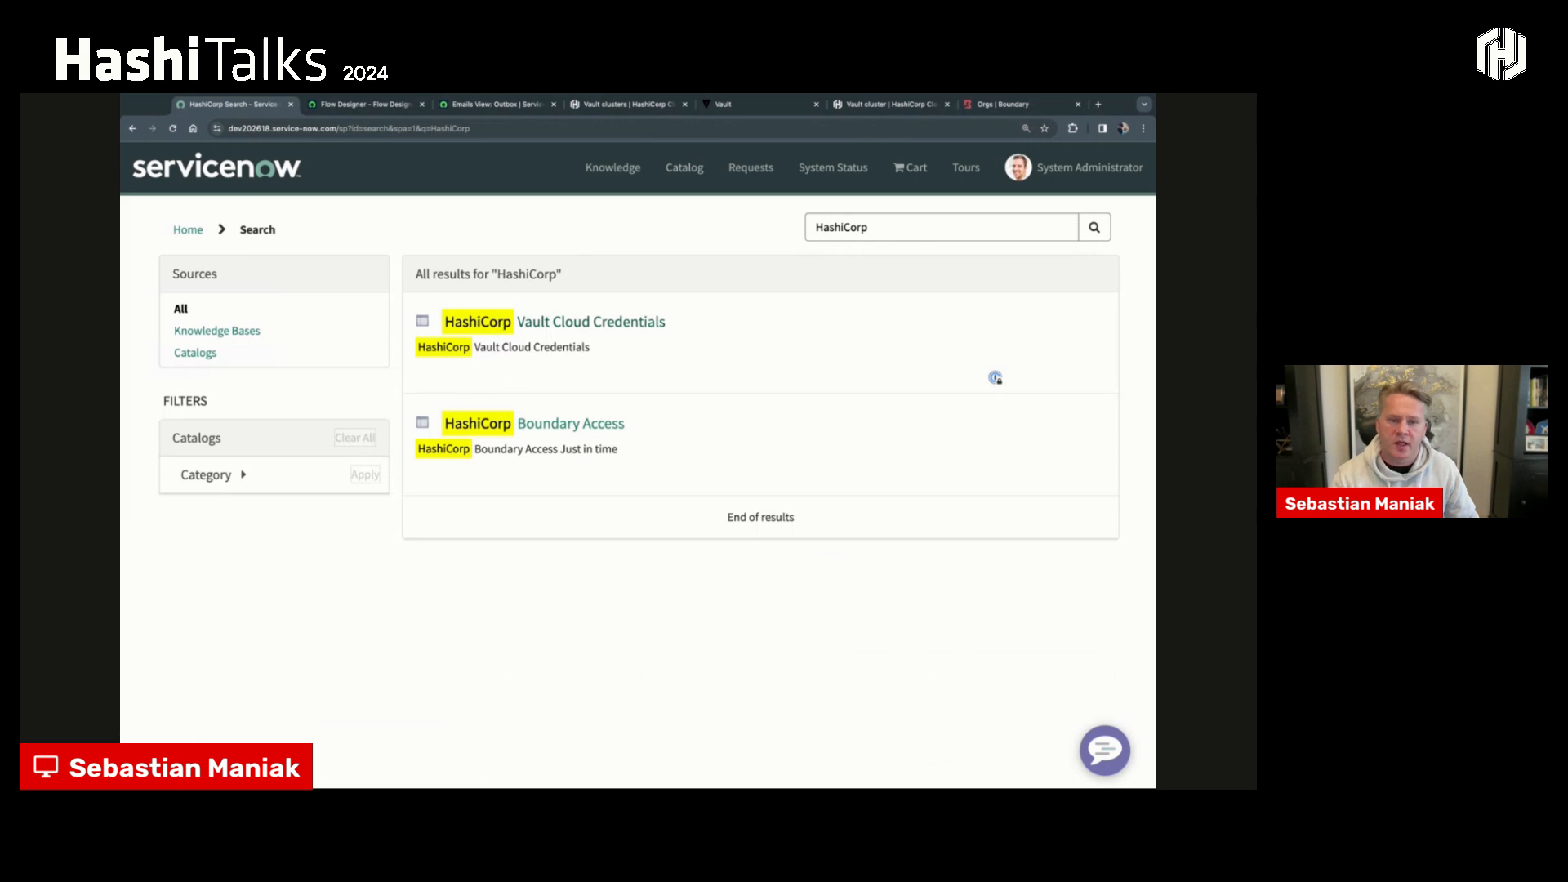
- Open the HashiCorp Vault Cloud Credentials request form and choose Today for when access is needed, with AWS as the cloud environment
click(995, 378)
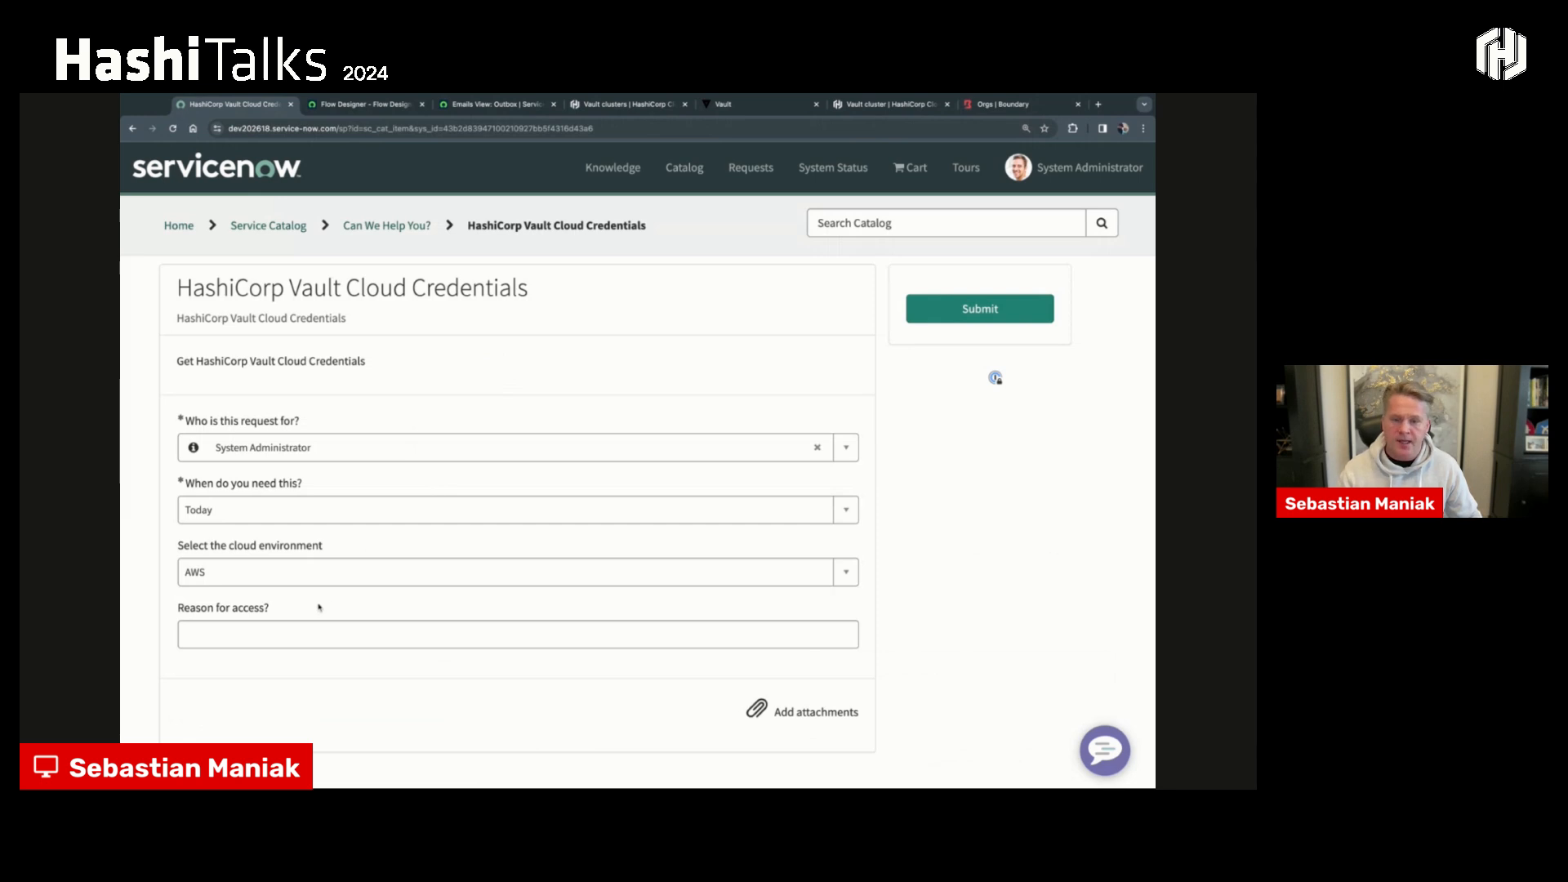
click(301, 570)
click(246, 635)
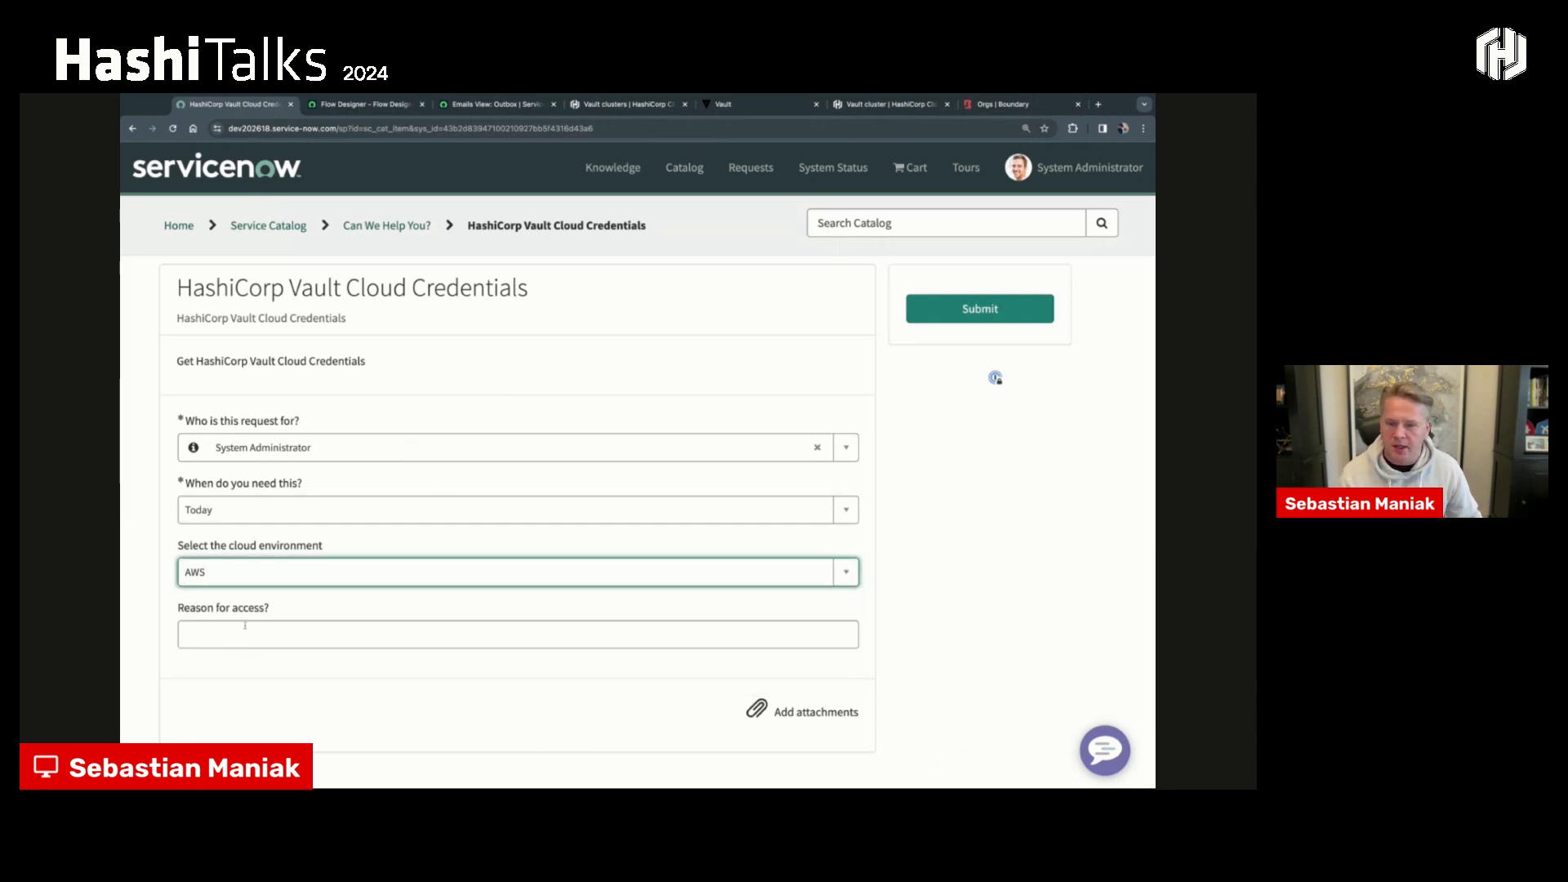
click(248, 627)
click(248, 510)
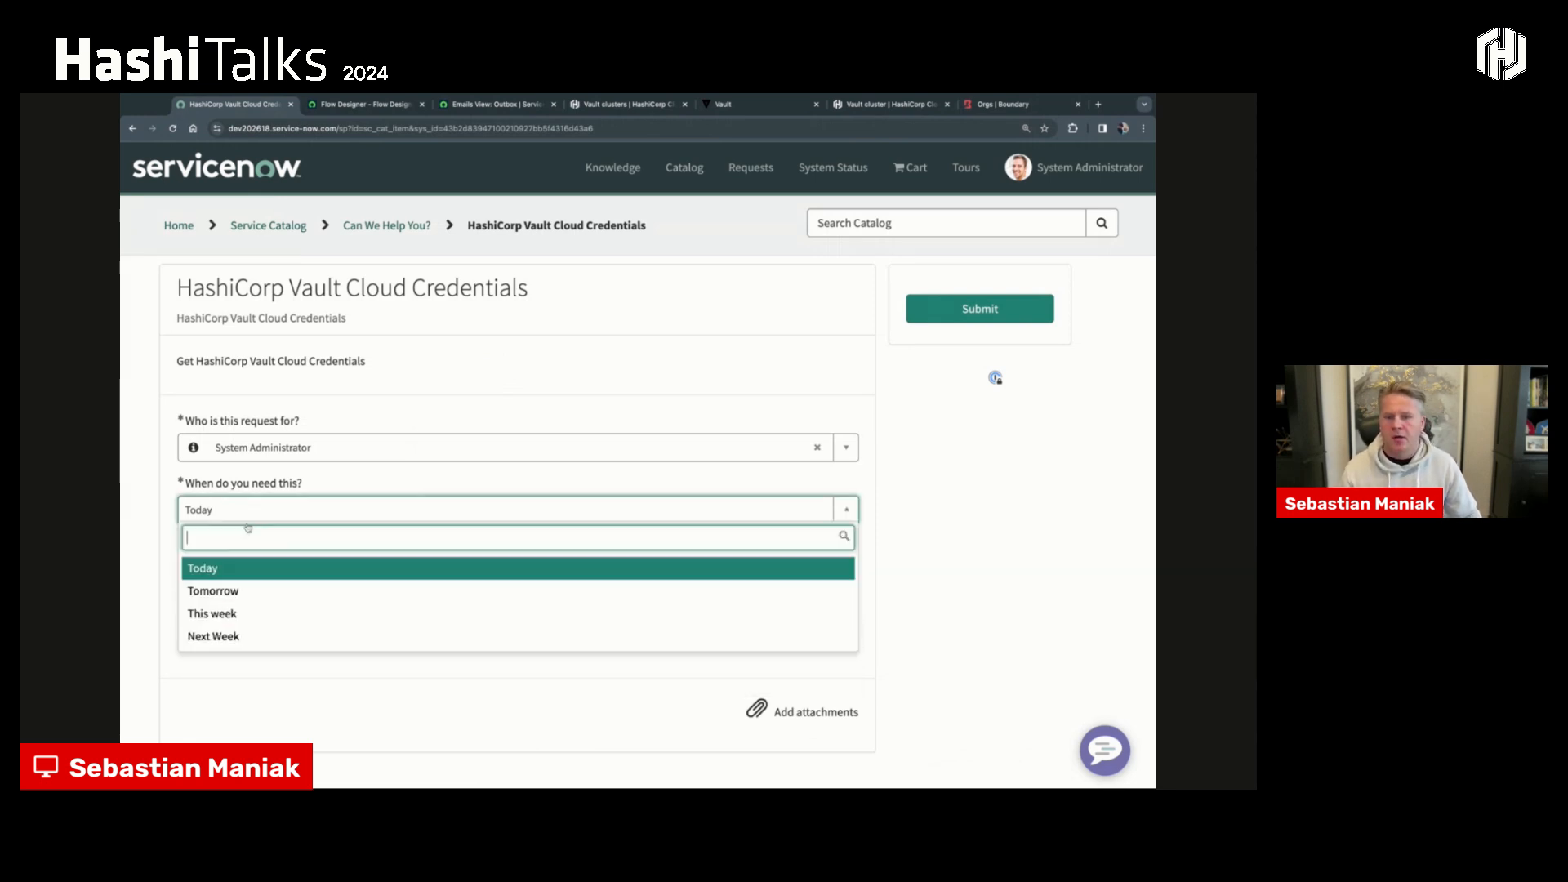
click(251, 565)
- Enter "Need to create some ecs2" as the reason for access and submit the request
click(229, 629)
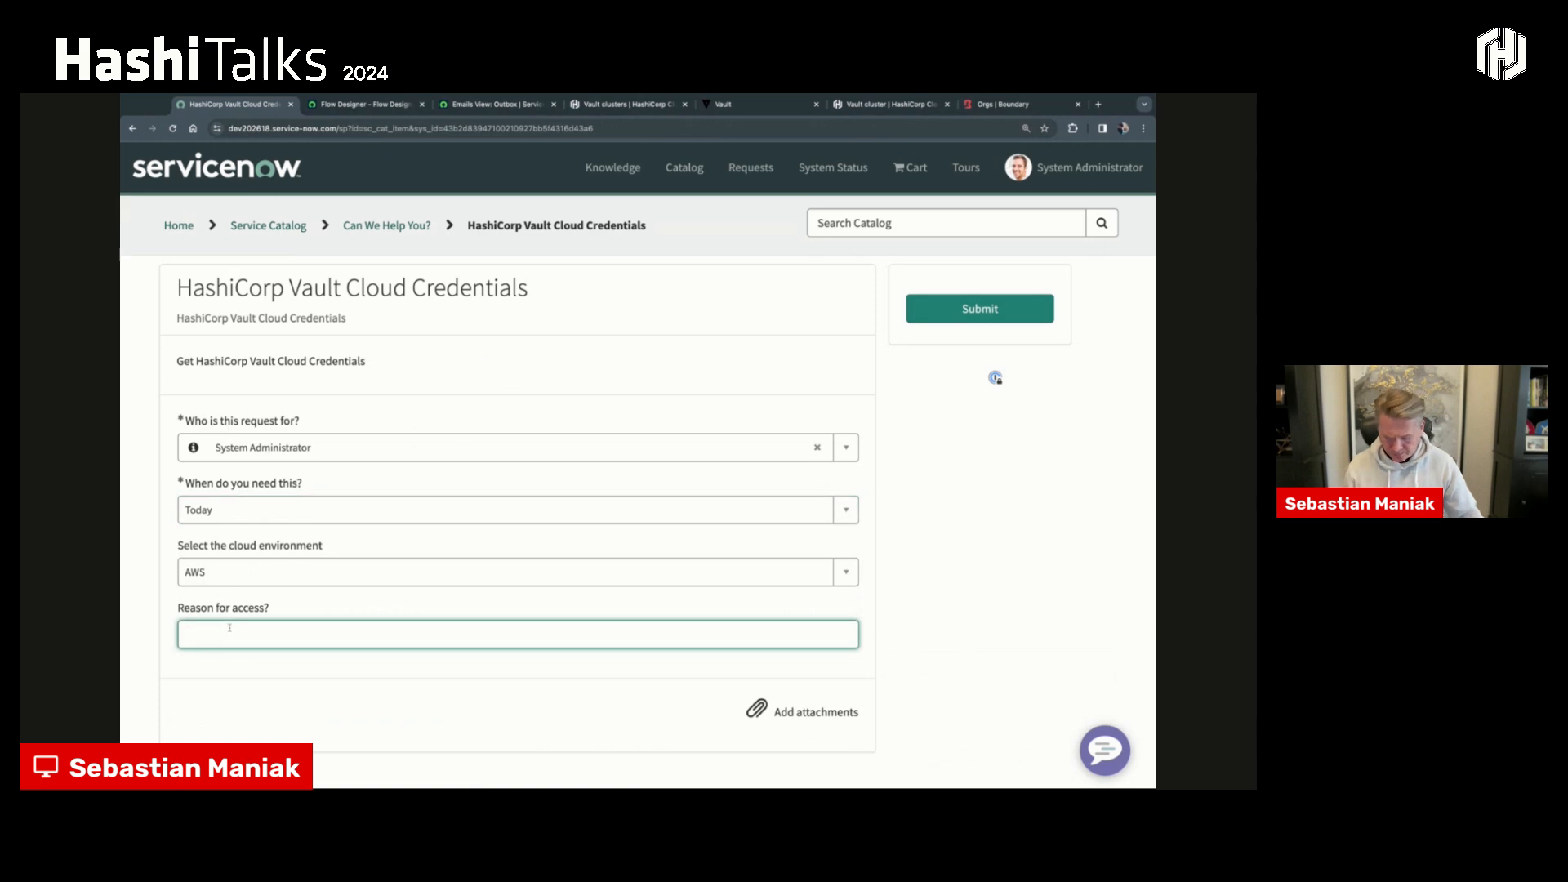
text(Ned)
key(BackSpace)
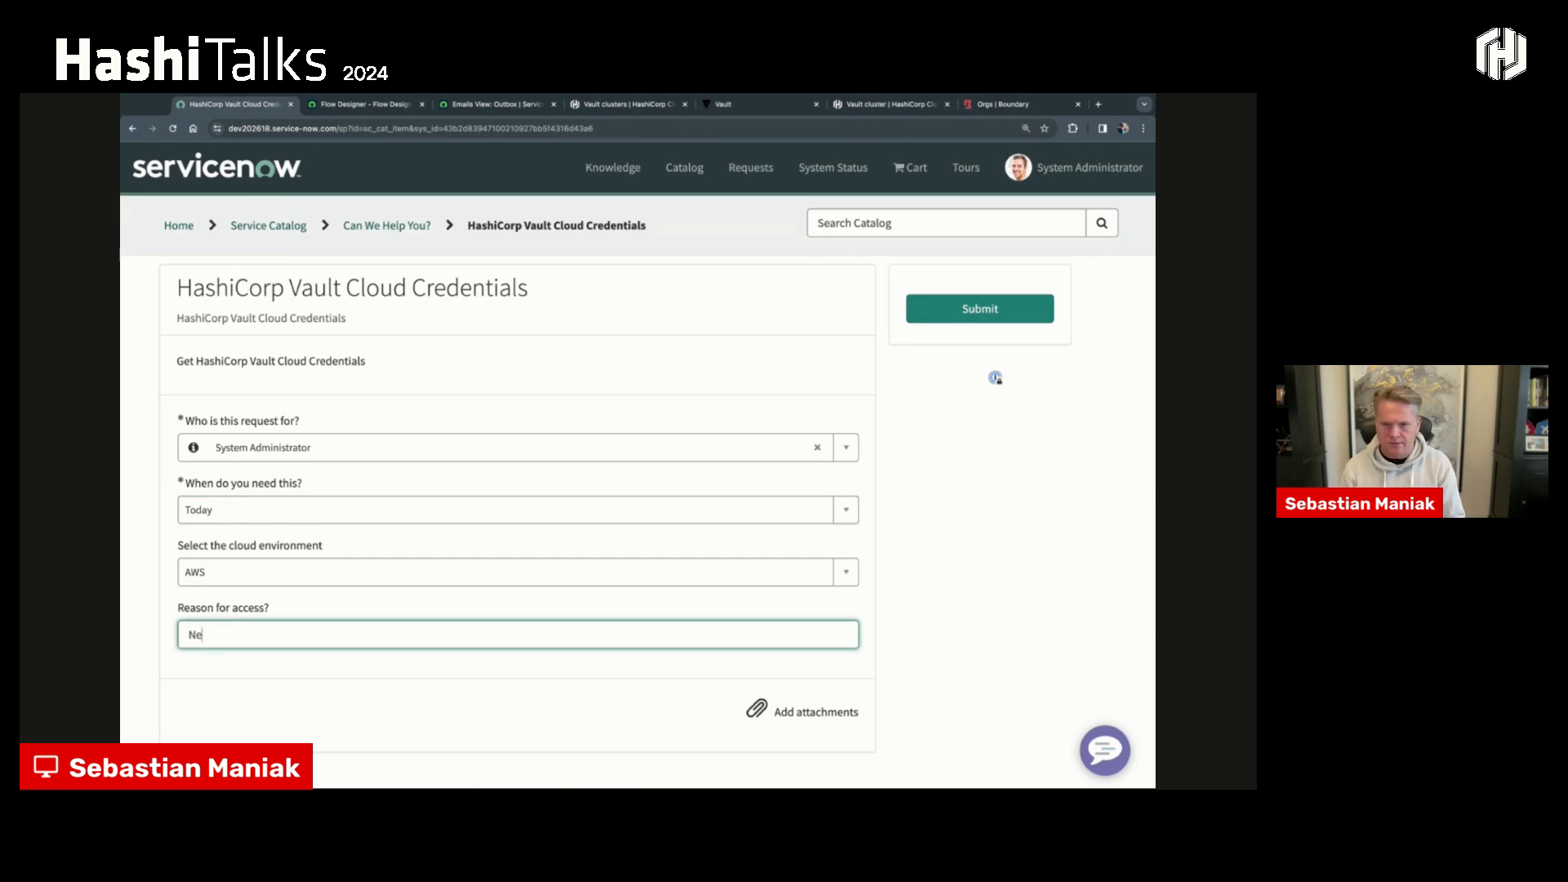
text(d)
key(BackSpace)
text(ed )
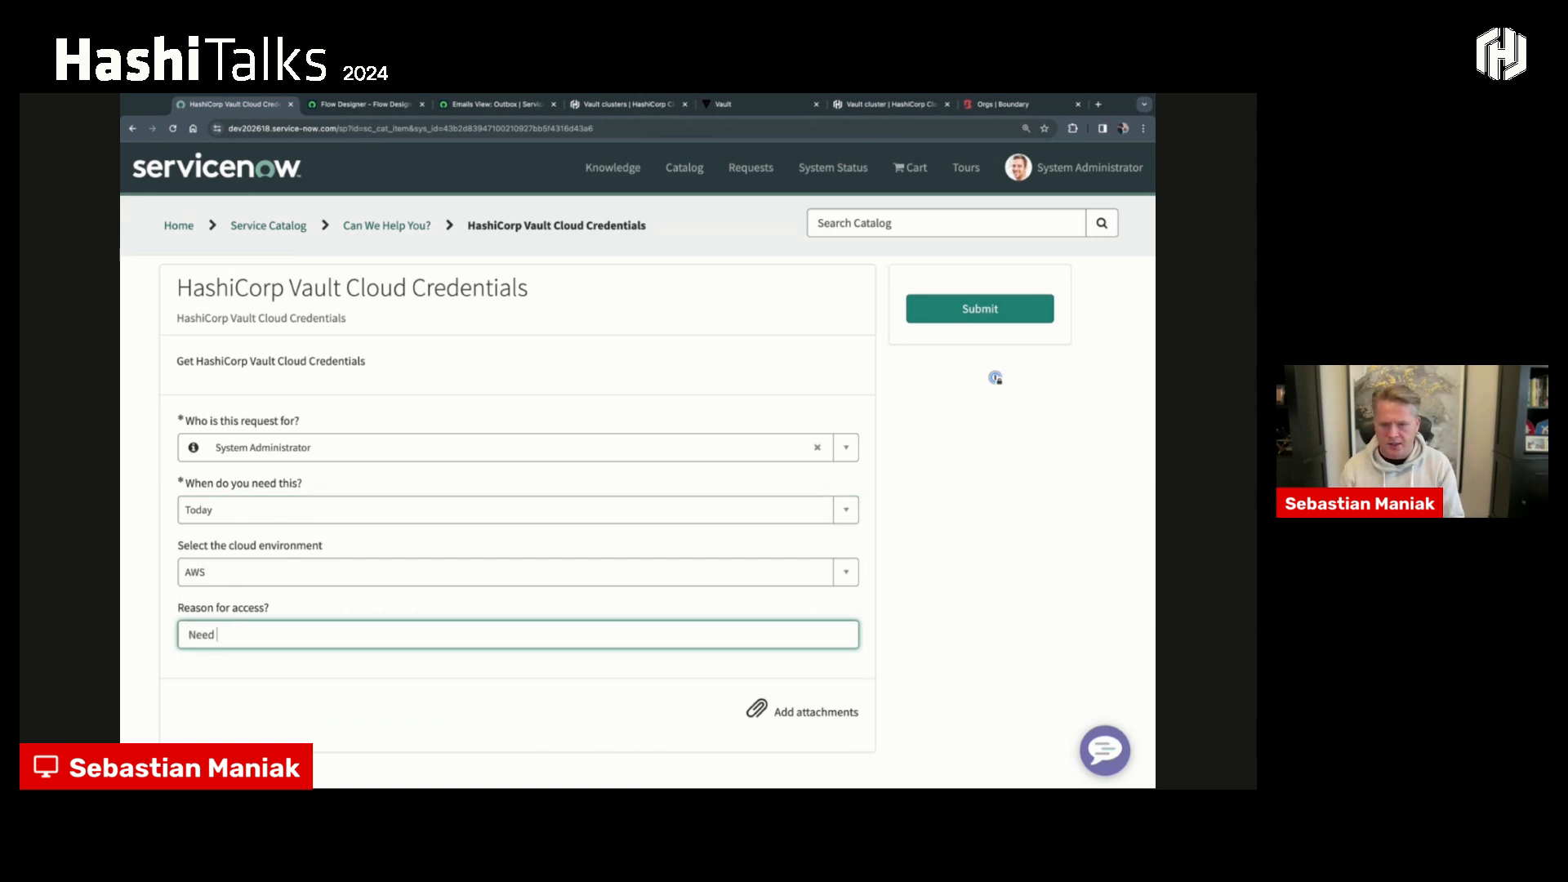
text(to create some ecs2)
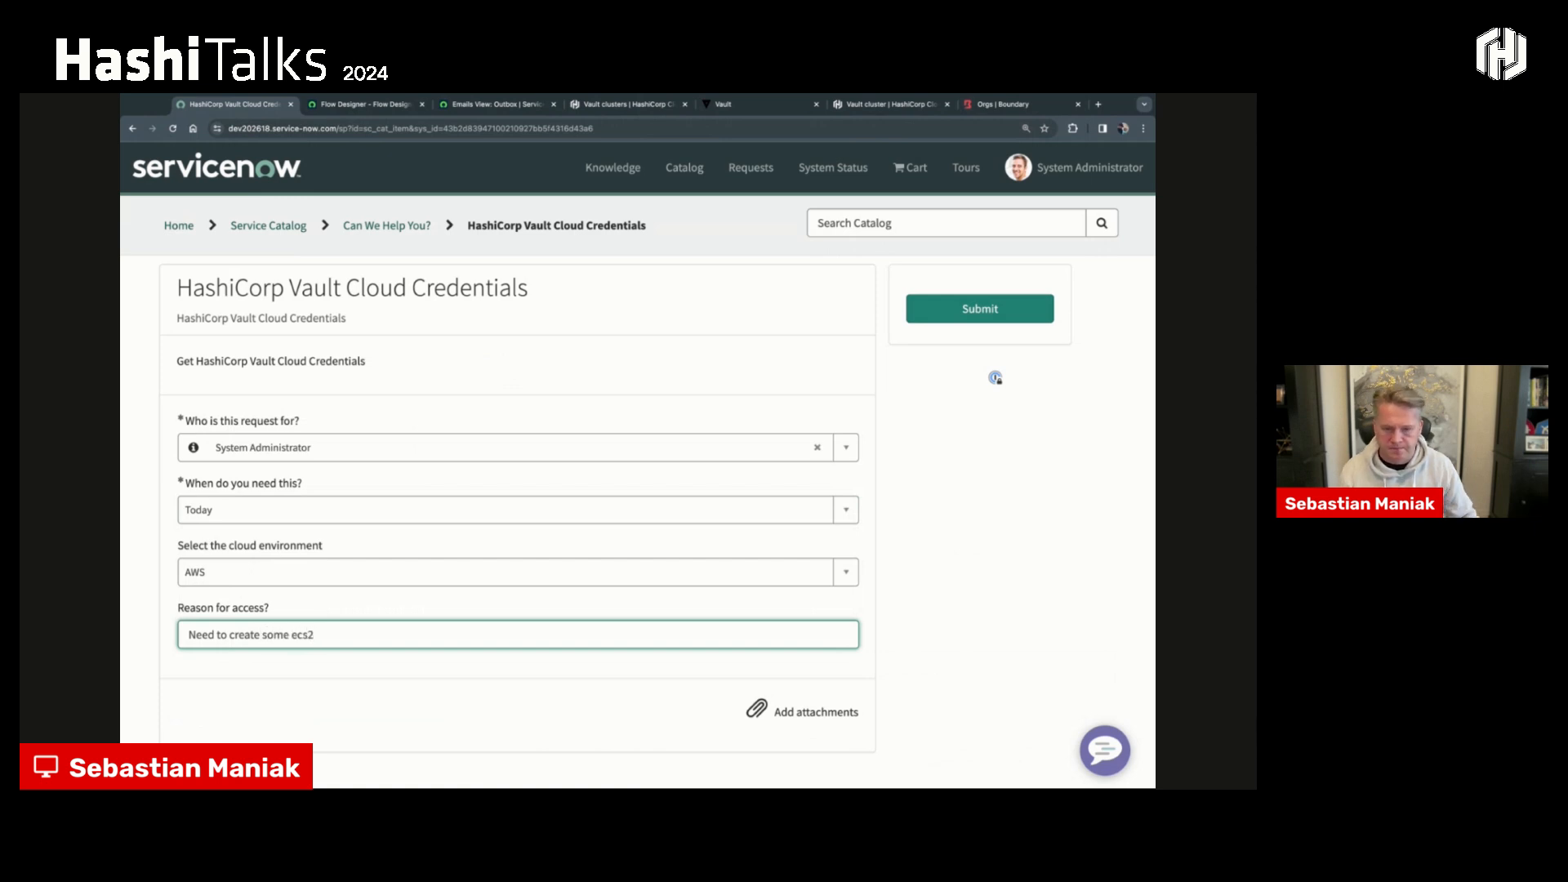
click(918, 310)
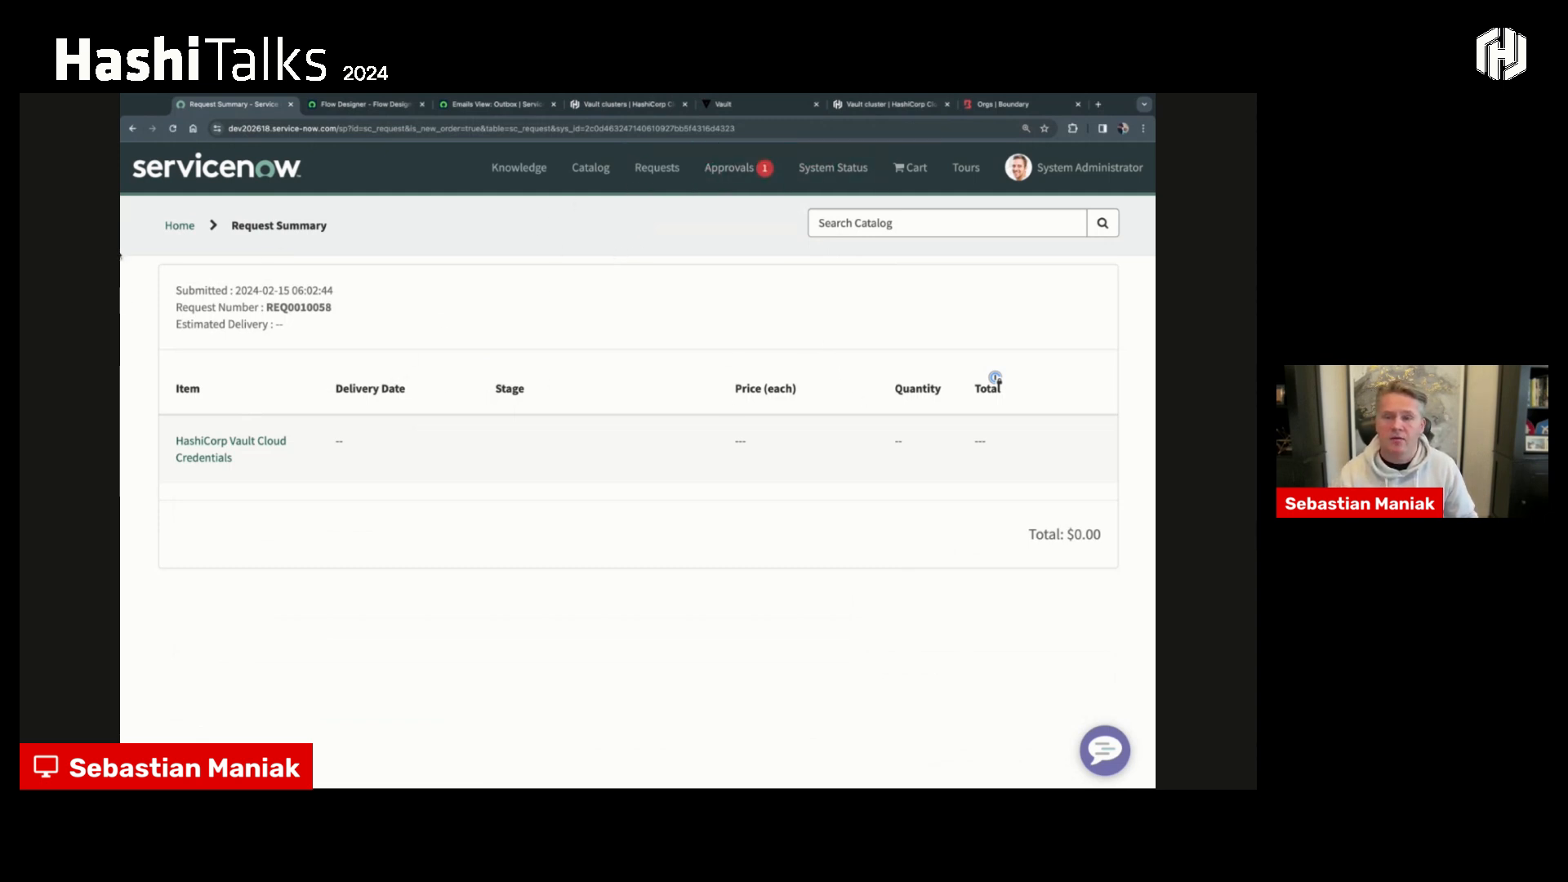
- Open the pending HashiCorp Vault Cloud Credentials approval, review its details, approve it and dismiss the notification
click(745, 173)
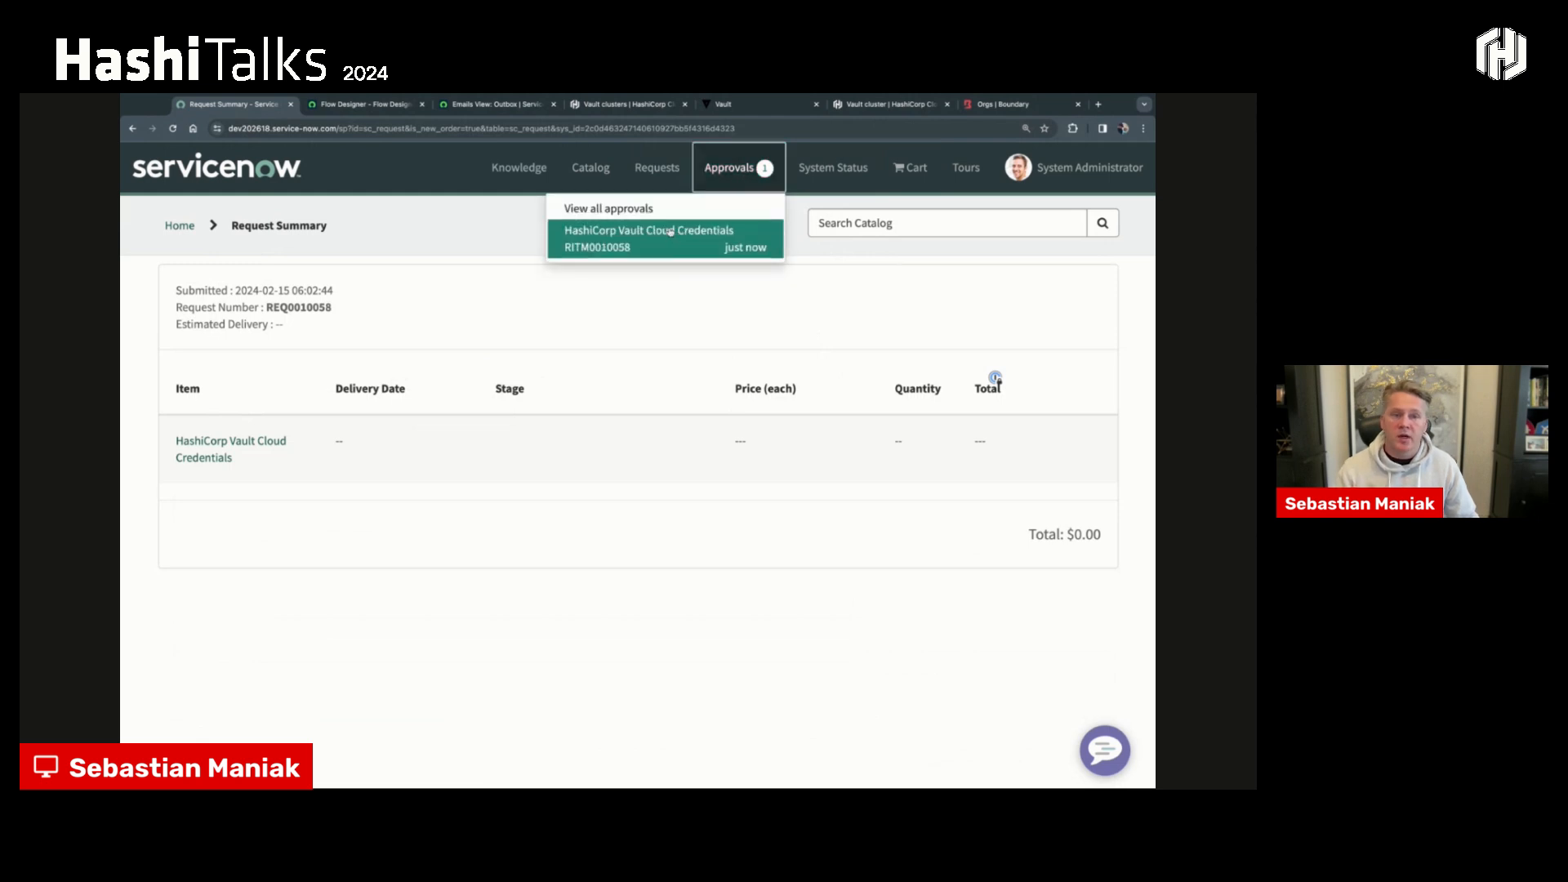
click(670, 233)
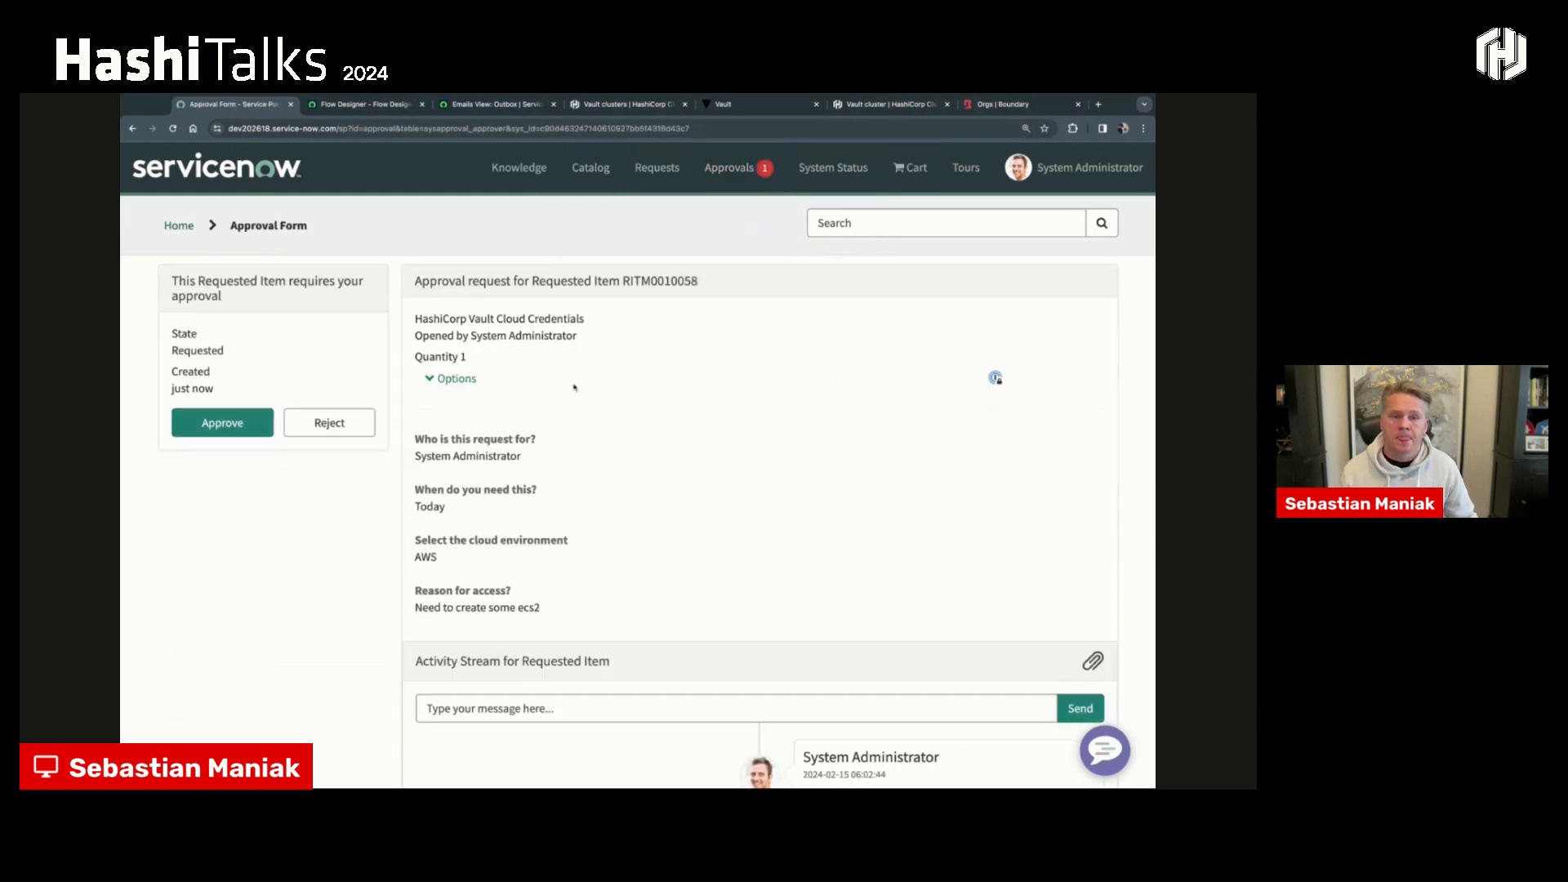
scroll(572, 506, down, 5)
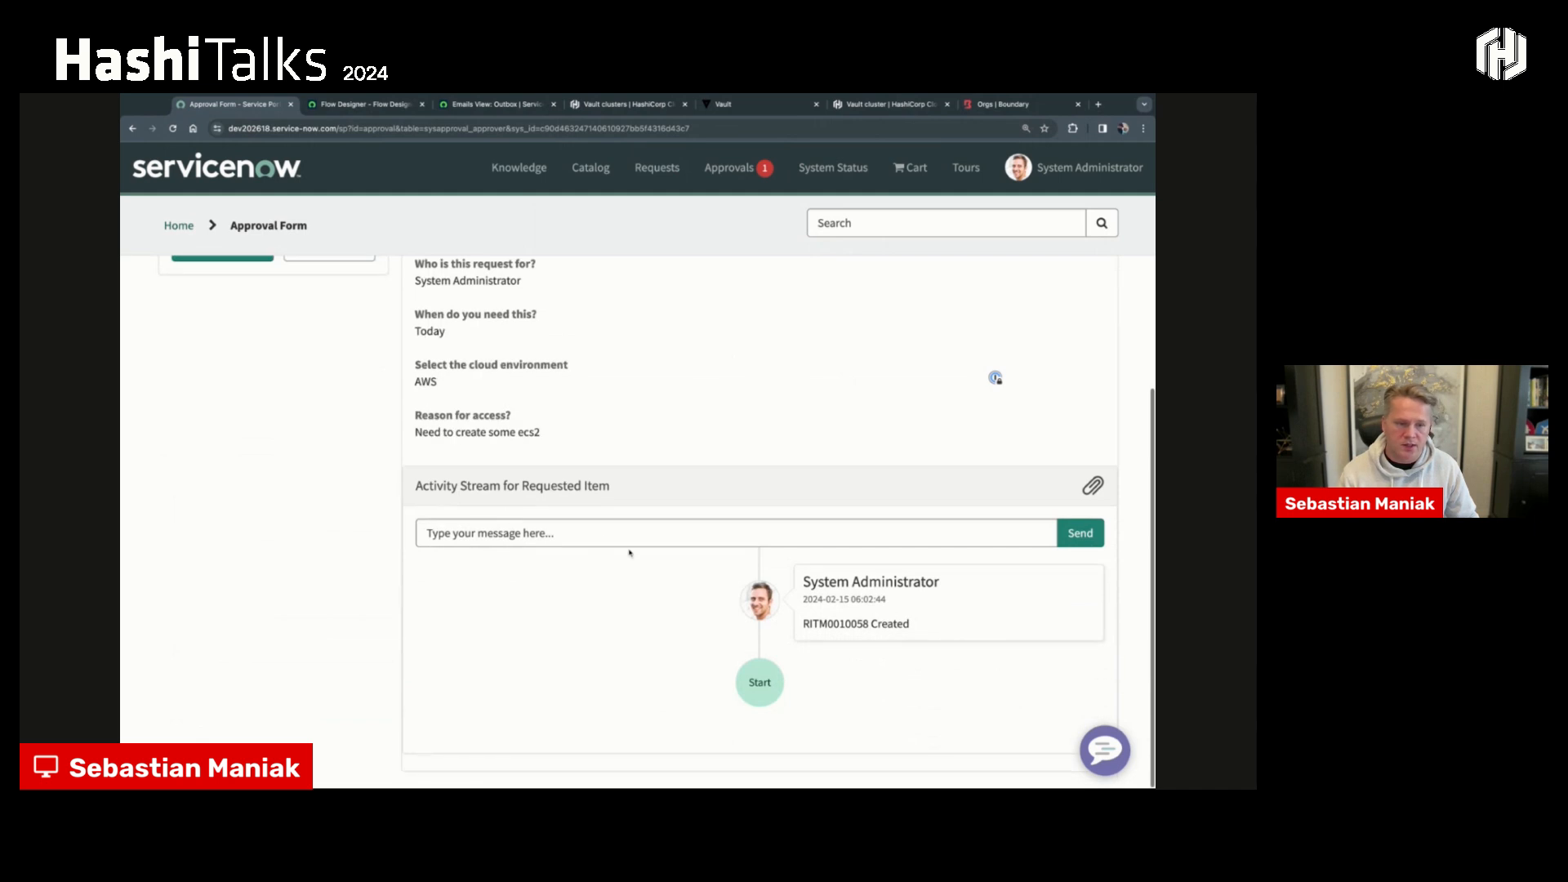
scroll(613, 537, up, 2)
scroll(614, 537, up, 2)
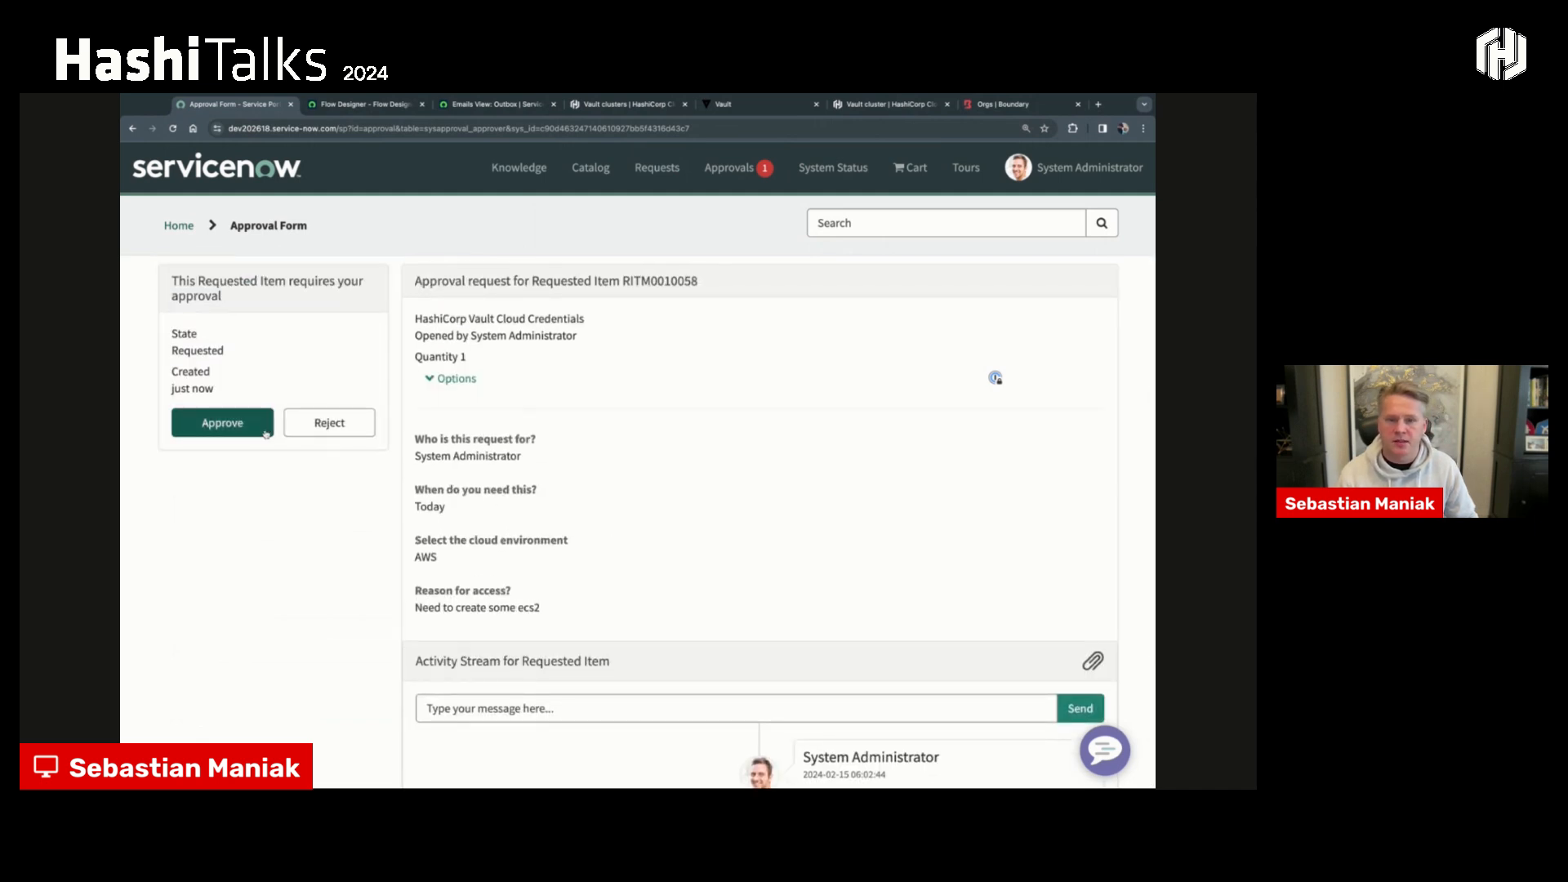
click(196, 425)
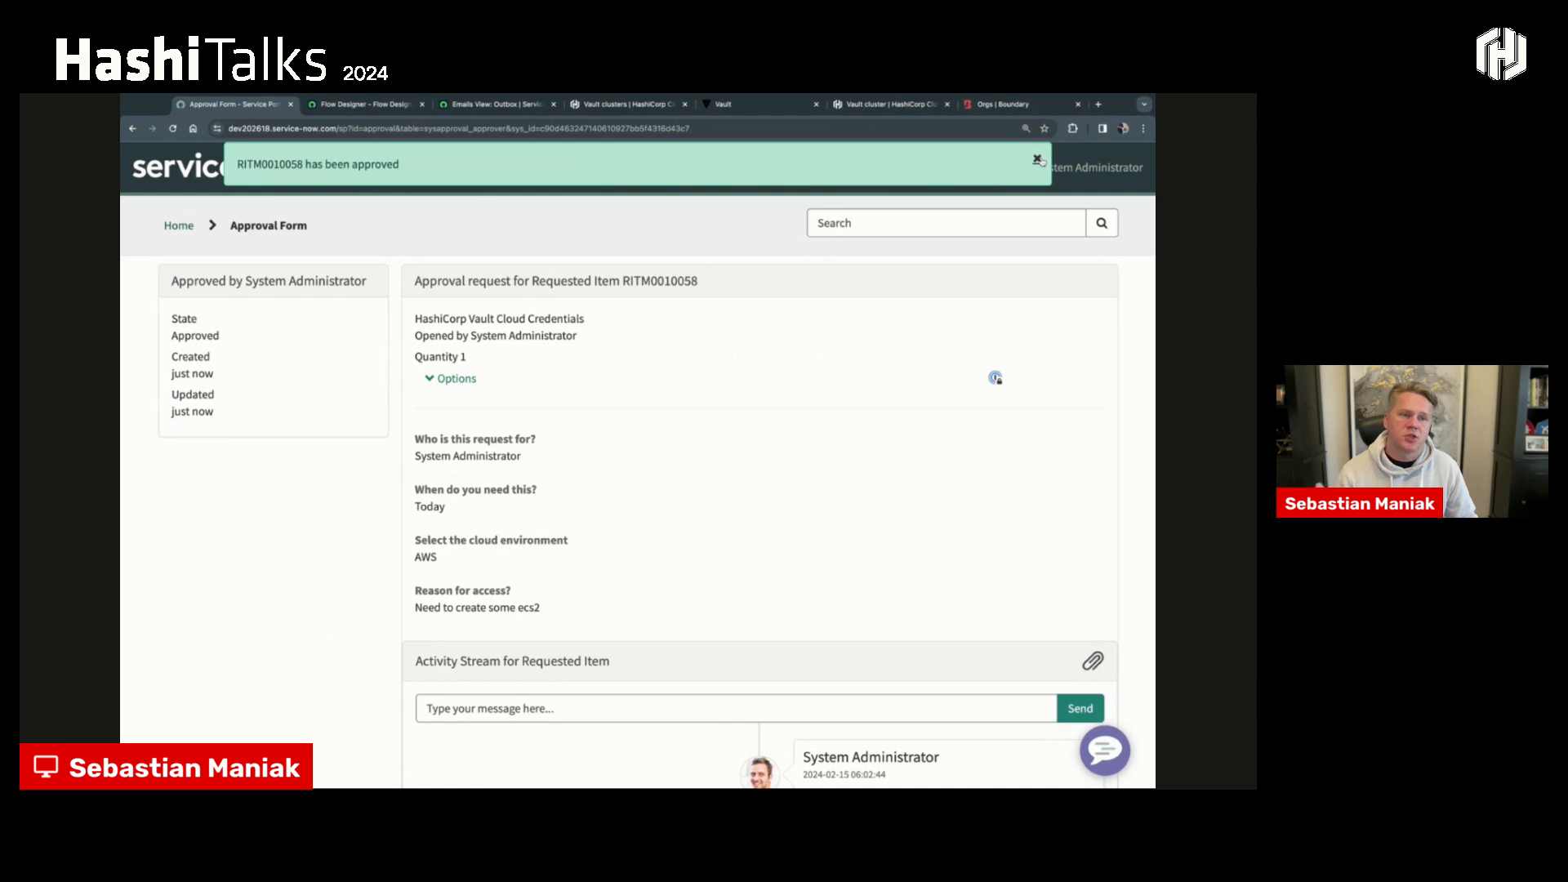
click(1037, 159)
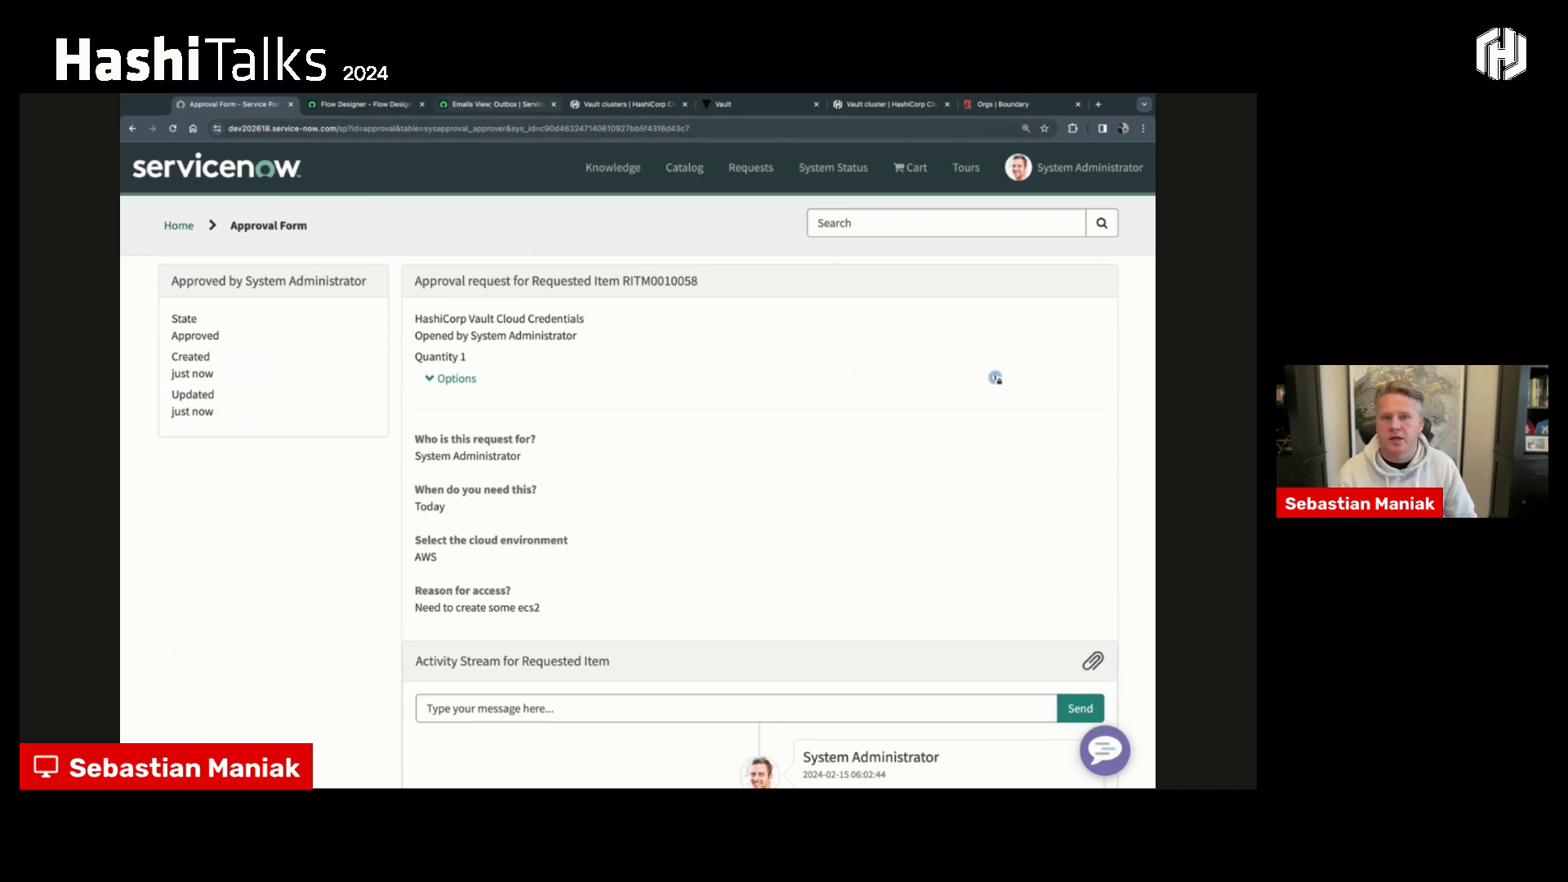
- Switch to the email outbox, enlarge the page and refresh the list to review the emails generated for the request
click(495, 104)
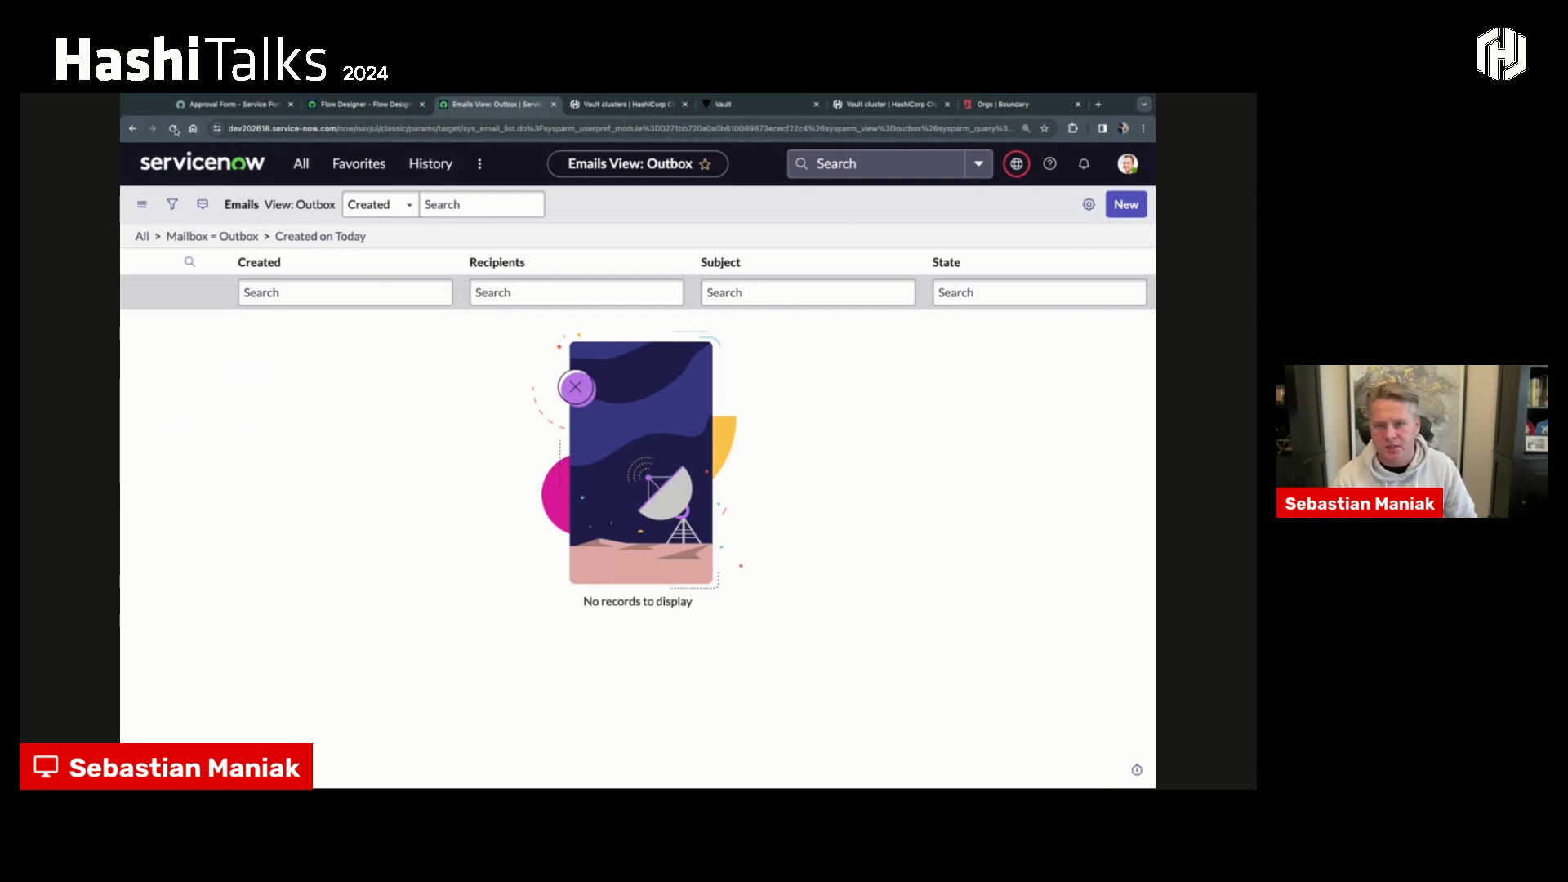
key(ctrl+plus)
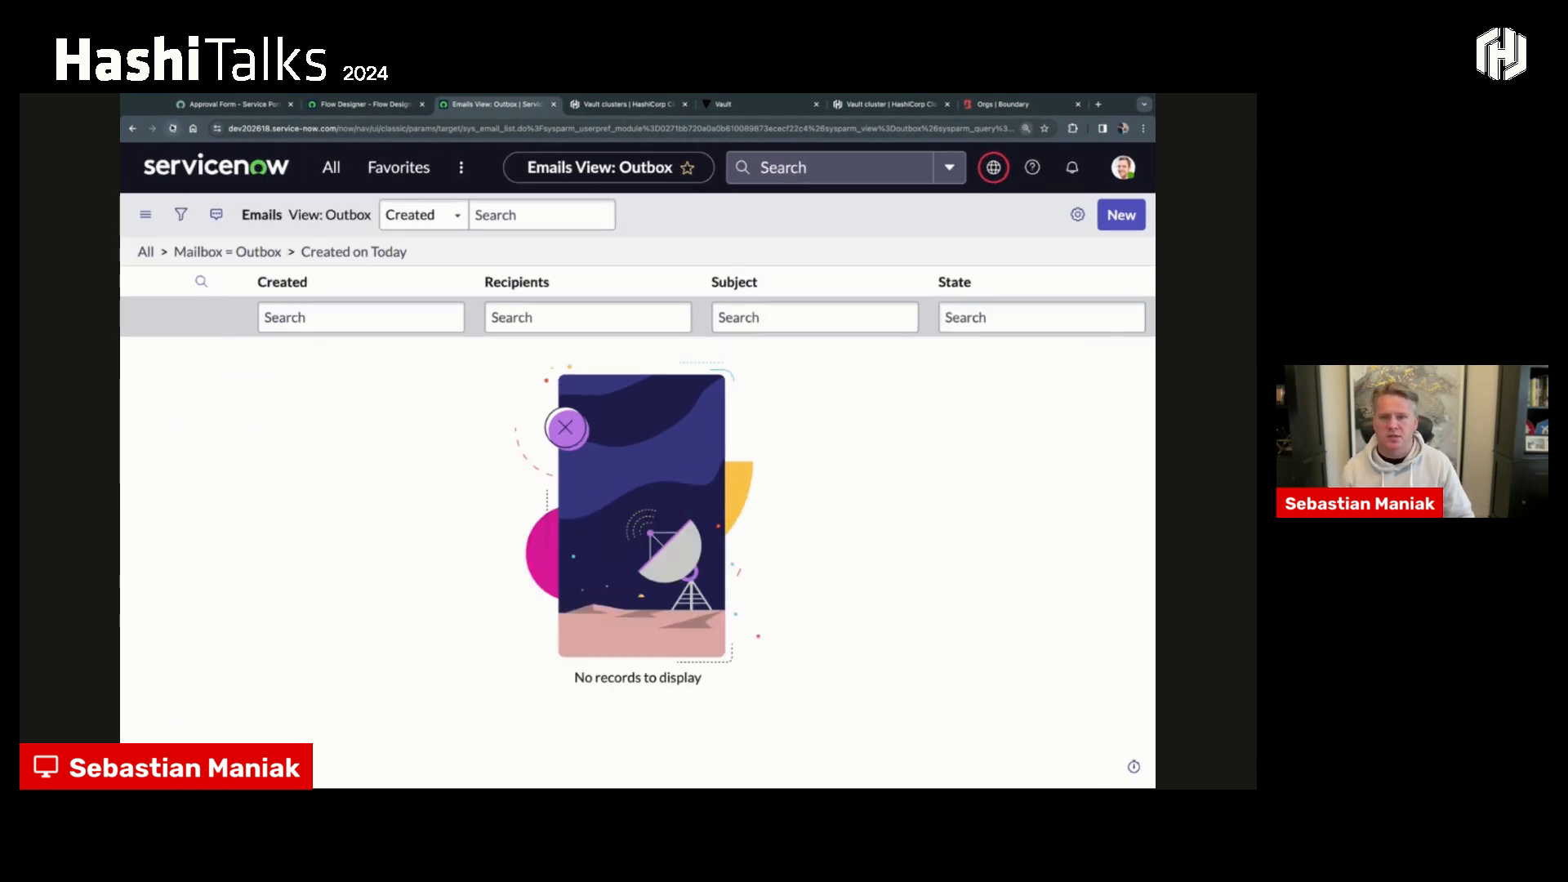
click(172, 128)
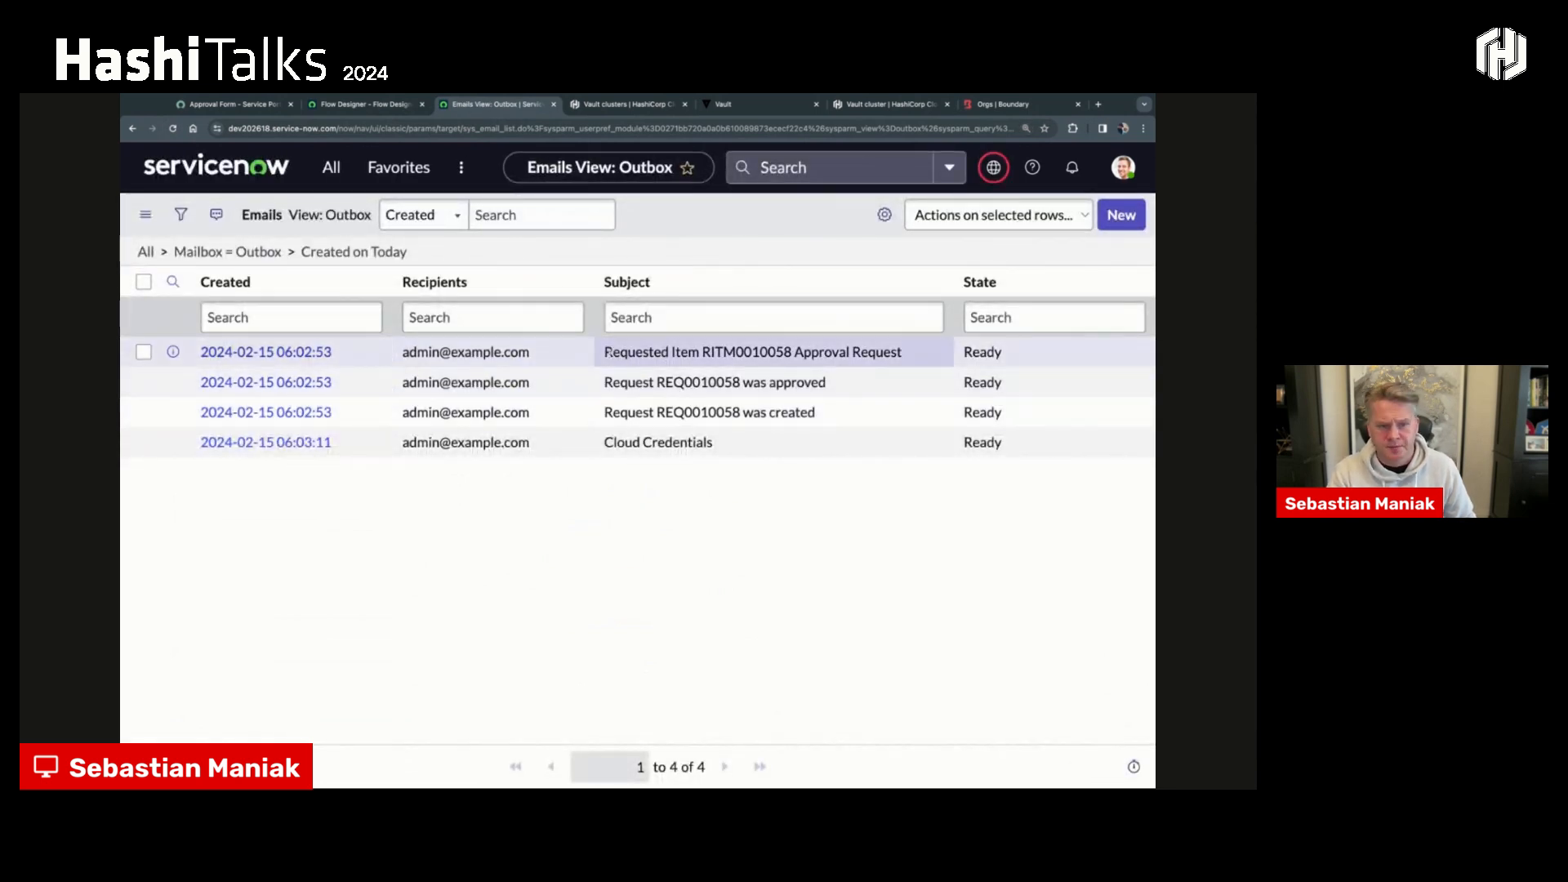
drag(605, 352, 884, 355)
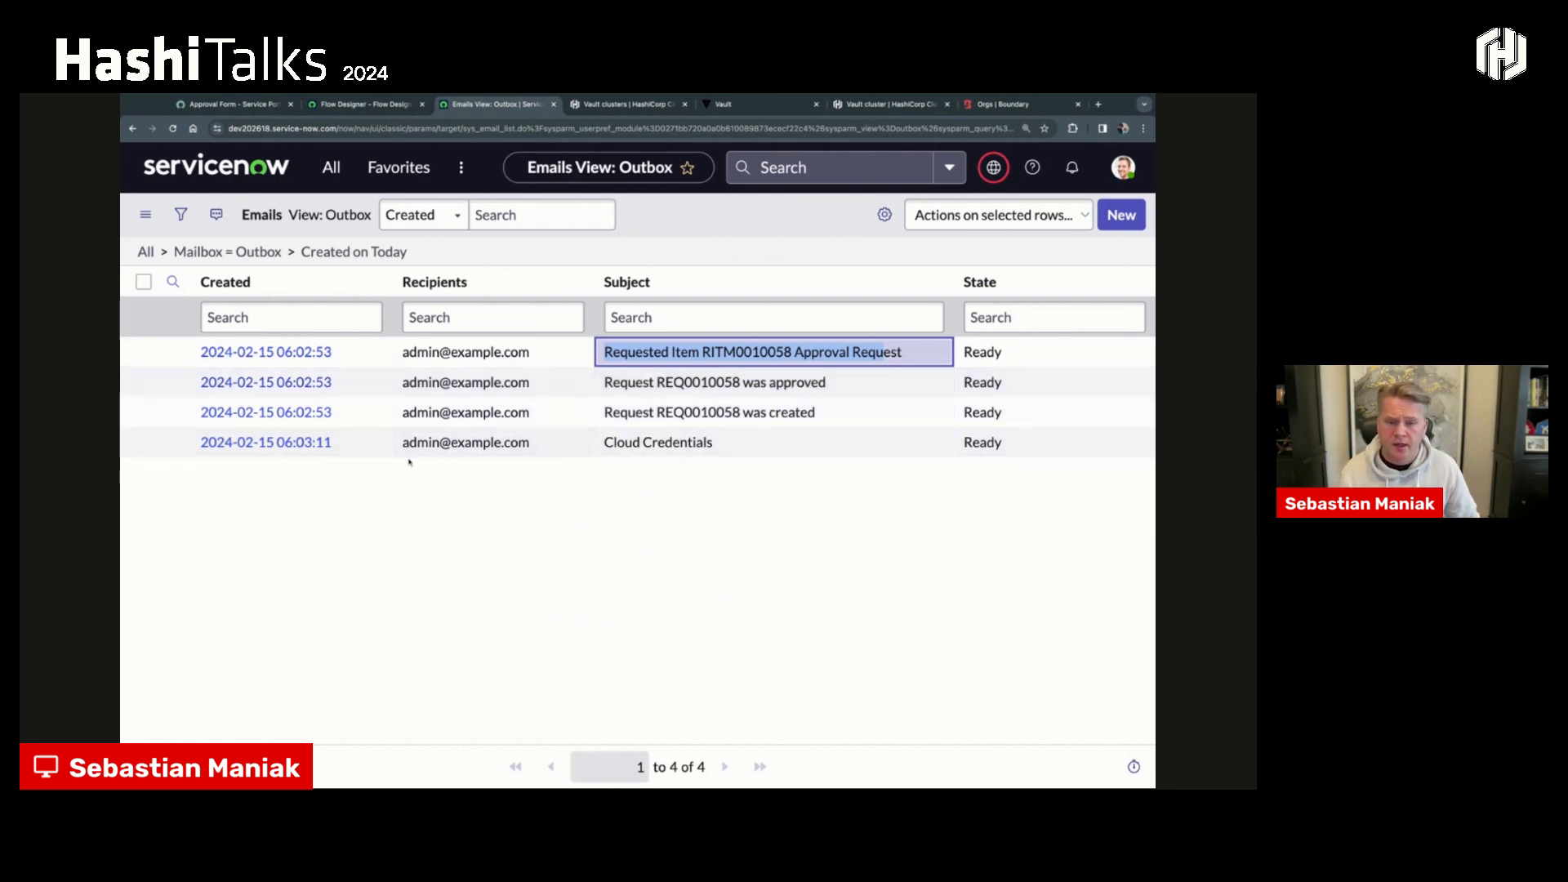
- Open the Cloud Credentials email, preview the granted access key and secret key, and close the preview
click(266, 442)
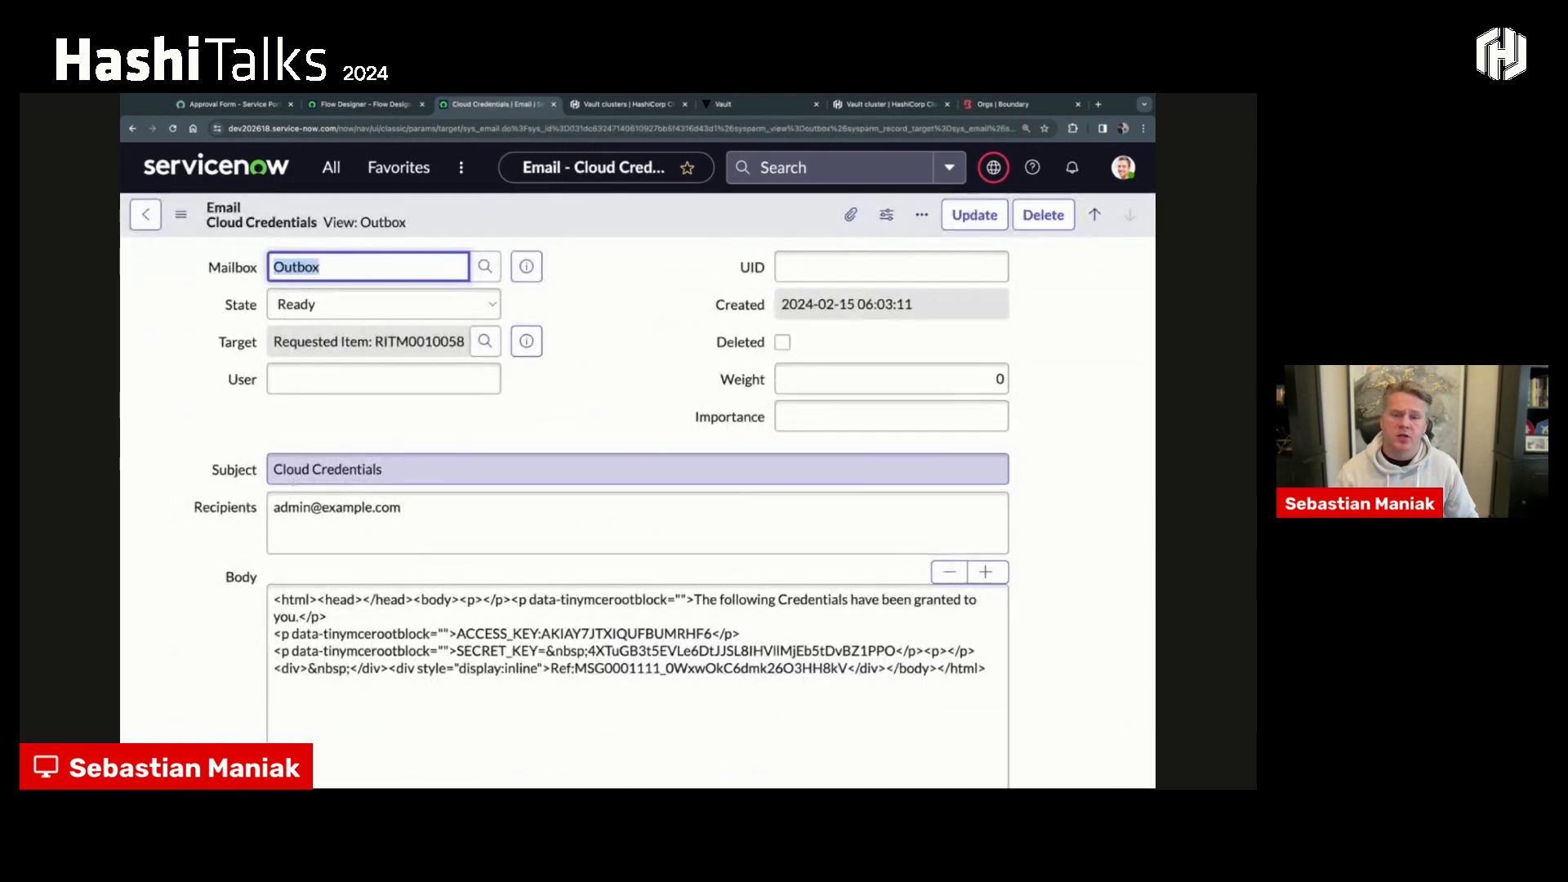
scroll(187, 571, down, 10)
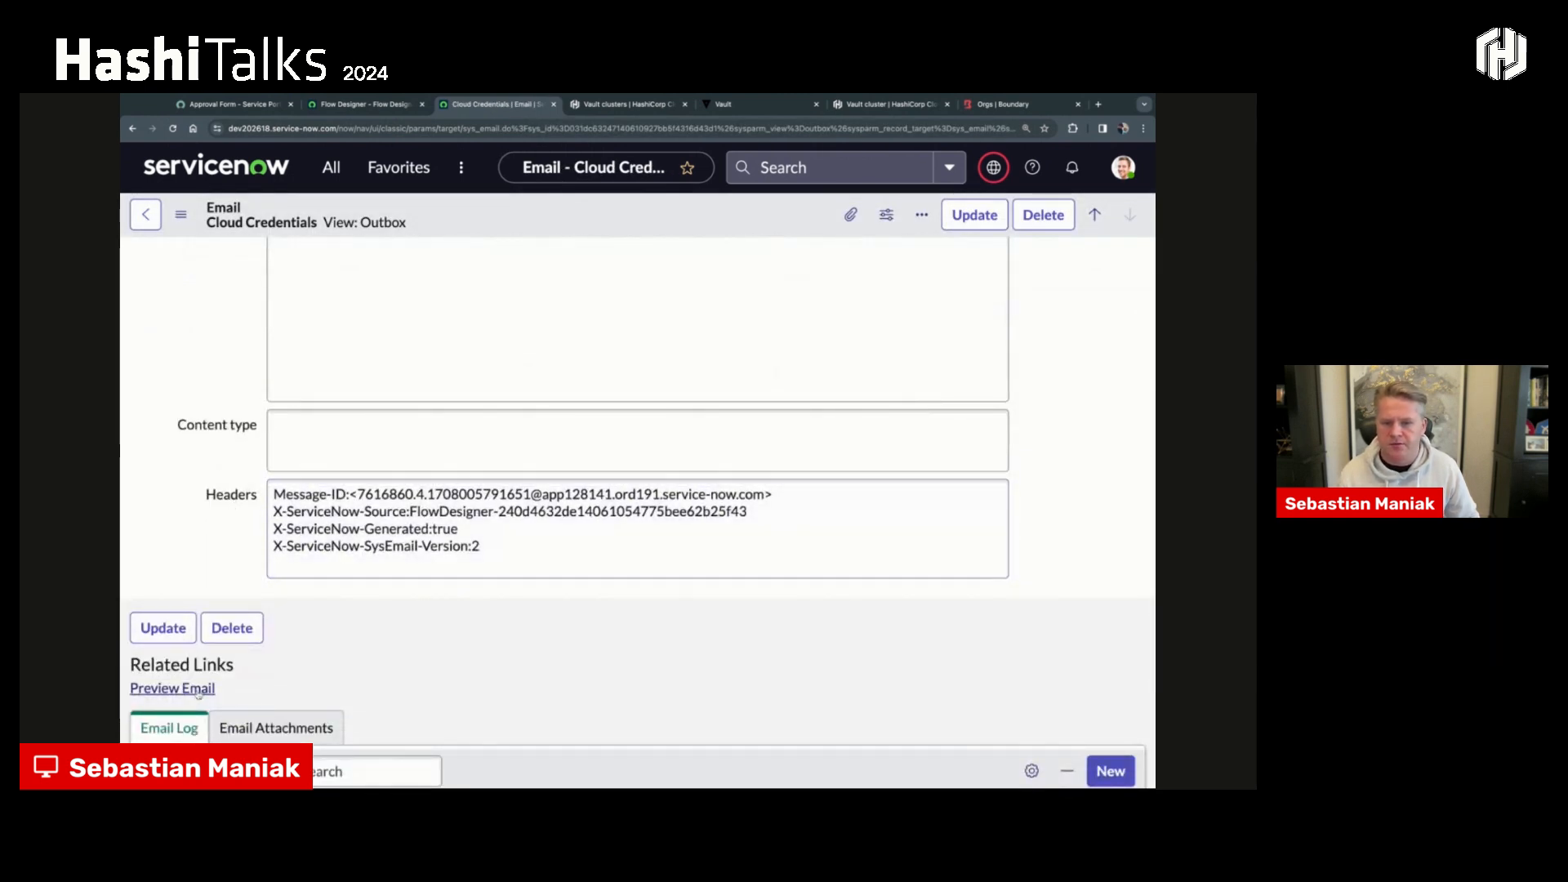
click(172, 688)
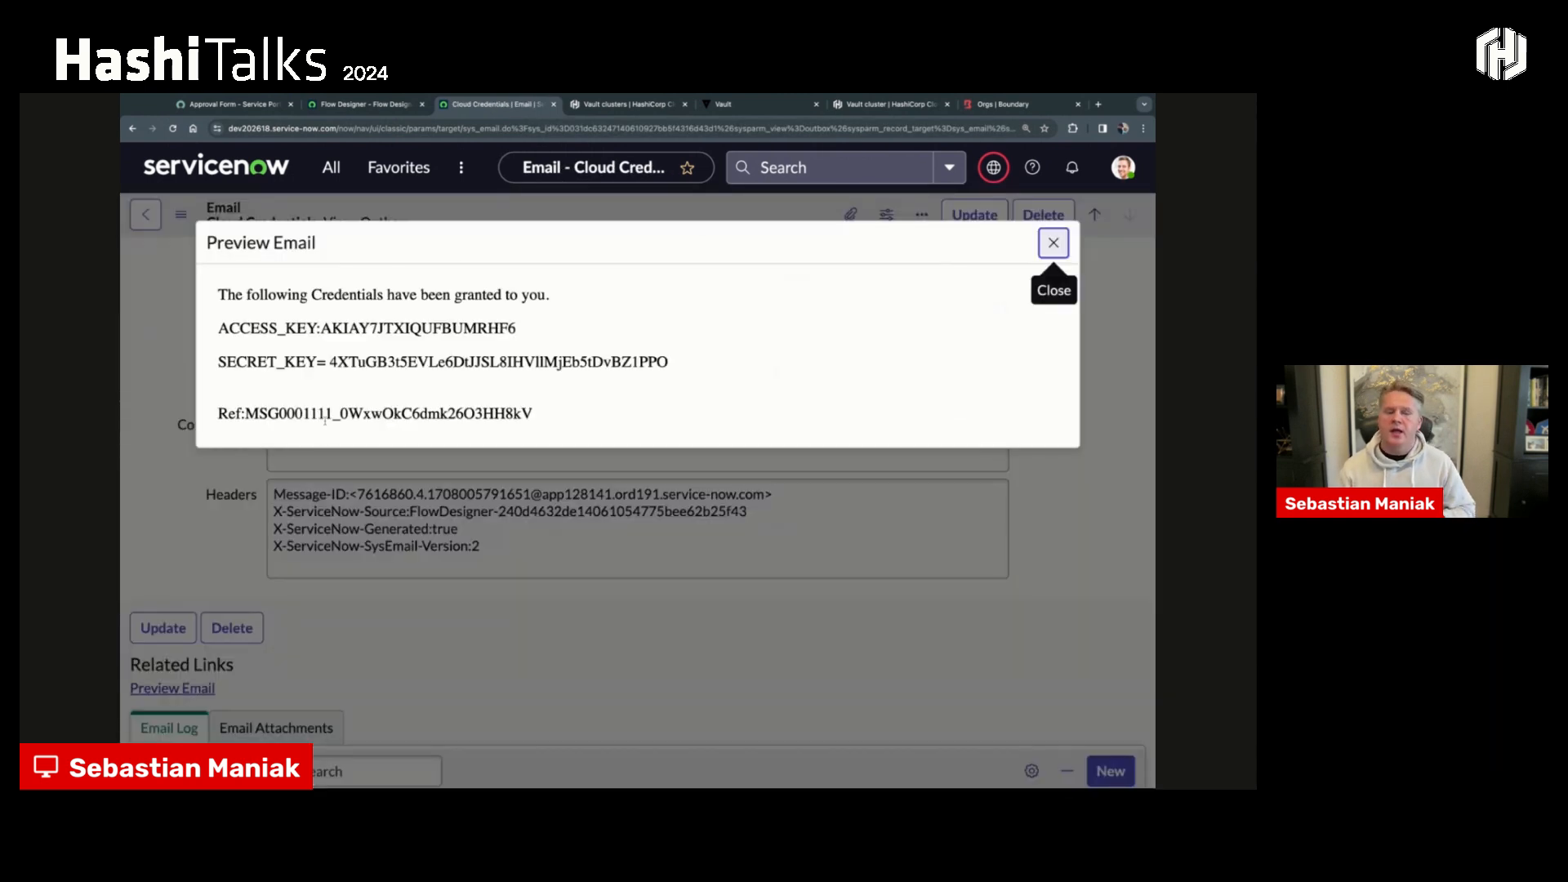
drag(217, 328, 683, 369)
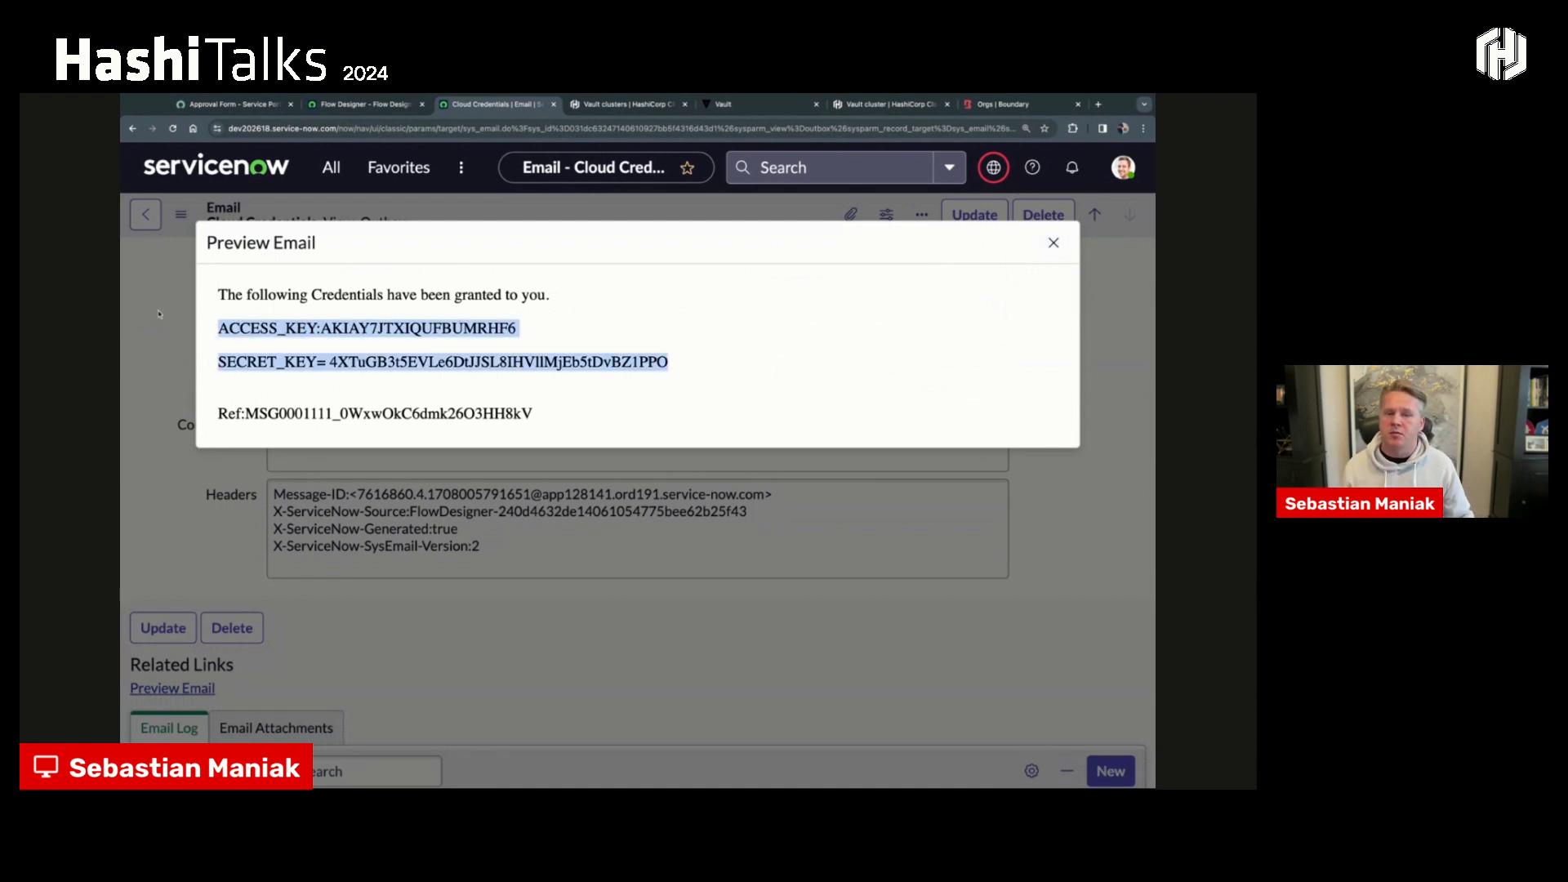
click(589, 337)
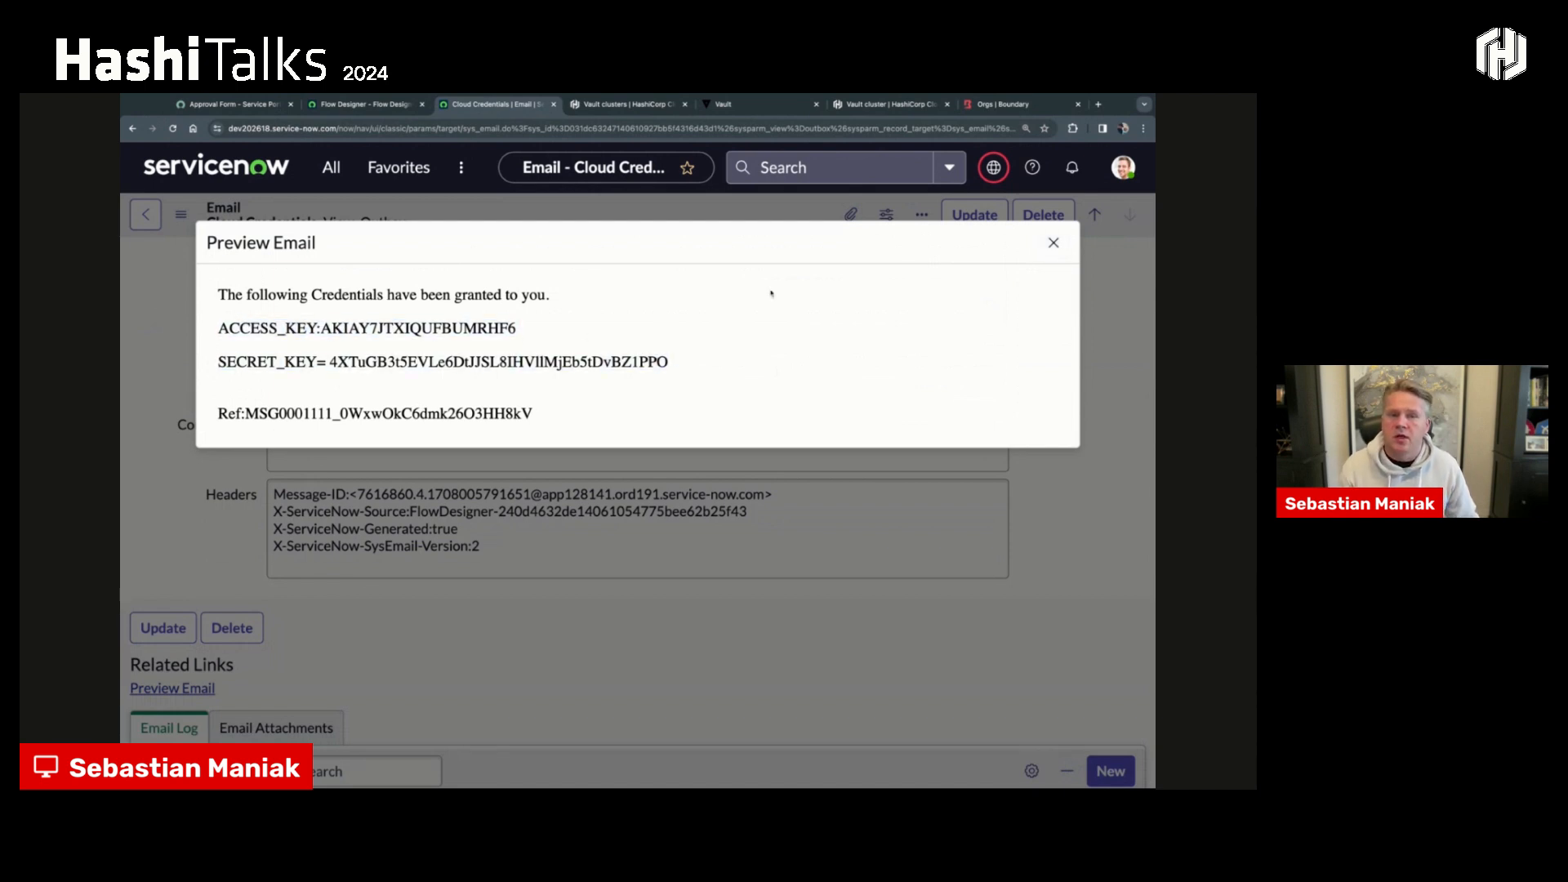
click(1053, 247)
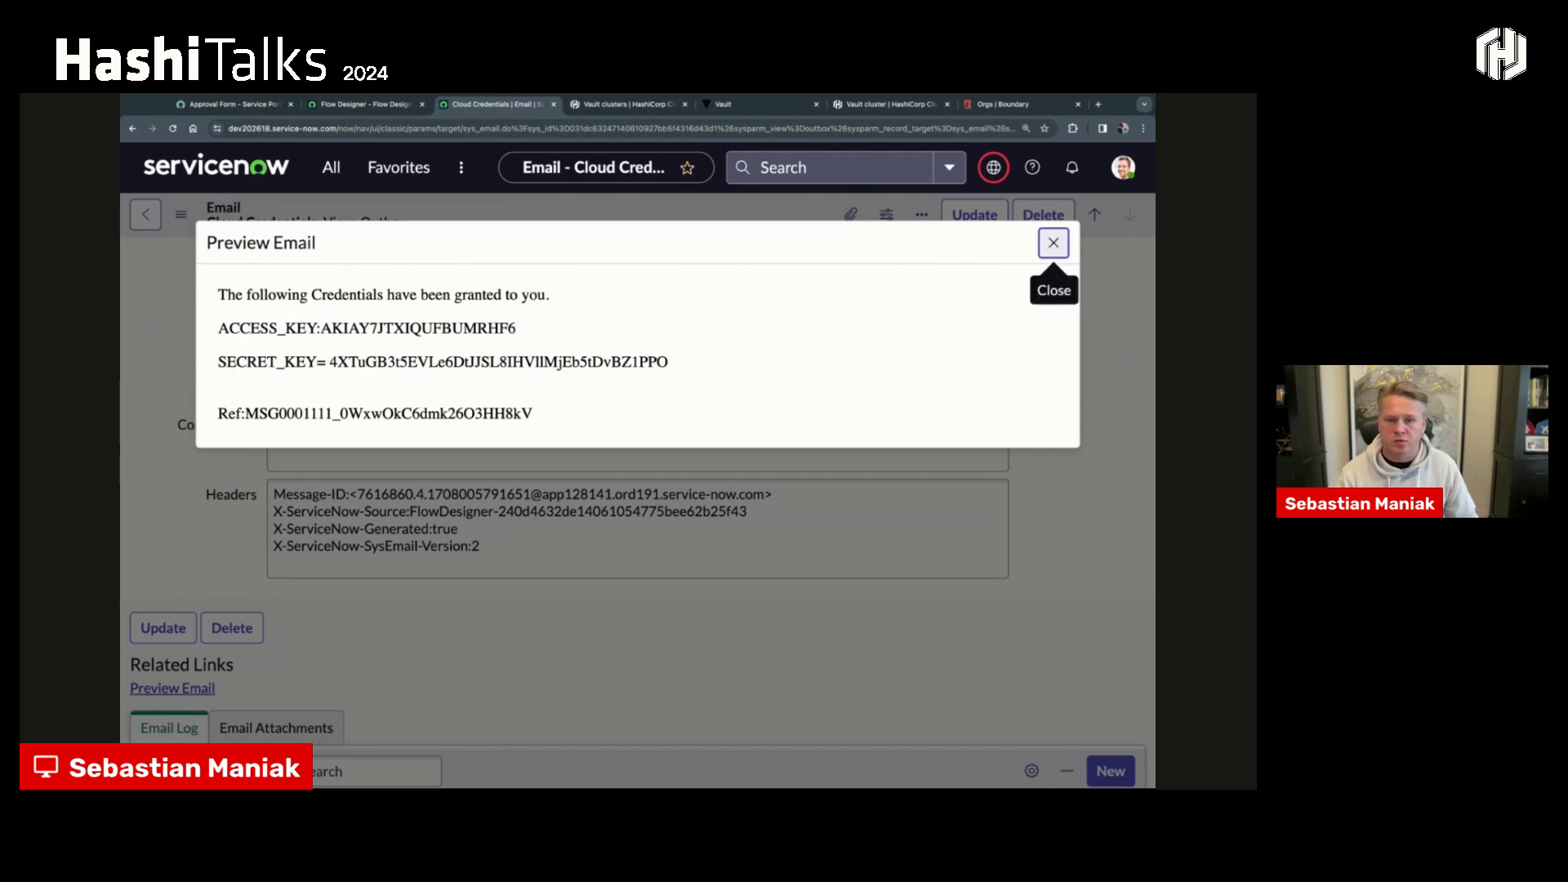
click(1054, 245)
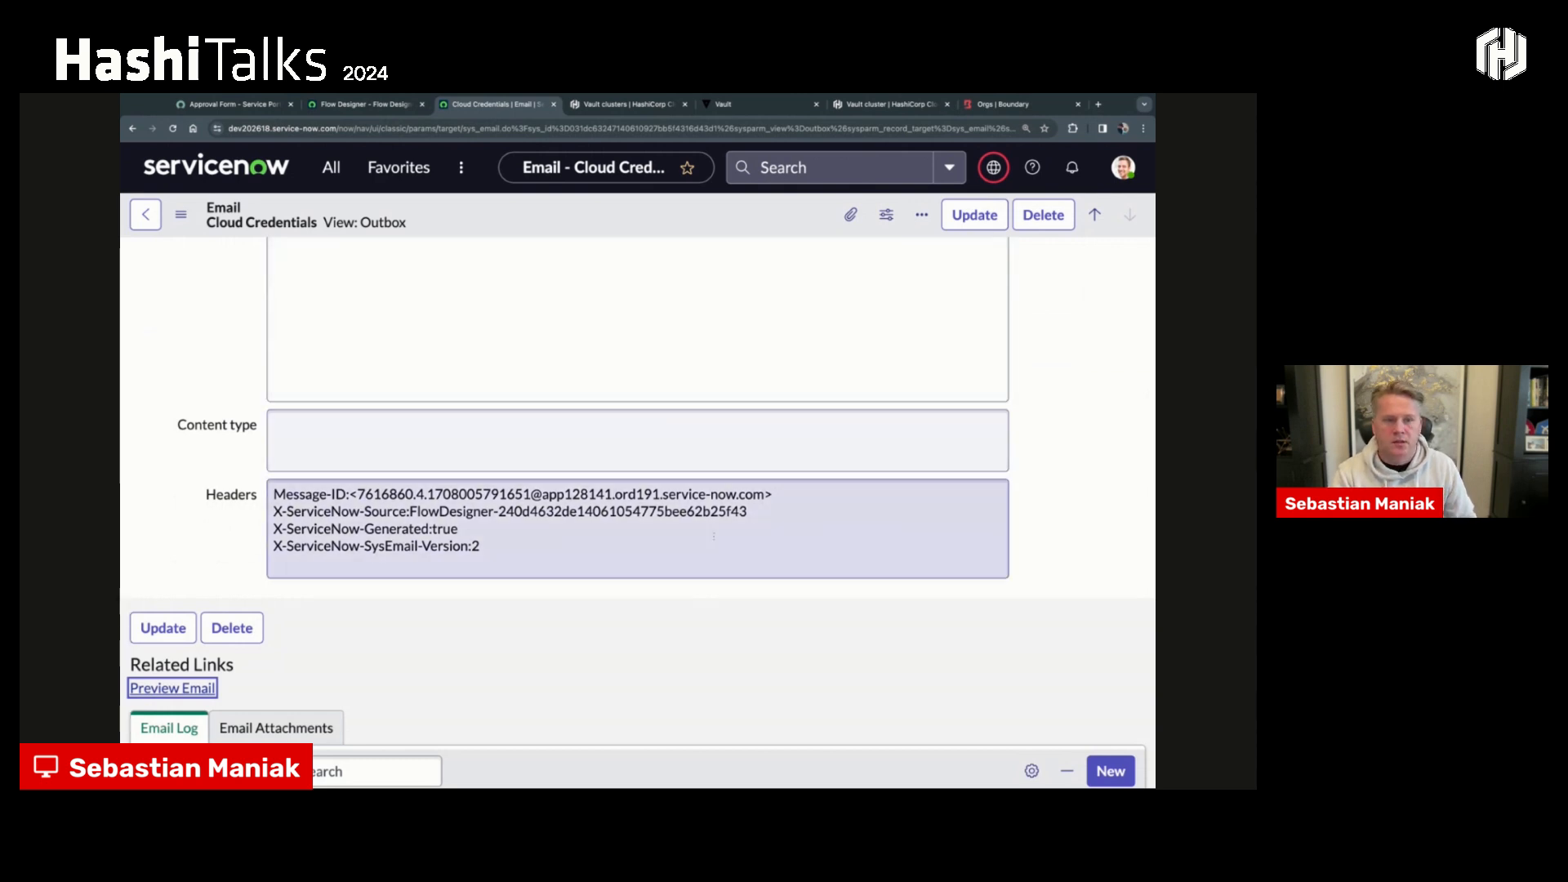
scroll(715, 538, up, 3)
scroll(715, 539, up, 4)
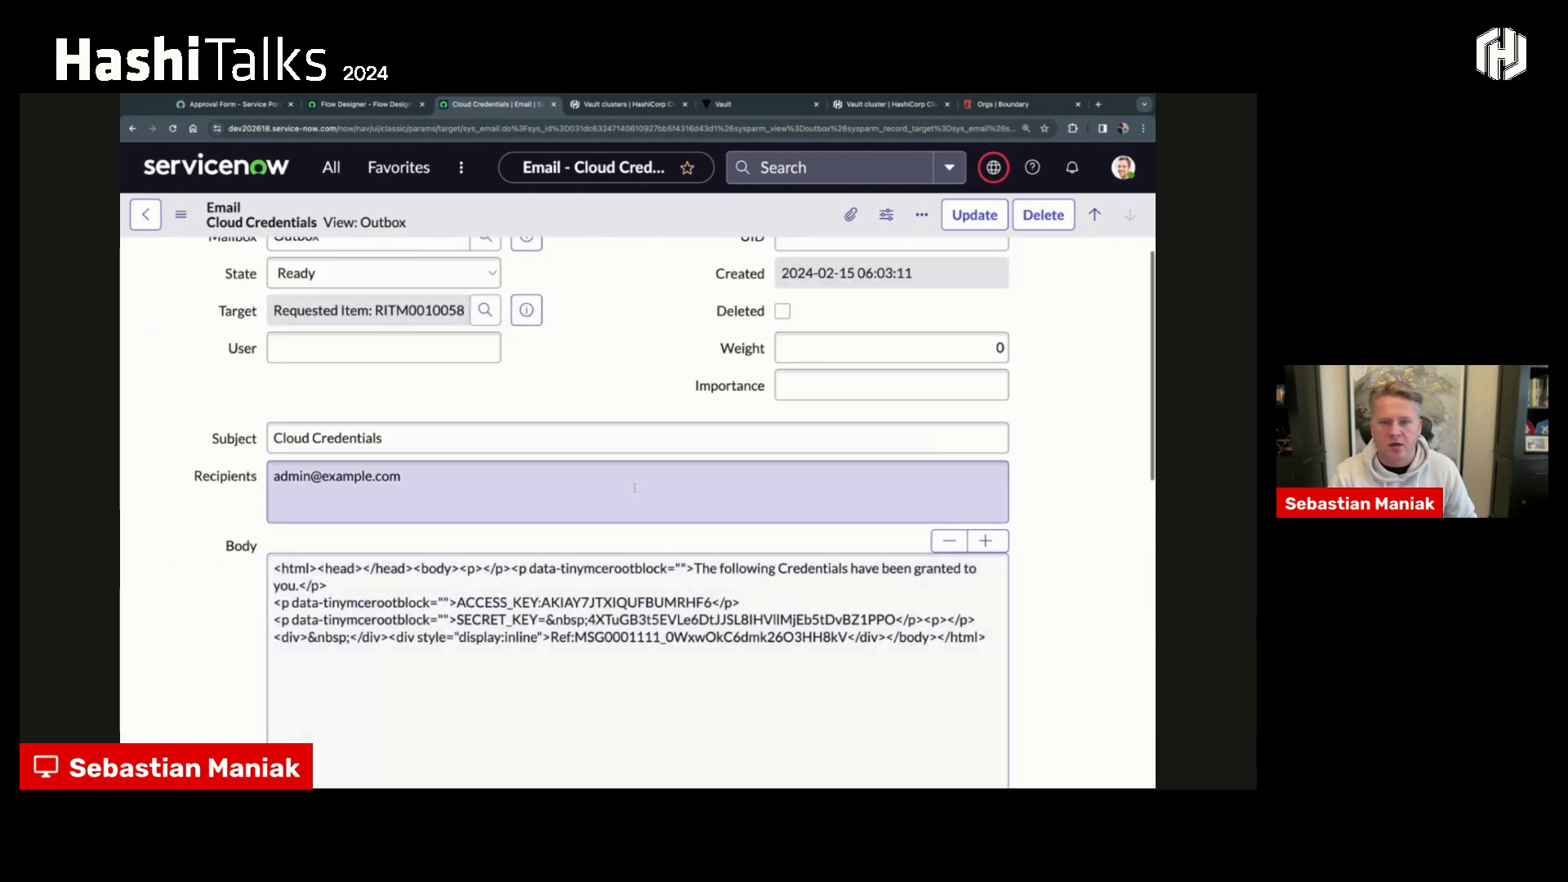
scroll(633, 473, up, 1)
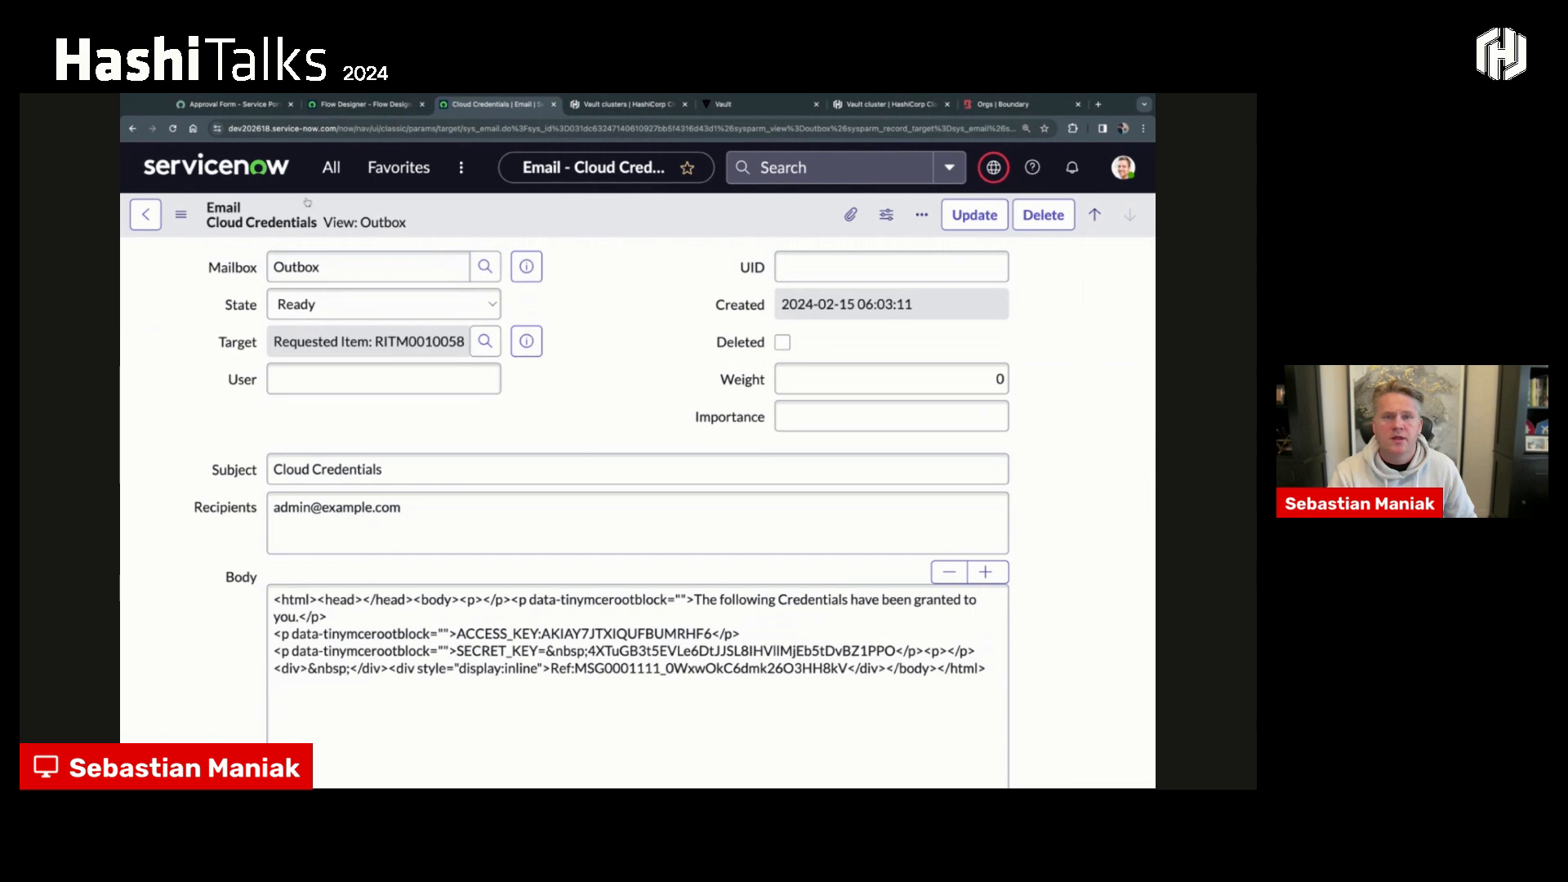
- Switch to the HashiCorp flow in Flow Designer and examine its Service Catalog trigger
click(337, 105)
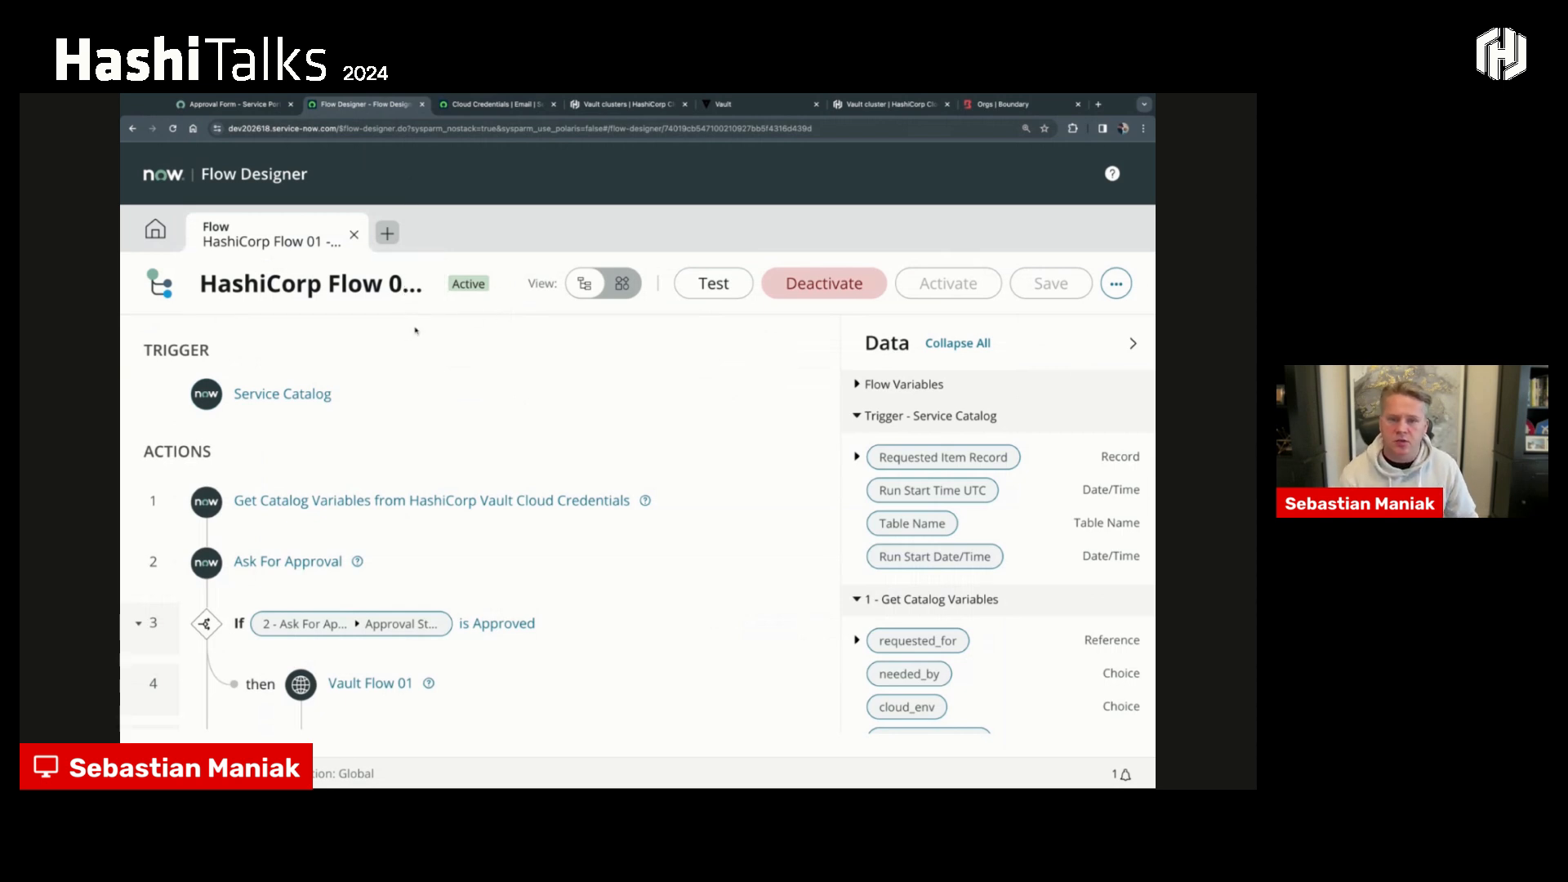
click(305, 395)
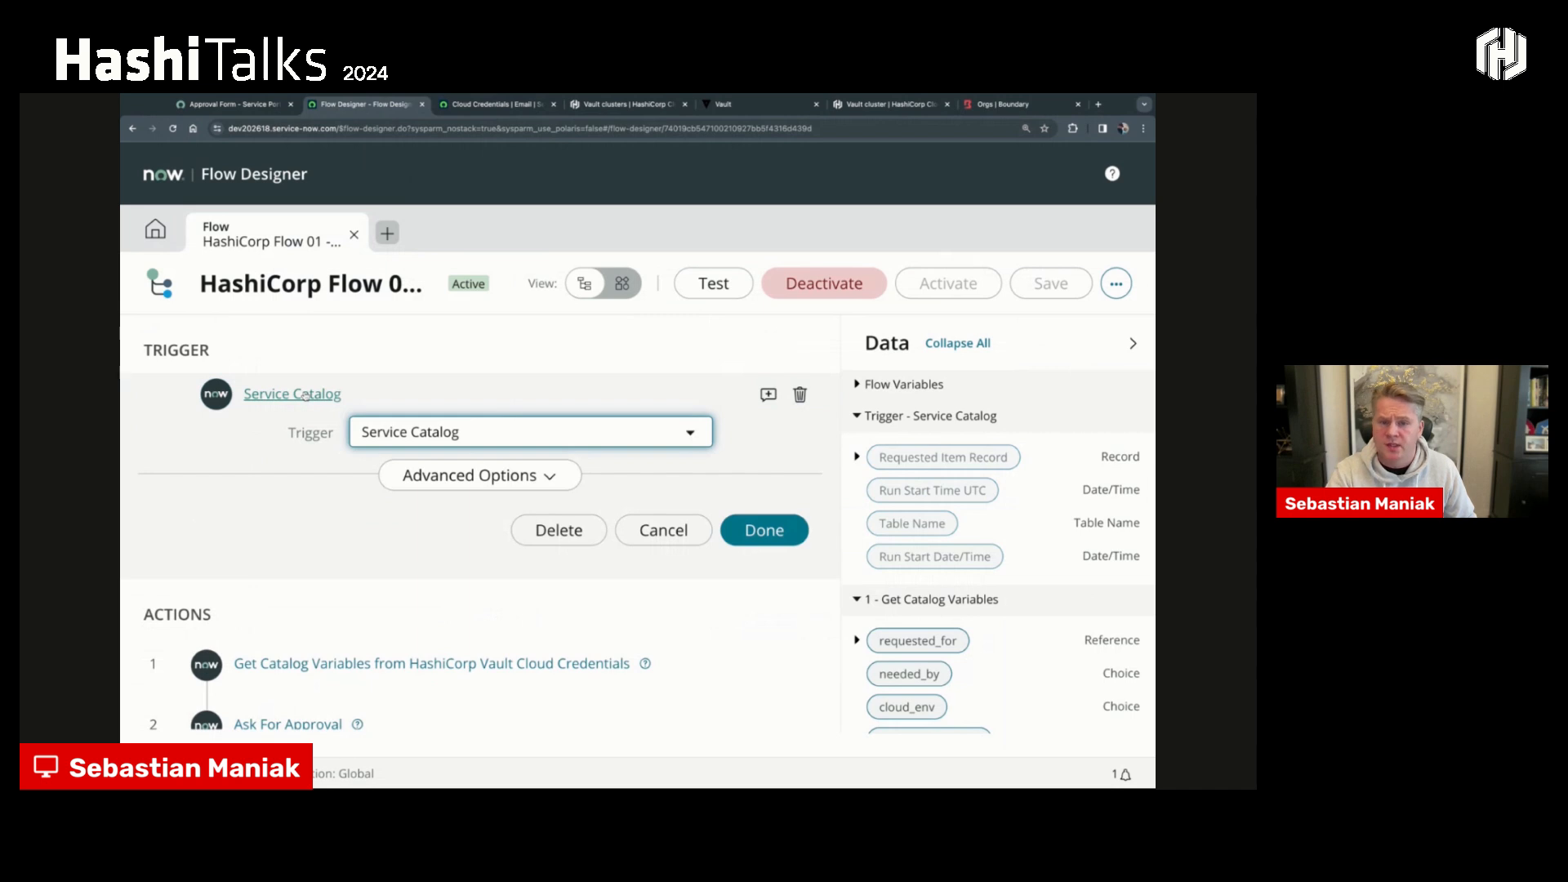
click(305, 396)
click(305, 396)
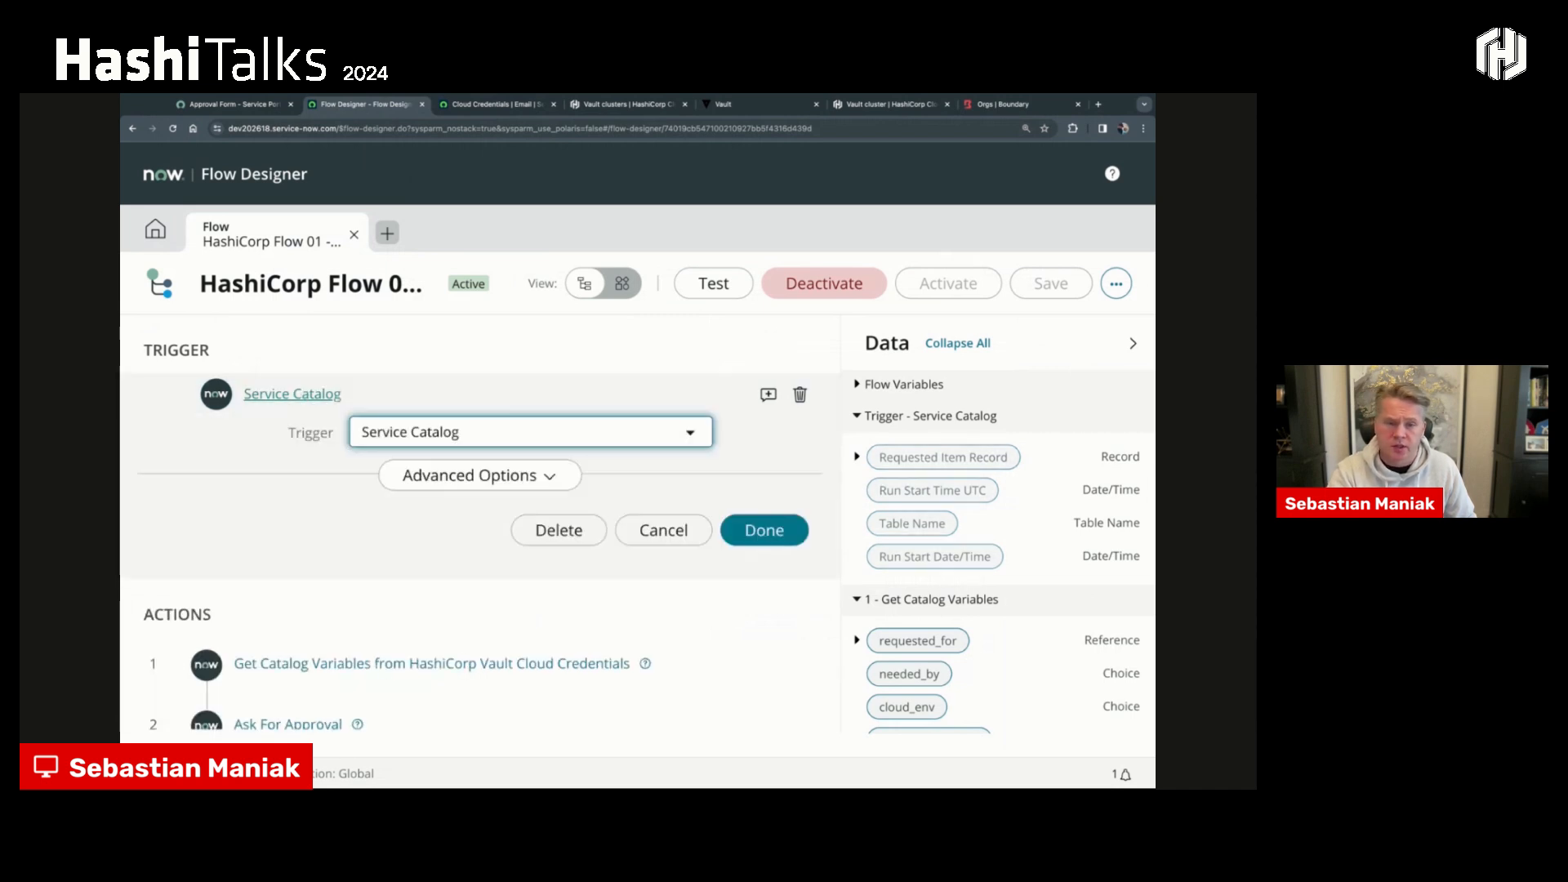
click(305, 395)
scroll(309, 424, down, 1)
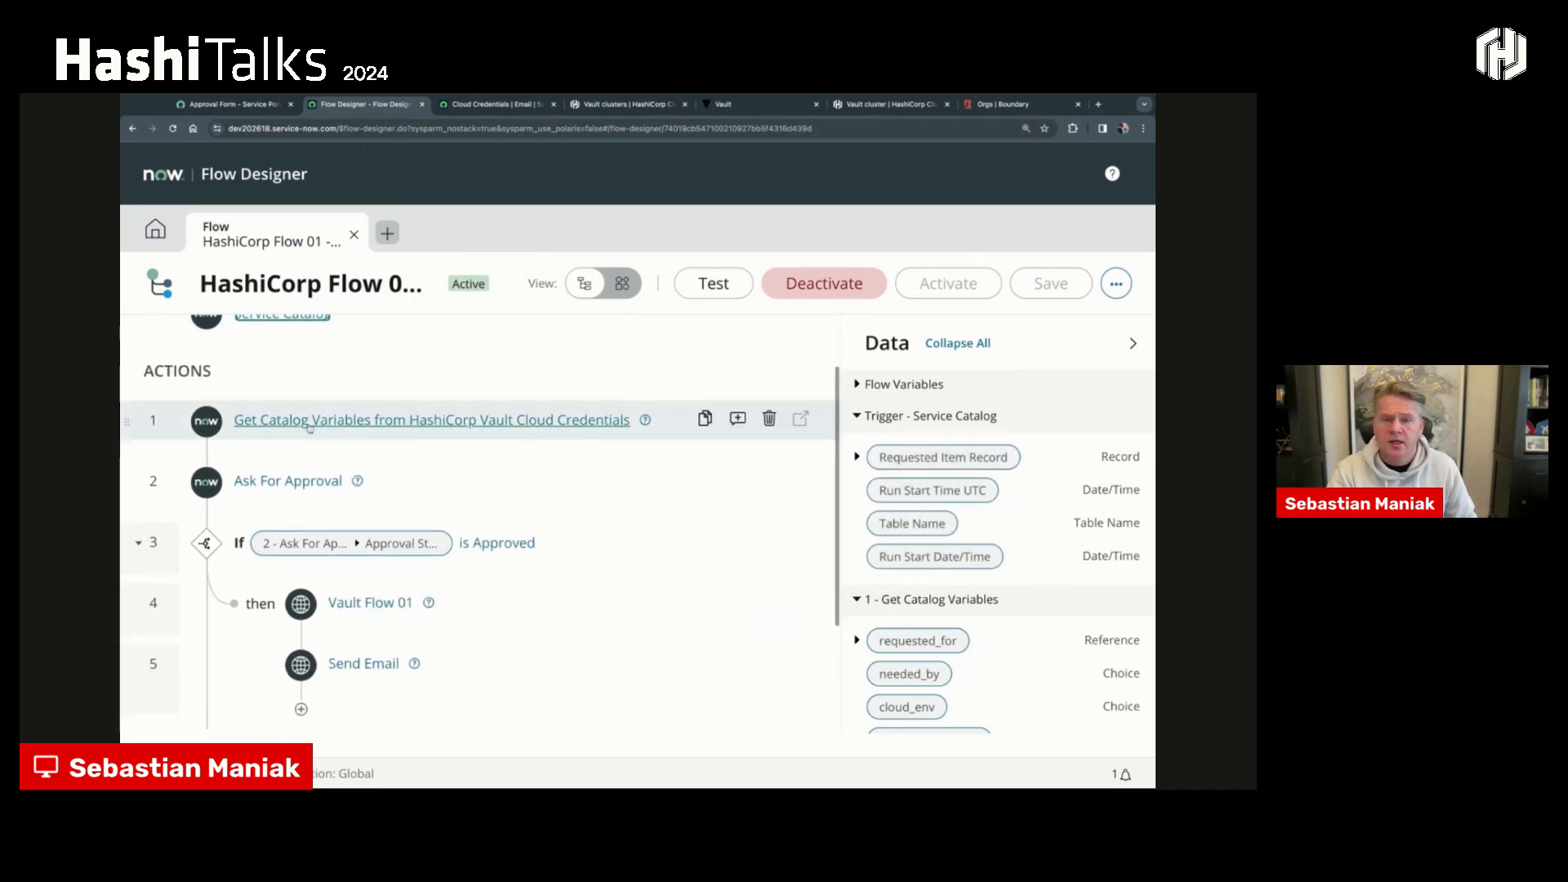
- Examine the Get Catalog Variables action's template catalog item and selected variables, then close it without changes
click(310, 423)
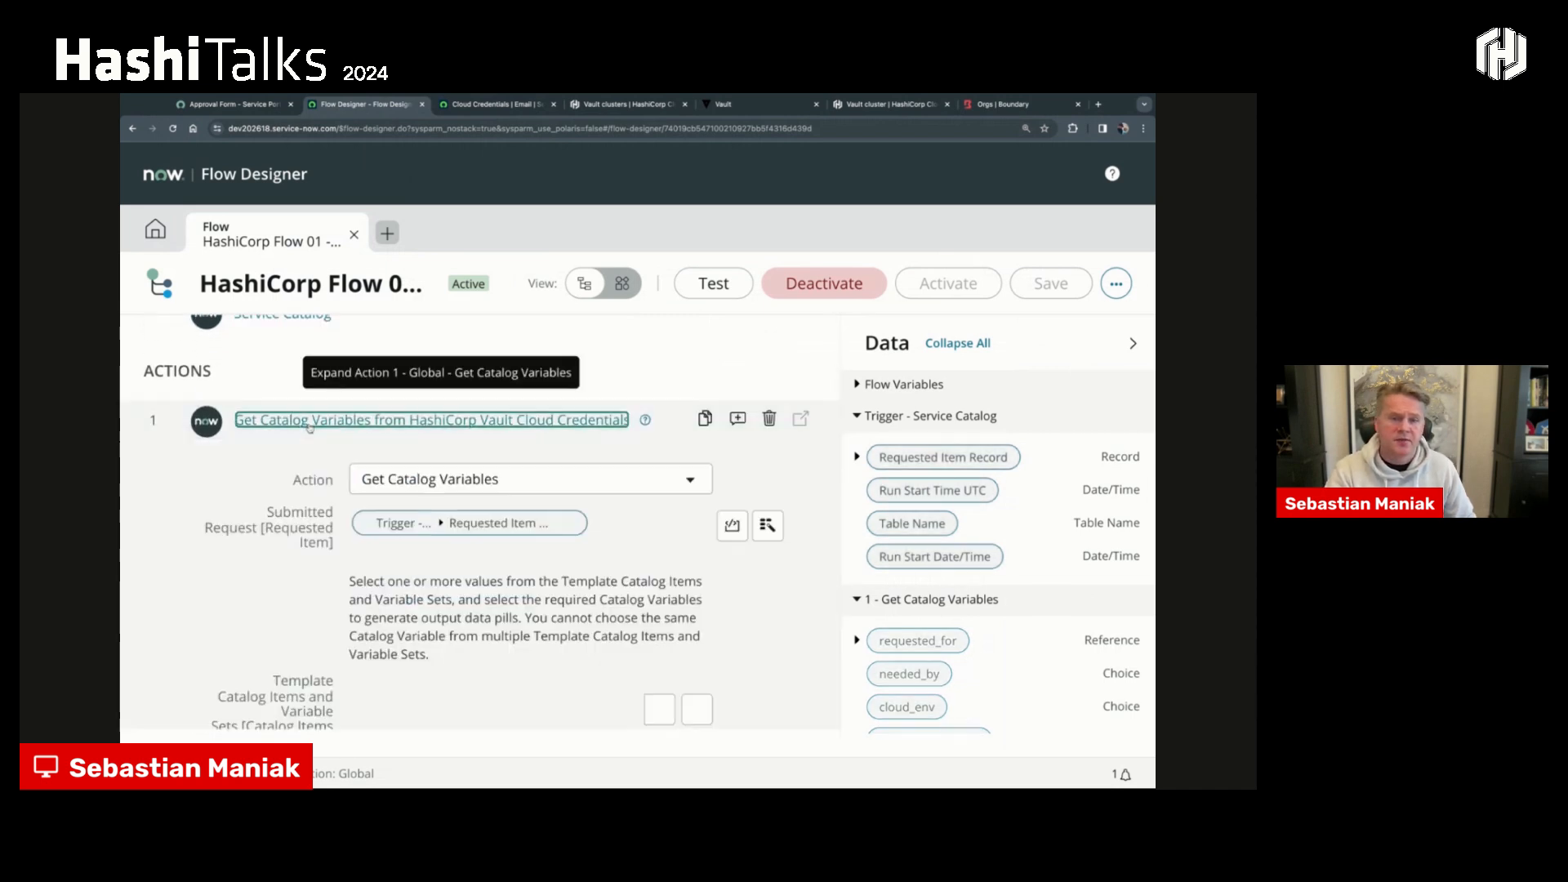
click(1133, 344)
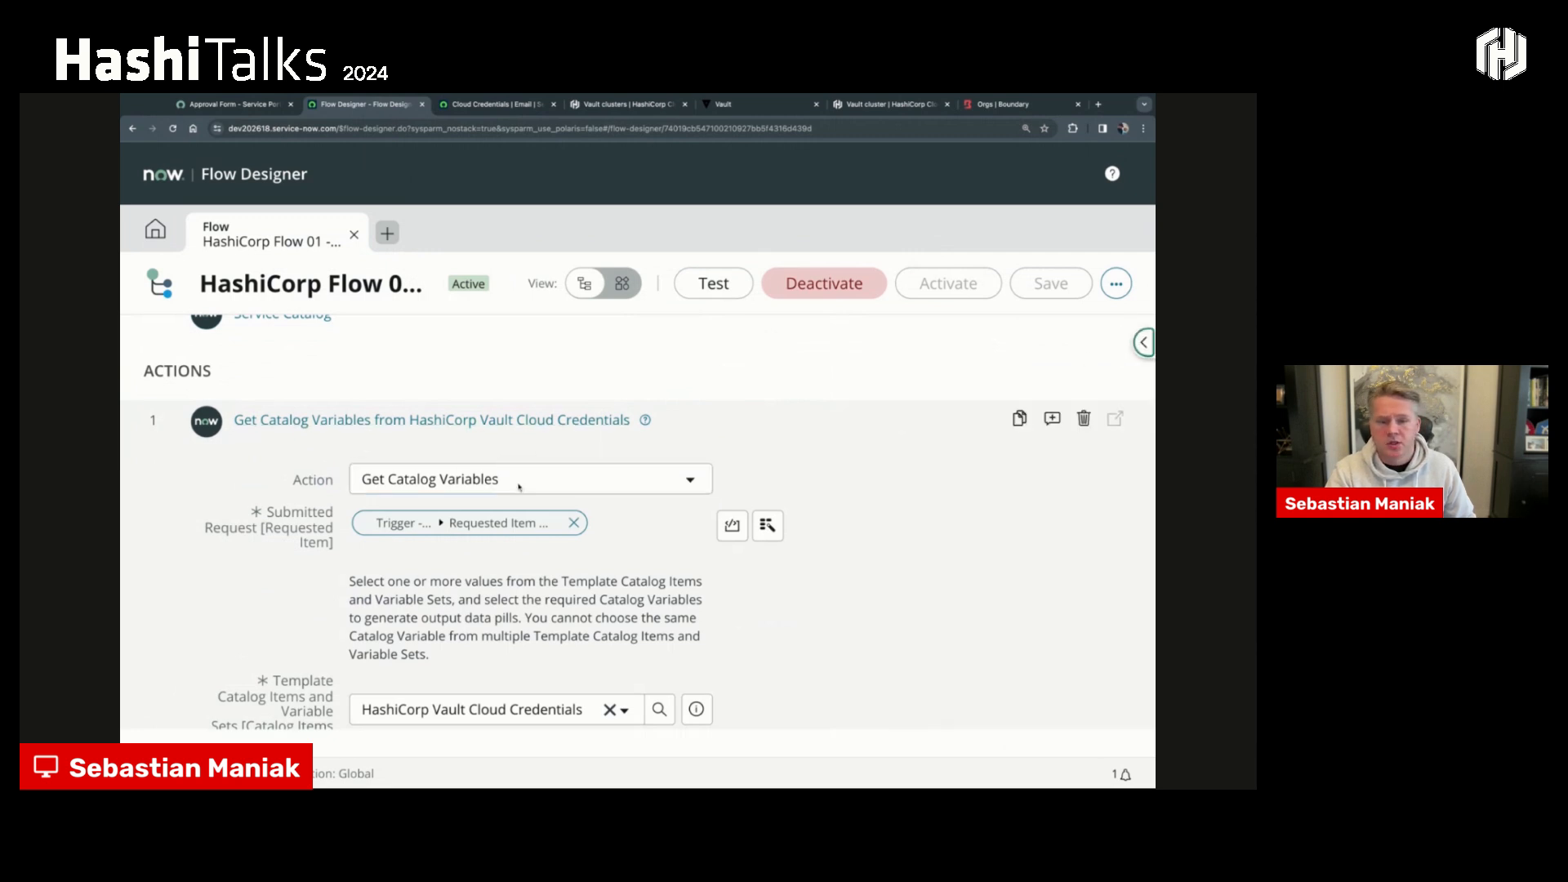
scroll(490, 506, down, 3)
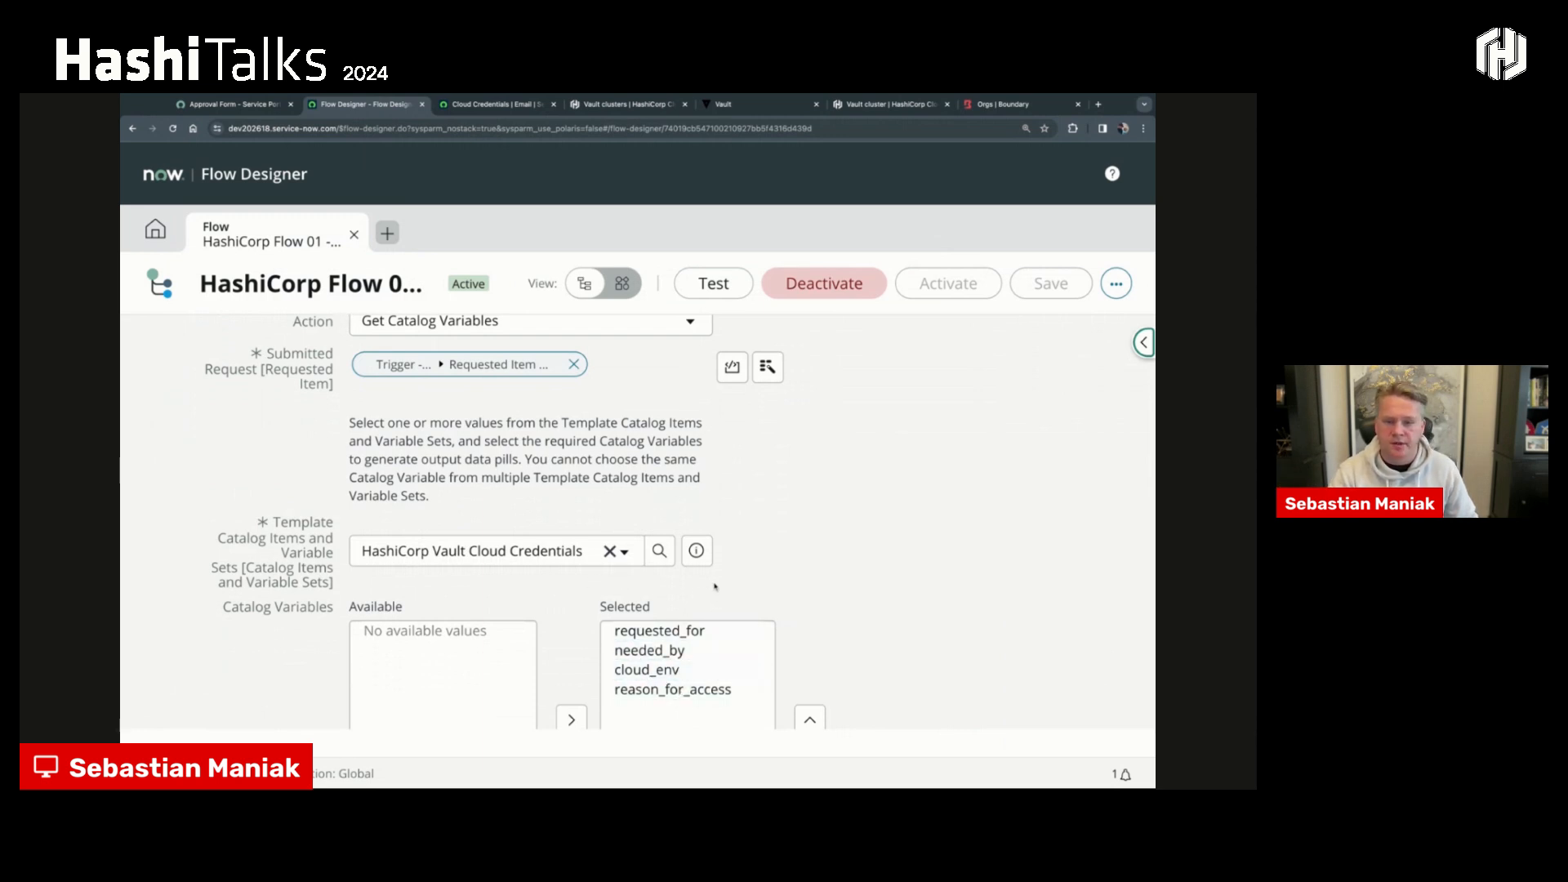
scroll(727, 573, down, 4)
scroll(727, 573, down, 2)
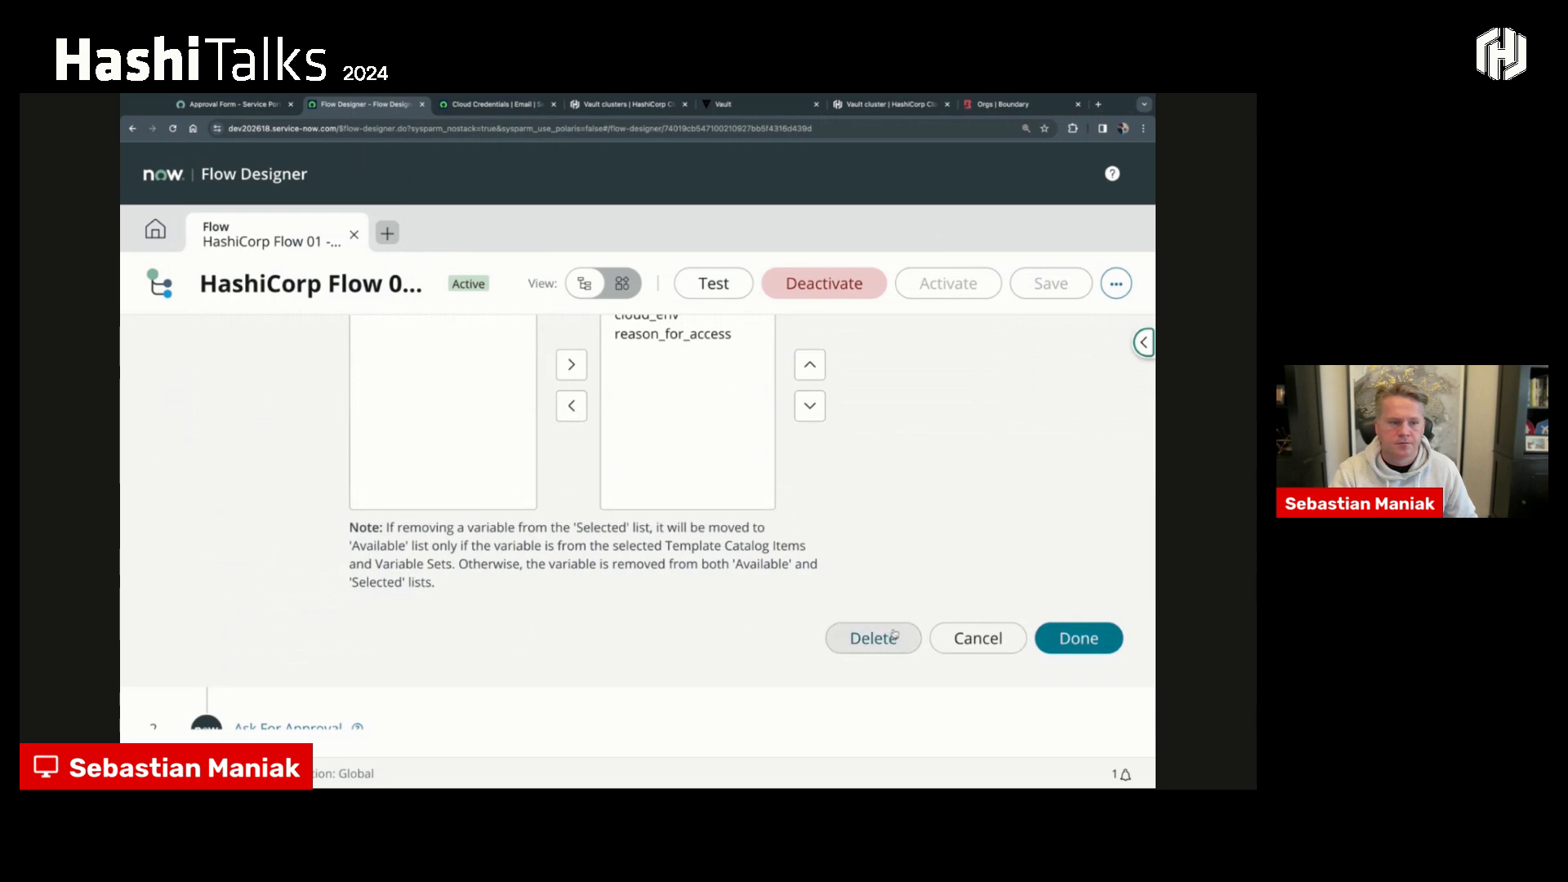
click(953, 639)
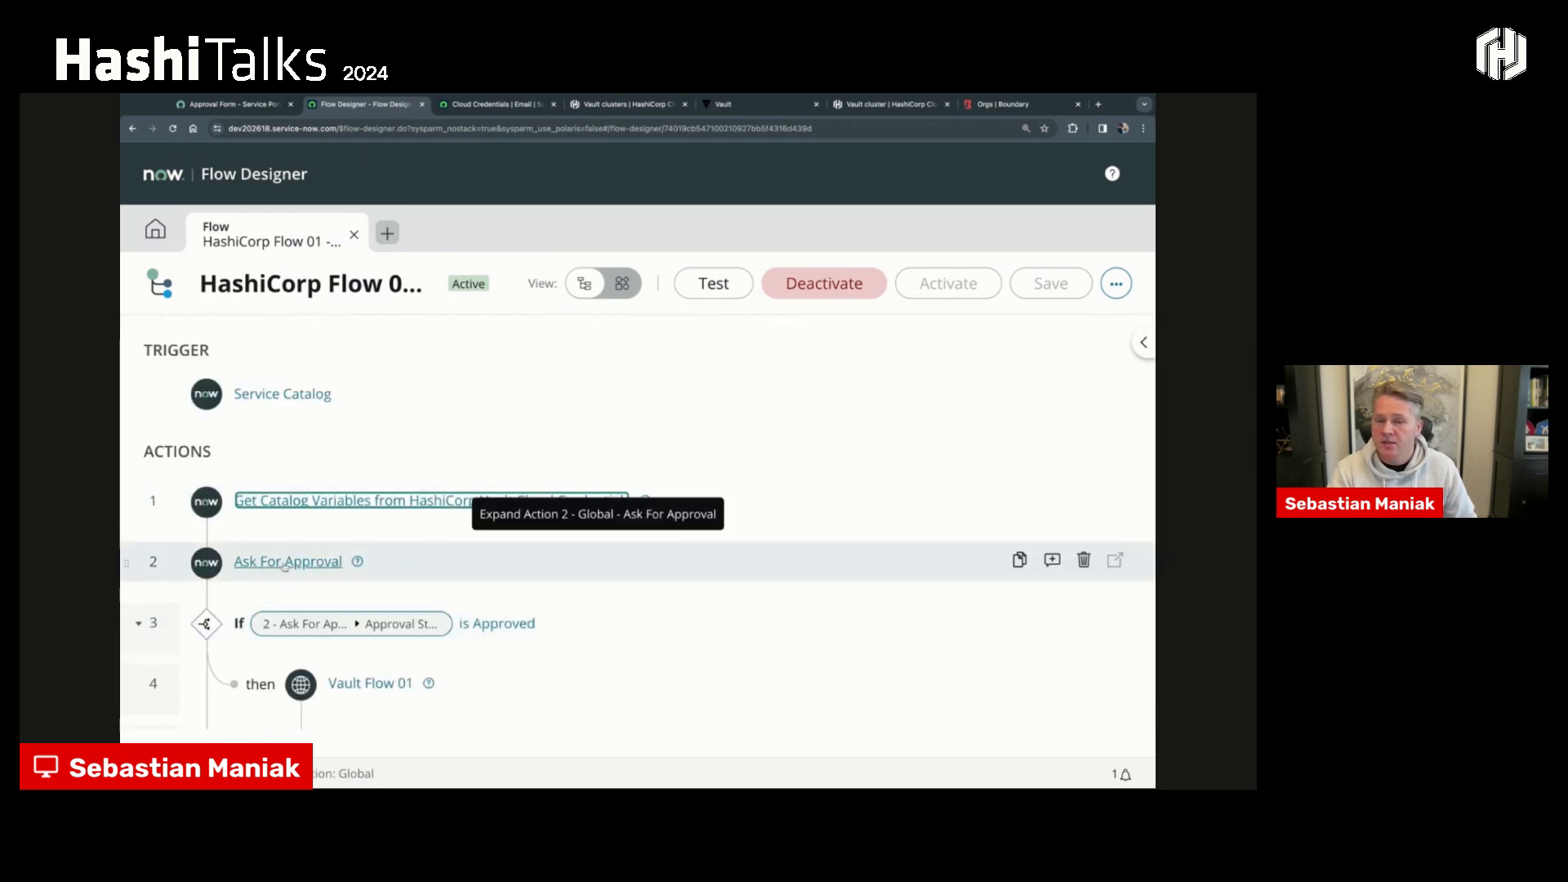
- Examine the flow logic and action options available after the Ask For Approval step, and dismiss them without adding anything
scroll(284, 566, down, 1)
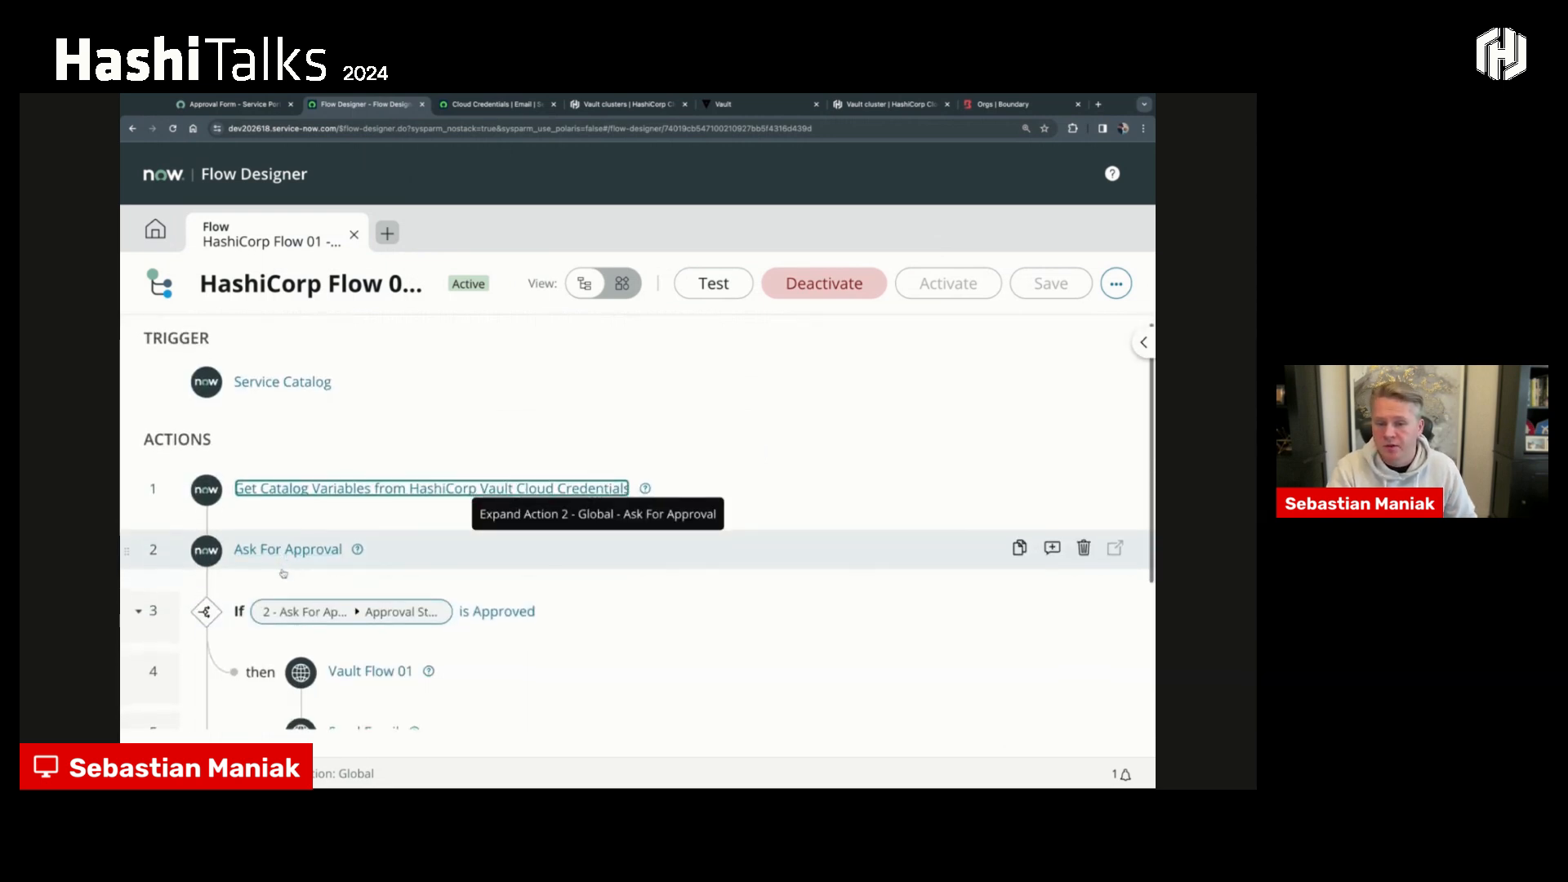
mouse_move(210, 582)
scroll(211, 583, down, 3)
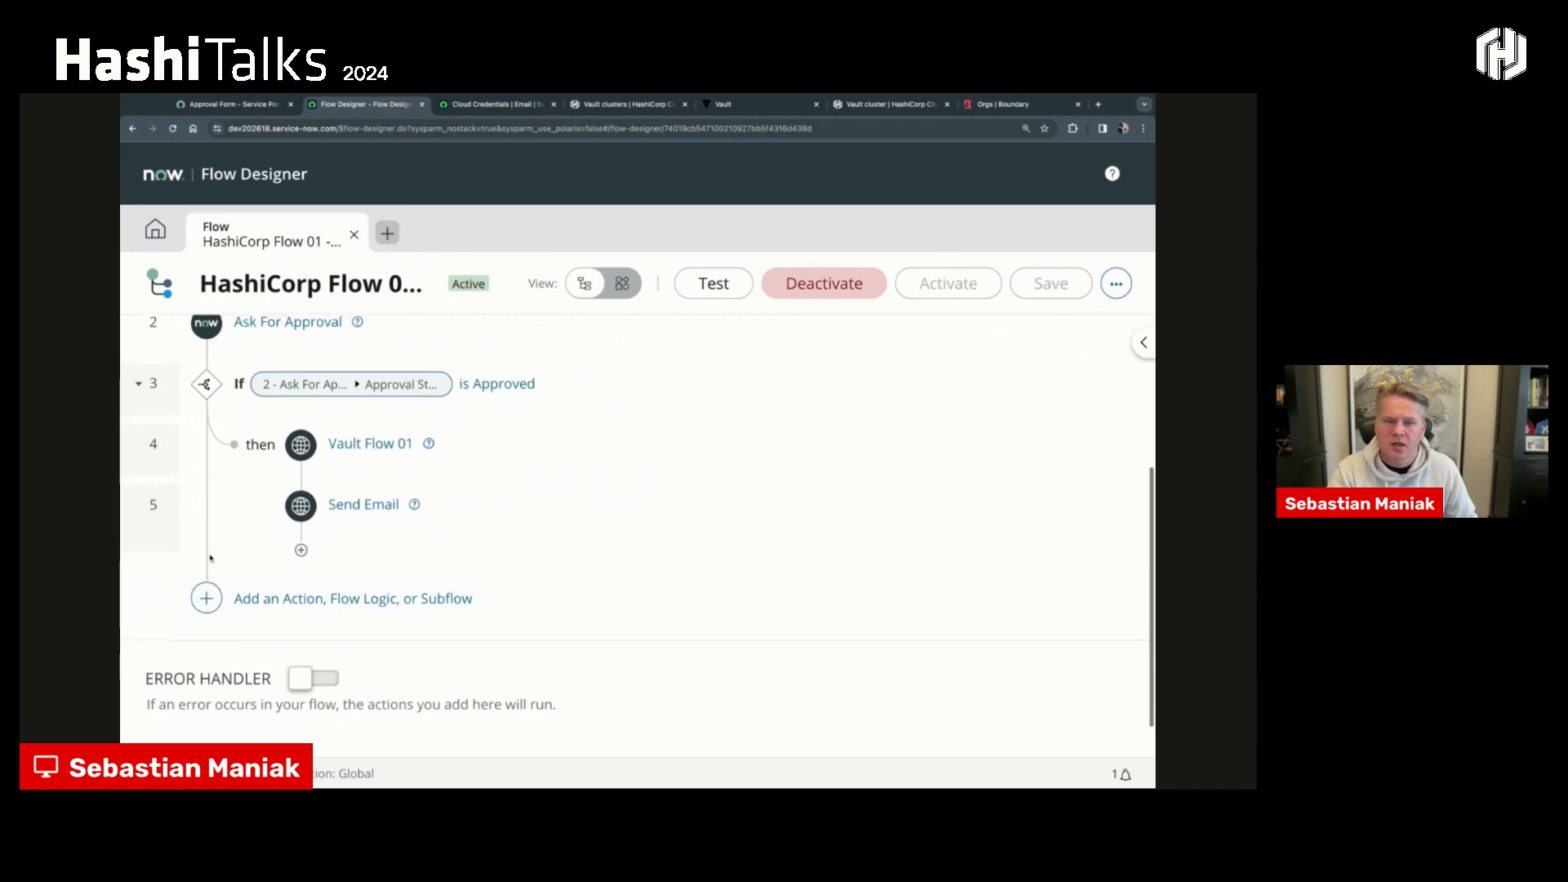
click(207, 365)
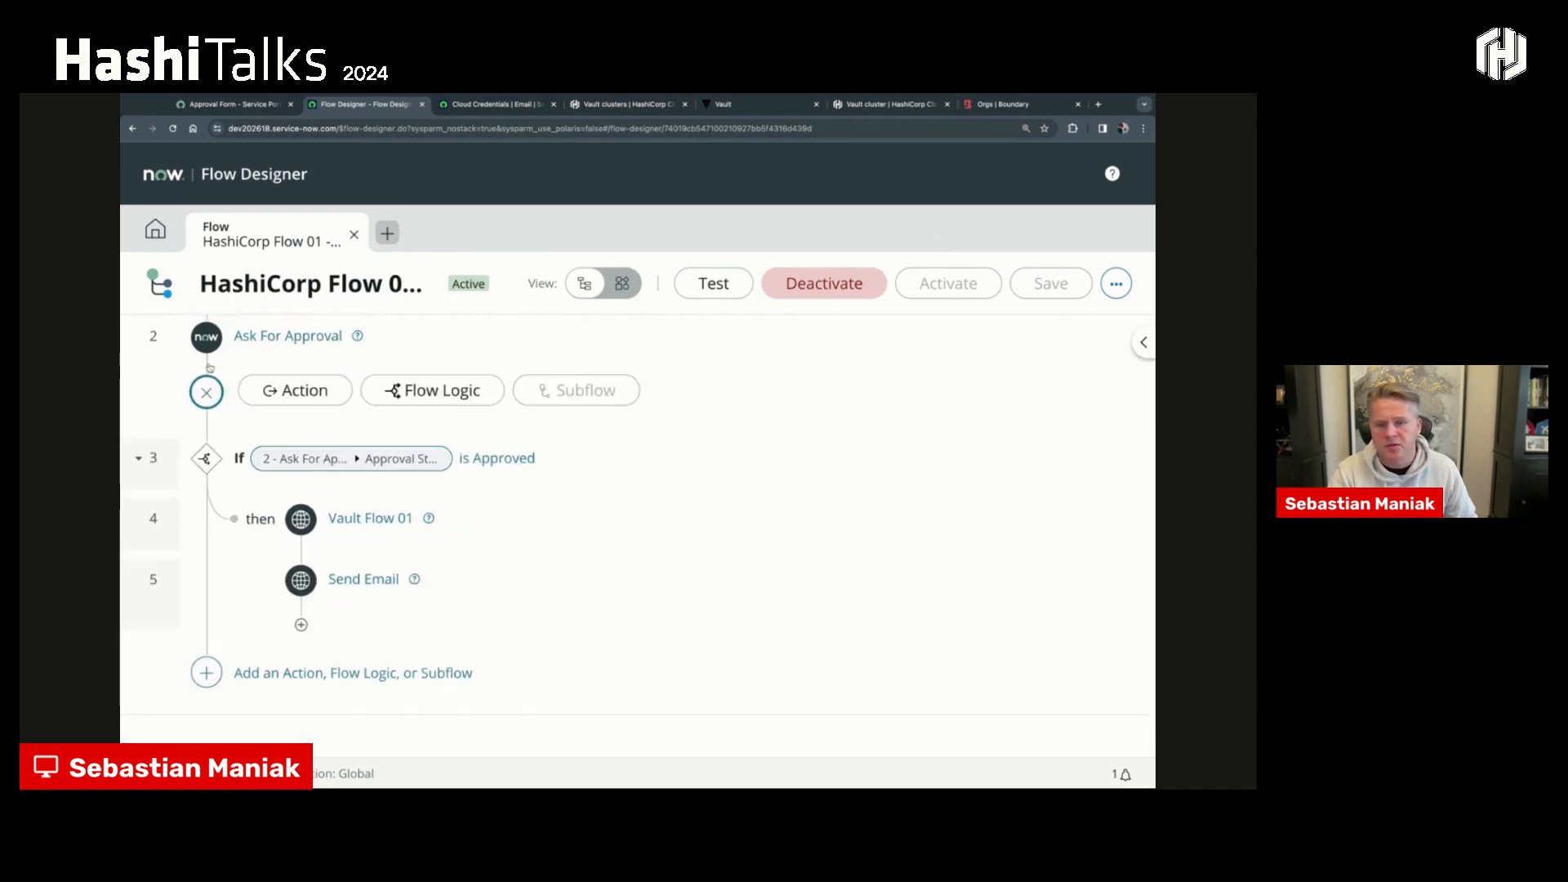
click(373, 391)
scroll(402, 494, down, 3)
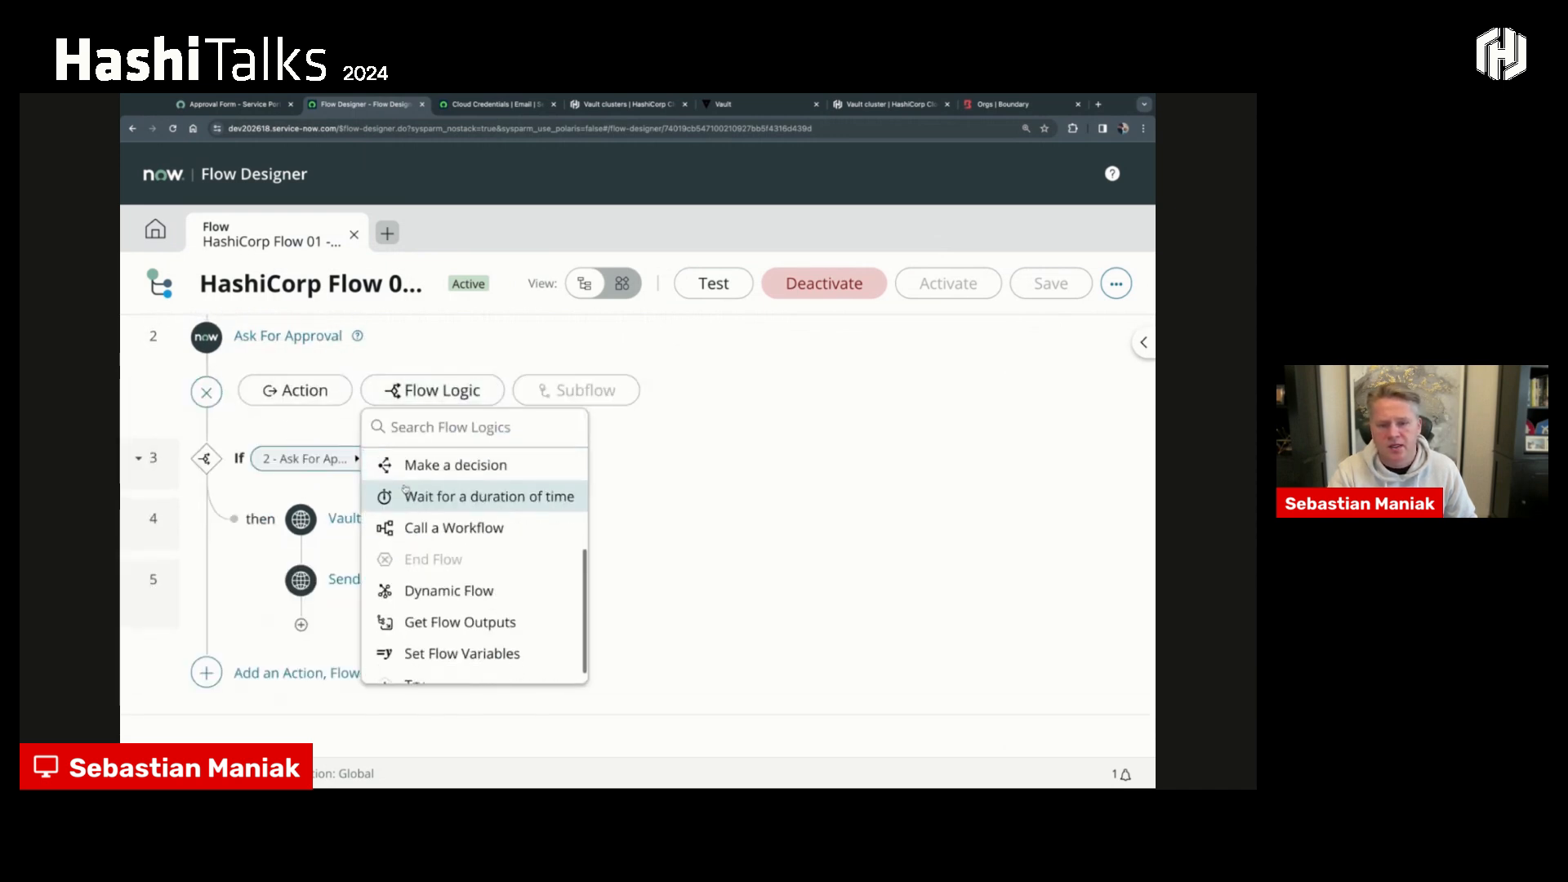
scroll(445, 577, up, 2)
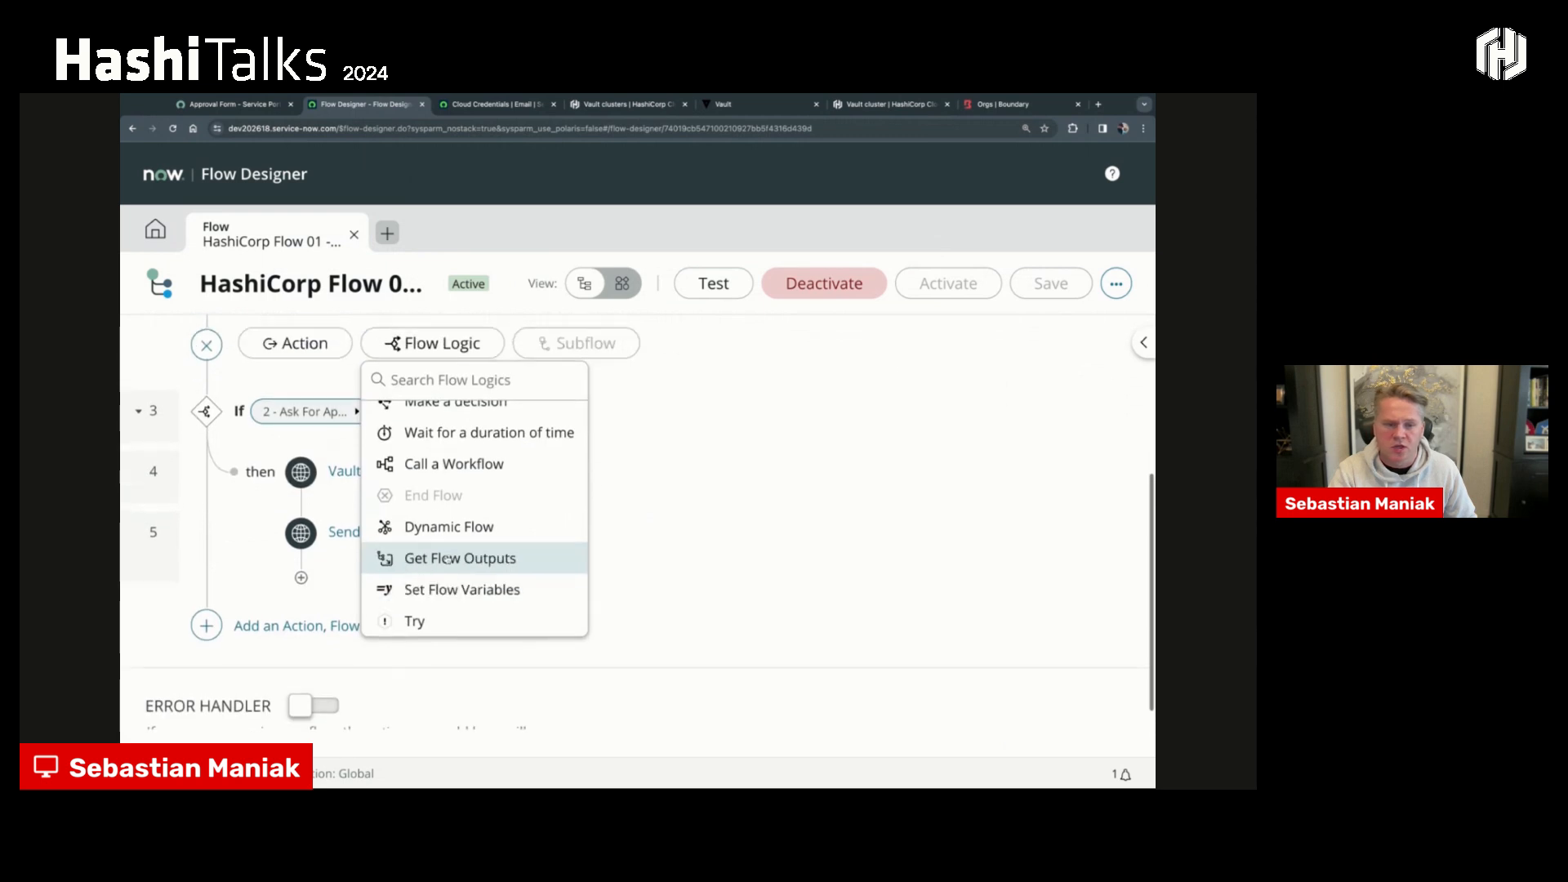
scroll(456, 580, up, 2)
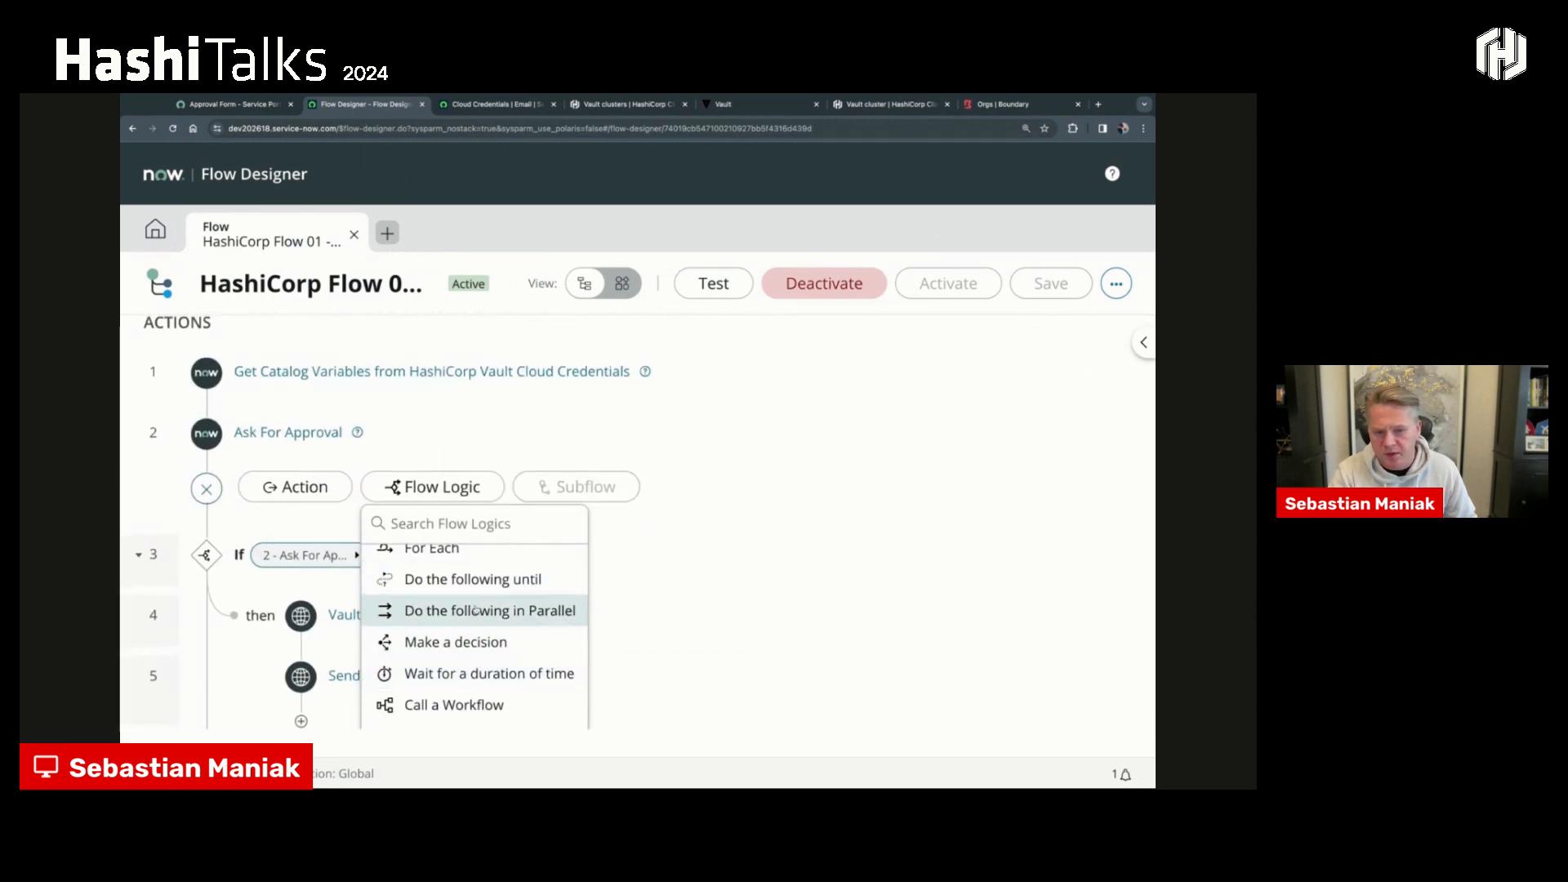
scroll(470, 629, up, 2)
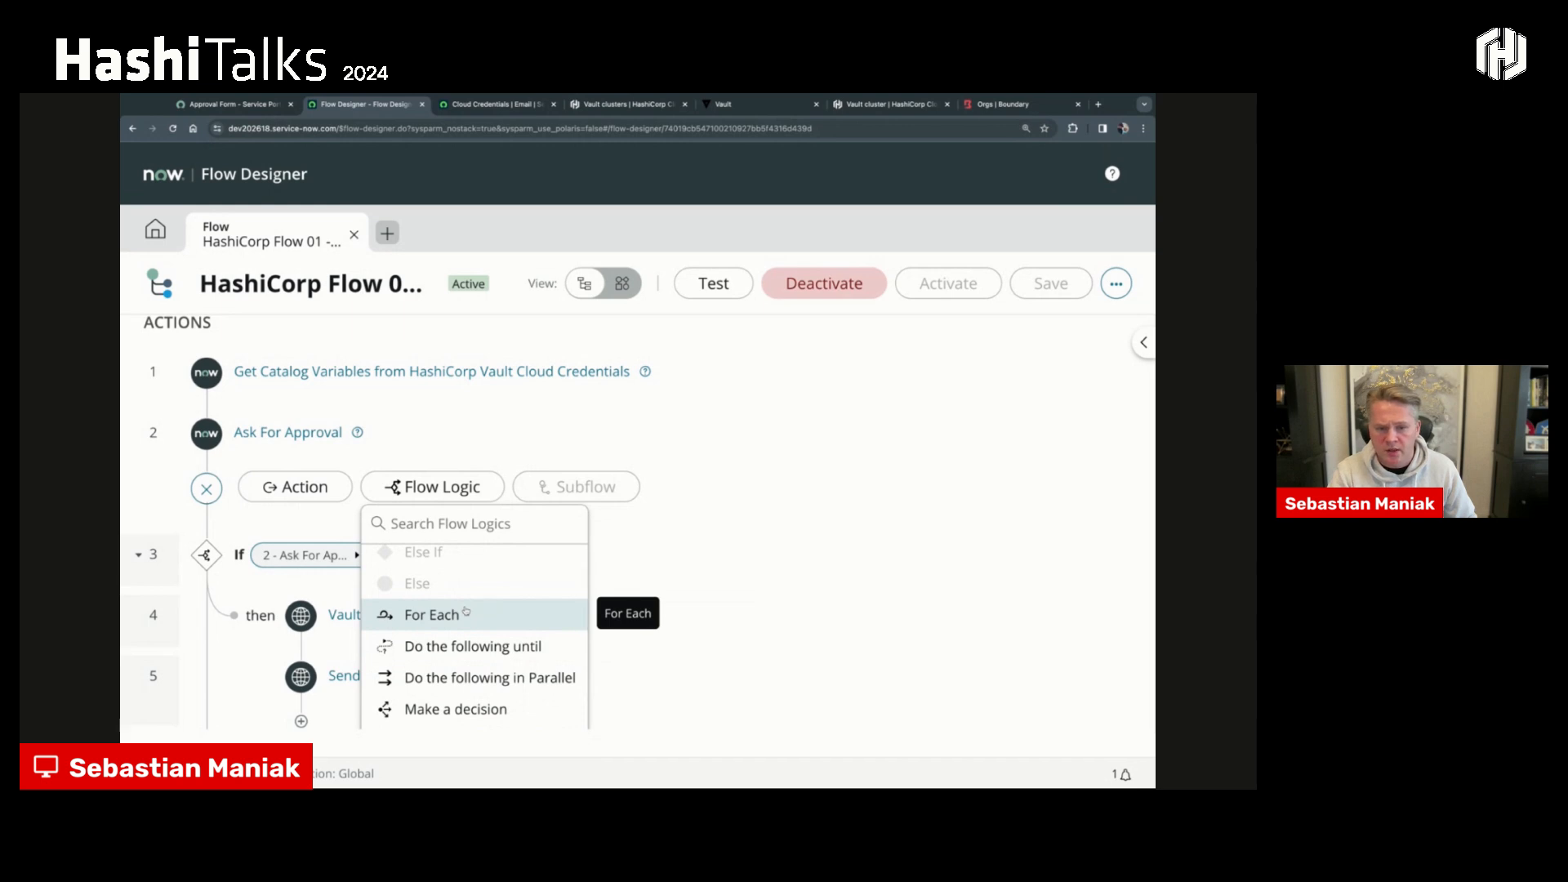
click(310, 491)
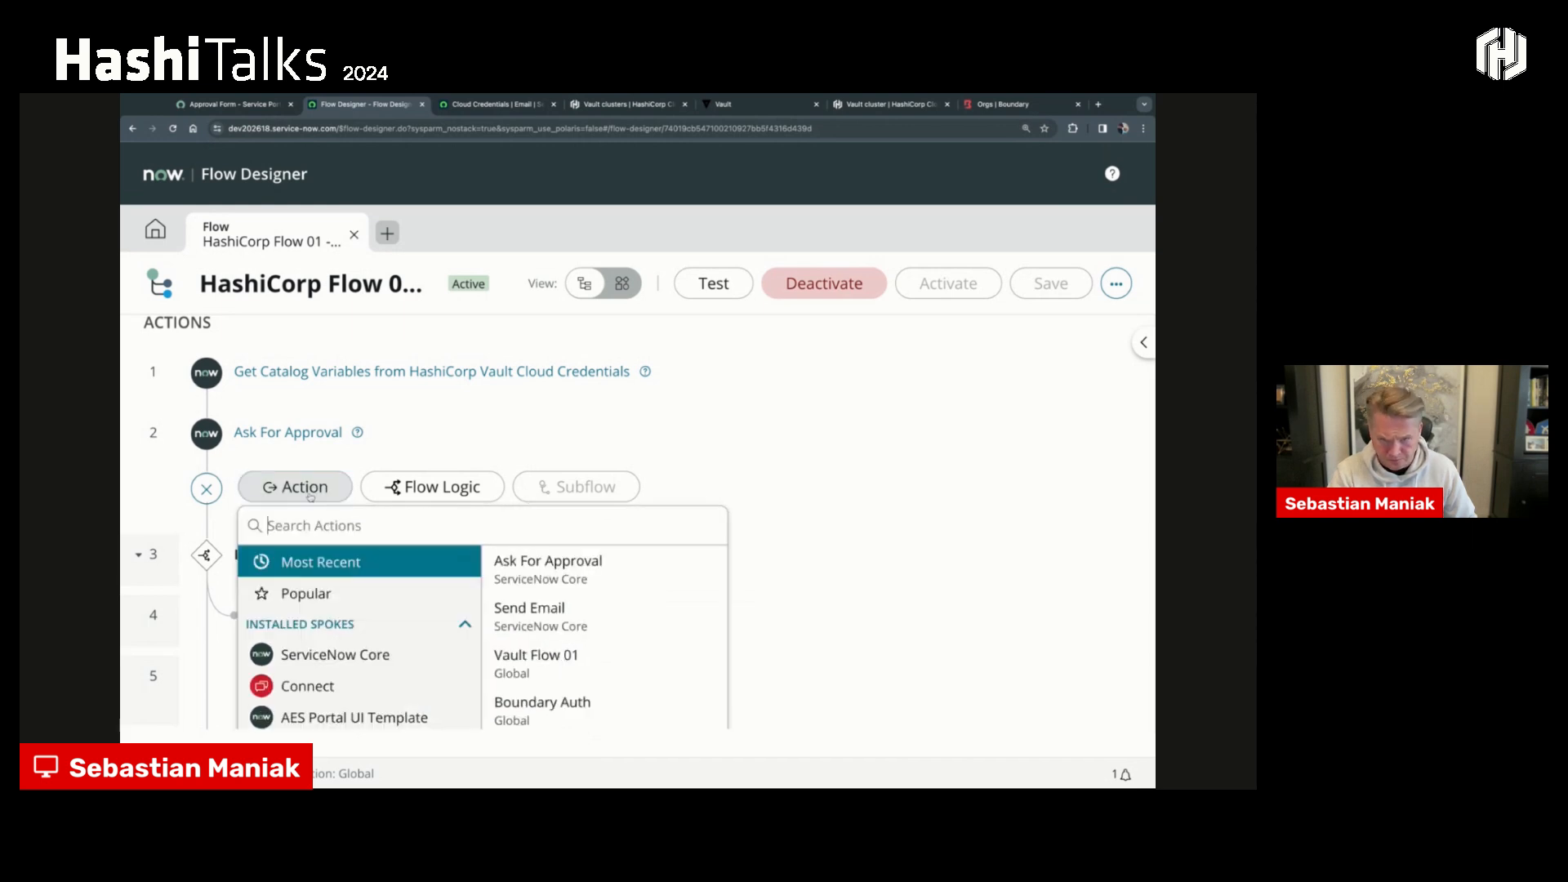
click(205, 490)
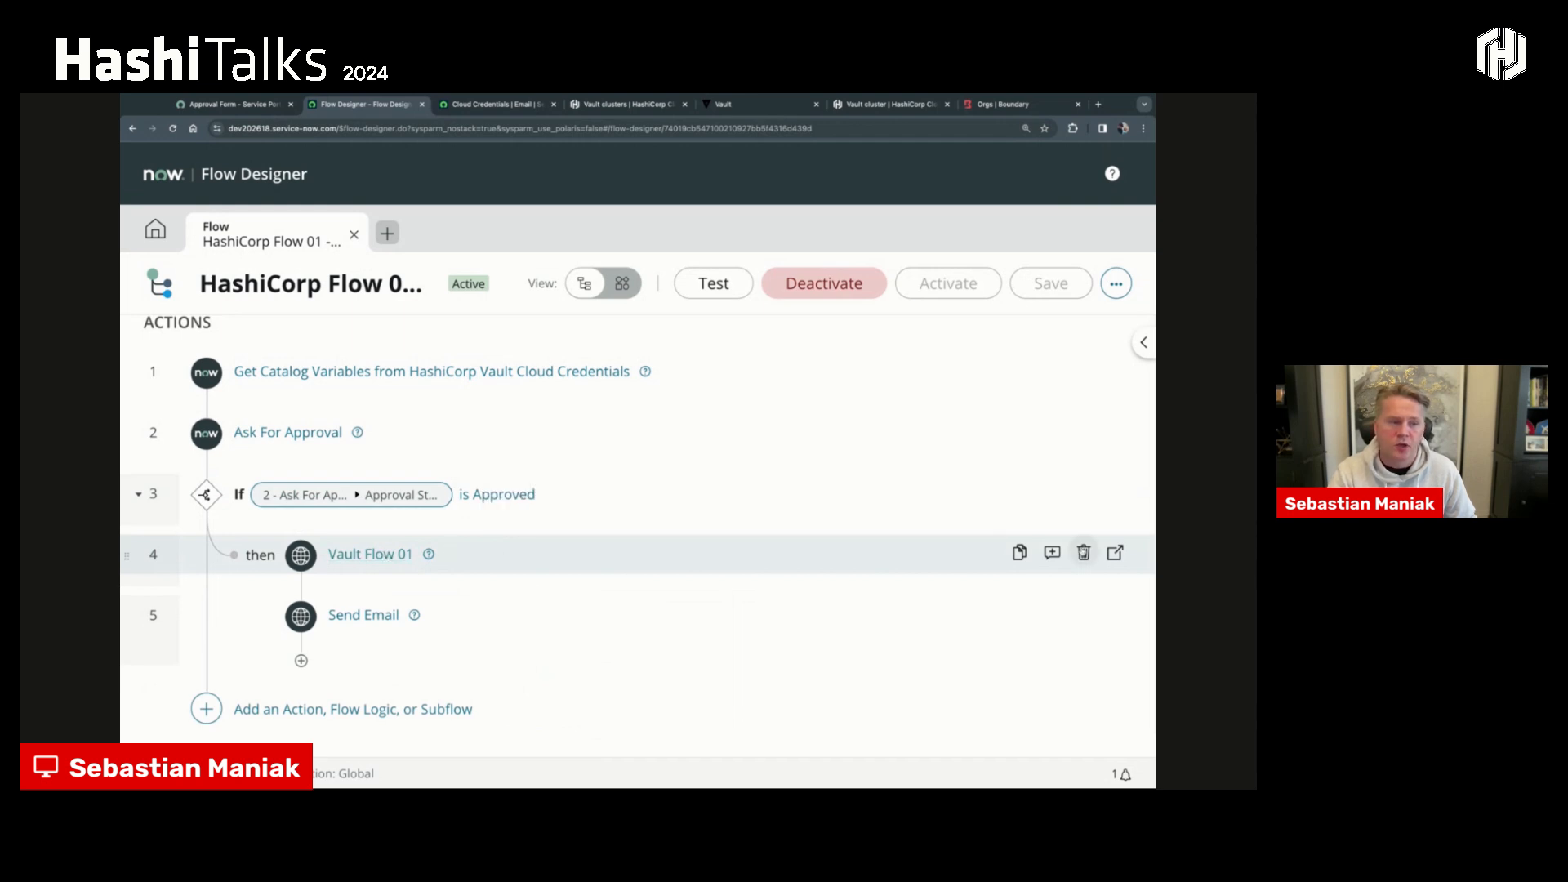
- Open the Vault Flow 01 action and examine its REST step's base URL and resource path
click(1115, 553)
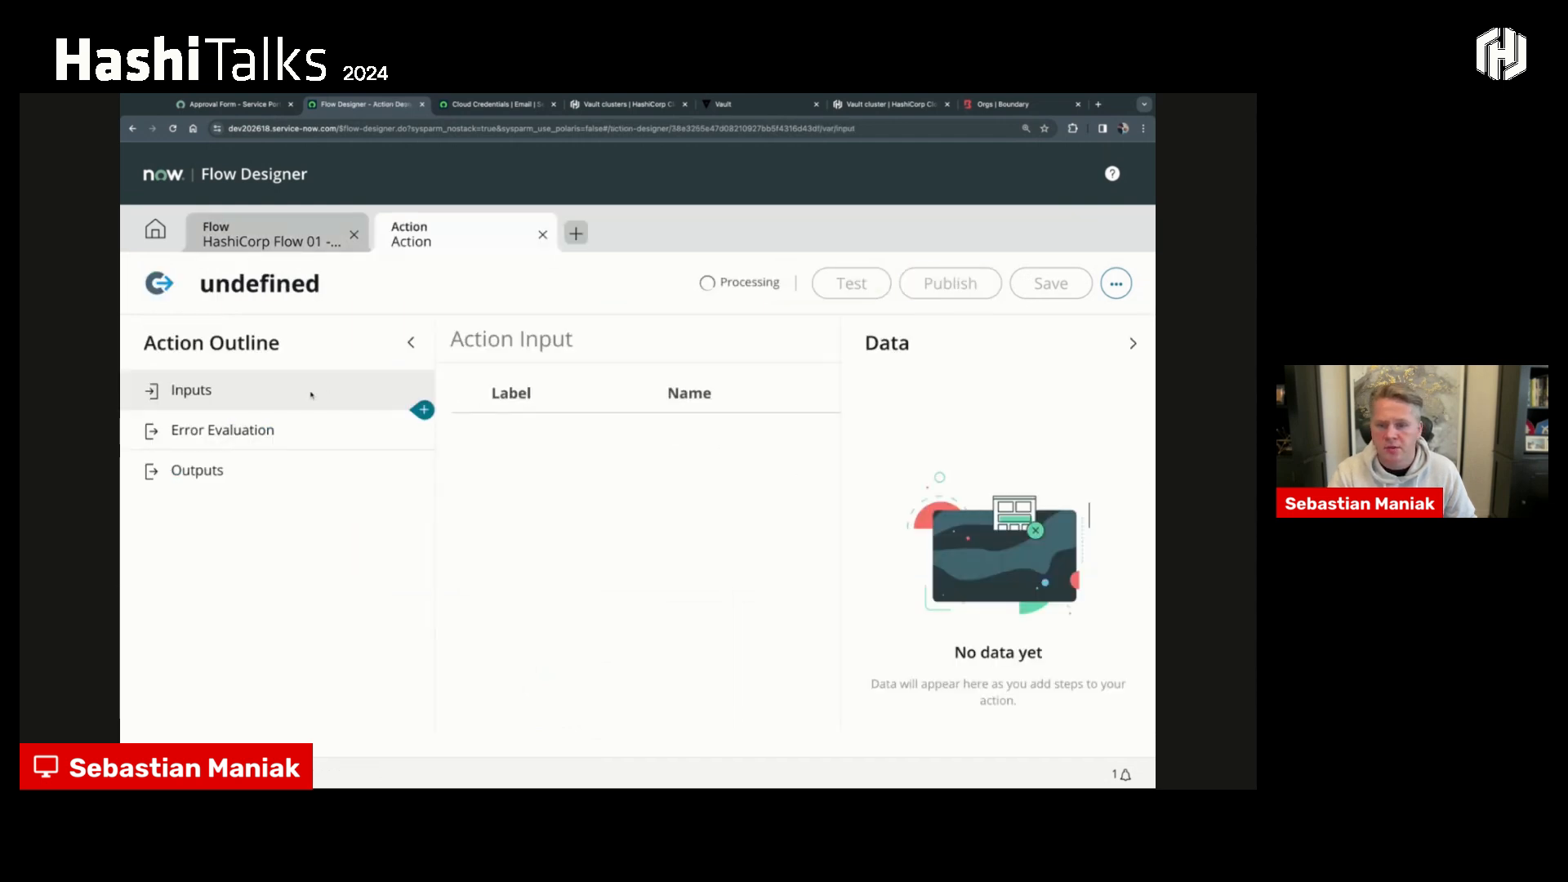
click(232, 453)
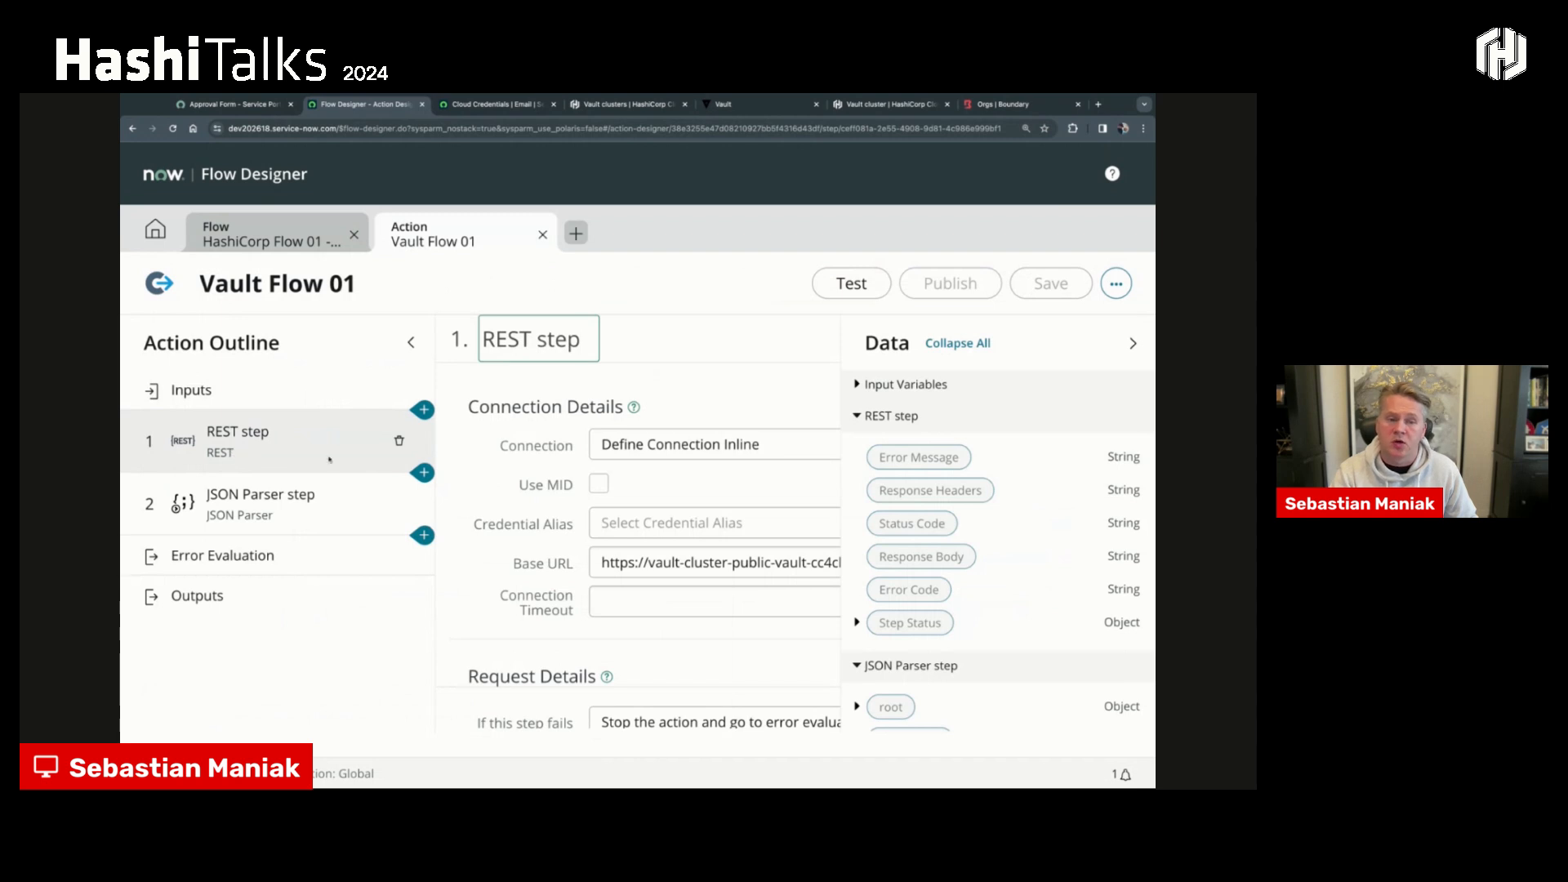
click(1132, 343)
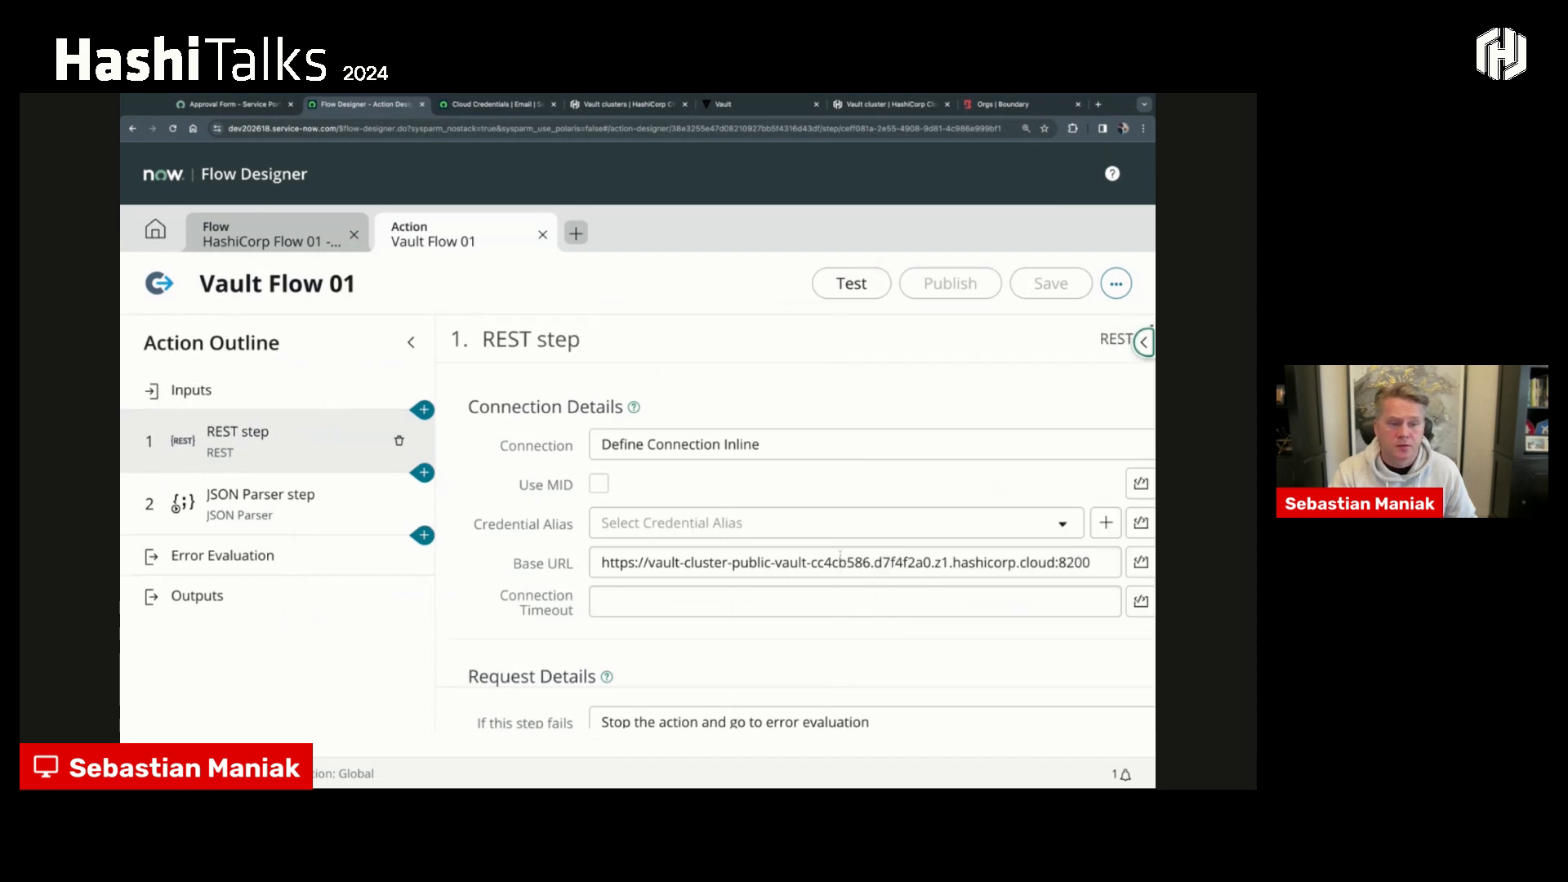
drag(604, 563, 1094, 562)
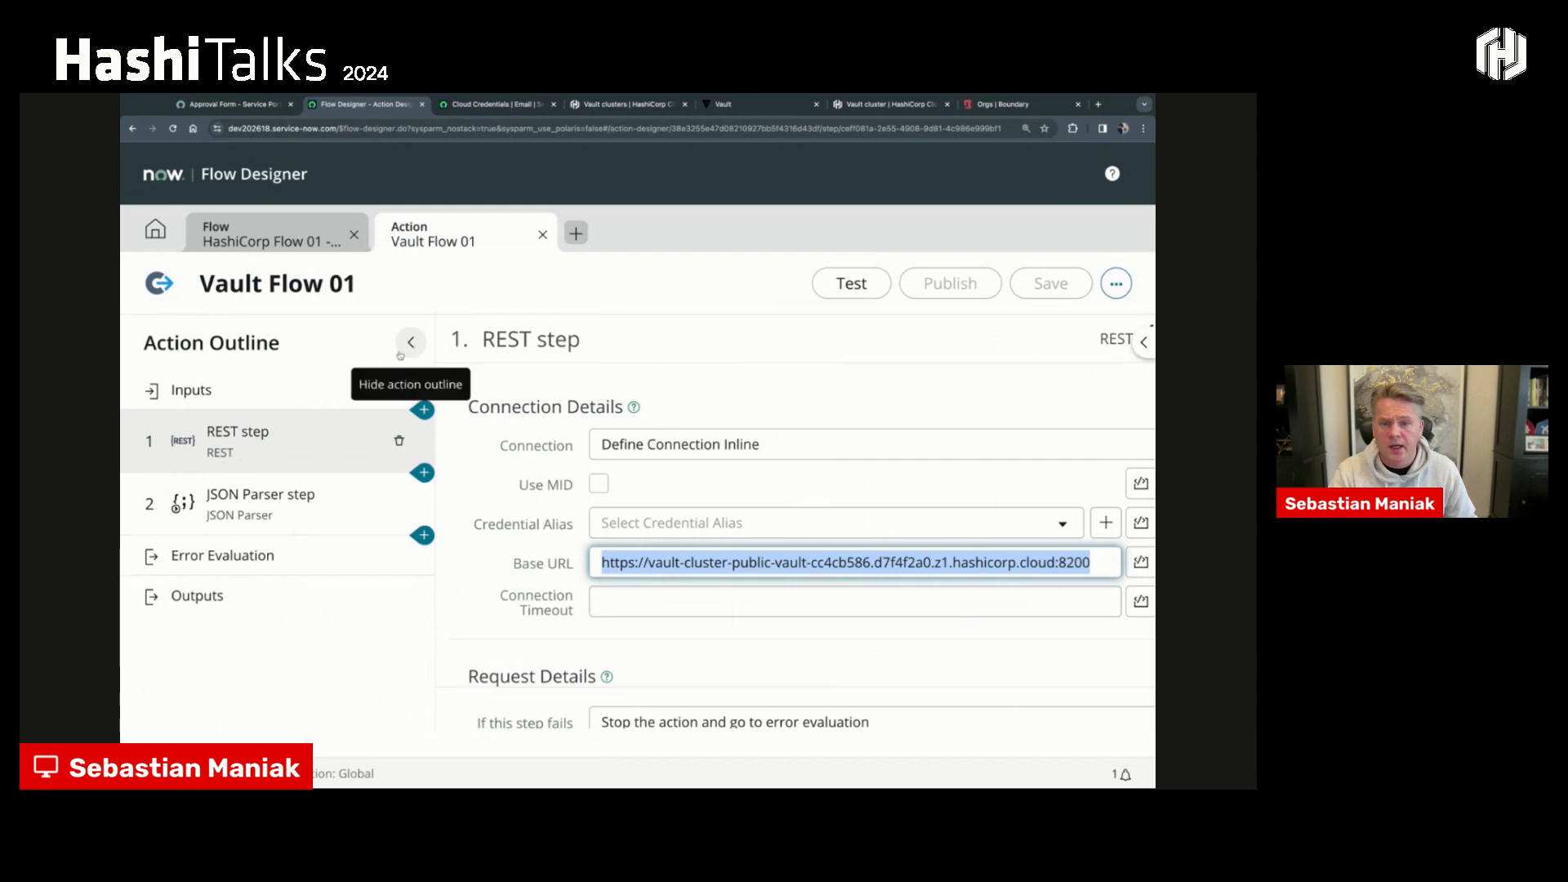
scroll(567, 496, down, 2)
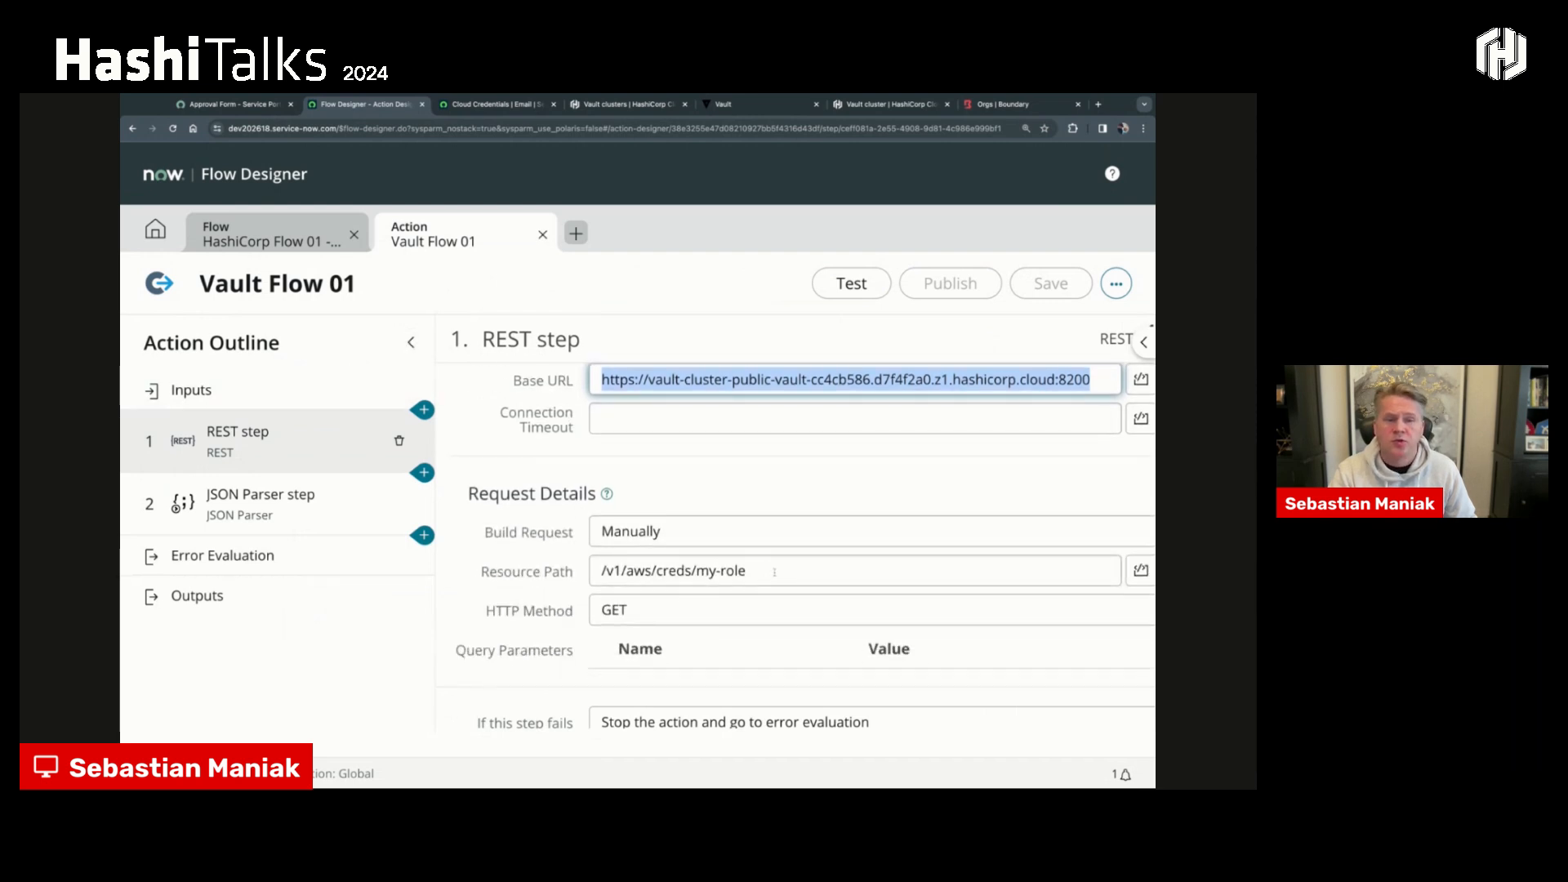
drag(774, 571, 588, 574)
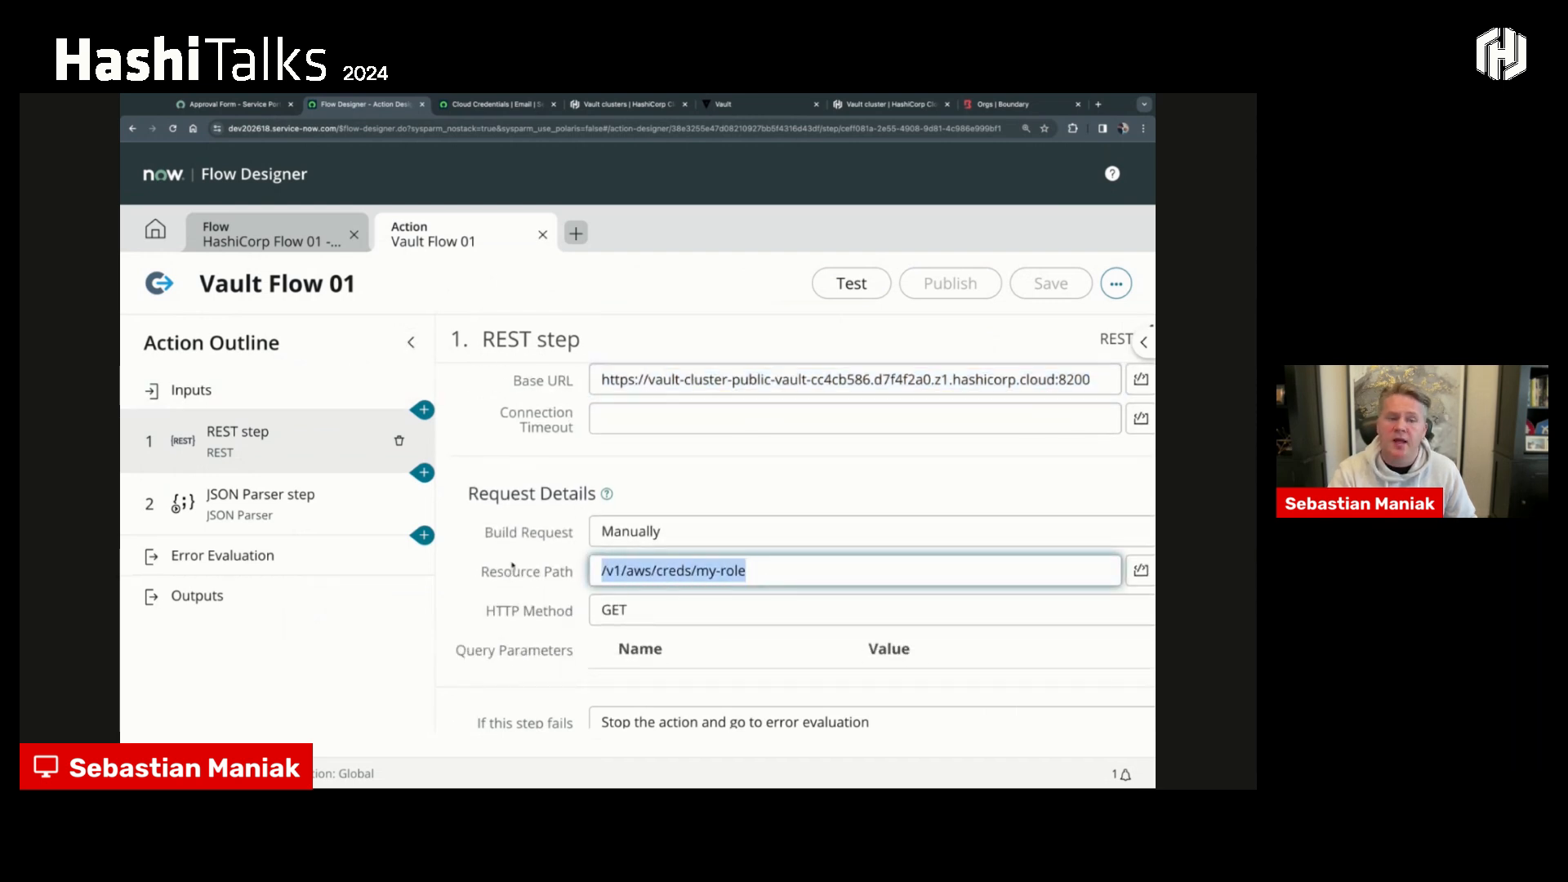
double_click(639, 571)
double_click(678, 570)
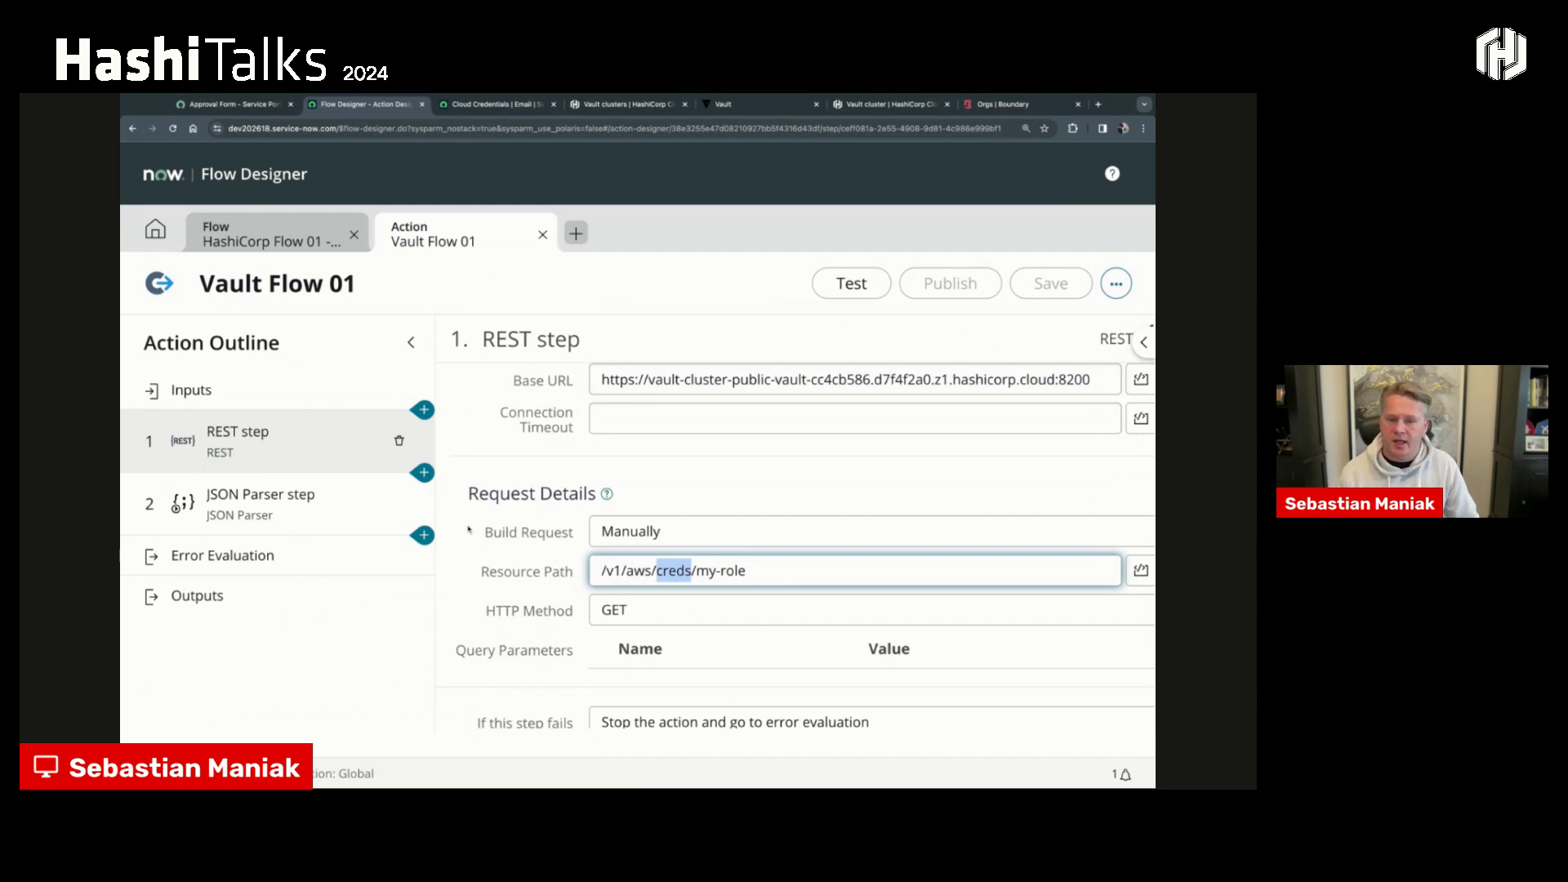
- Examine the JSON Parser step's source payload and expand its root target structure, widening the source pane
click(342, 514)
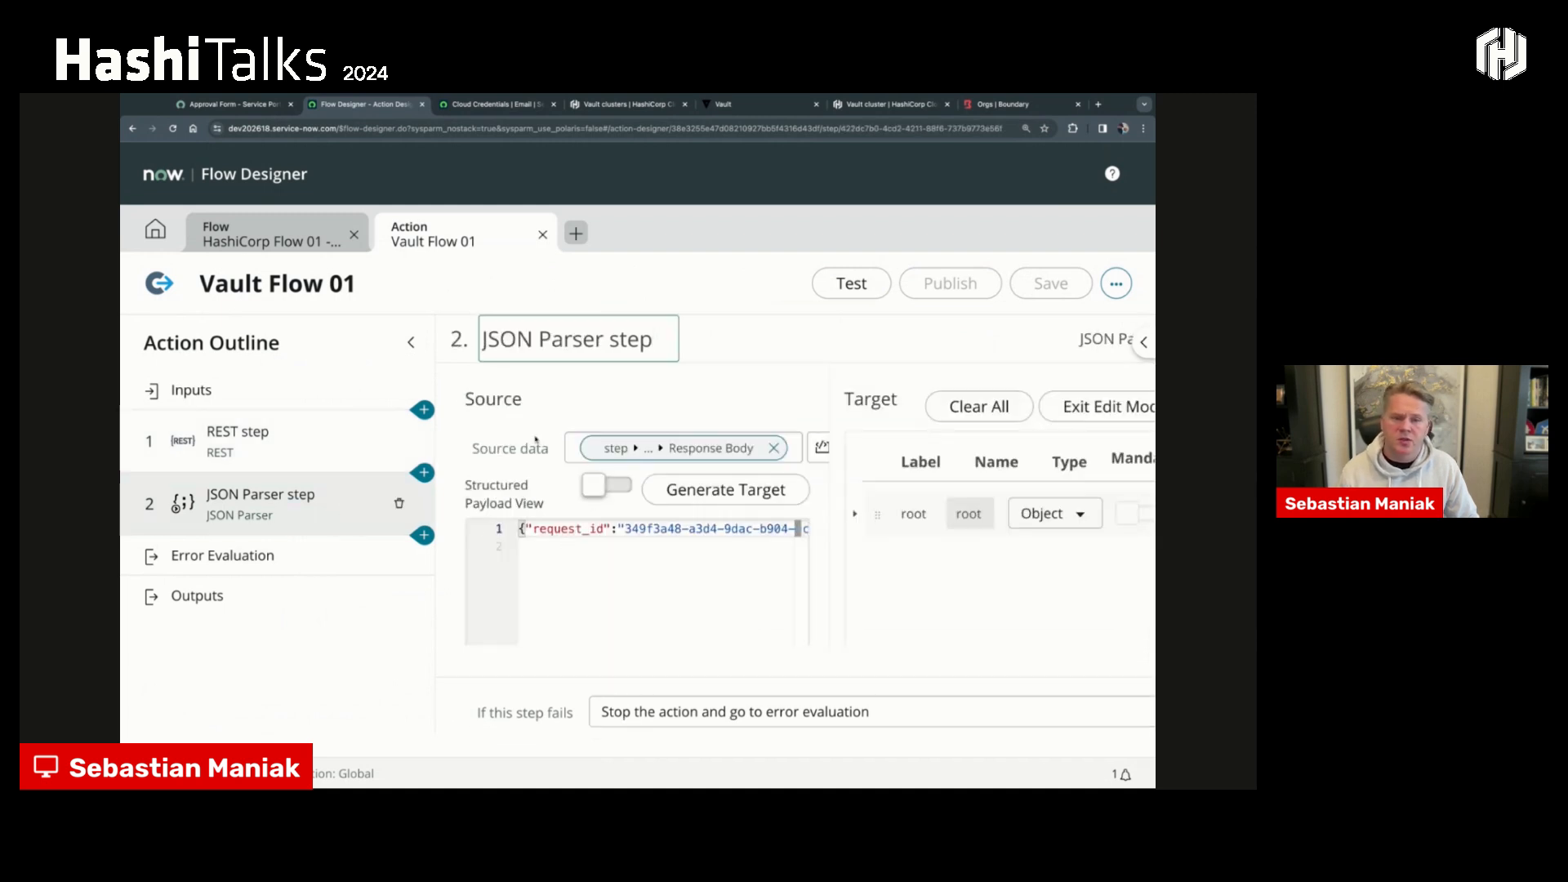
click(413, 344)
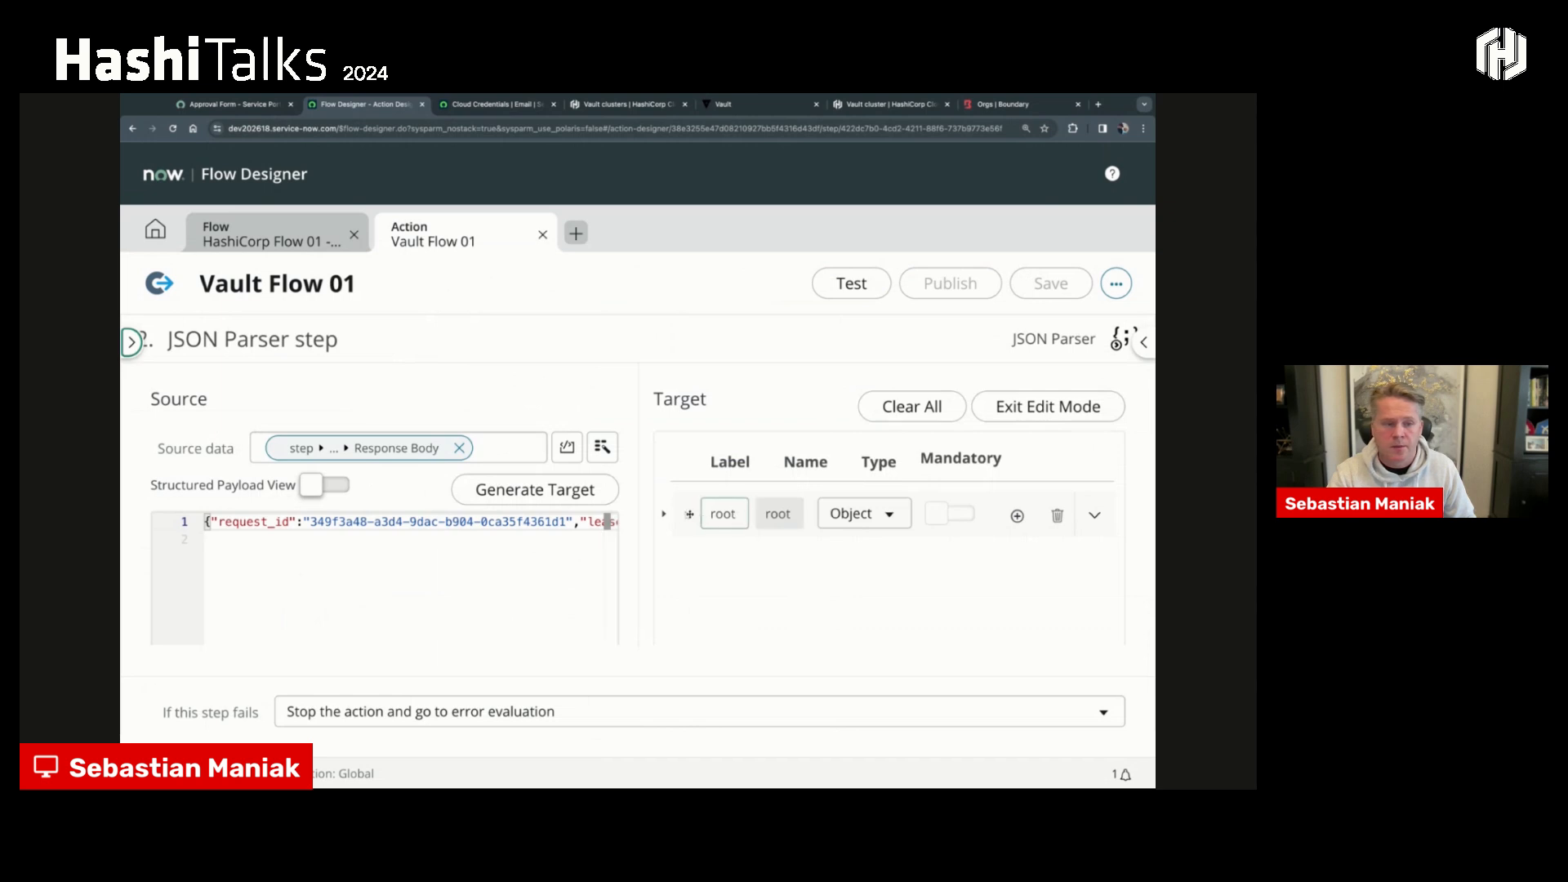
click(664, 514)
scroll(665, 514, up, 5)
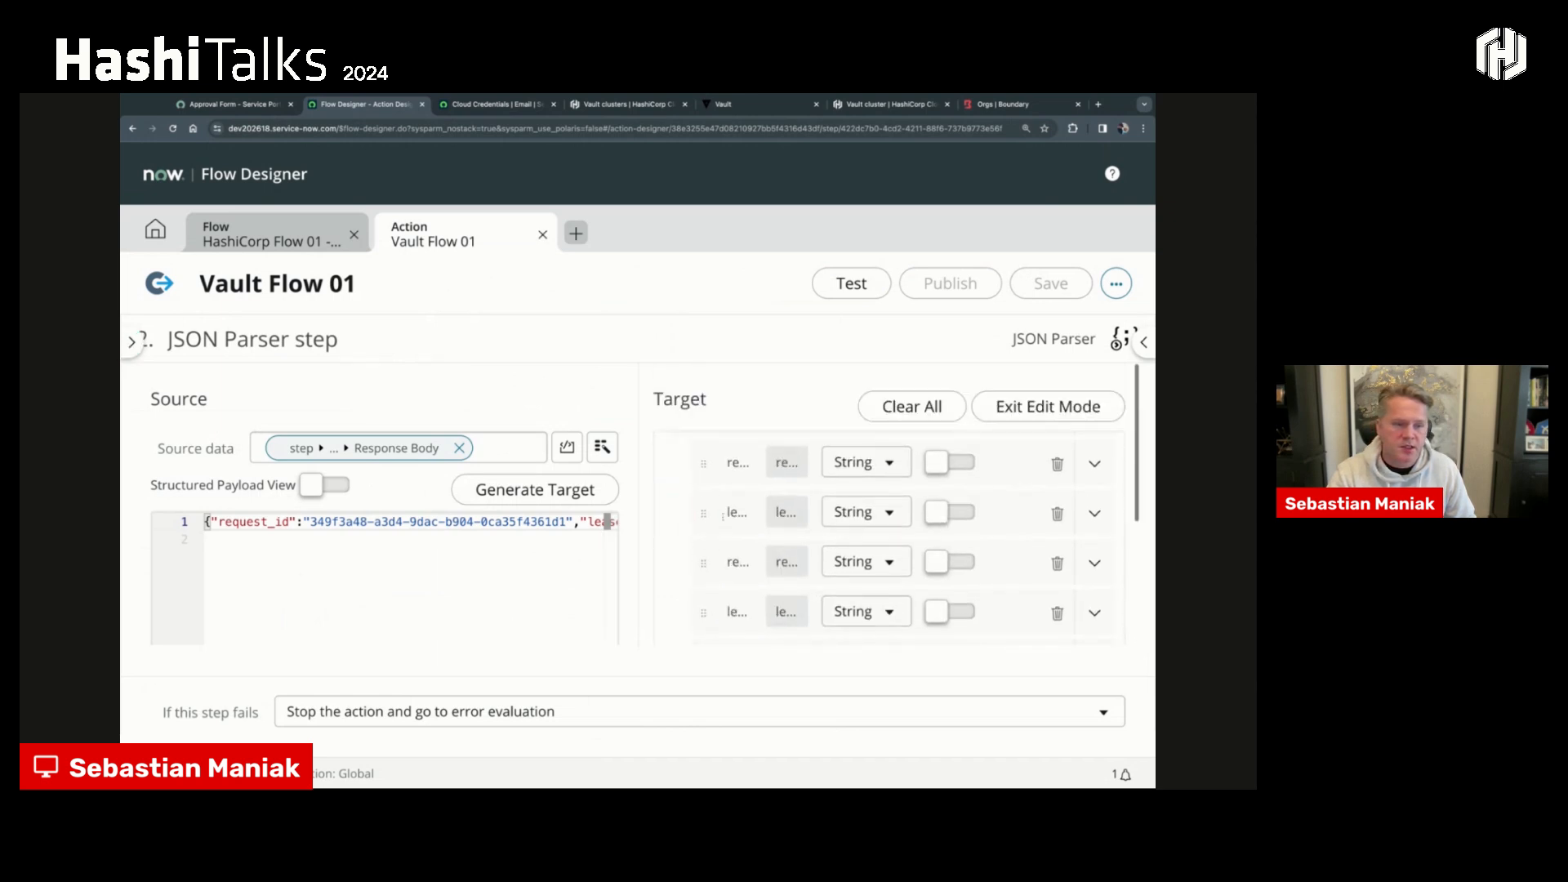
drag(639, 496, 726, 495)
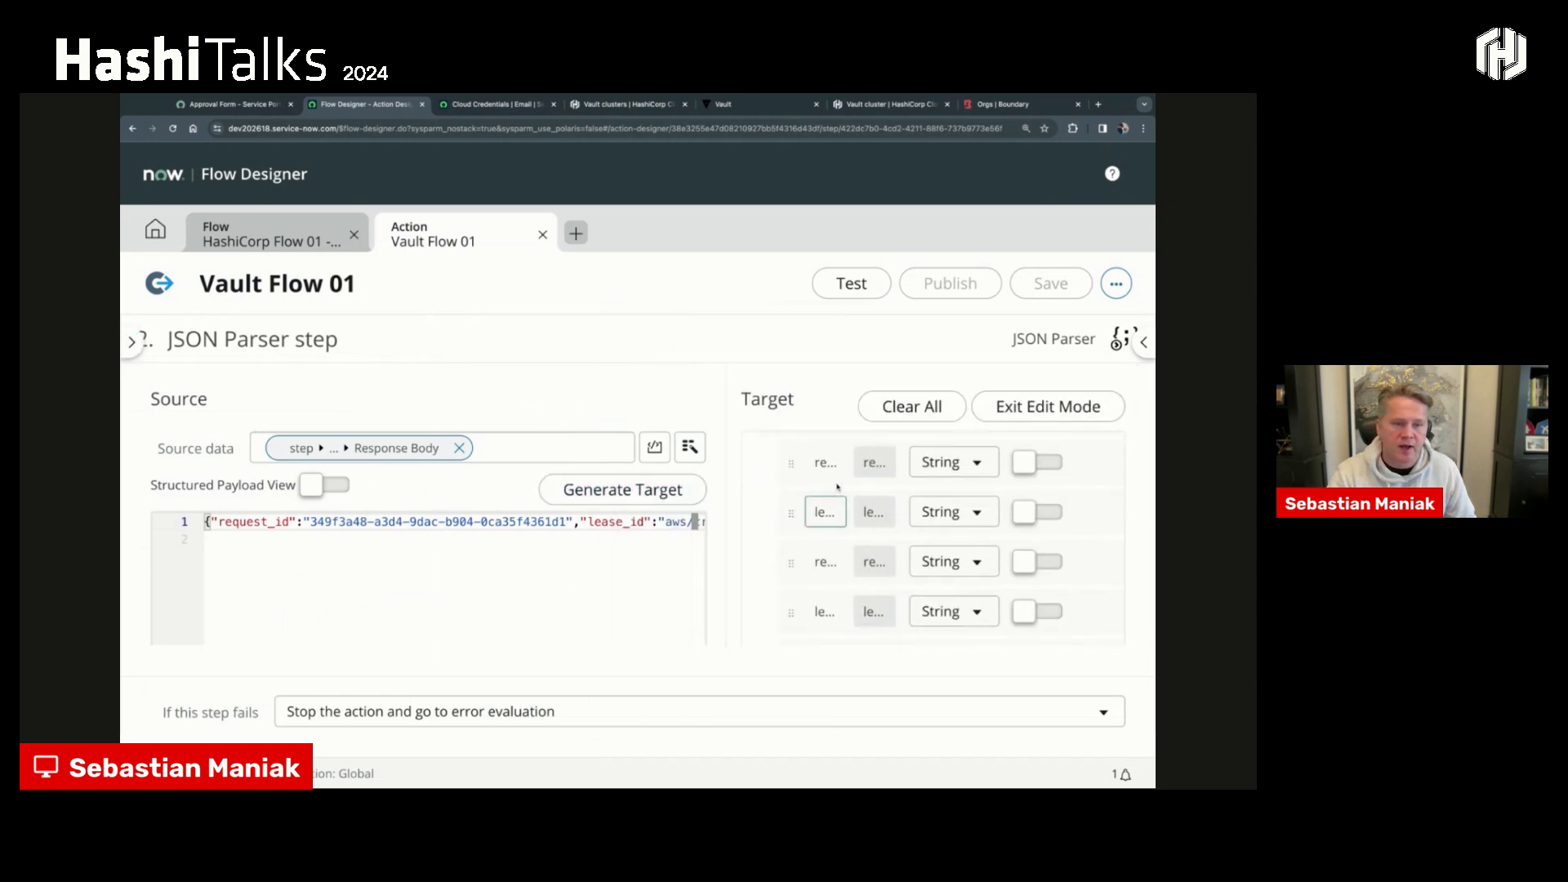
scroll(837, 493, down, 1)
scroll(837, 493, down, 1)
- Review the Vault Flow 01 action's outputs and expand the JSON Parser step's root object to examine its available data
click(130, 342)
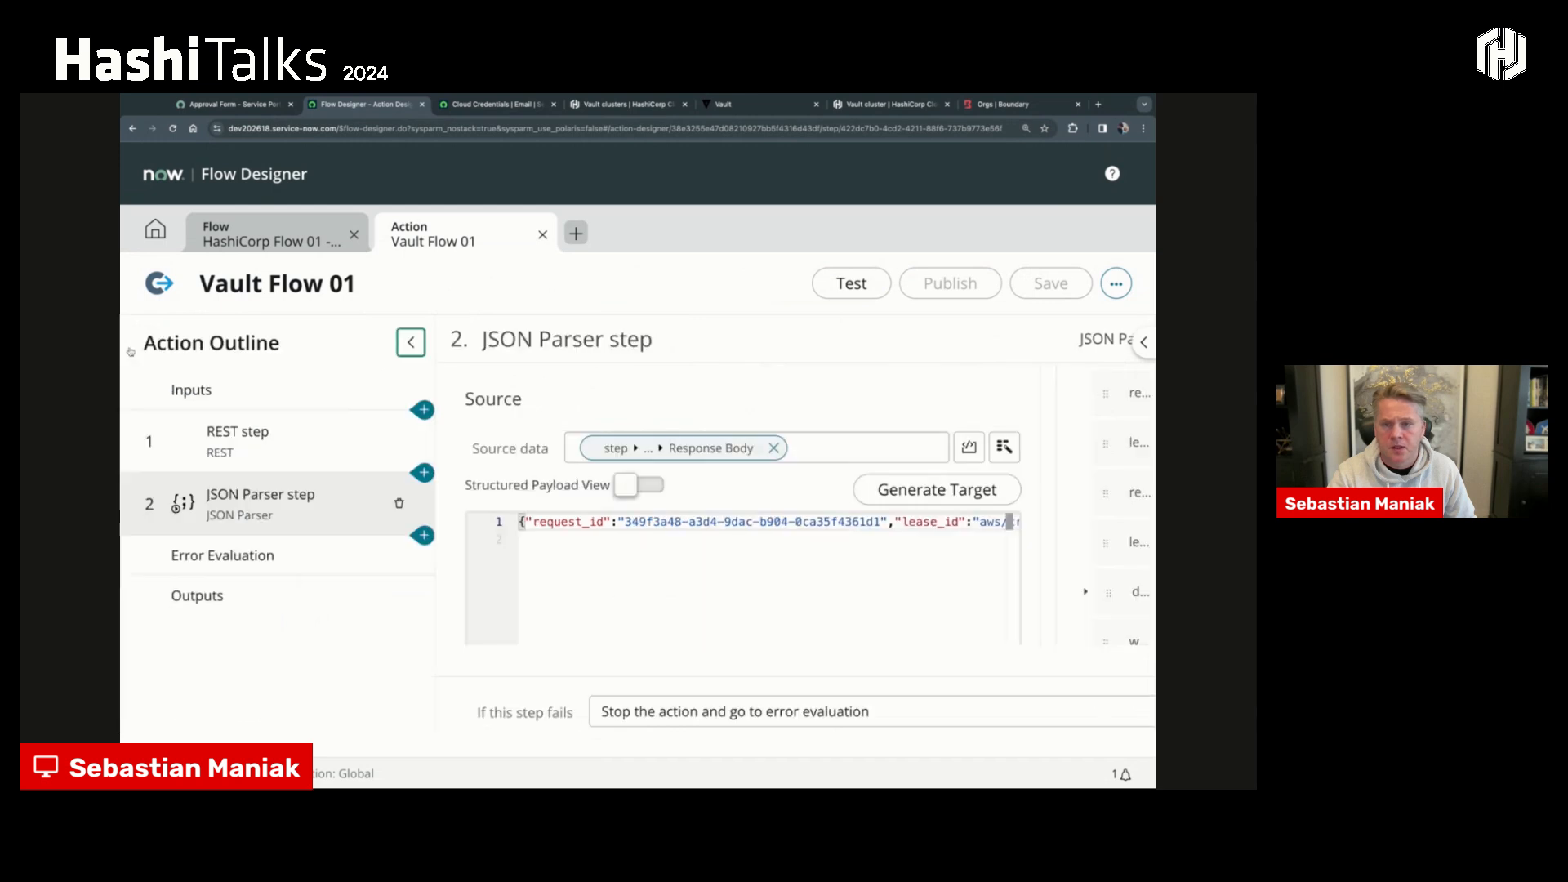
click(233, 591)
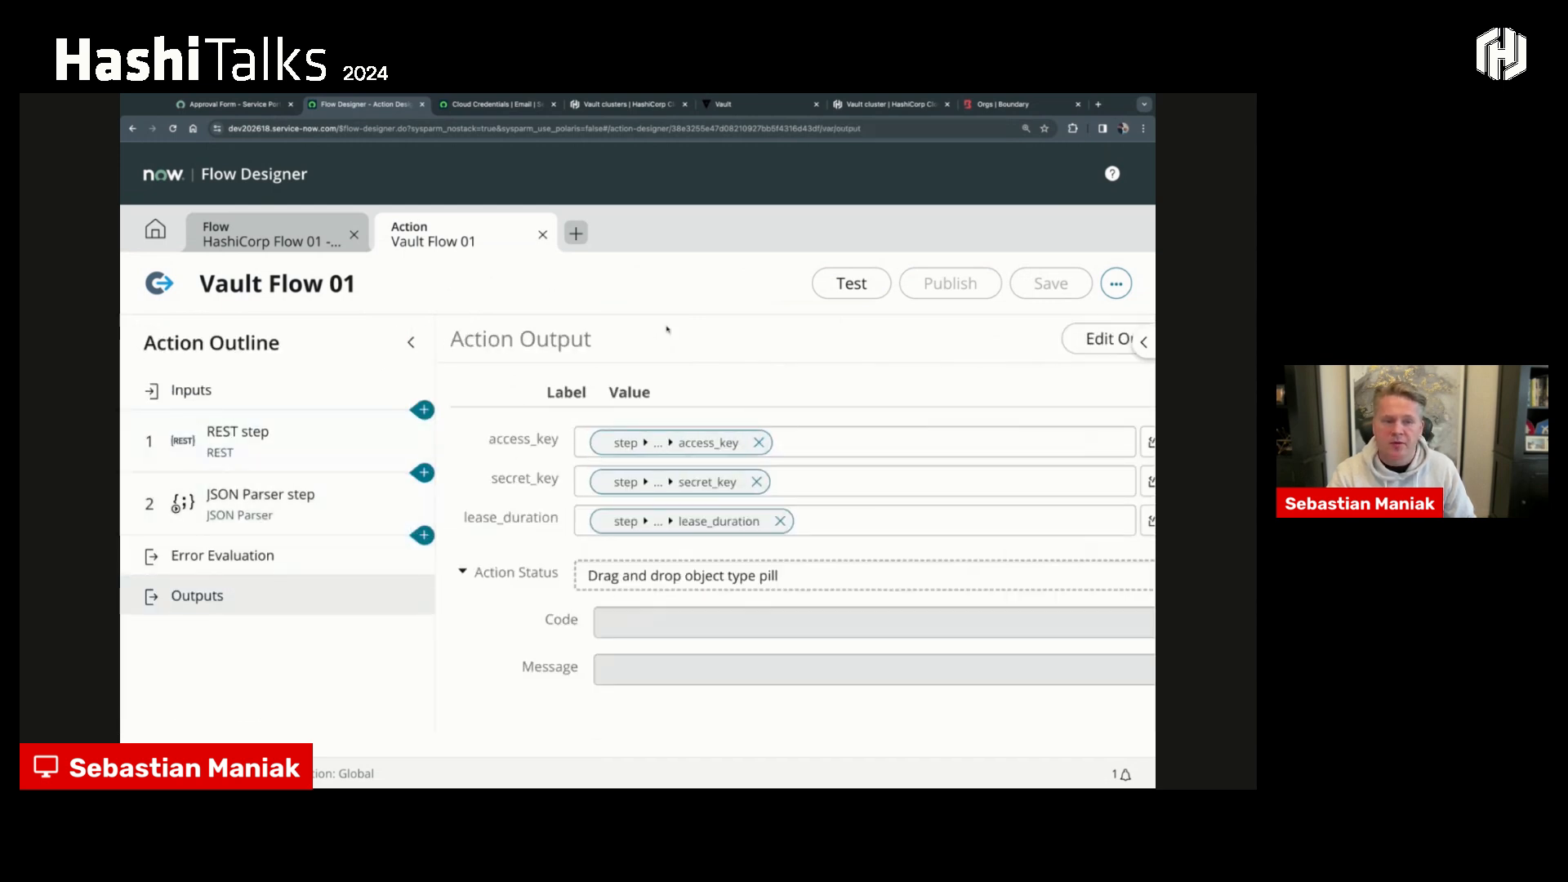
click(411, 342)
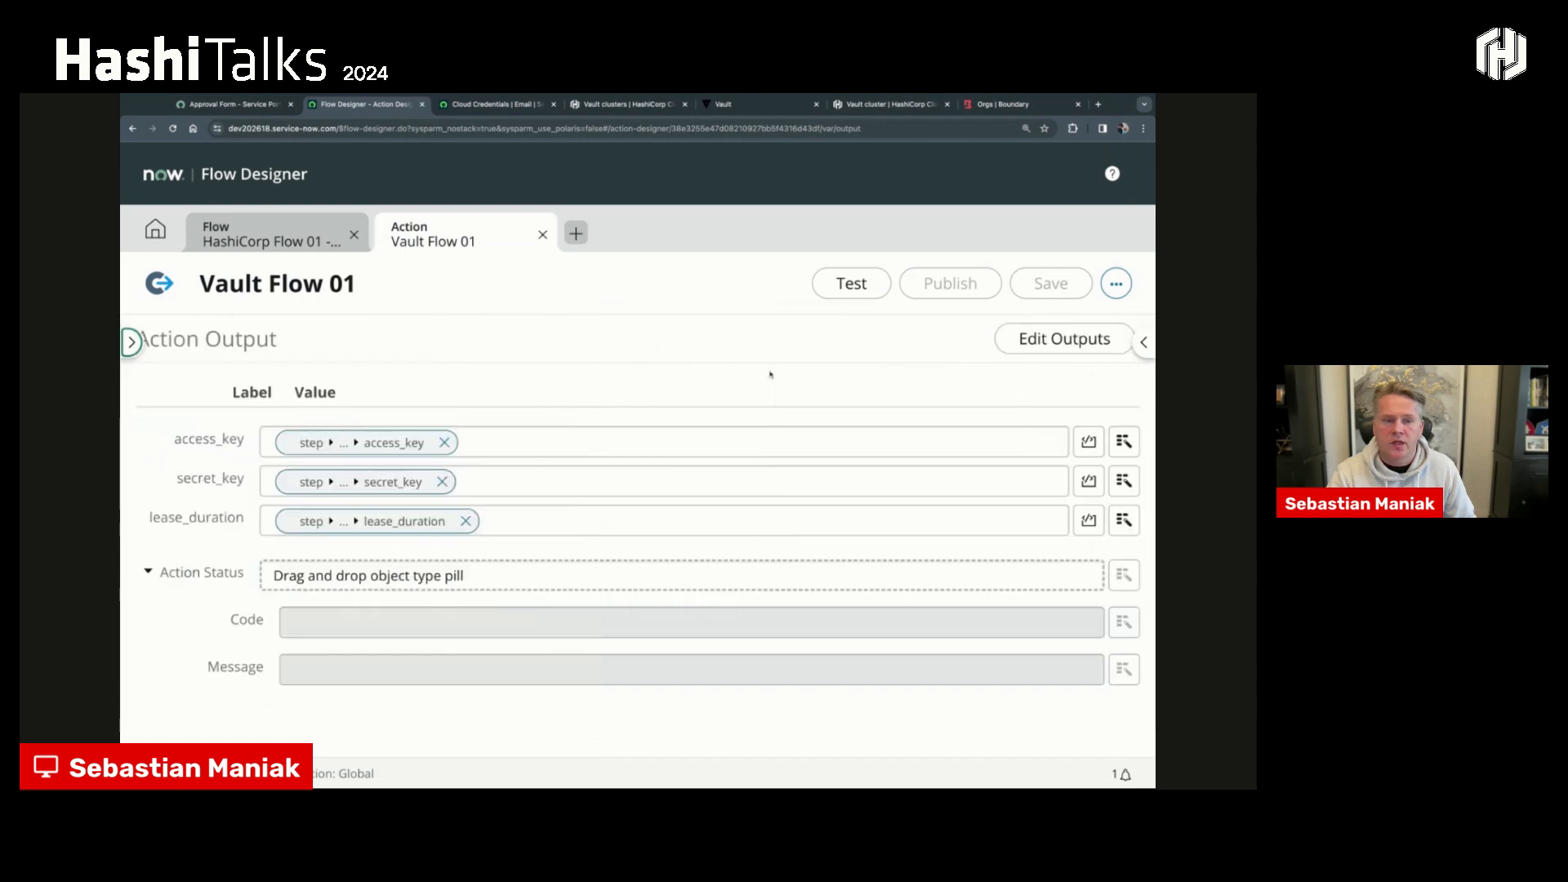
click(1143, 342)
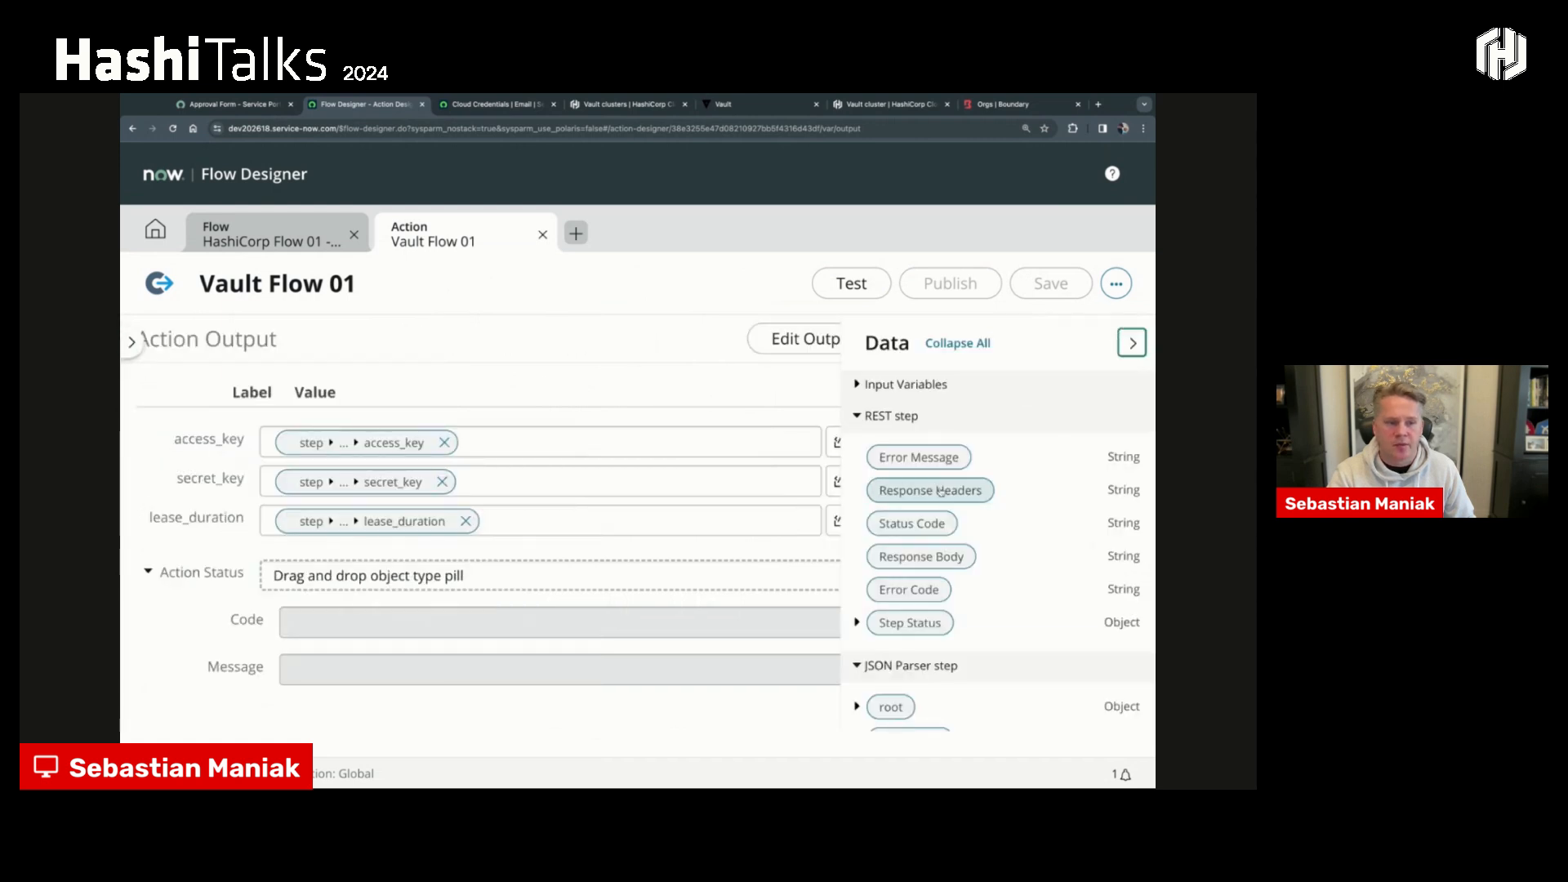
scroll(898, 498, down, 5)
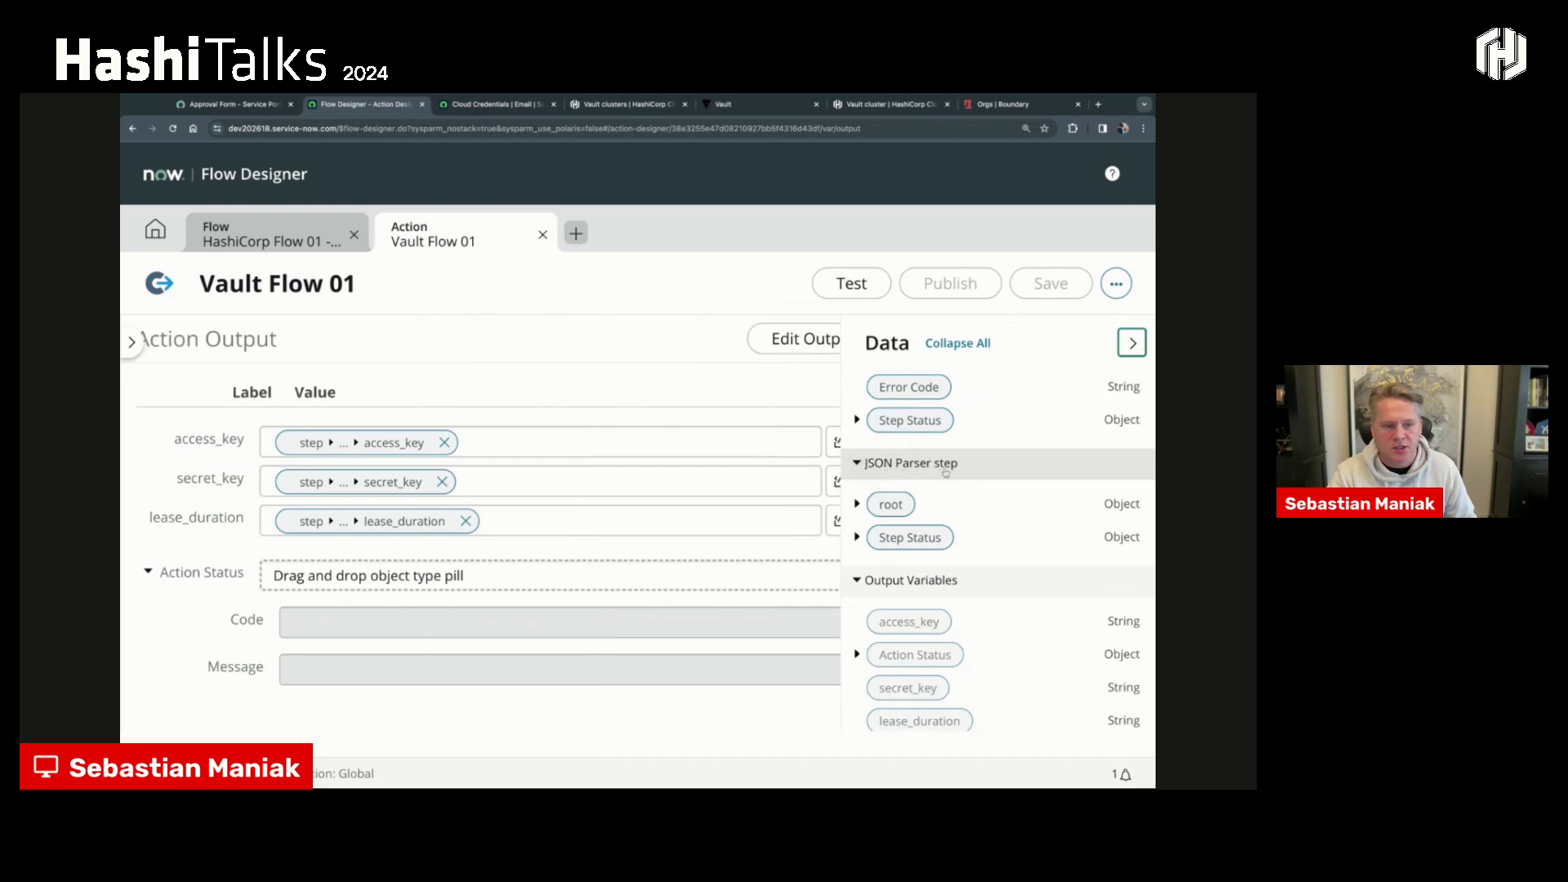
click(856, 504)
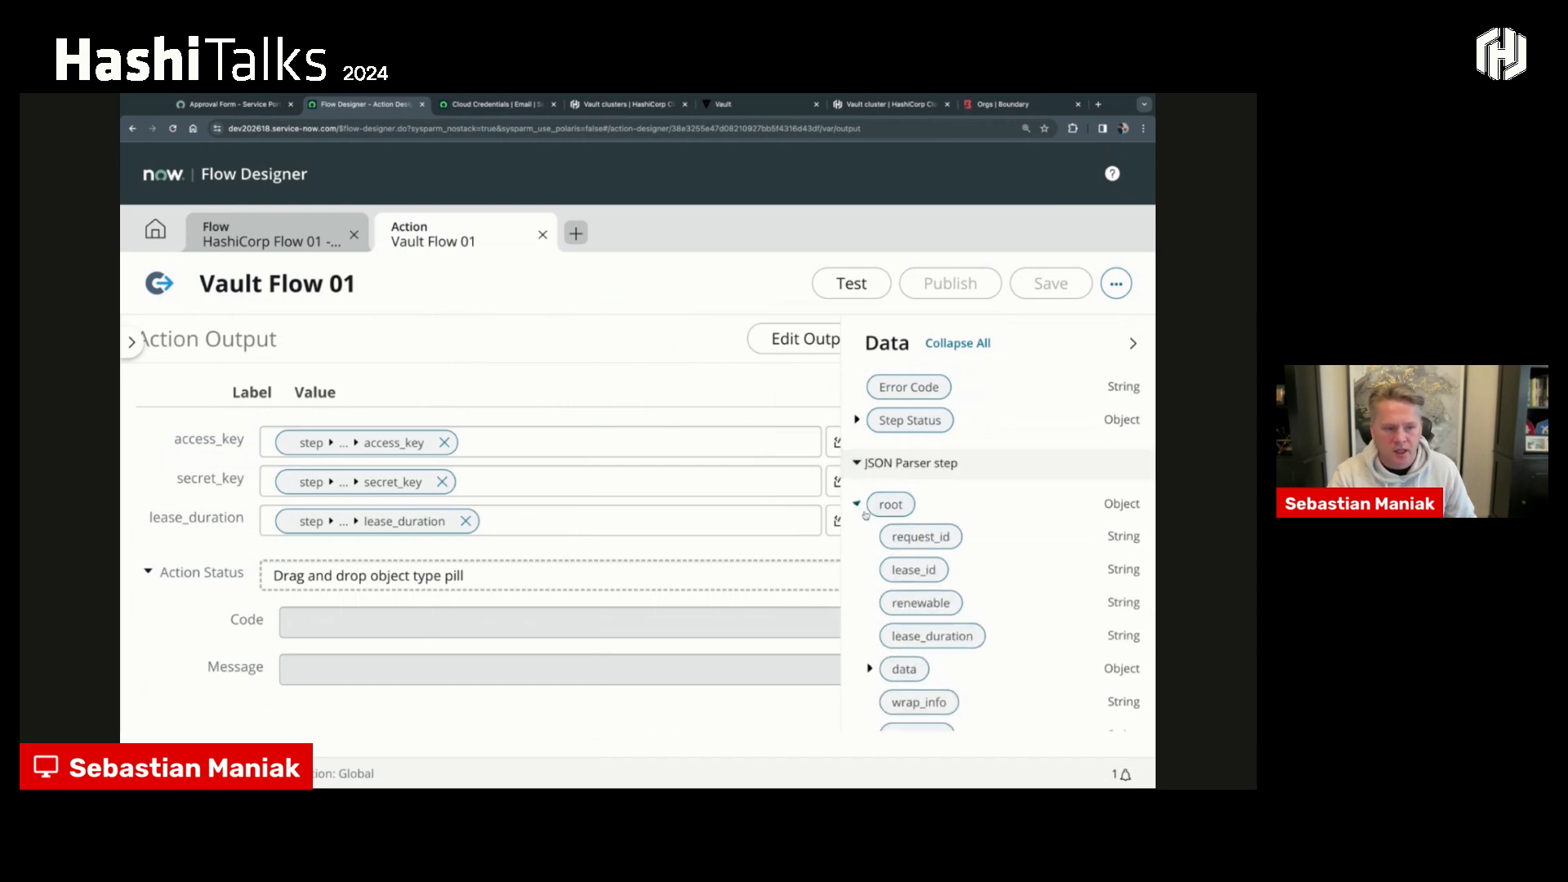
scroll(883, 526, down, 5)
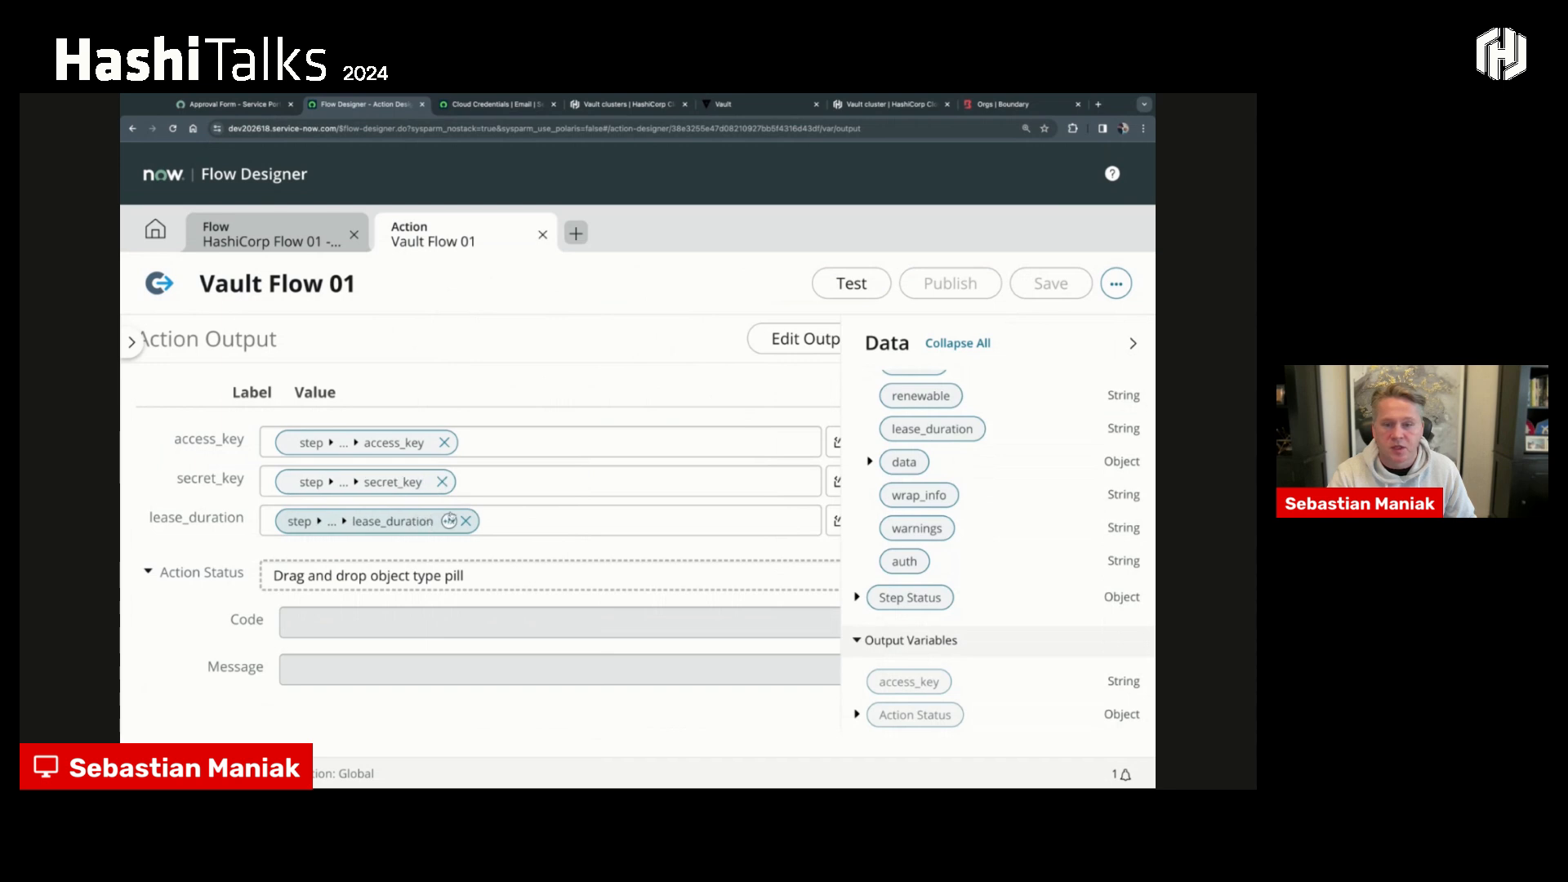
- Clear the lease_duration output's value and map it again to lease_duration from the JSON Parser step's root object
drag(898, 435, 899, 438)
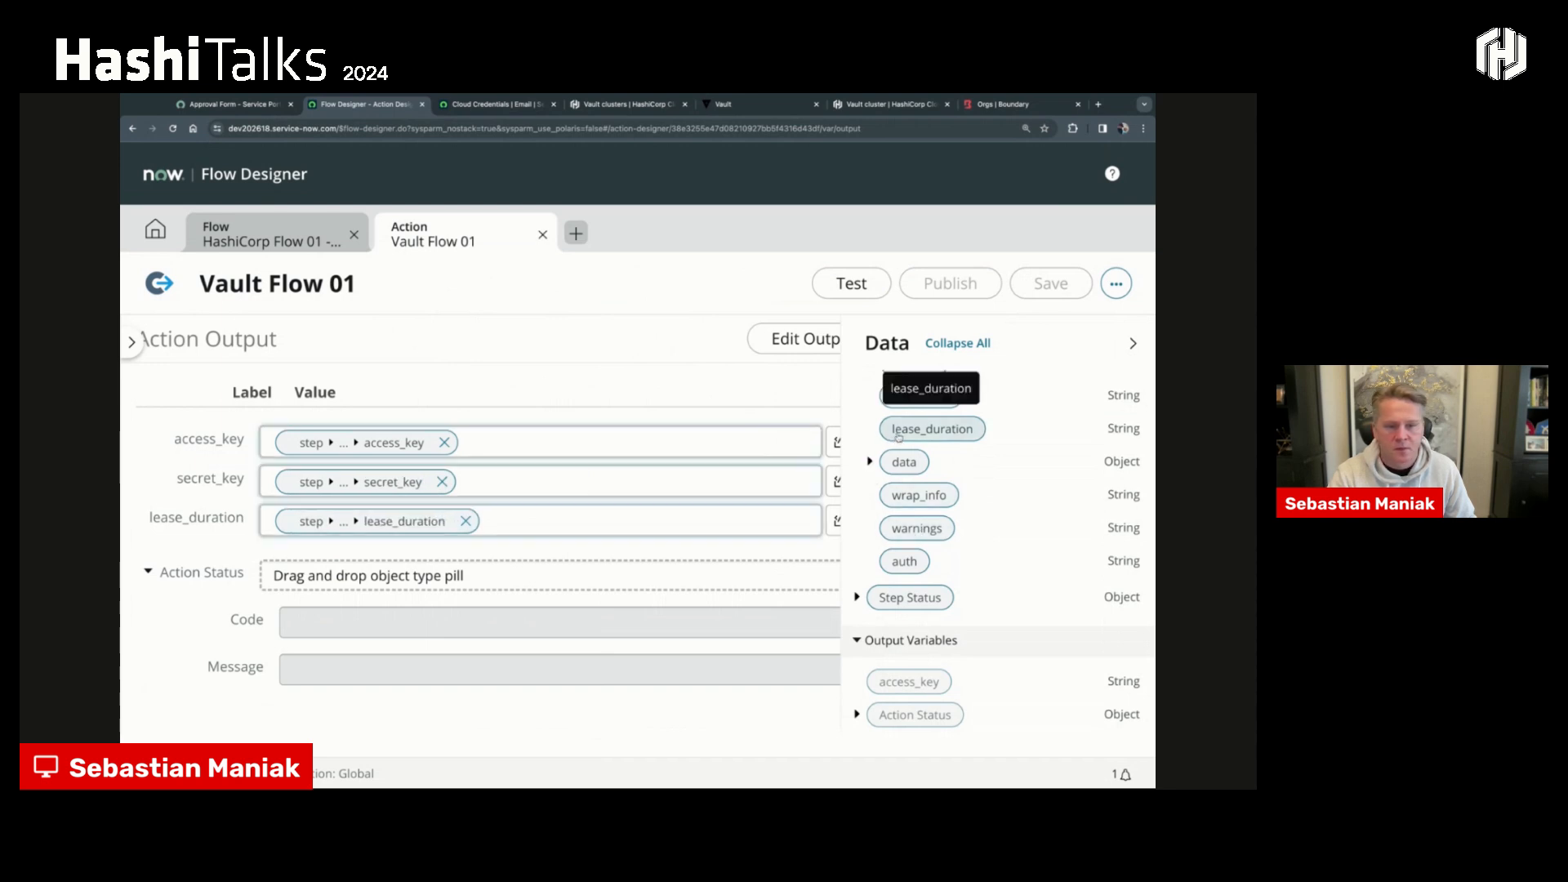
click(466, 521)
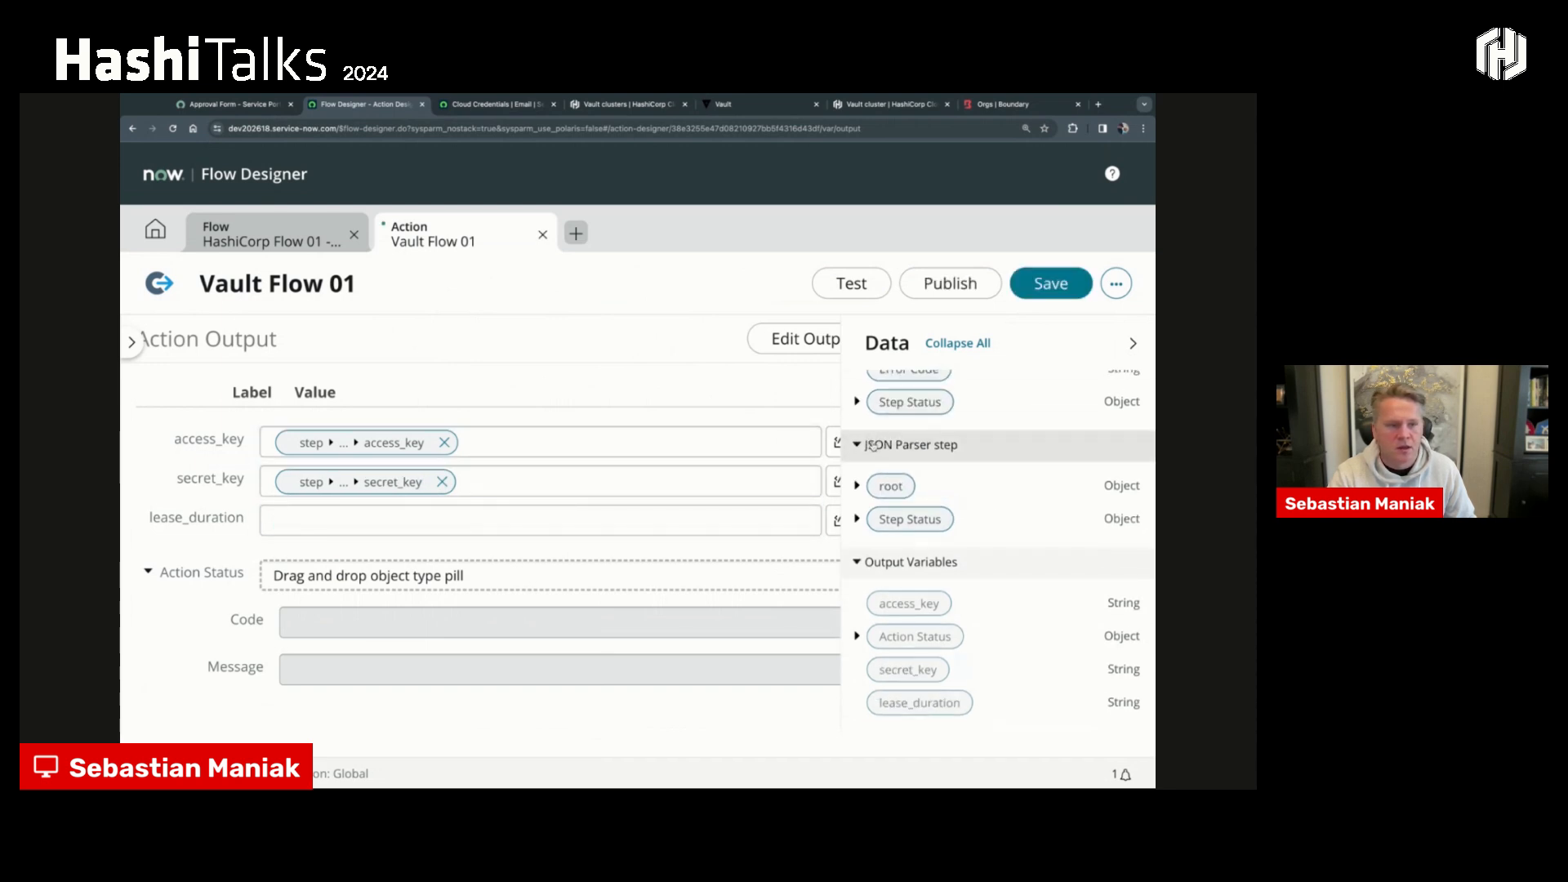
click(857, 485)
drag(933, 529, 387, 527)
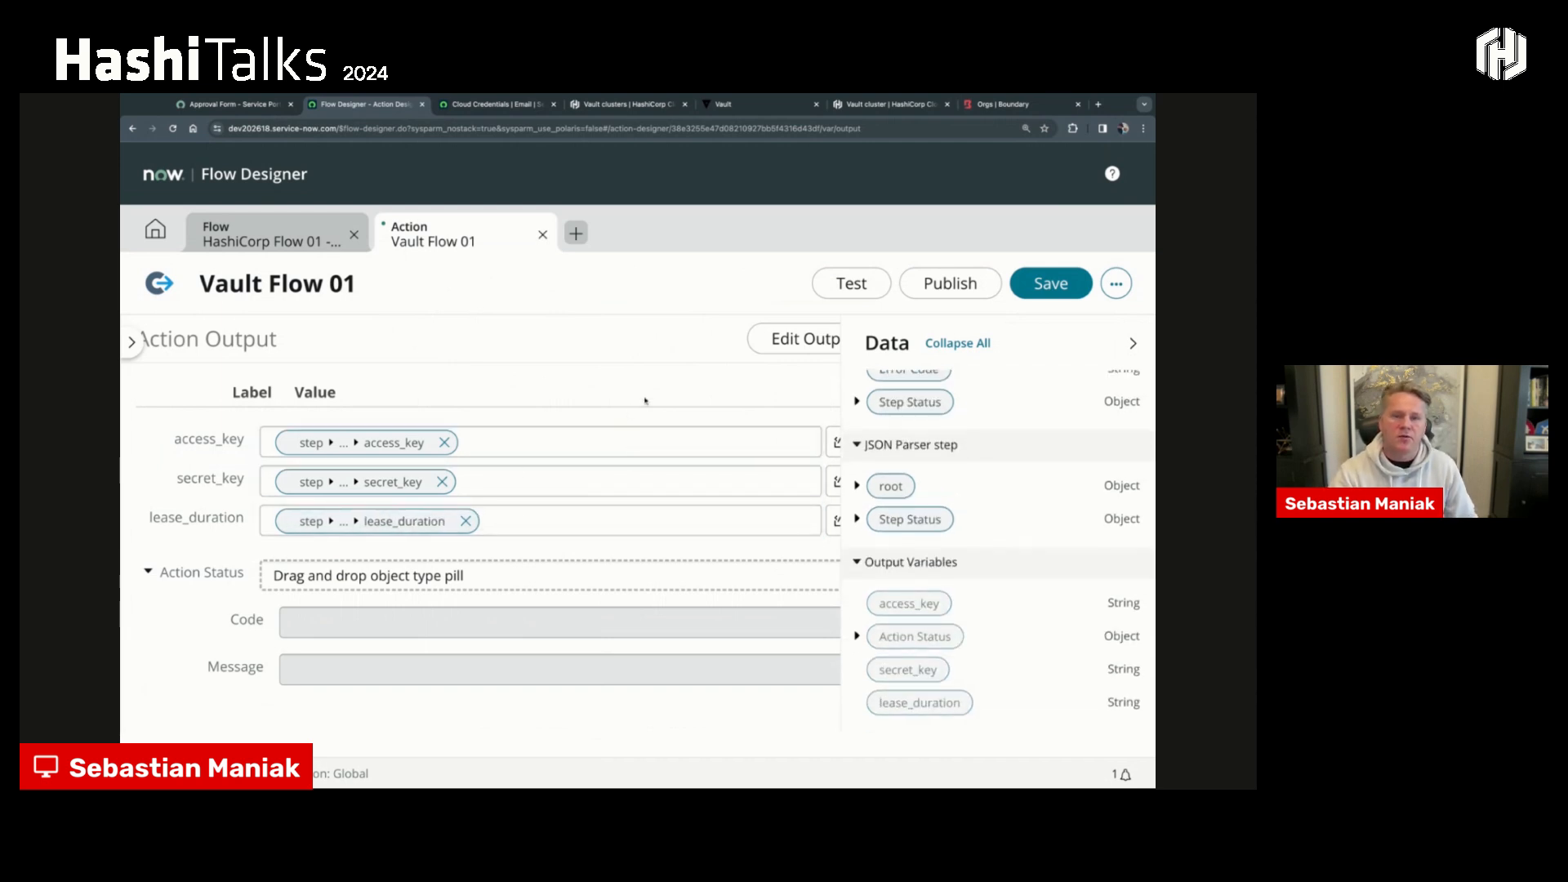
- Save and publish the Vault Flow 01 action with its remapped lease_duration output
click(1051, 283)
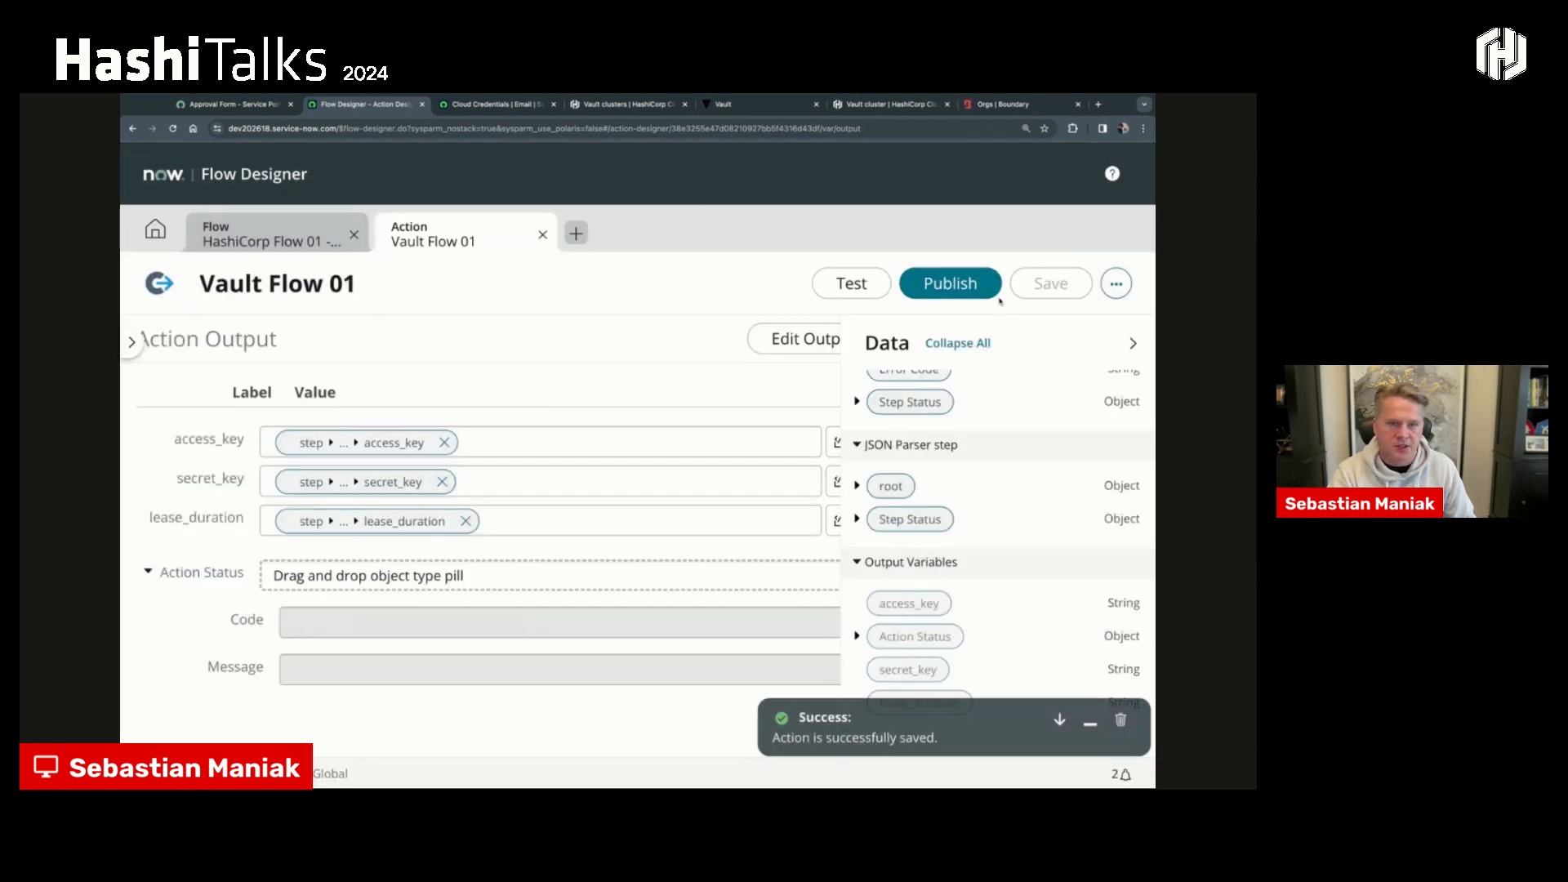
click(952, 294)
click(809, 425)
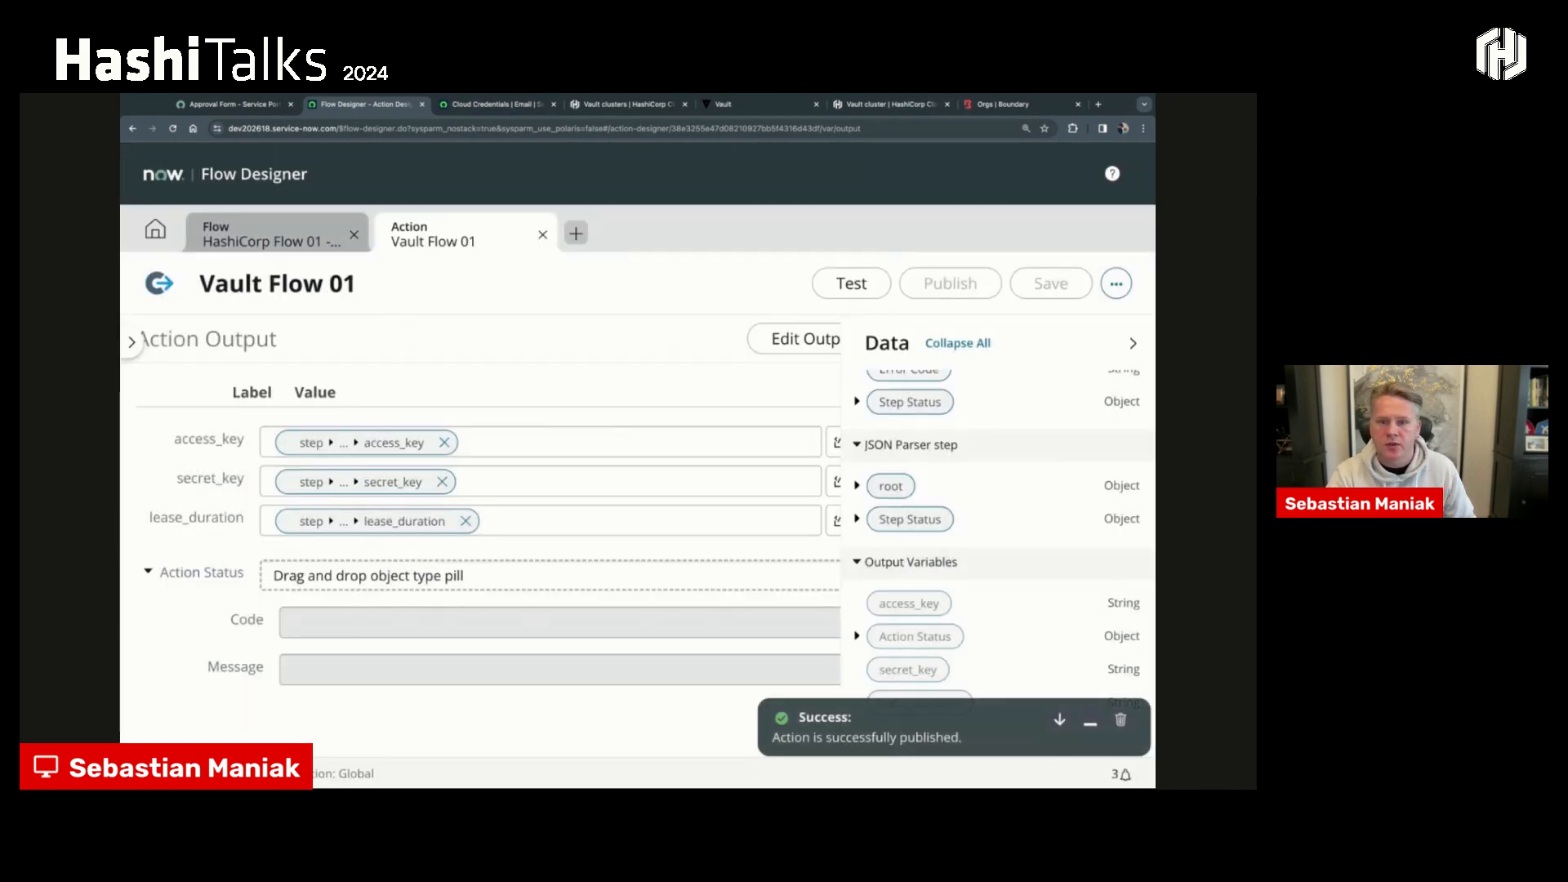
- Open the Send Email step of the HashiCorp flow and add a "Lease_duration=" line below the secret key in its body
click(268, 241)
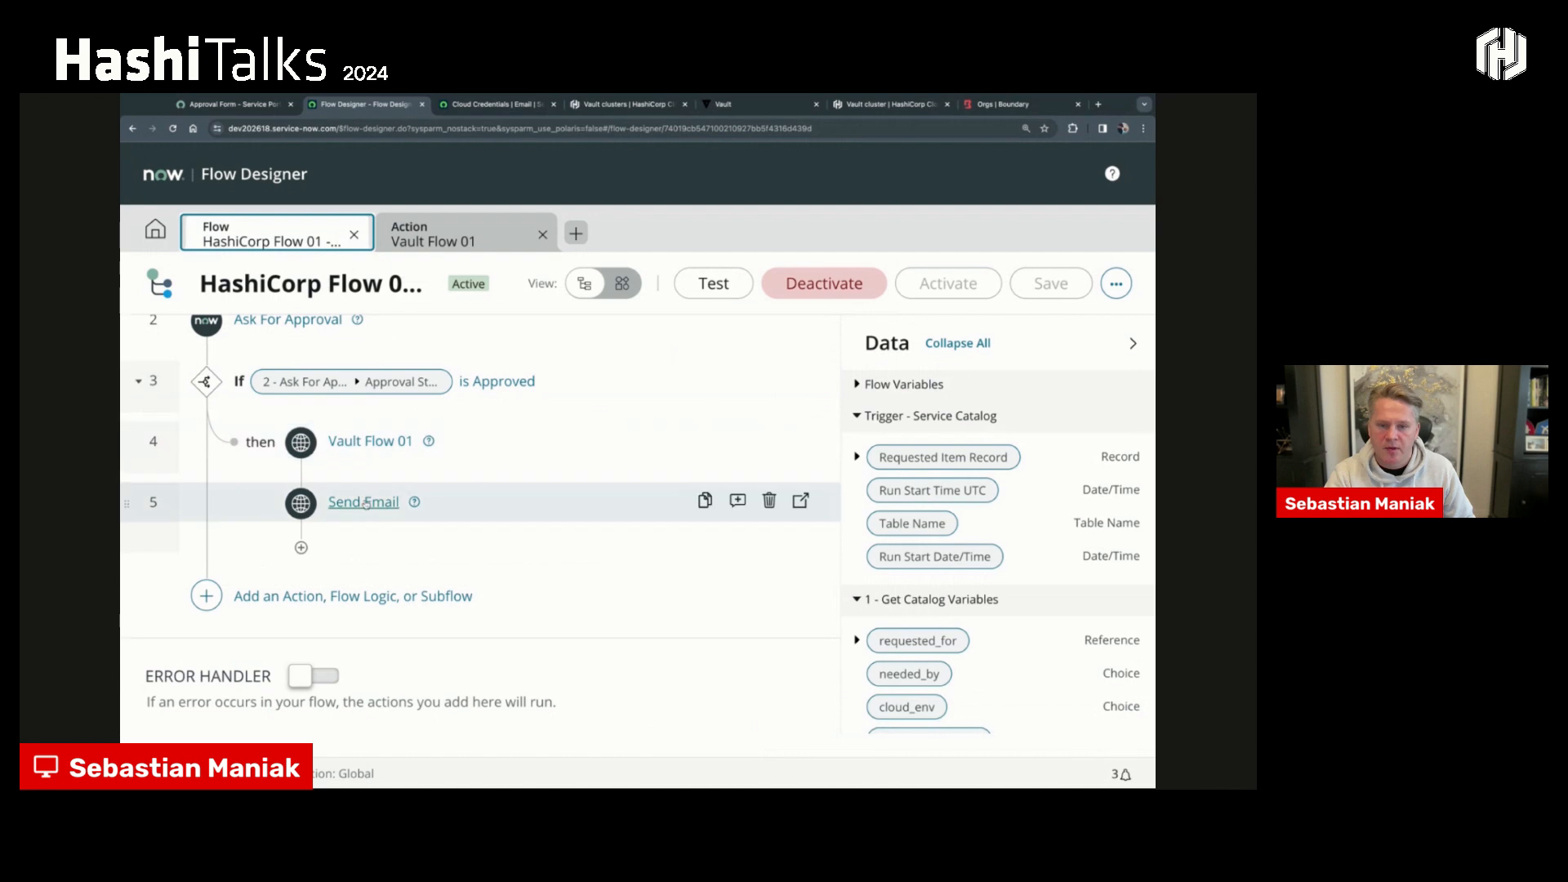
click(358, 502)
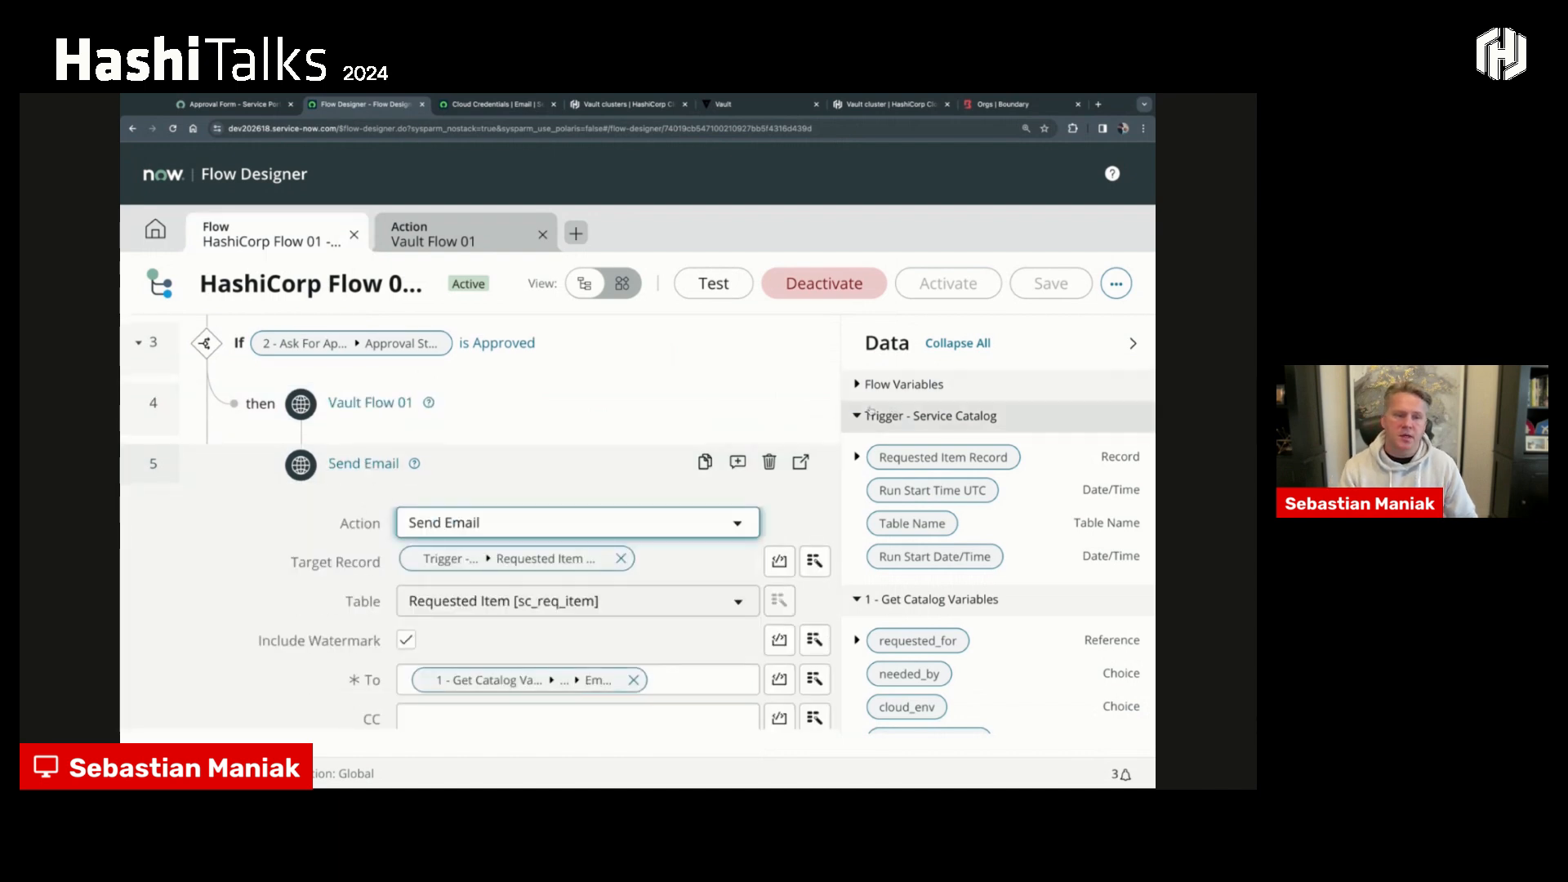
scroll(544, 437, down, 3)
scroll(545, 437, down, 7)
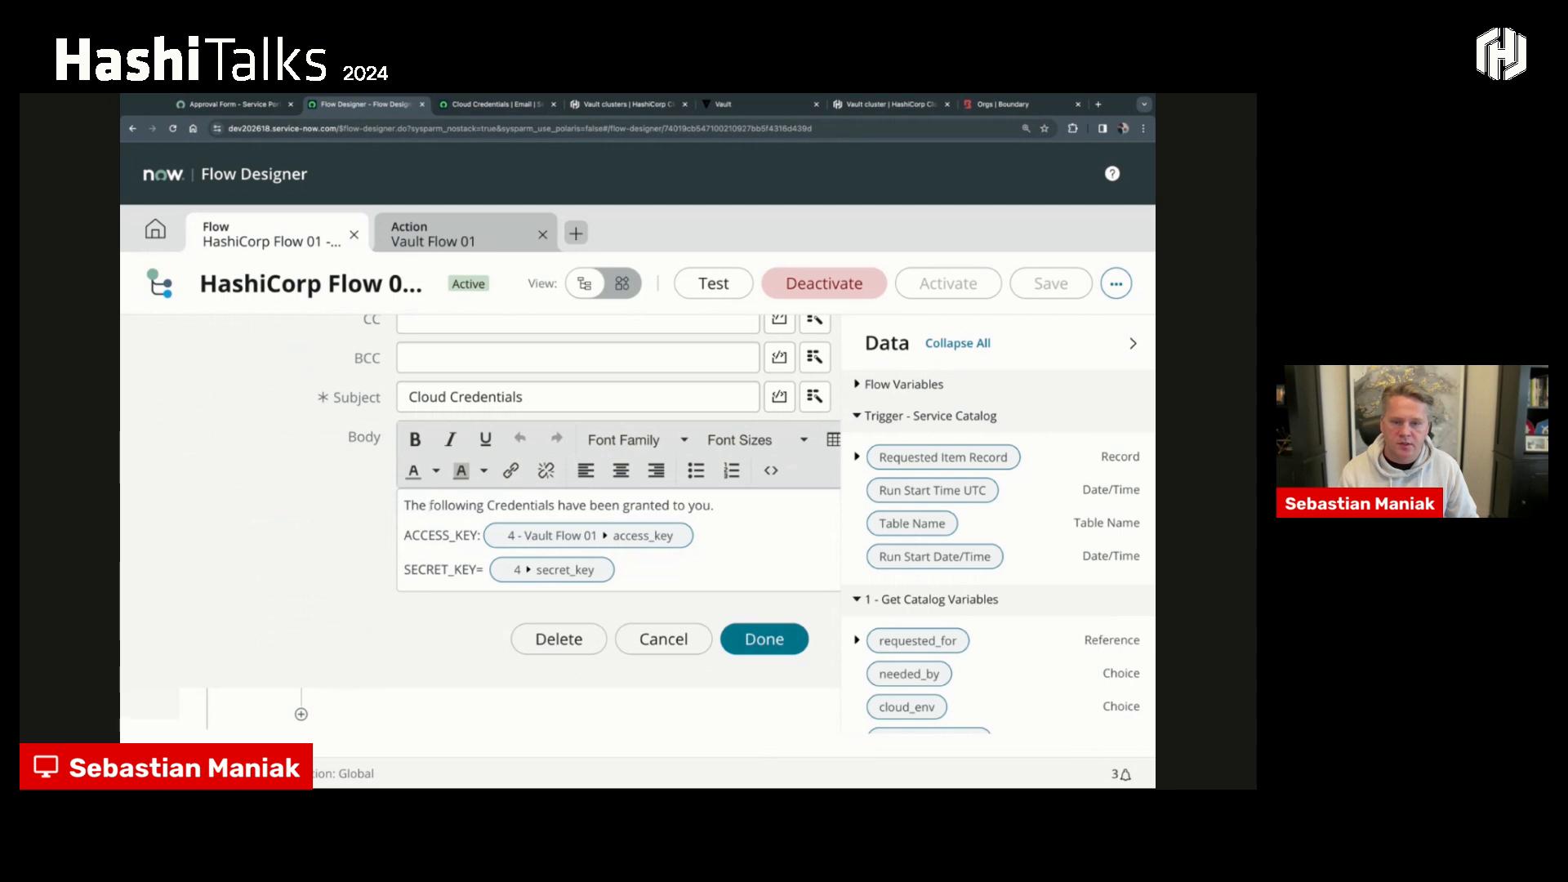
drag(408, 505, 711, 505)
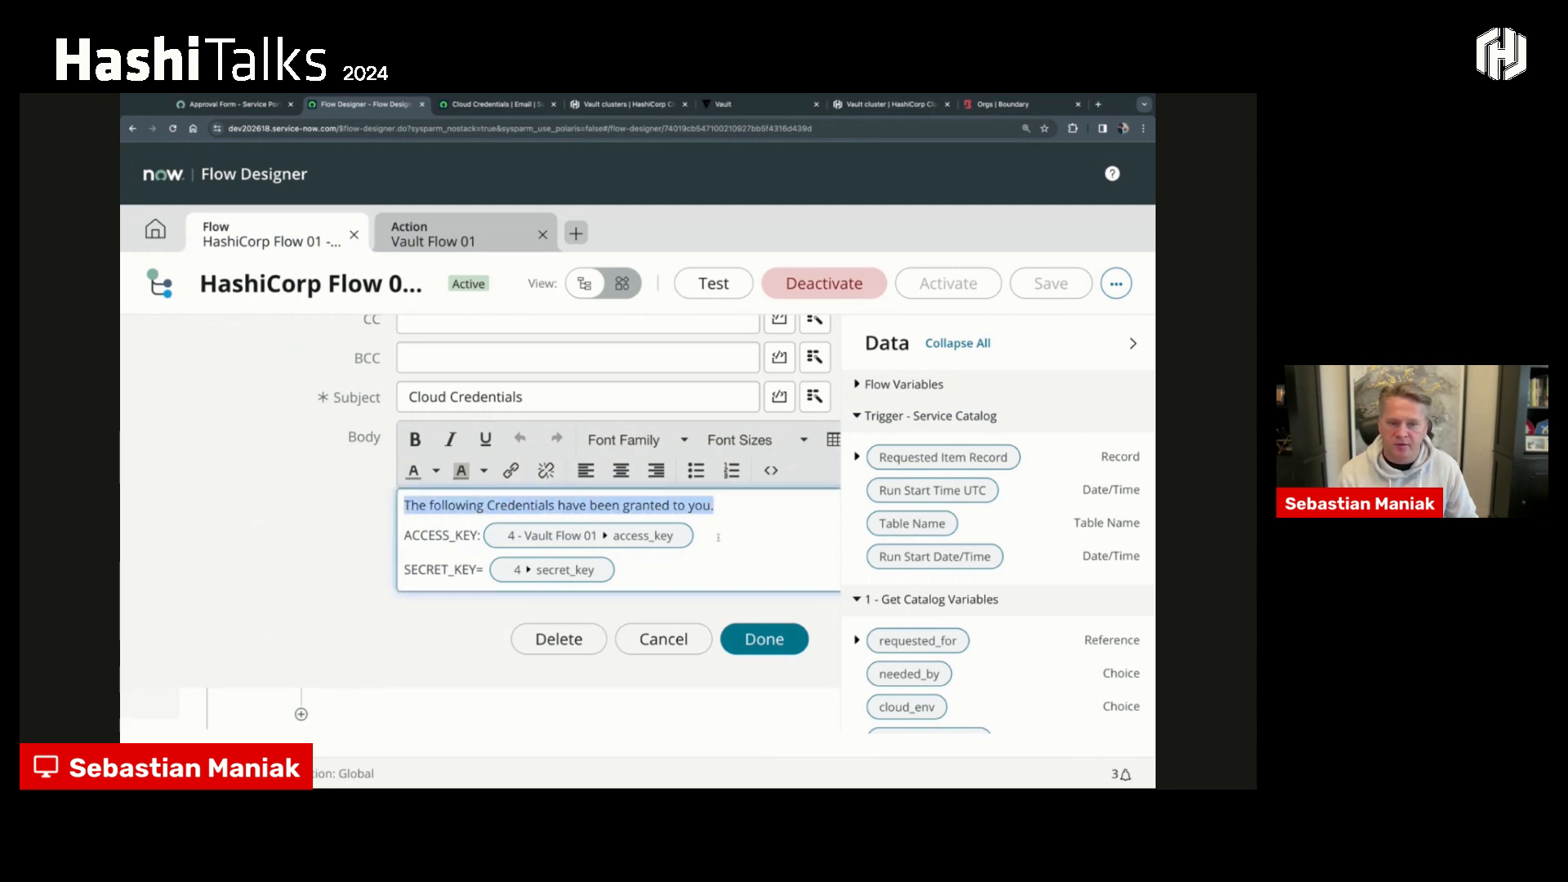
click(691, 560)
key(Return)
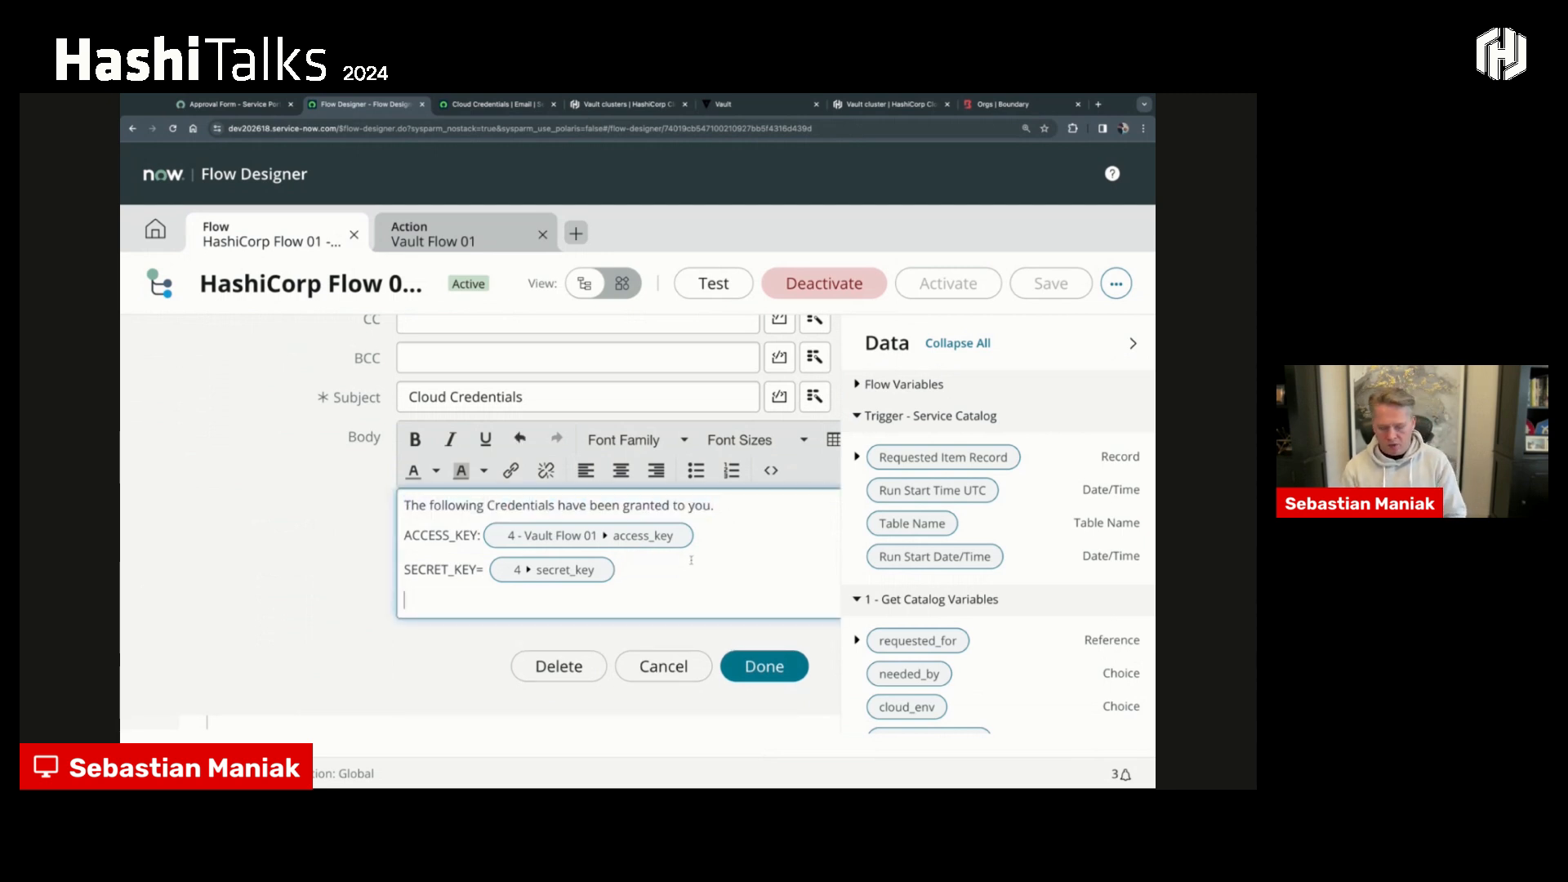
text(Lease_duration=)
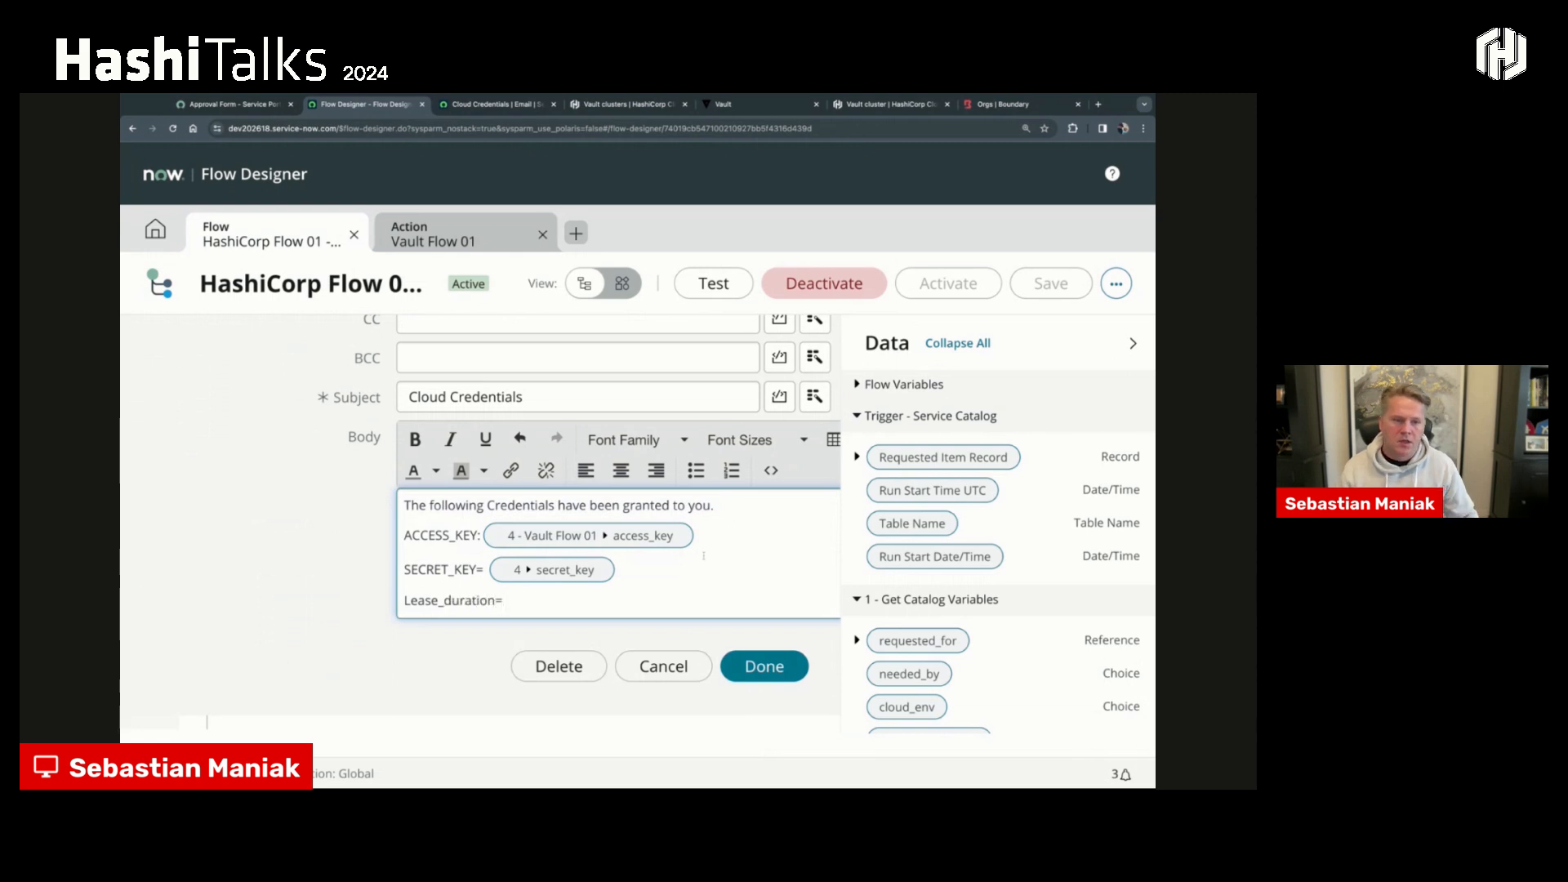
- Insert the Vault Flow 01 lease_duration data pill after "Lease_duration=" in the email body and finish editing the step
scroll(907, 522, down, 5)
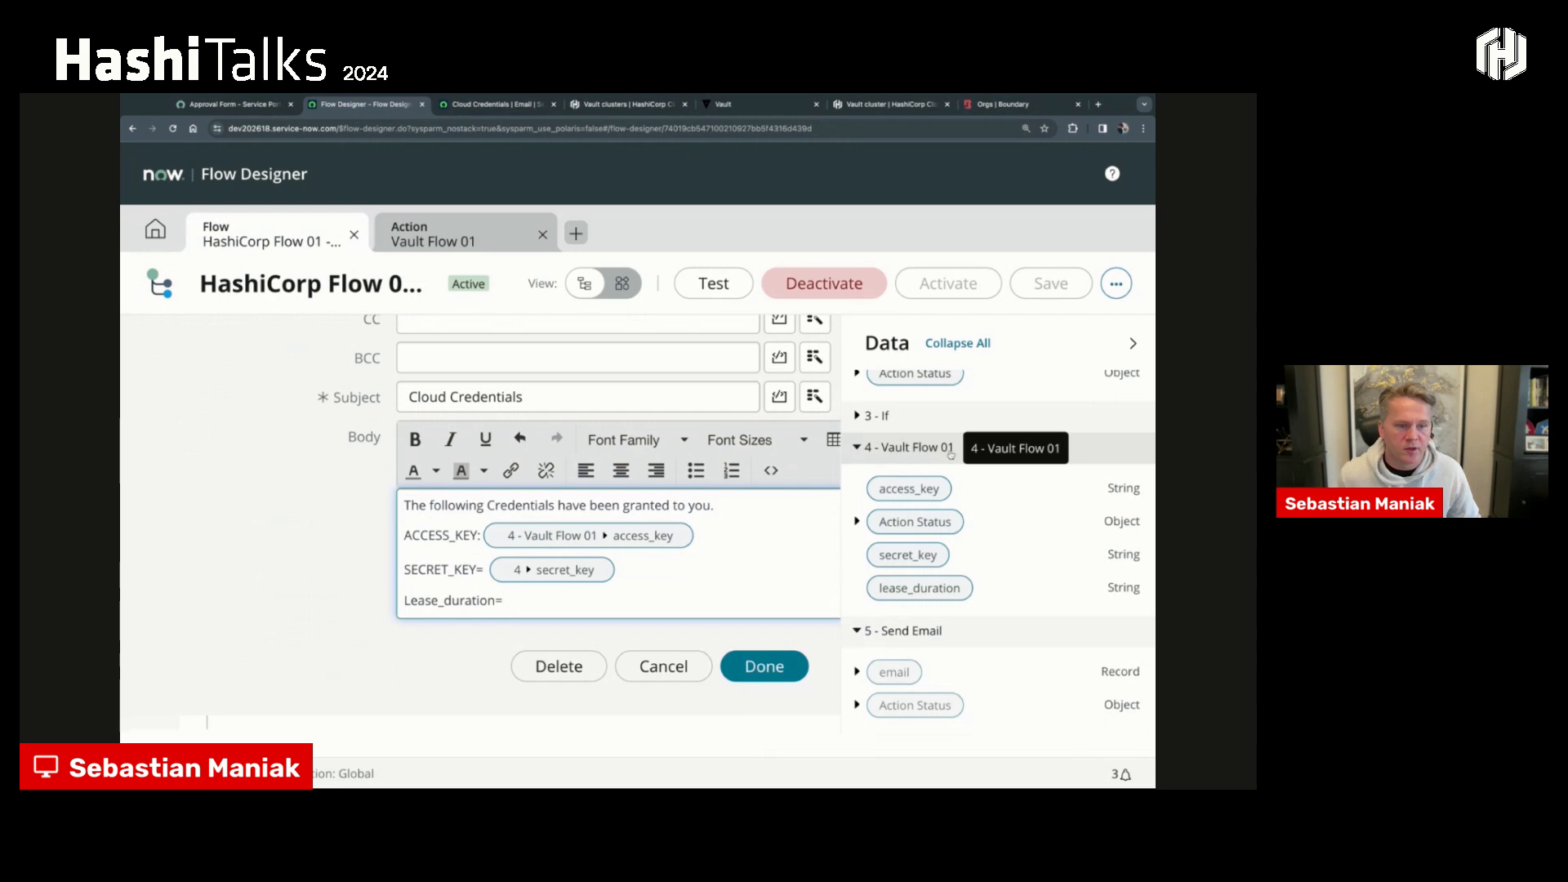
click(928, 589)
drag(552, 603, 563, 602)
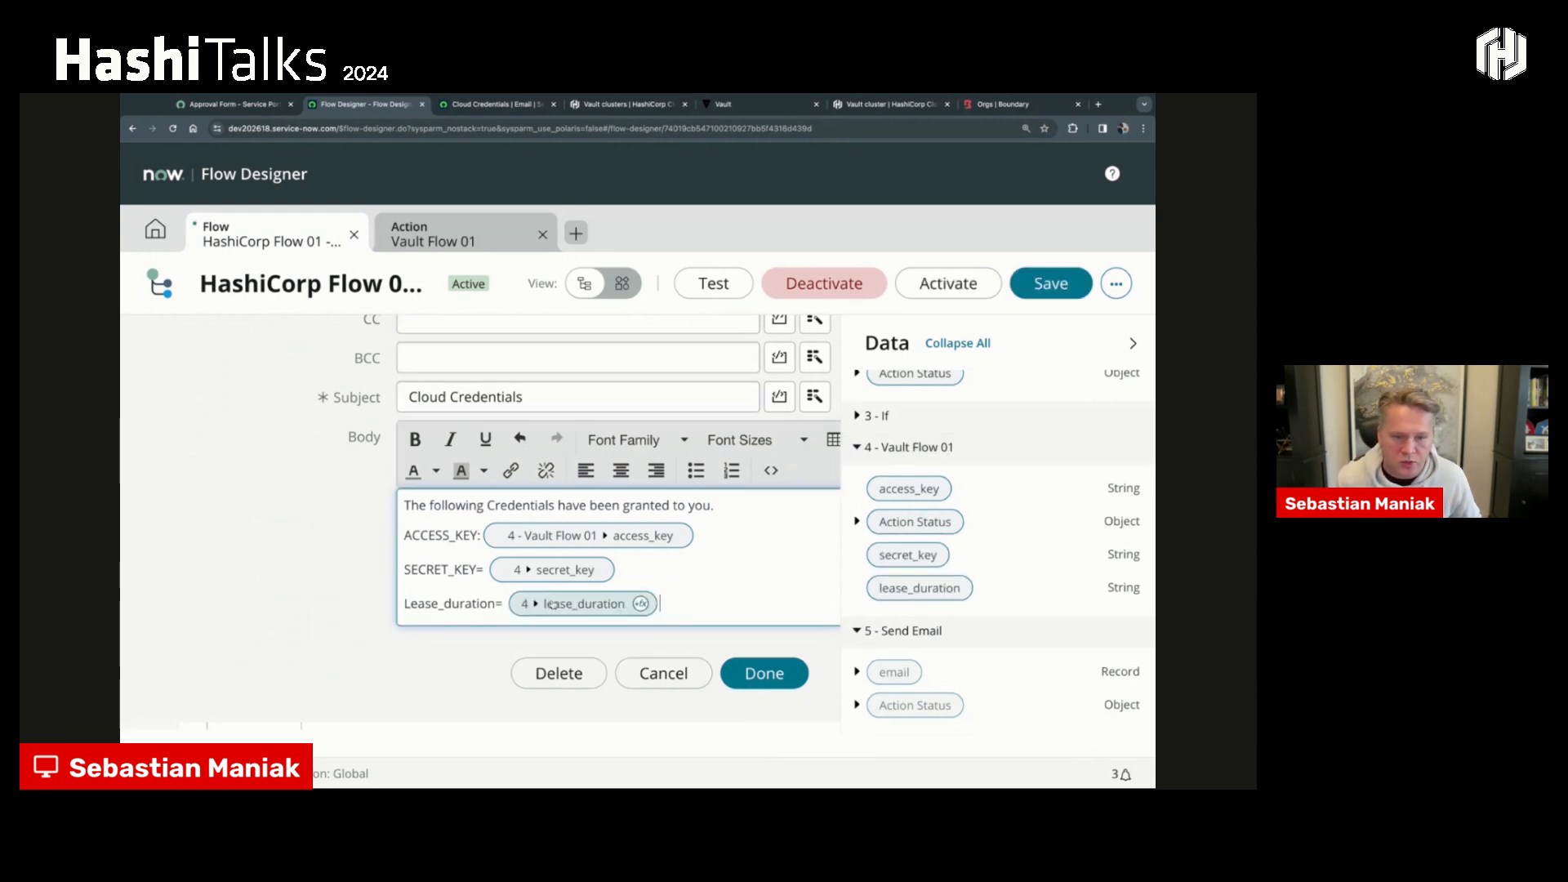
click(765, 666)
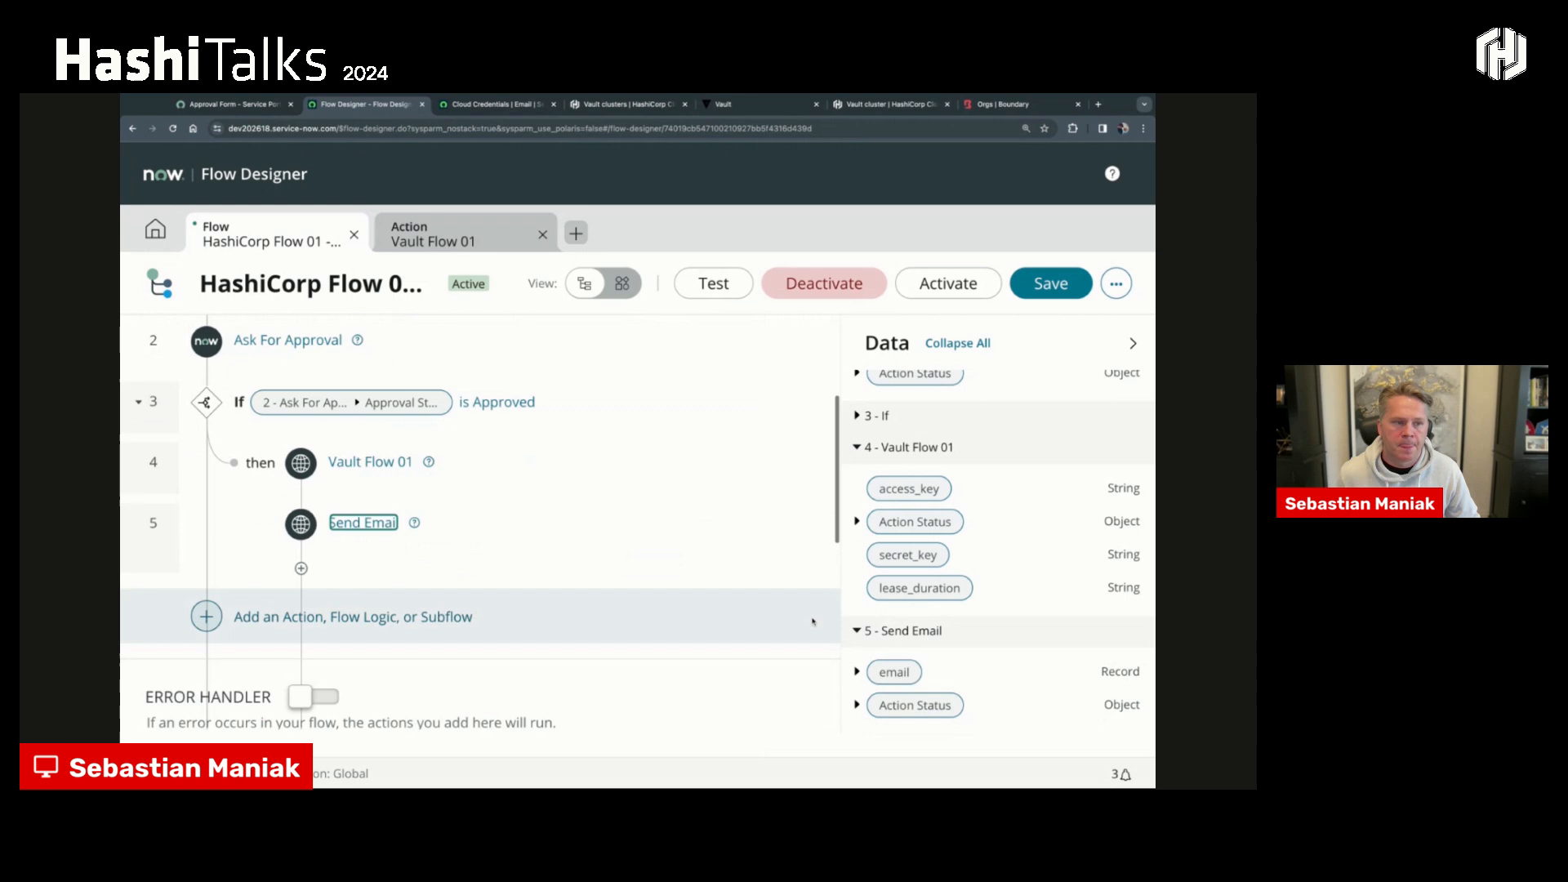
- Collapse the data pane, then save and activate the HashiCorp flow
click(1133, 342)
click(989, 292)
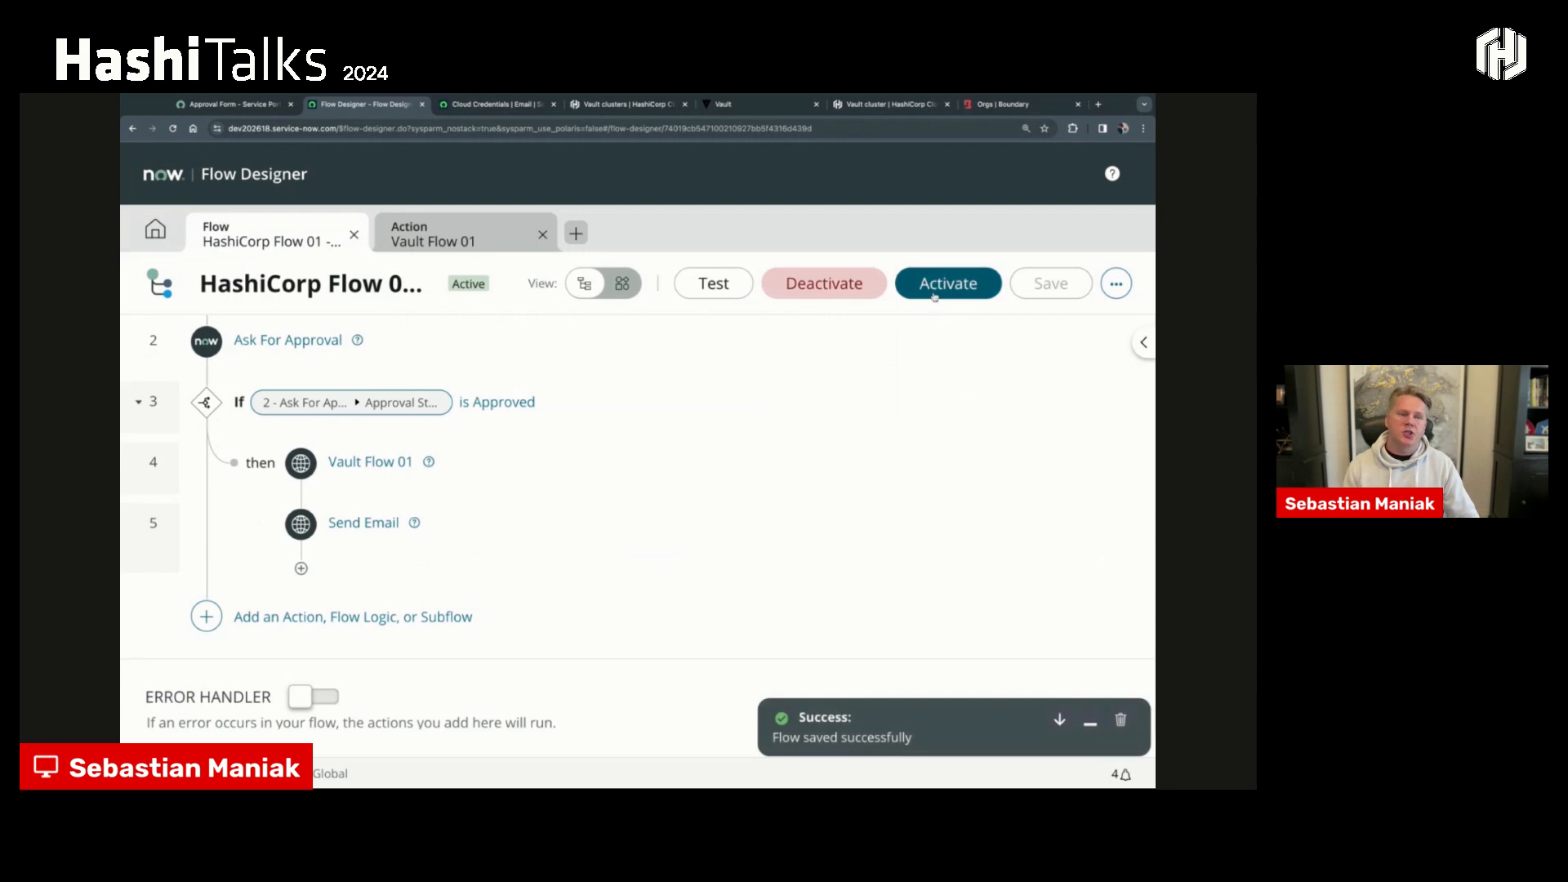
click(936, 292)
click(796, 427)
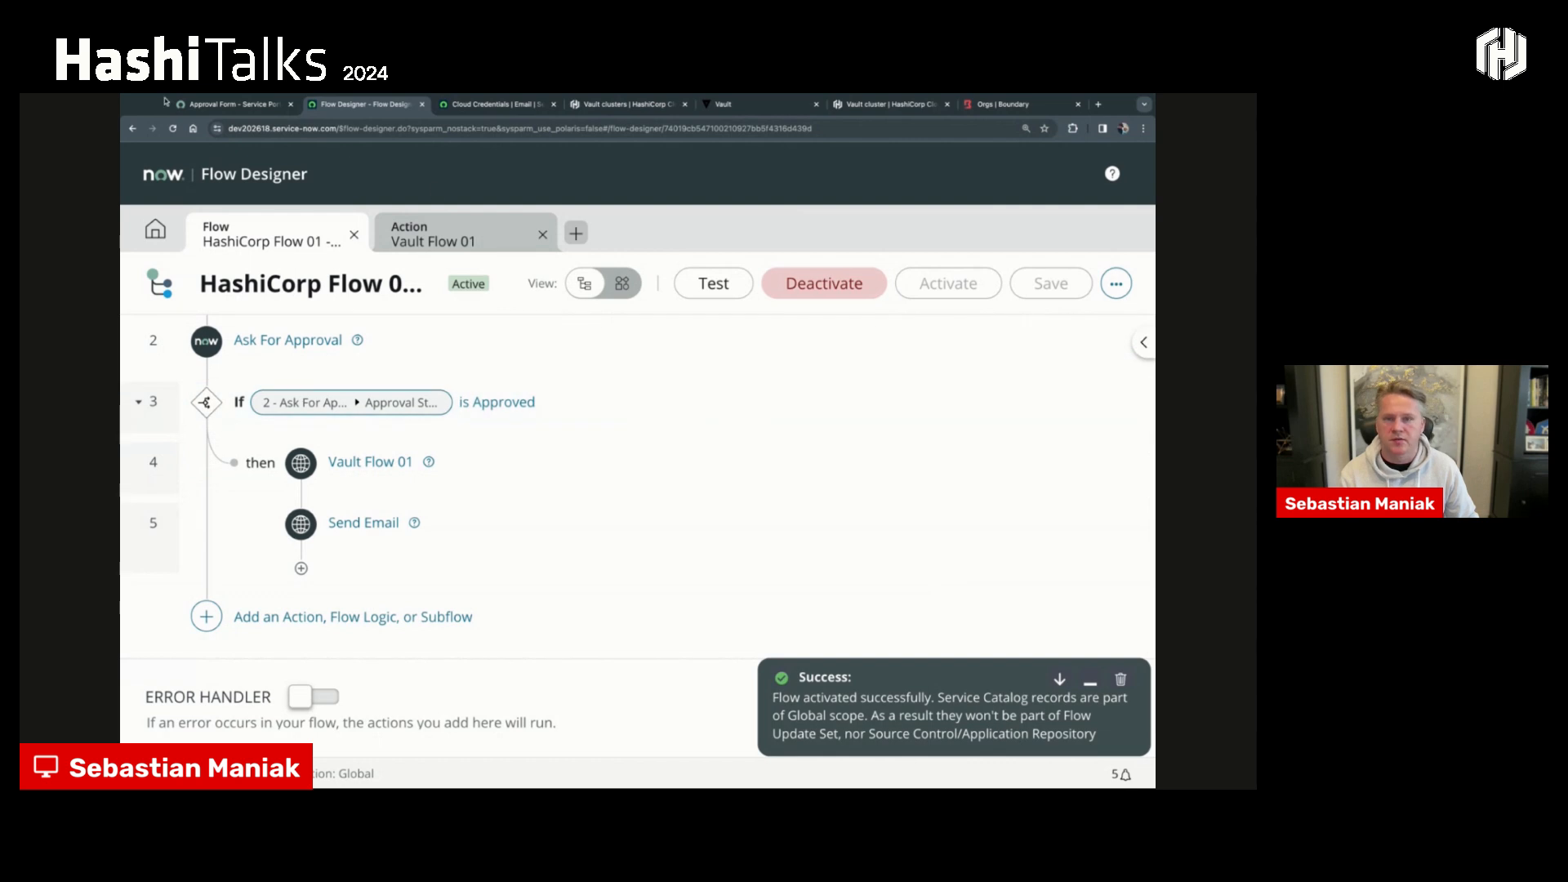
- Return to the service portal home page, search for "hashicorp" and open the HashiCorp Vault Cloud Credentials item
click(210, 105)
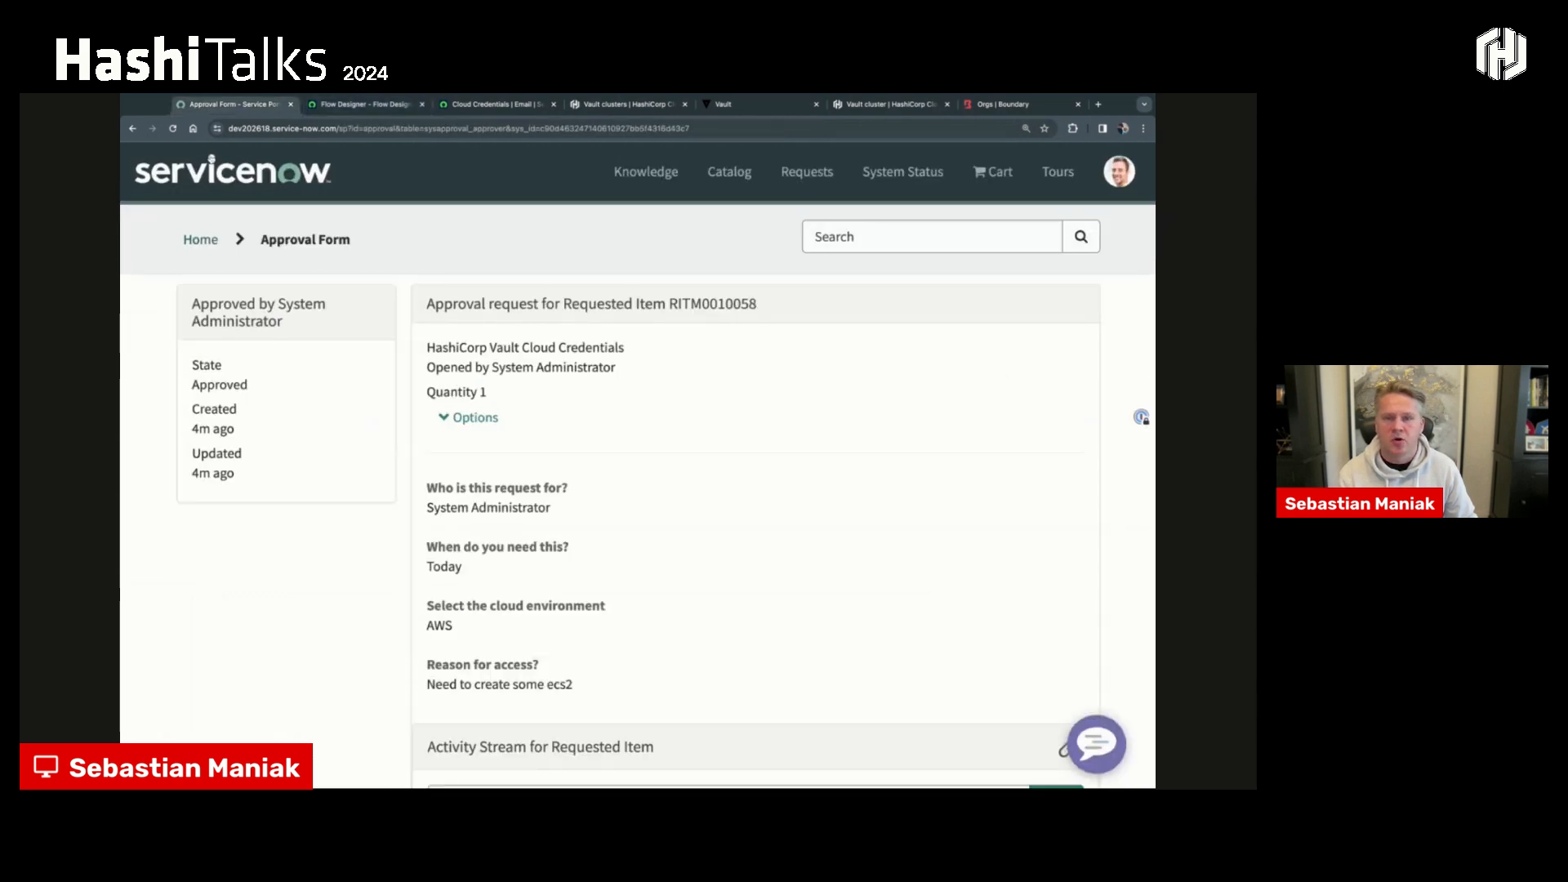
click(200, 240)
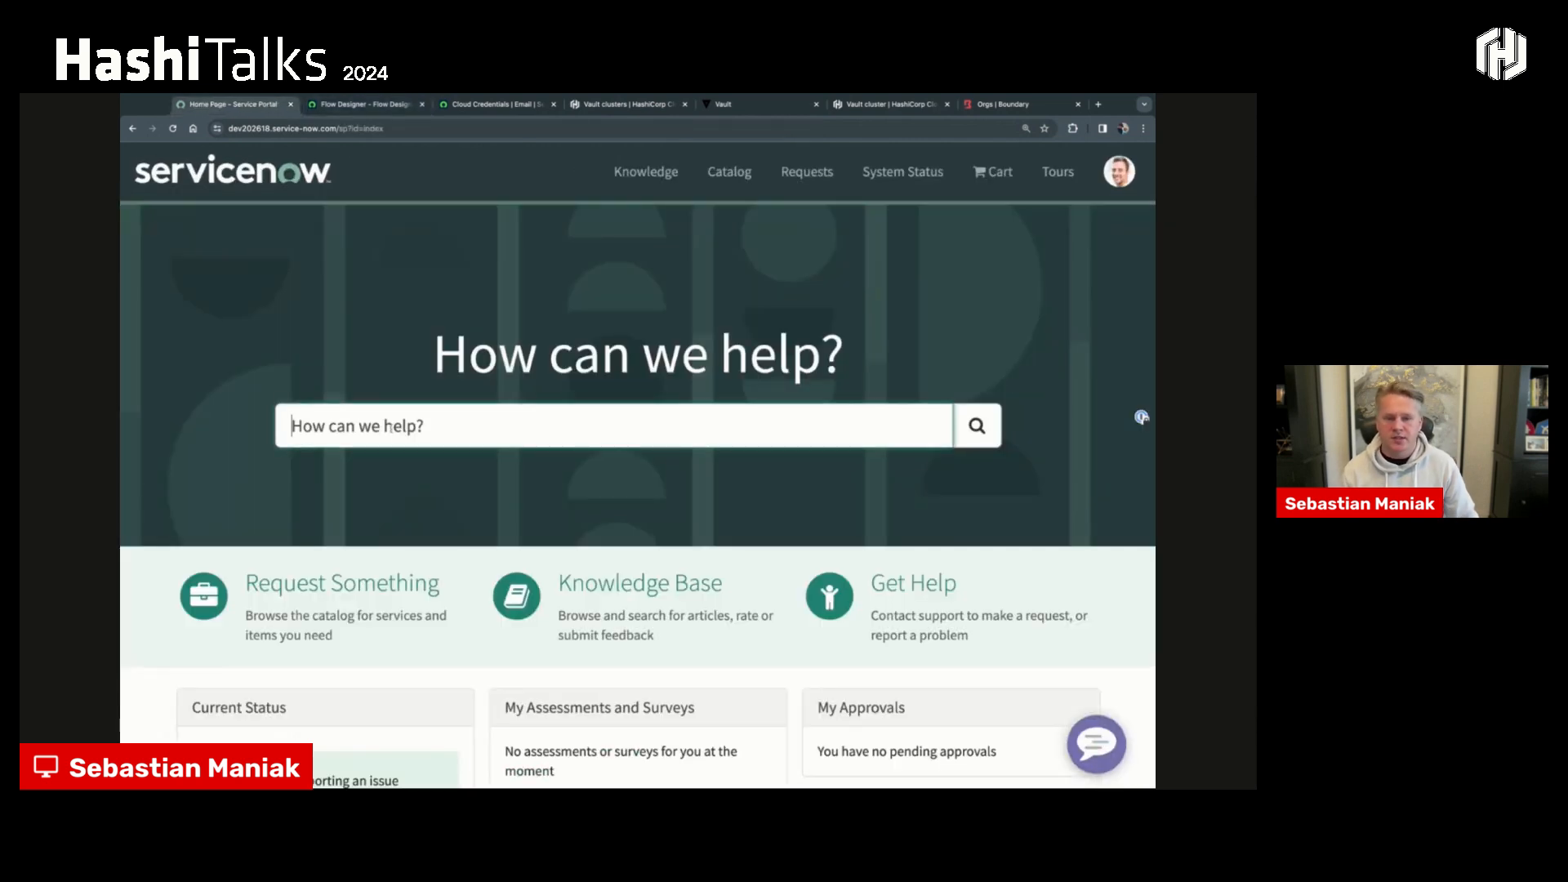
text(h)
key(BackSpace)
text(hashi)
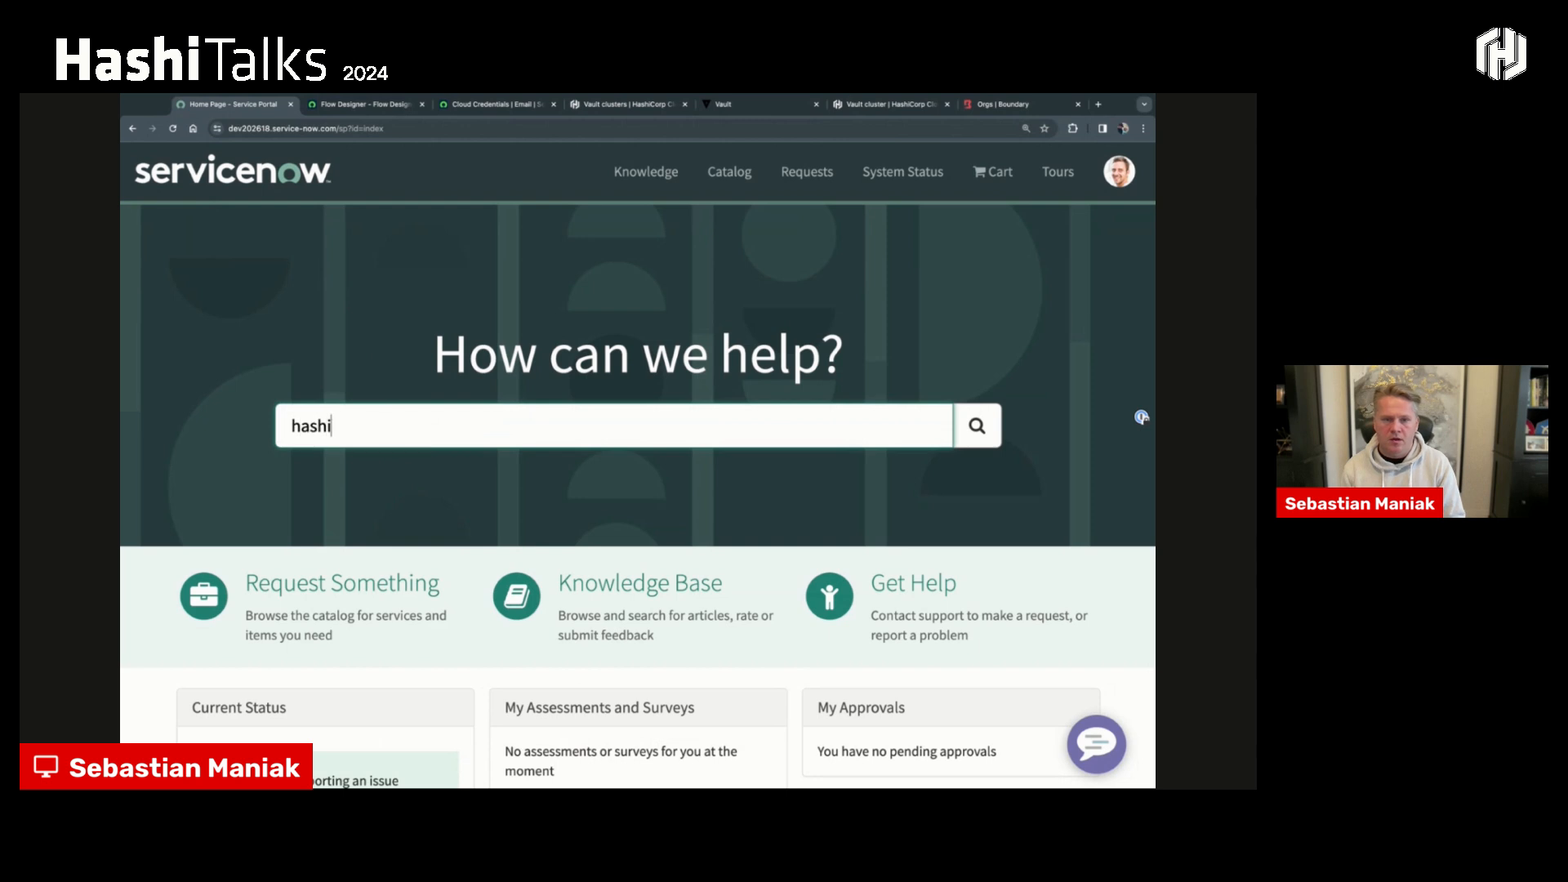
text(corp)
key(Return)
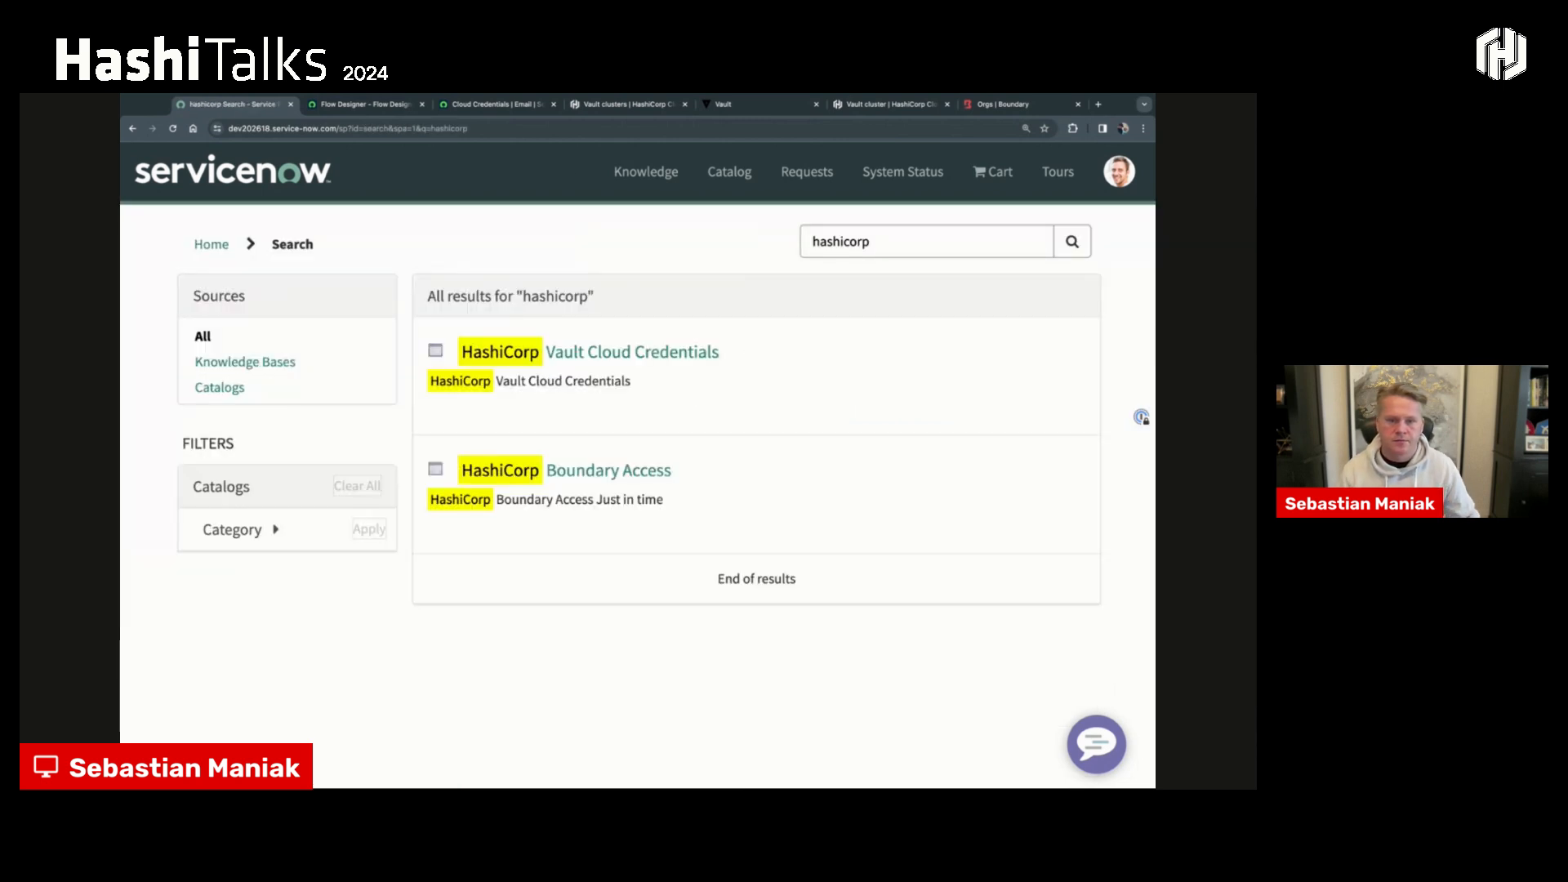
click(594, 357)
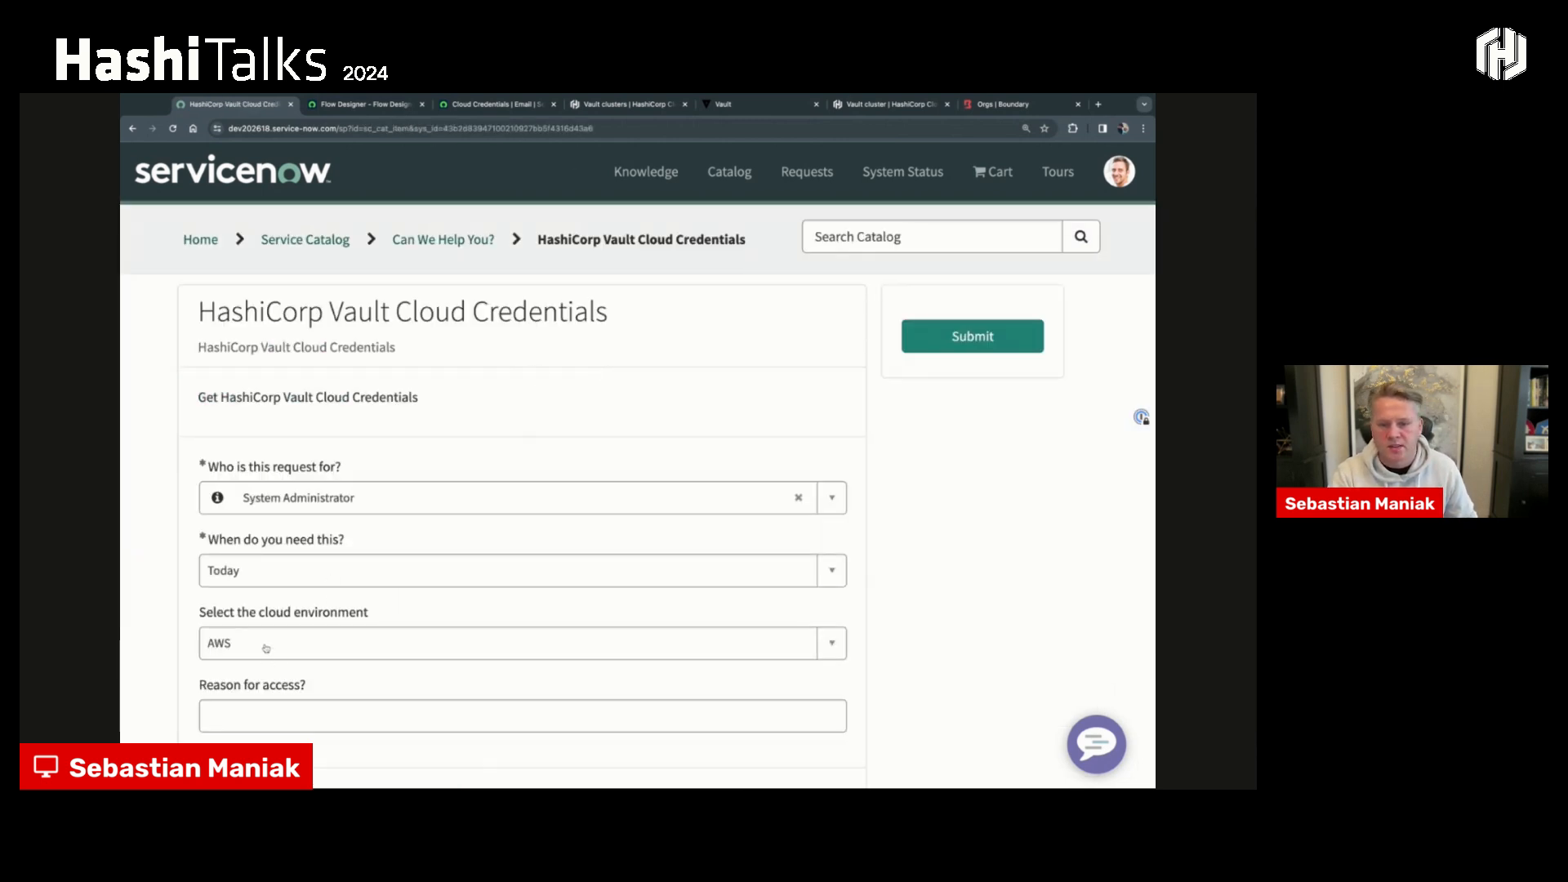
- Submit the credentials request for the AWS environment with "access eks" as the reason for access
click(265, 647)
click(826, 647)
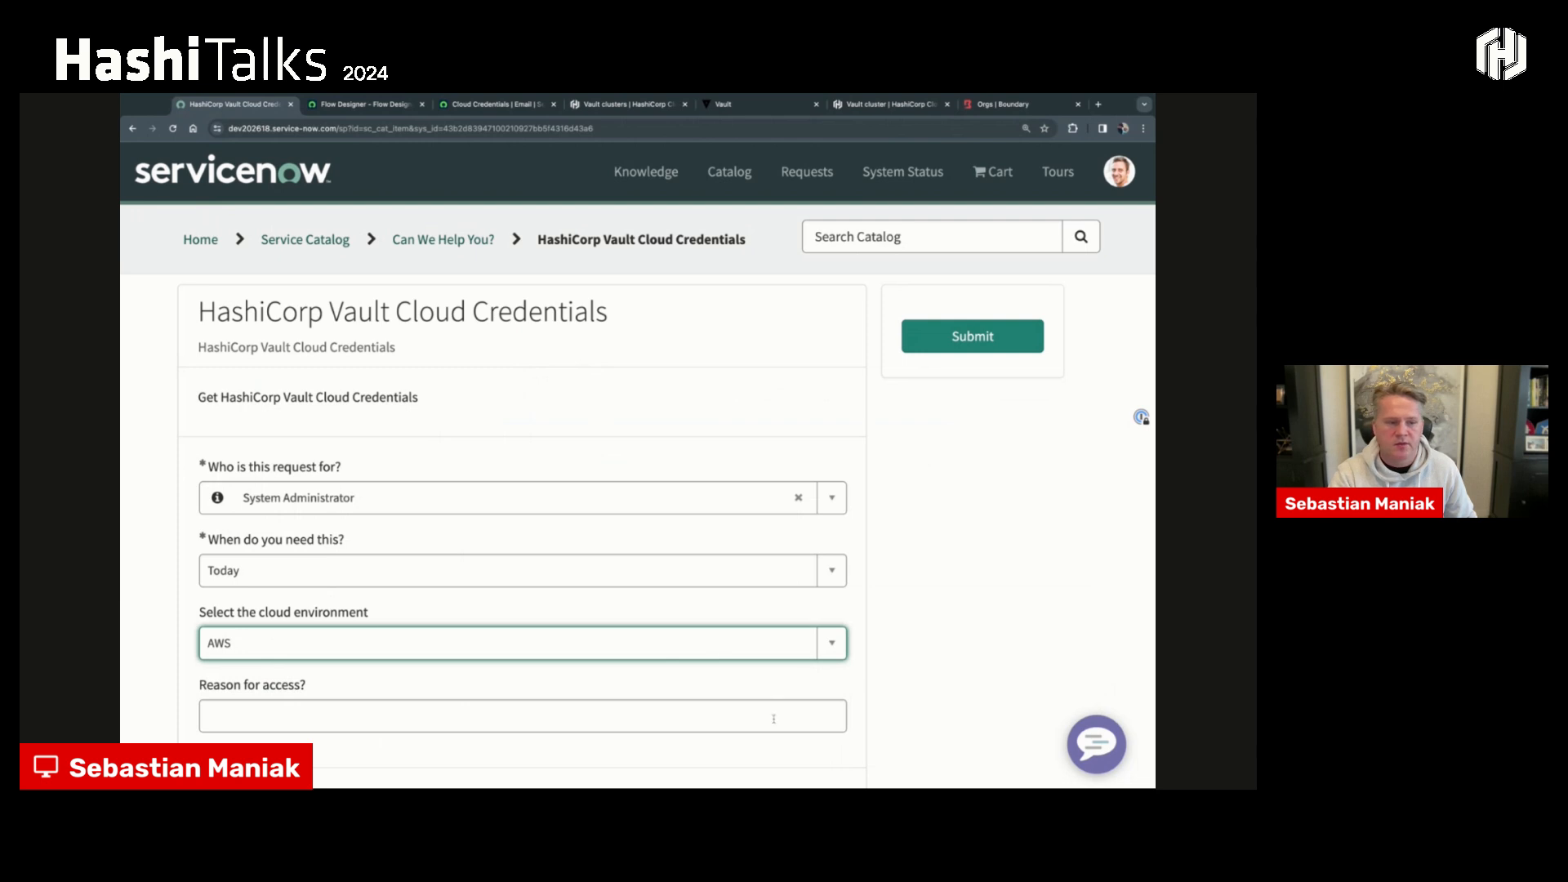
click(774, 718)
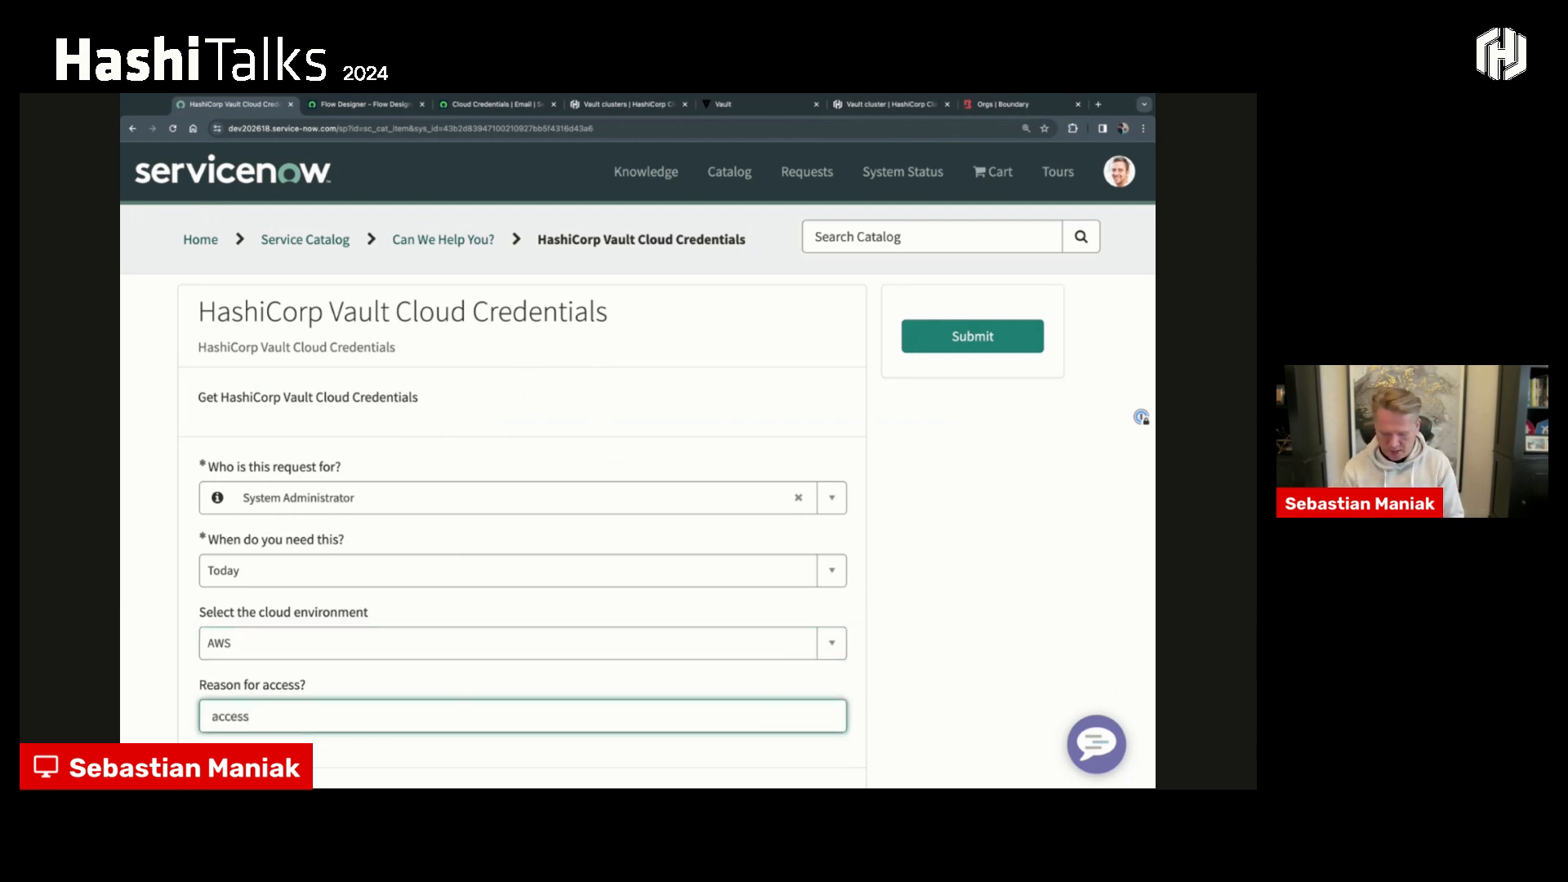
text(access eks)
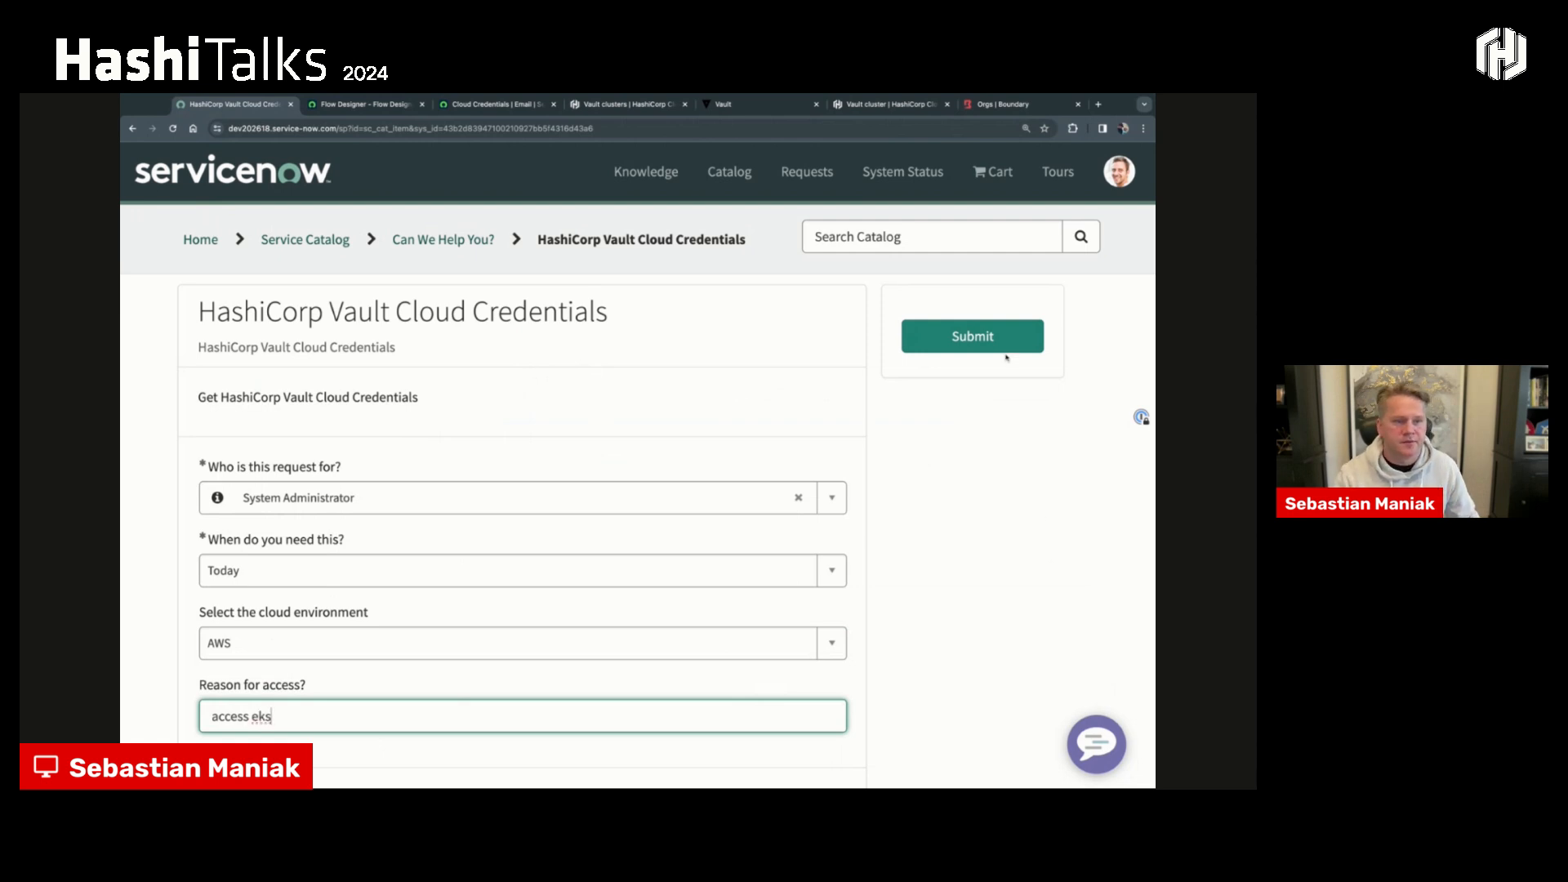
click(993, 350)
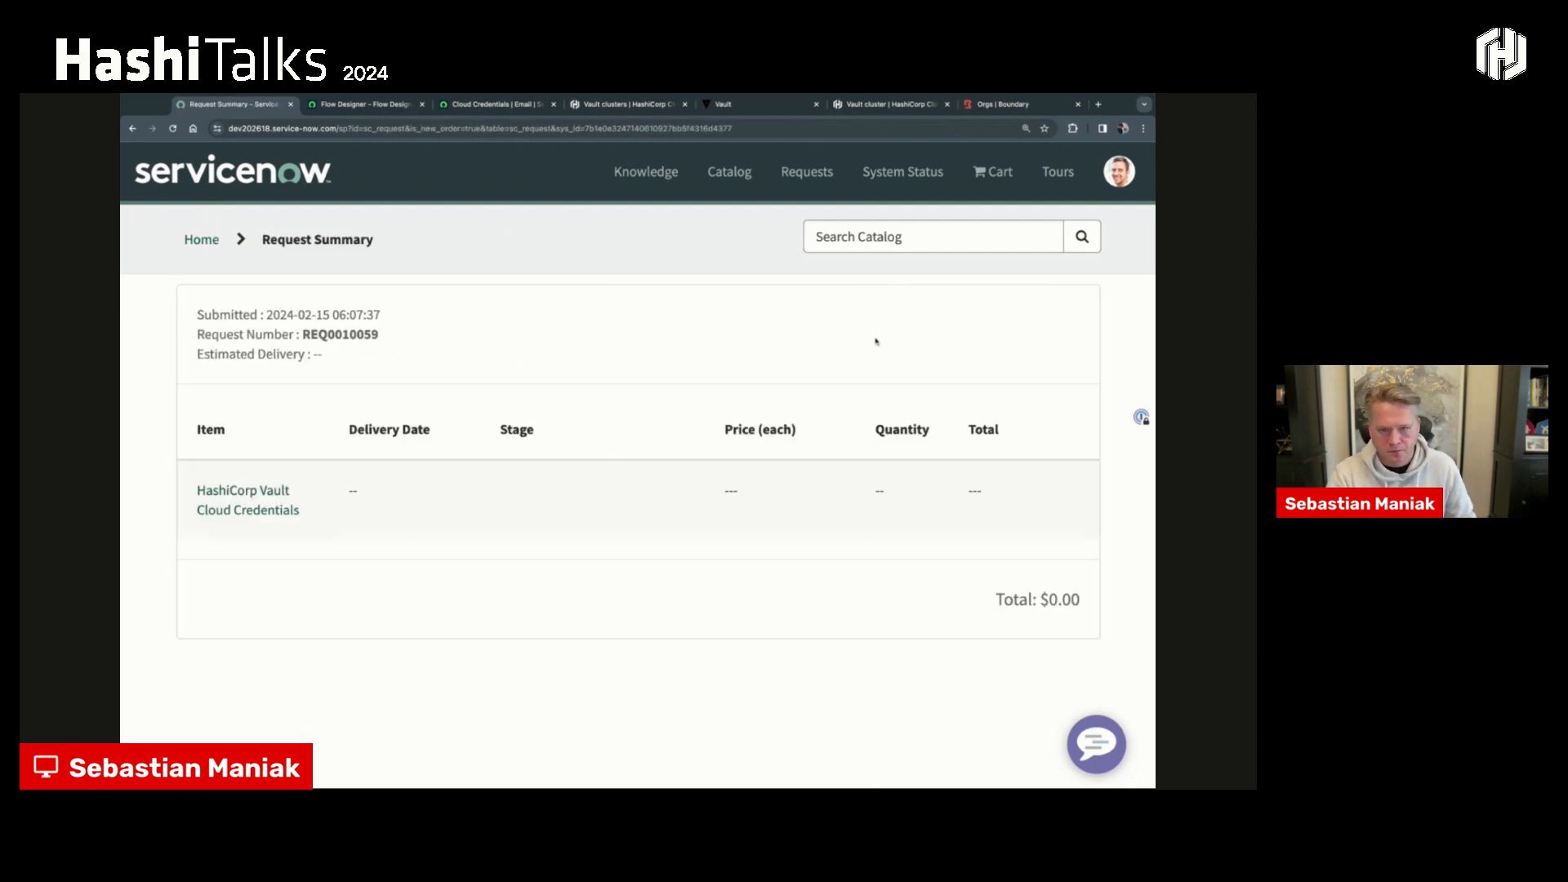
drag(391, 350, 302, 334)
click(503, 331)
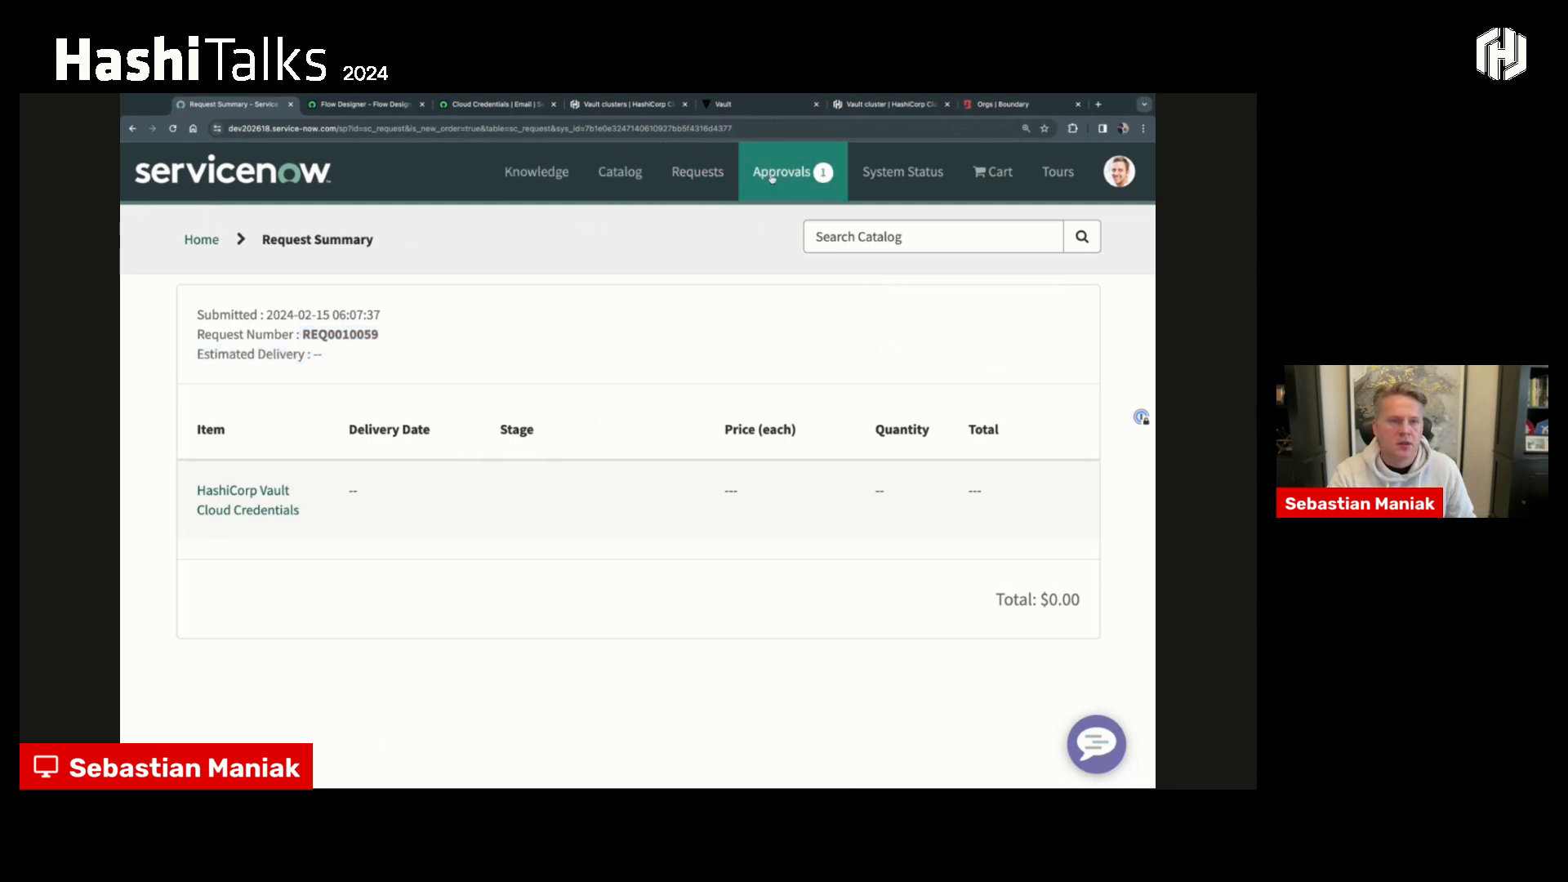
- Open the pending approval for the new HashiCorp Vault Cloud Credentials request and approve it
click(785, 174)
click(704, 242)
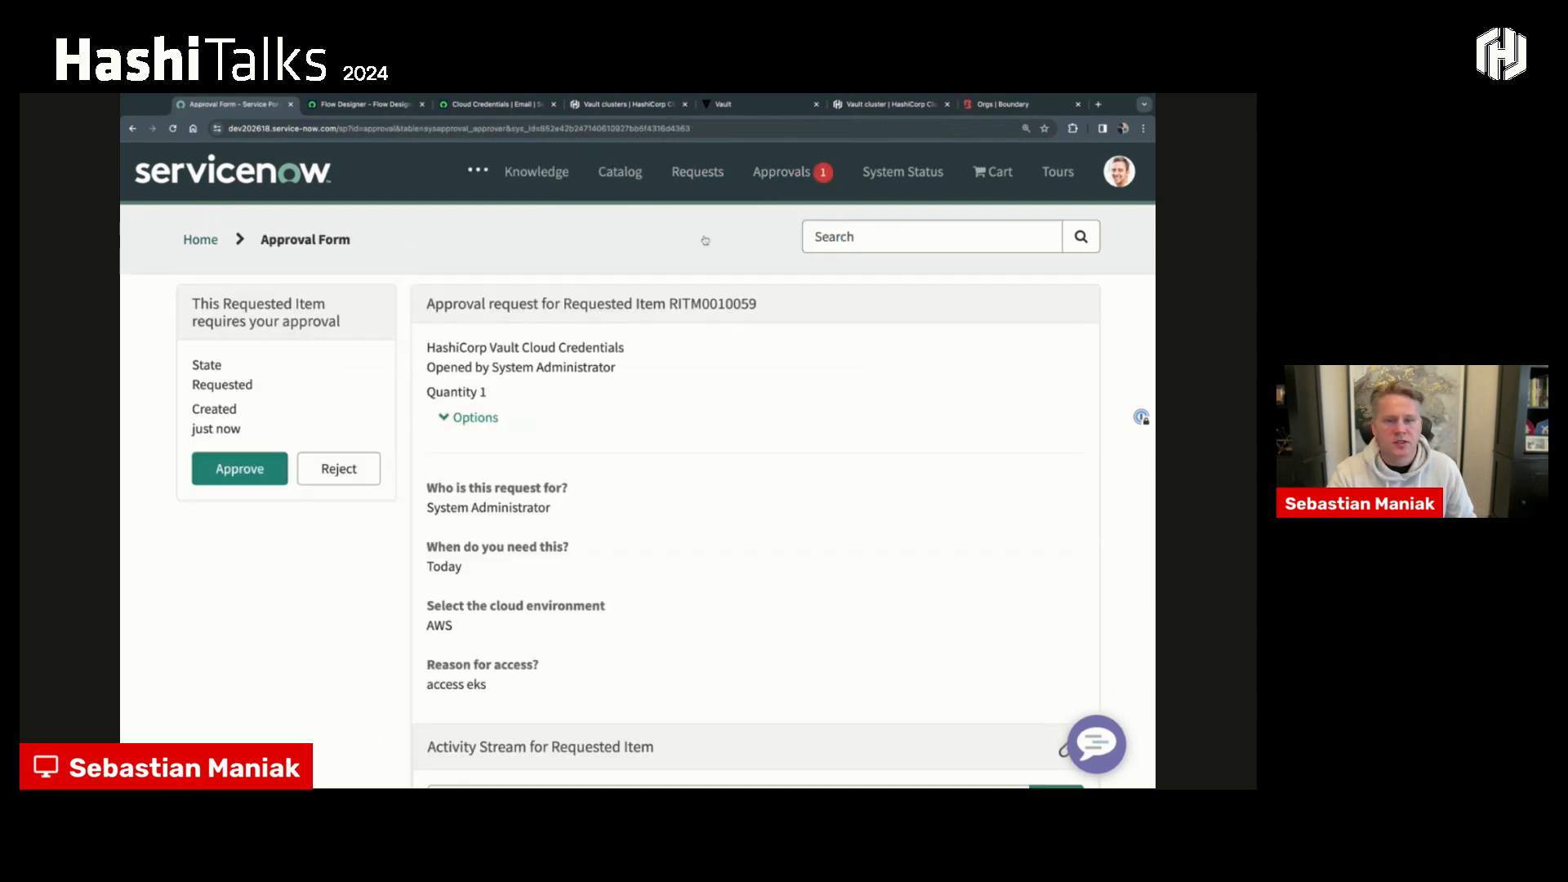
click(260, 467)
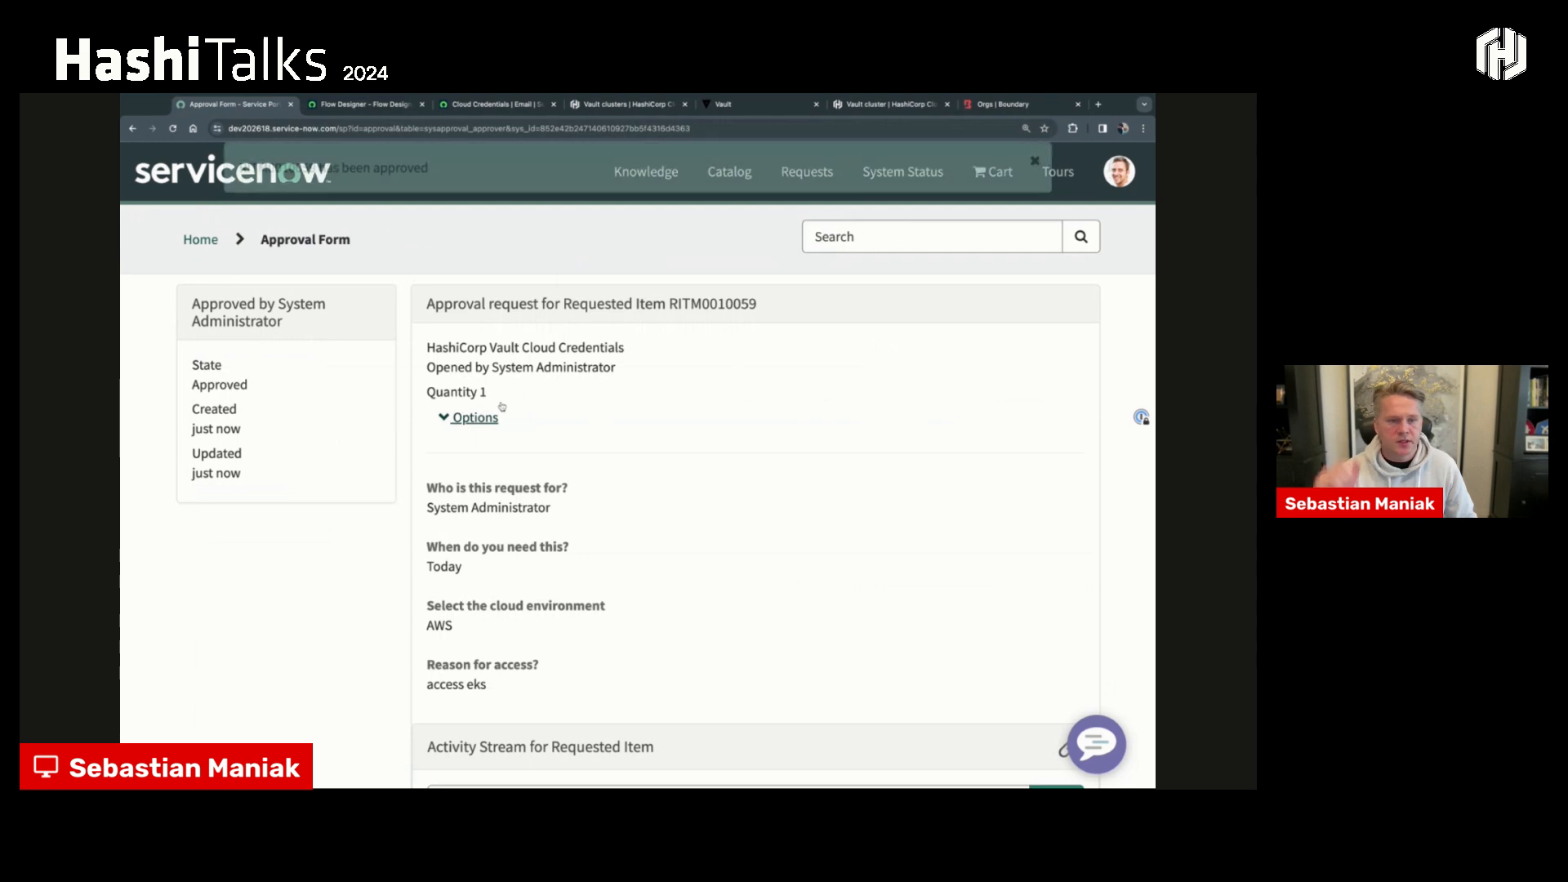
- Go back to today's outbox email list and open the newest Cloud Credentials email
click(377, 106)
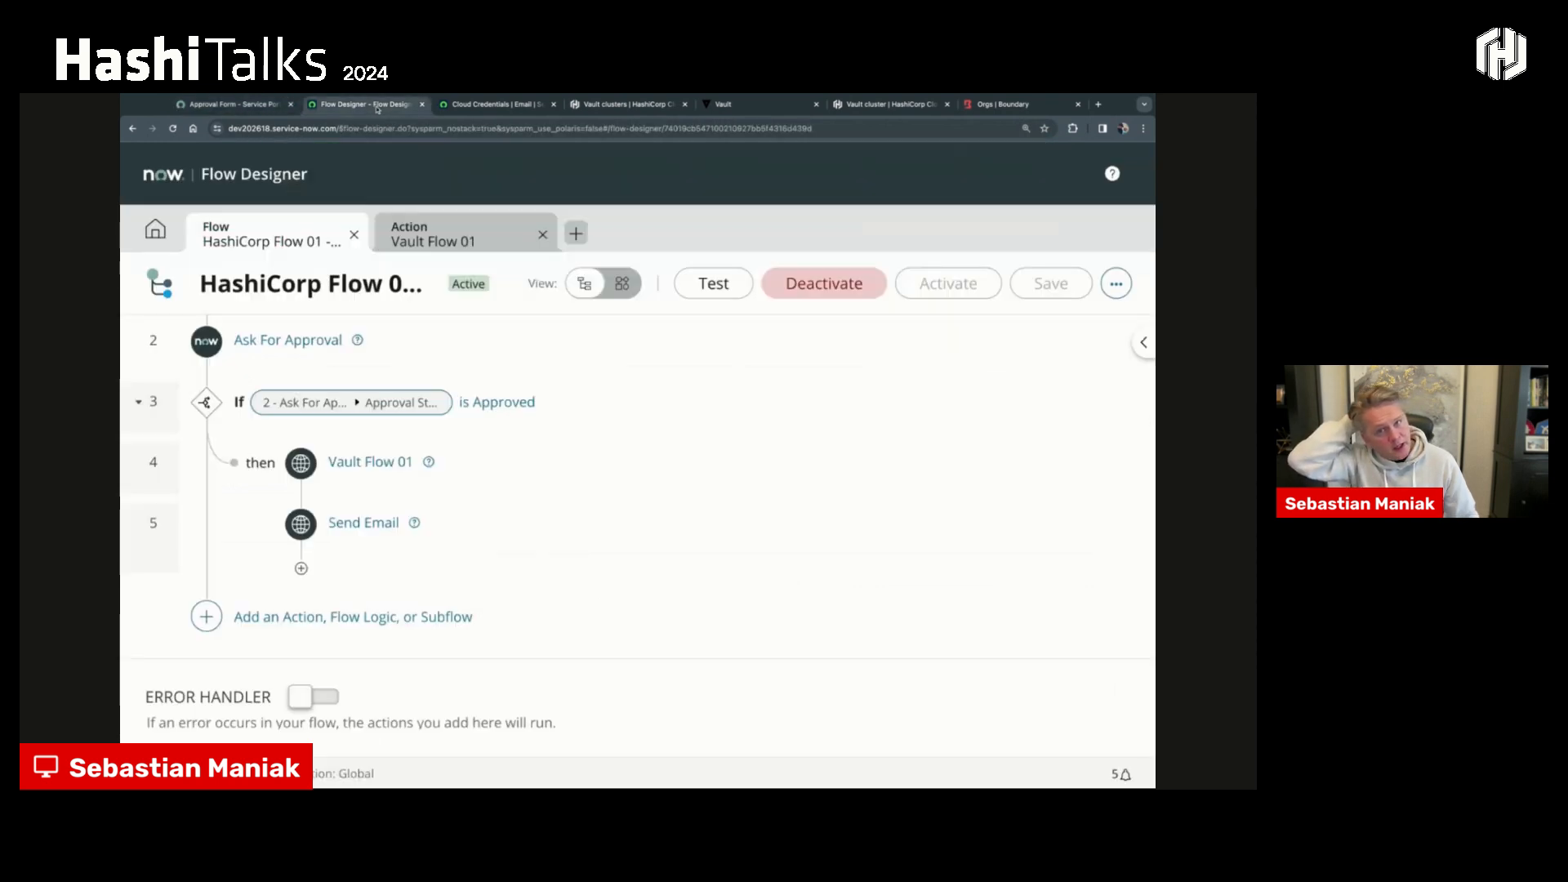
click(440, 110)
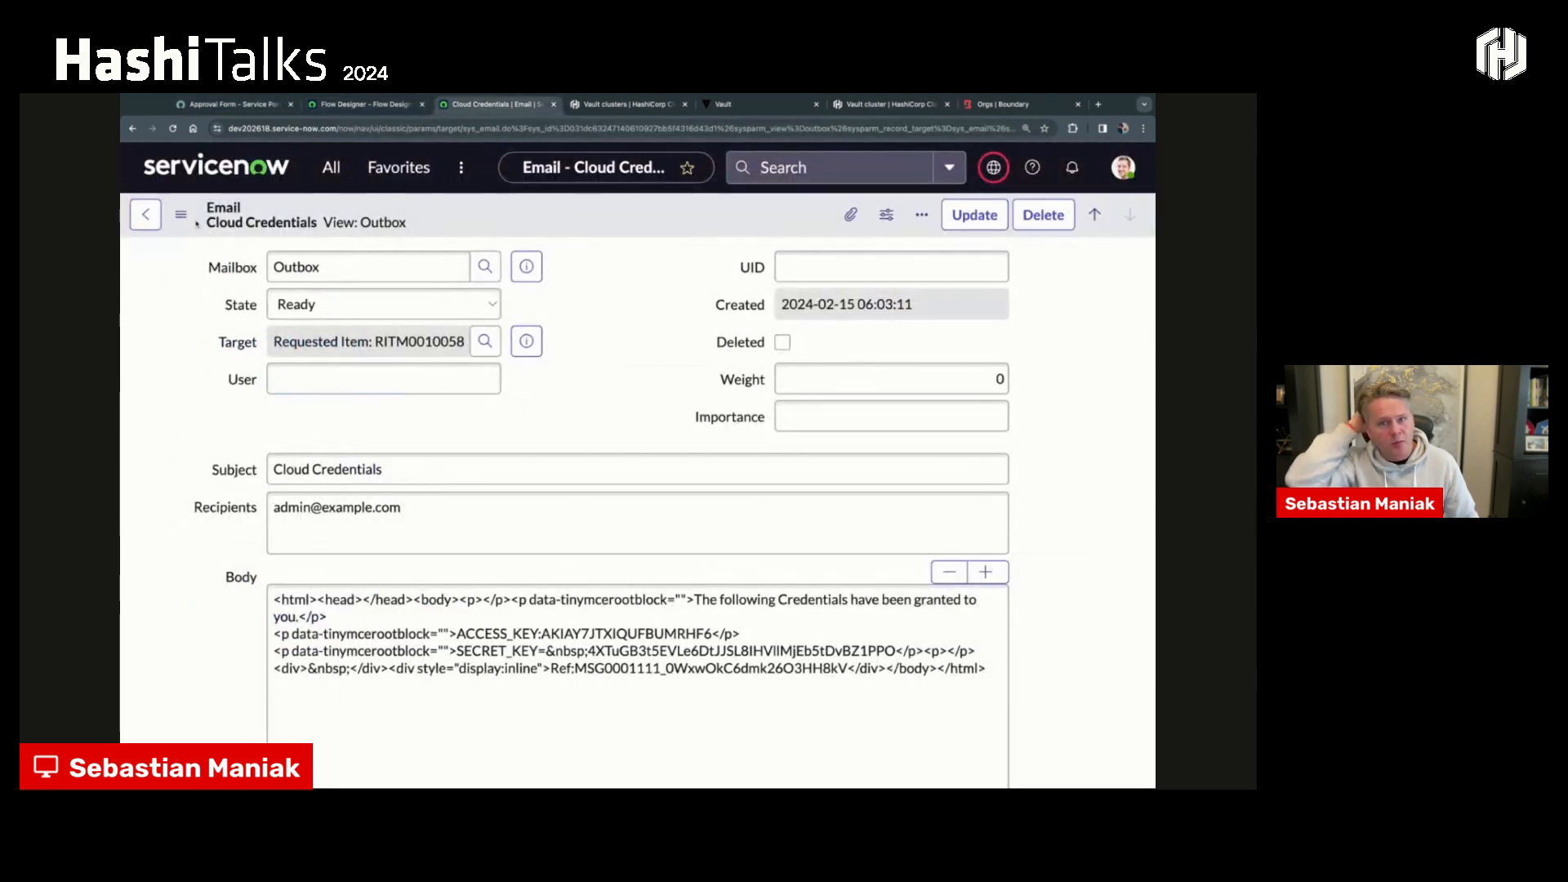
click(145, 217)
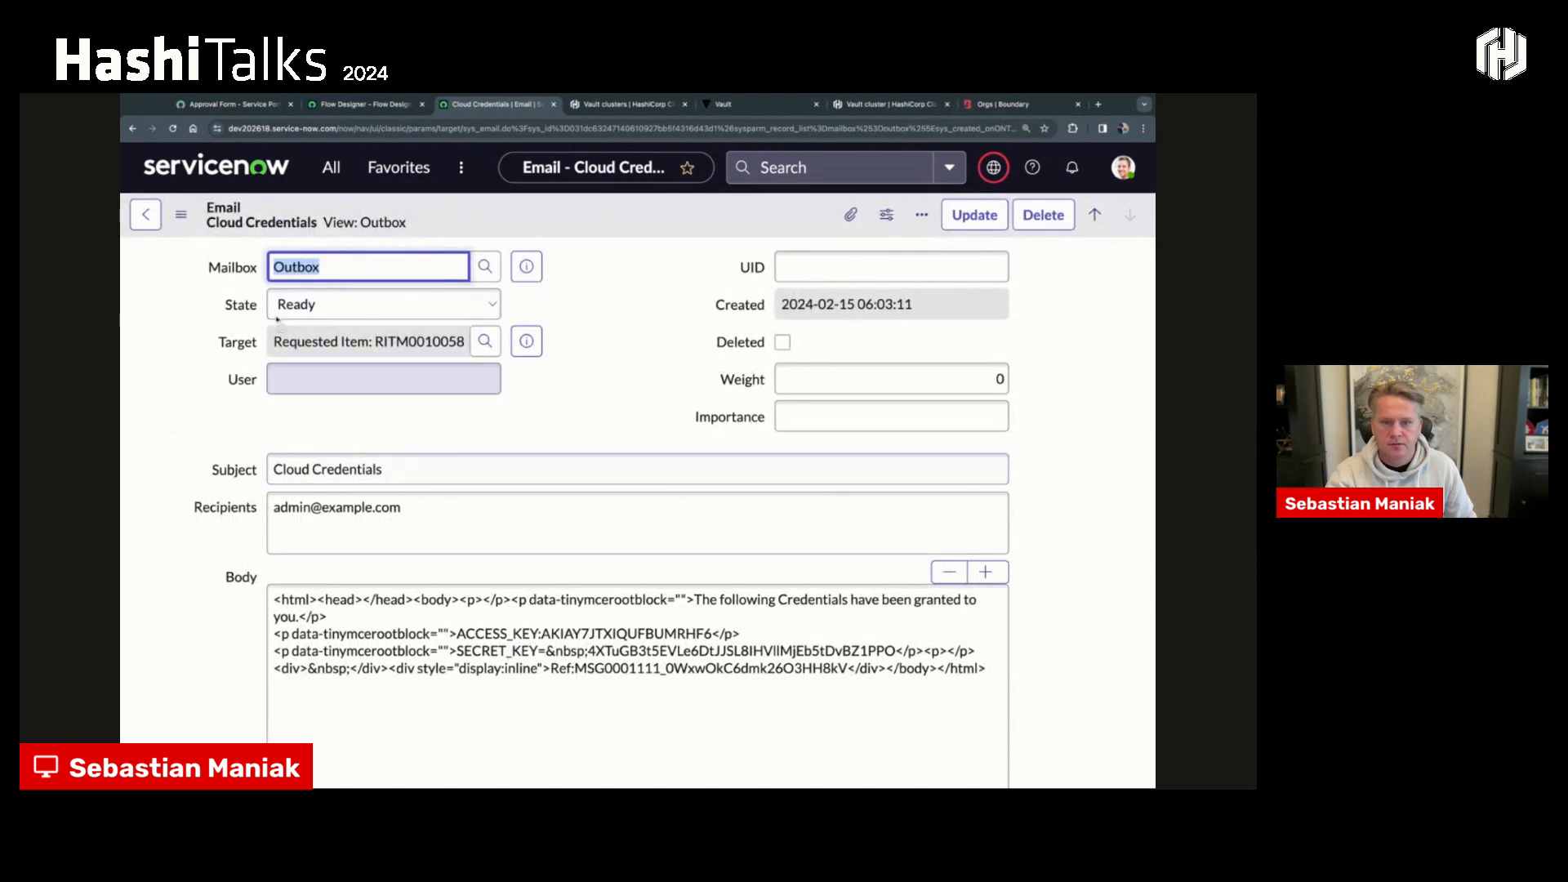
click(146, 217)
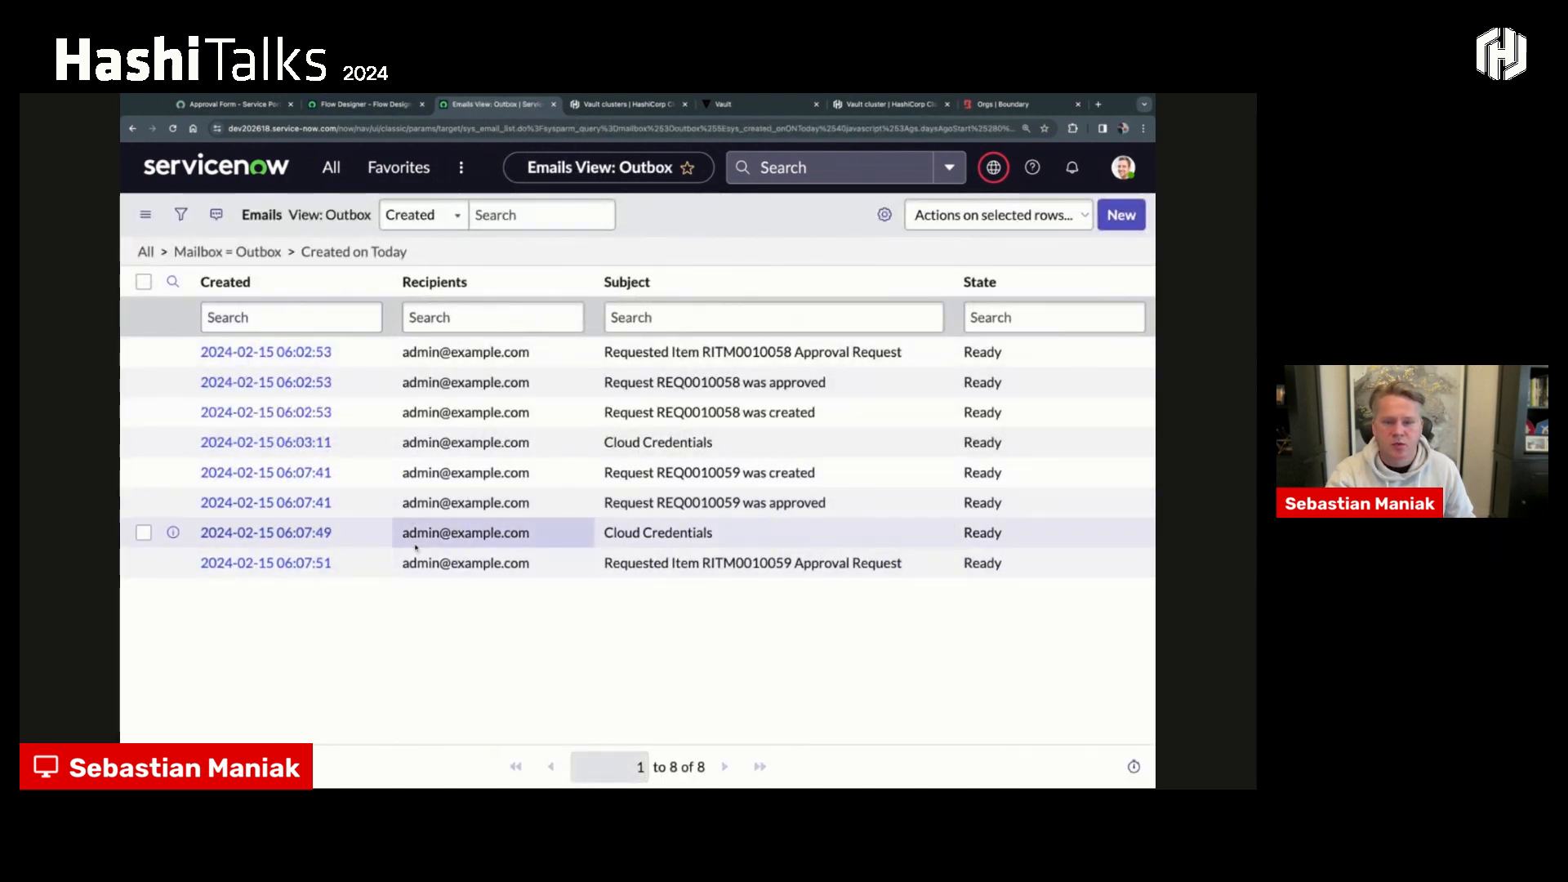
click(271, 534)
- Preview the Cloud Credentials email to examine its lease duration, close the preview and switch back to the approval form
scroll(255, 537, down, 10)
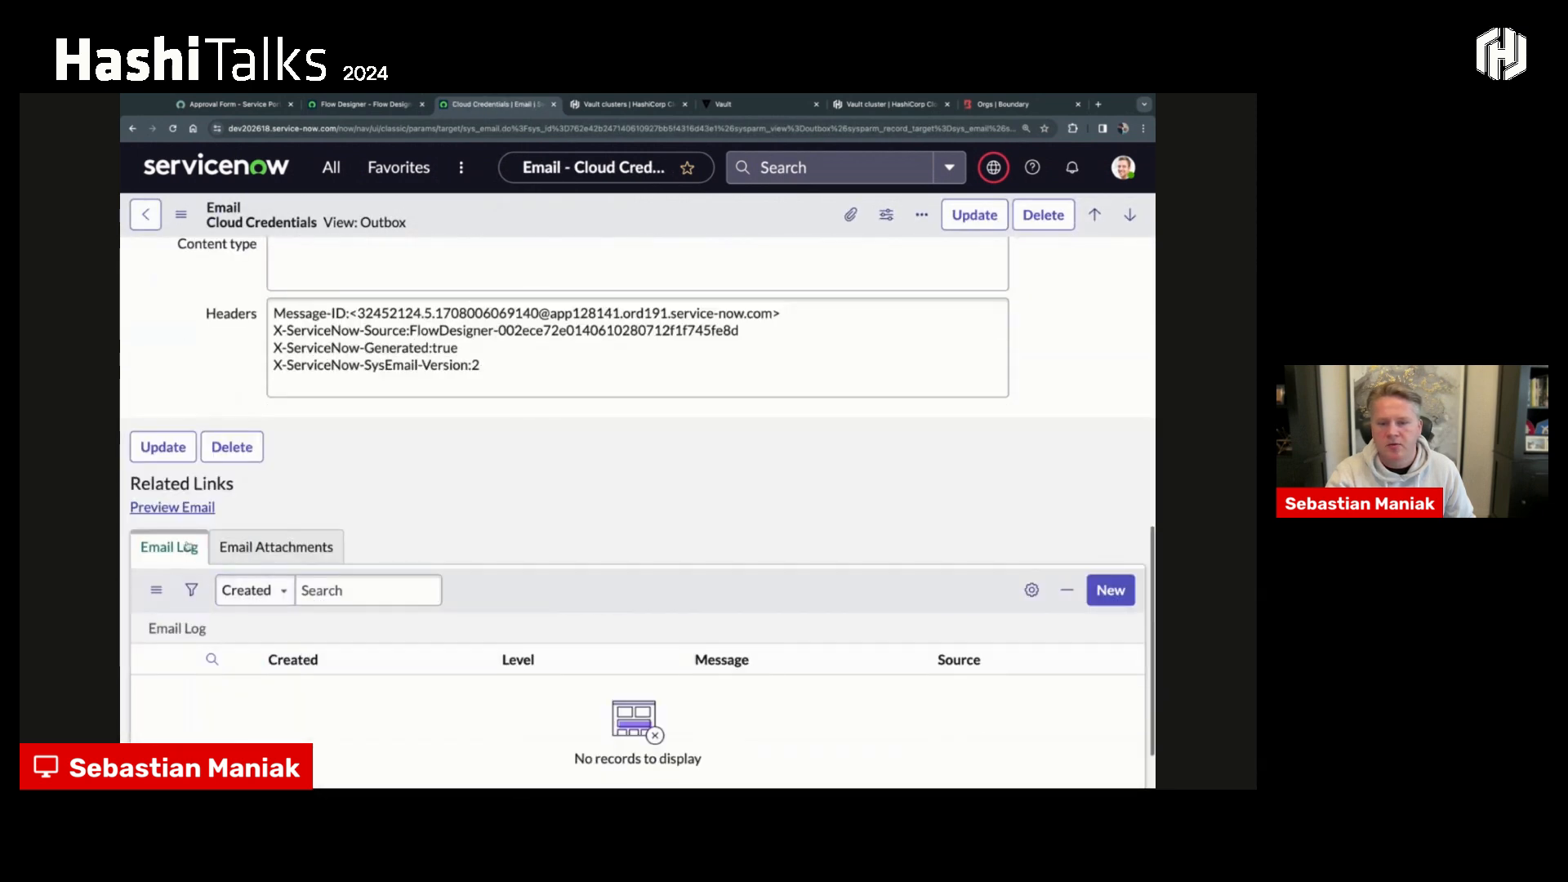
click(182, 507)
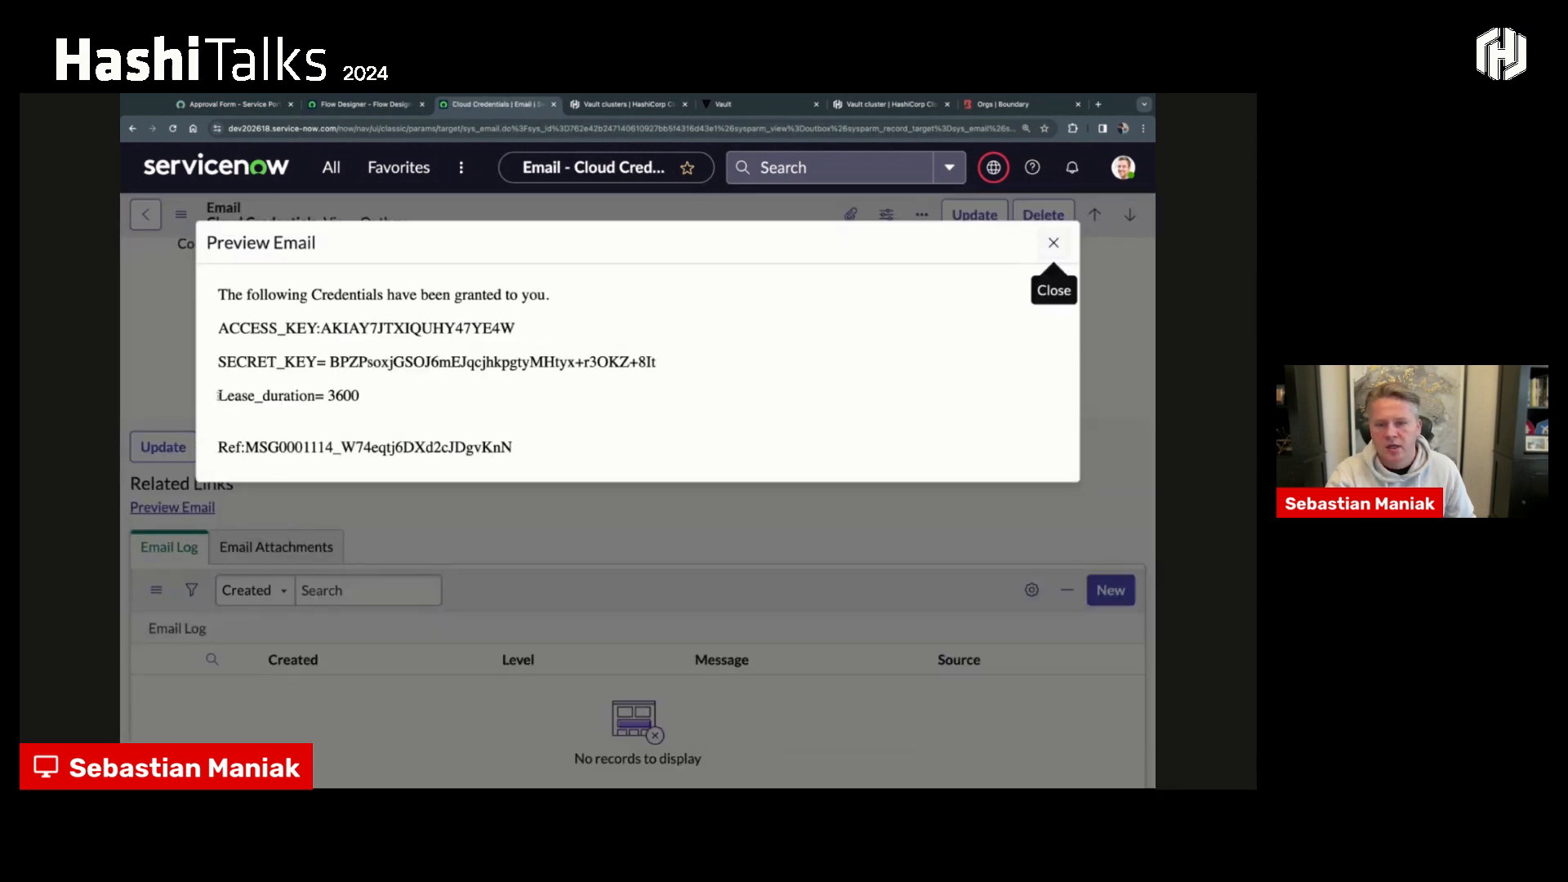
drag(217, 395, 400, 402)
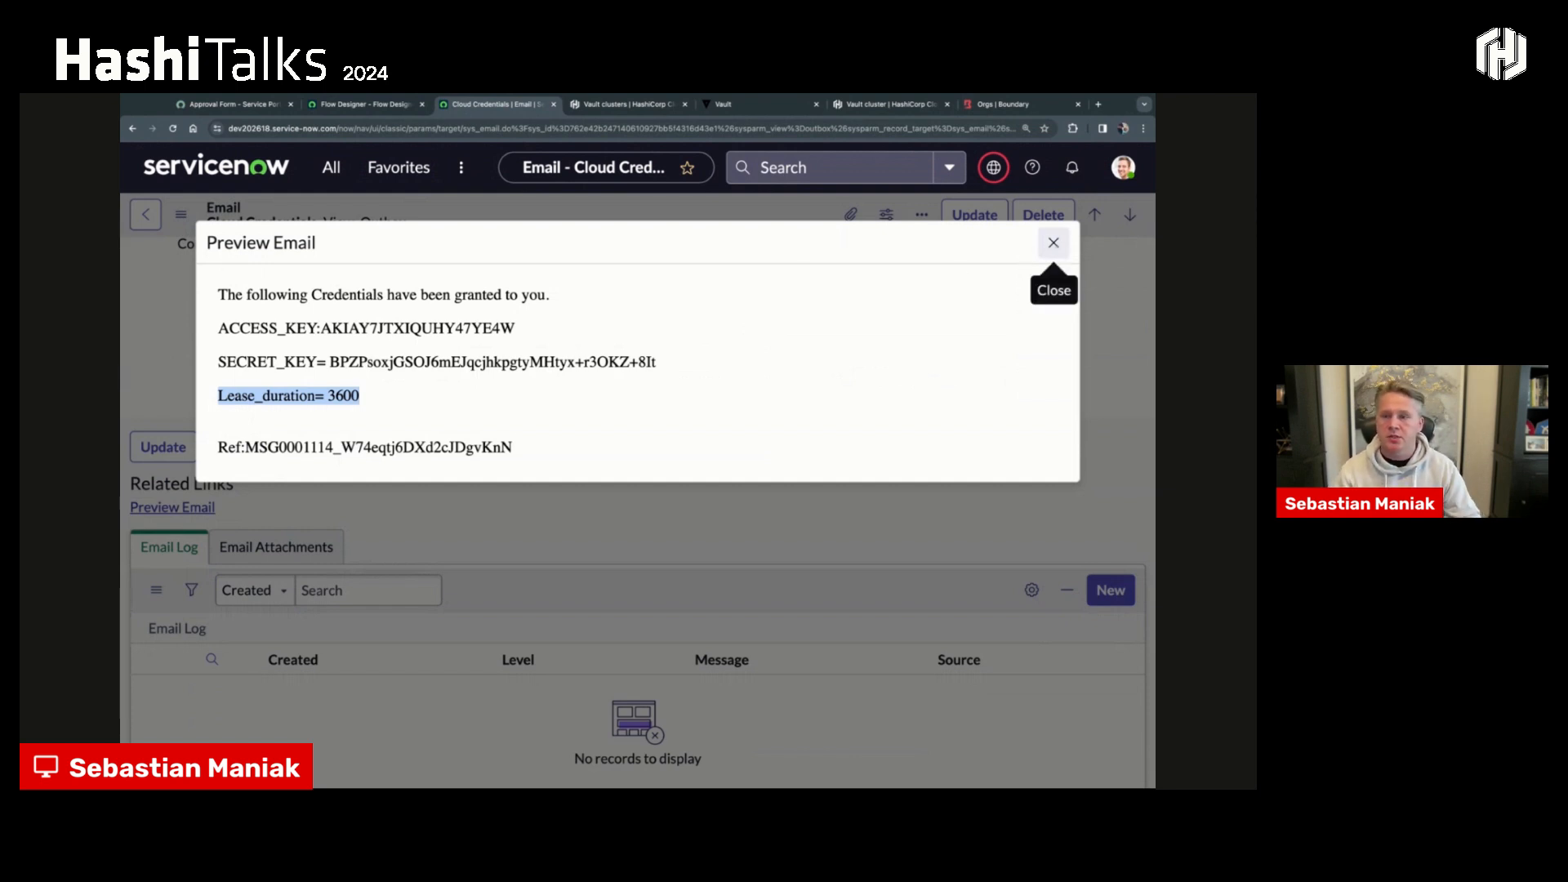
click(1054, 242)
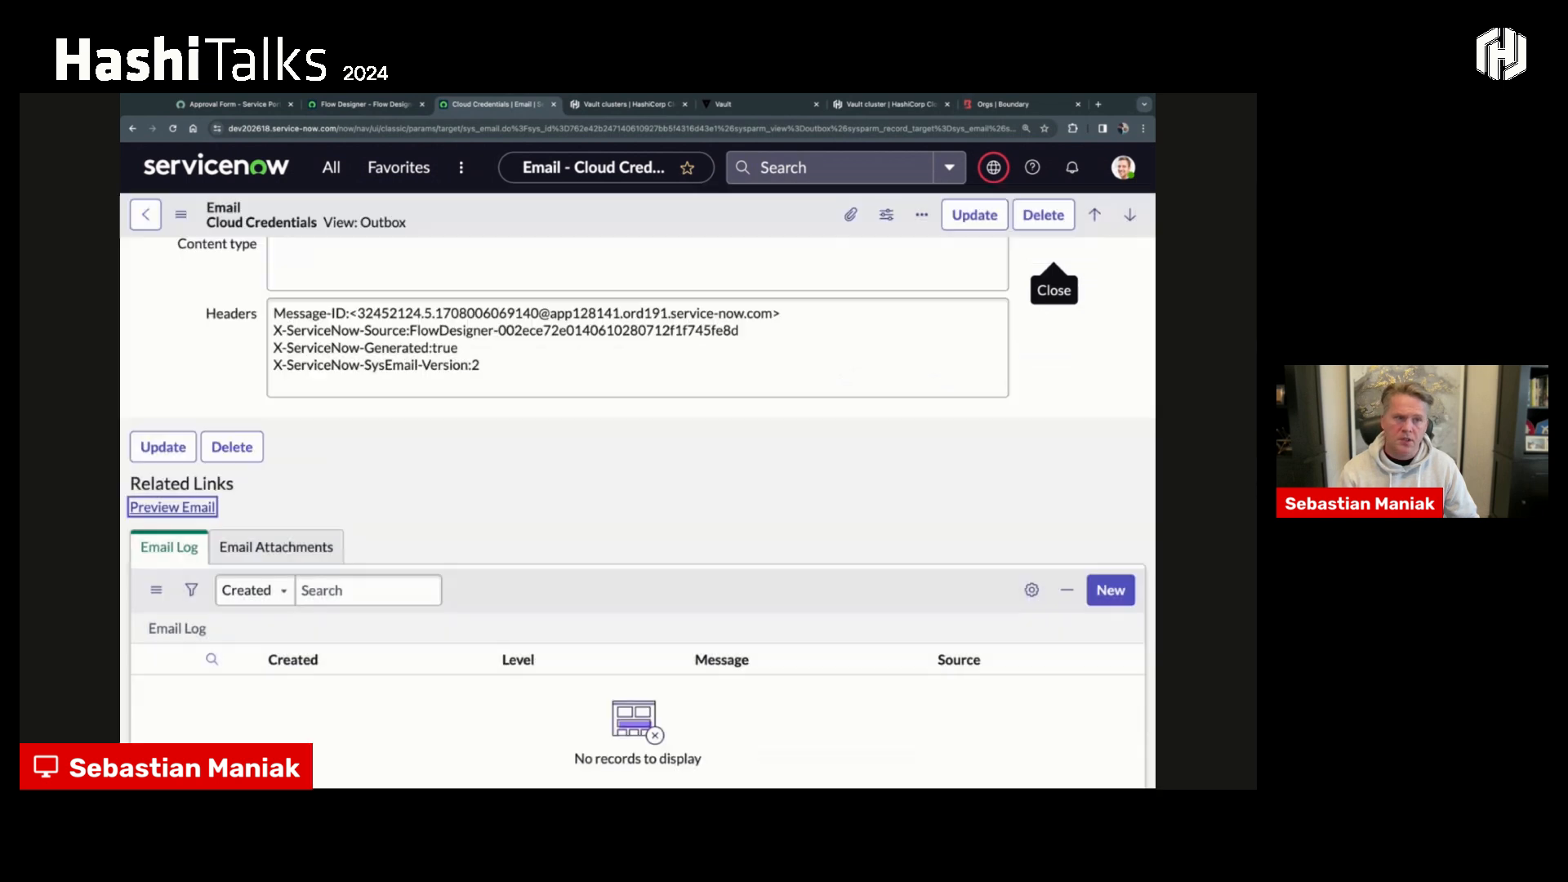
click(146, 215)
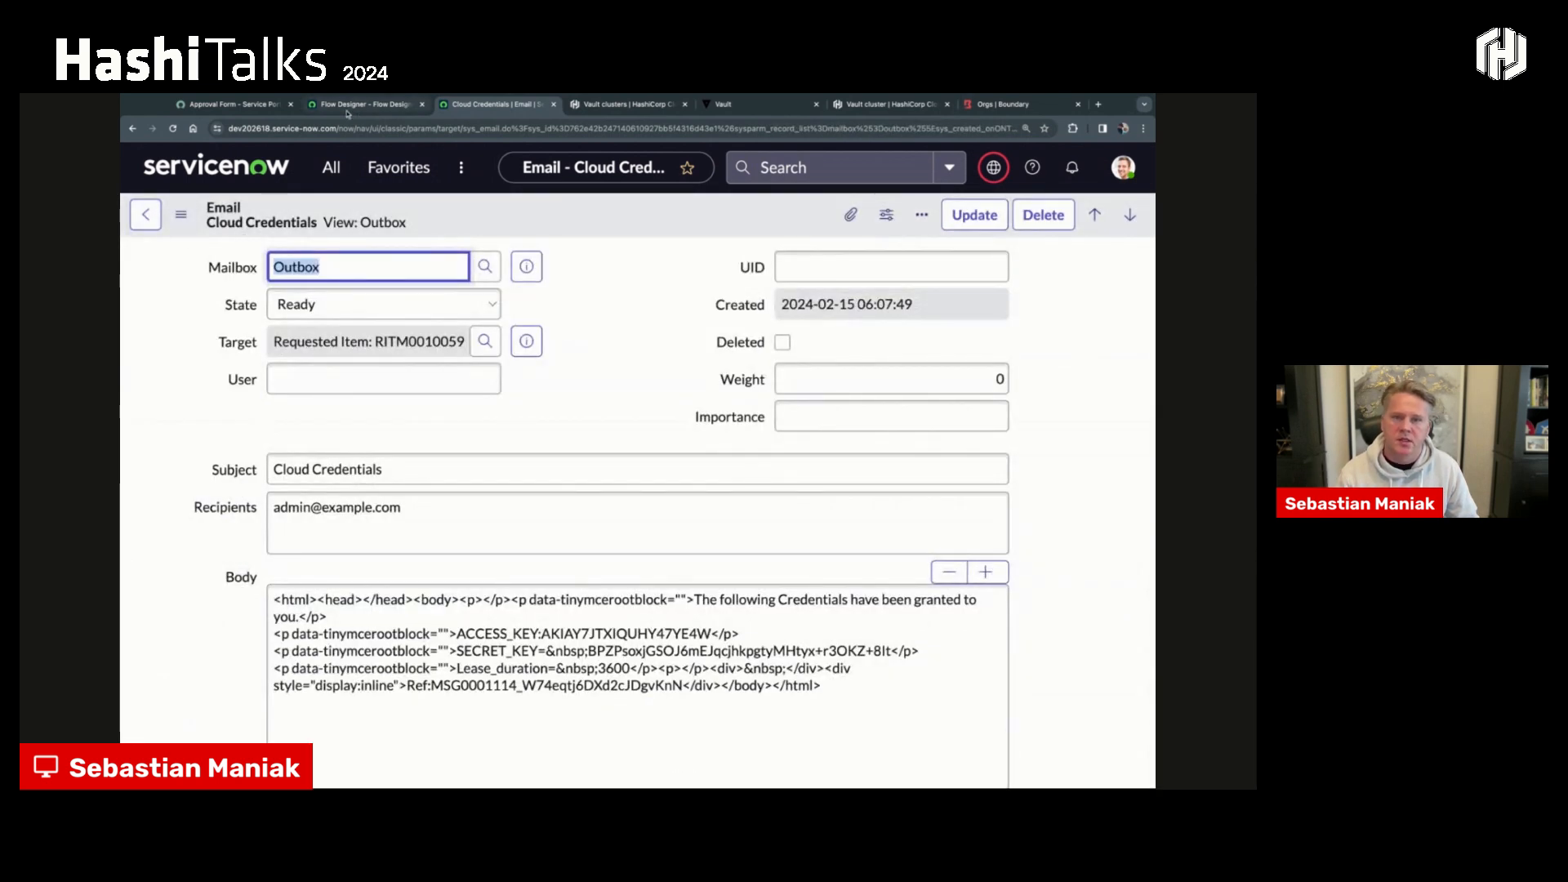
click(237, 104)
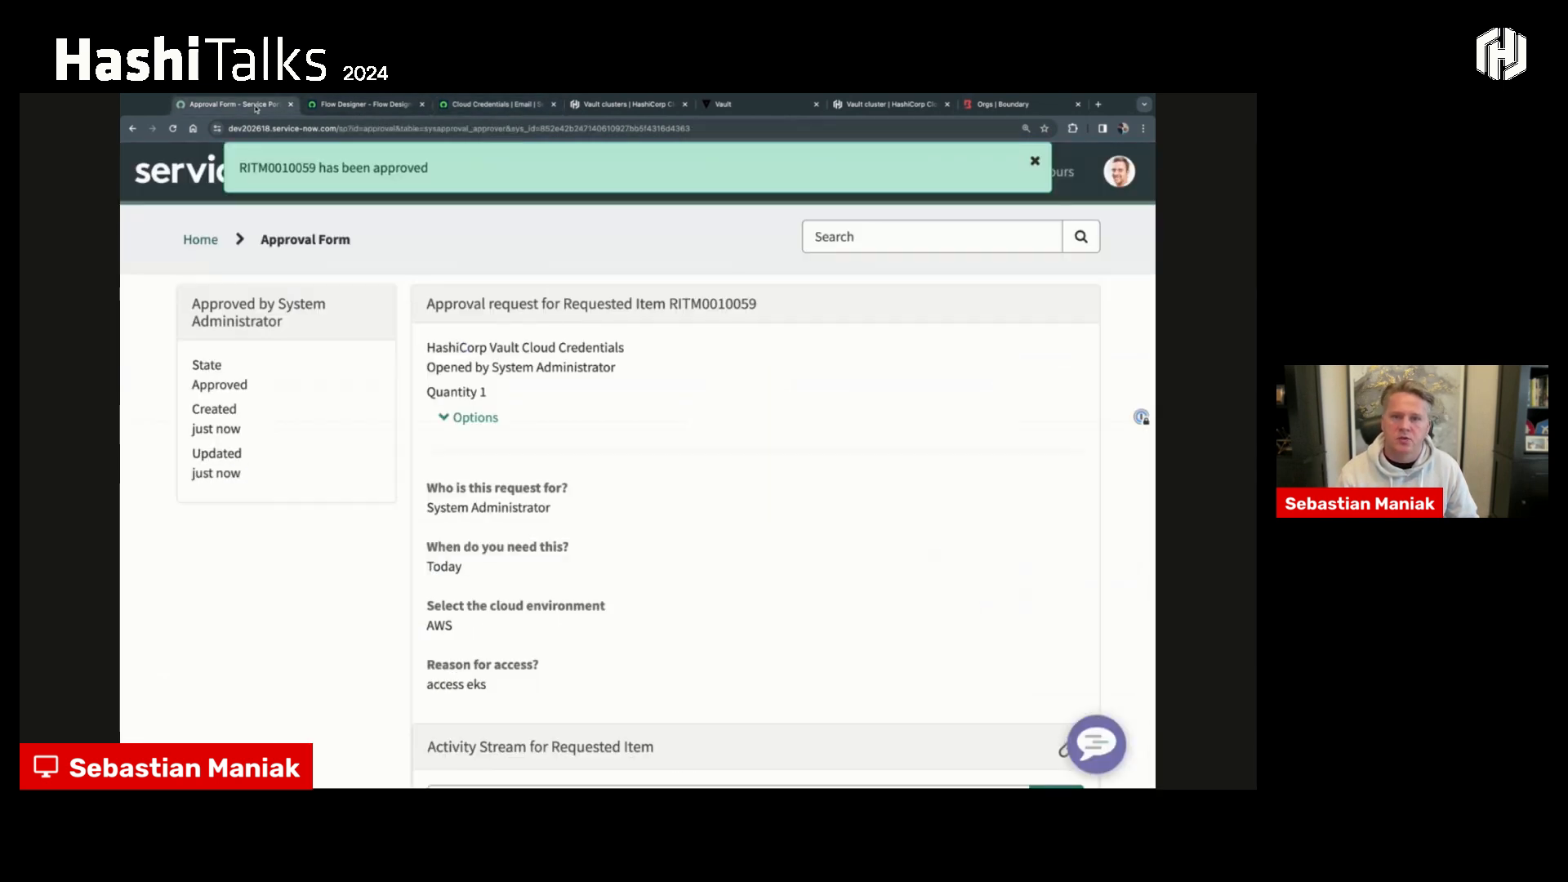
- Return to the service portal home page, switch to Boundary, enlarge the page and open the lab infrastructure org from the global scope
click(211, 239)
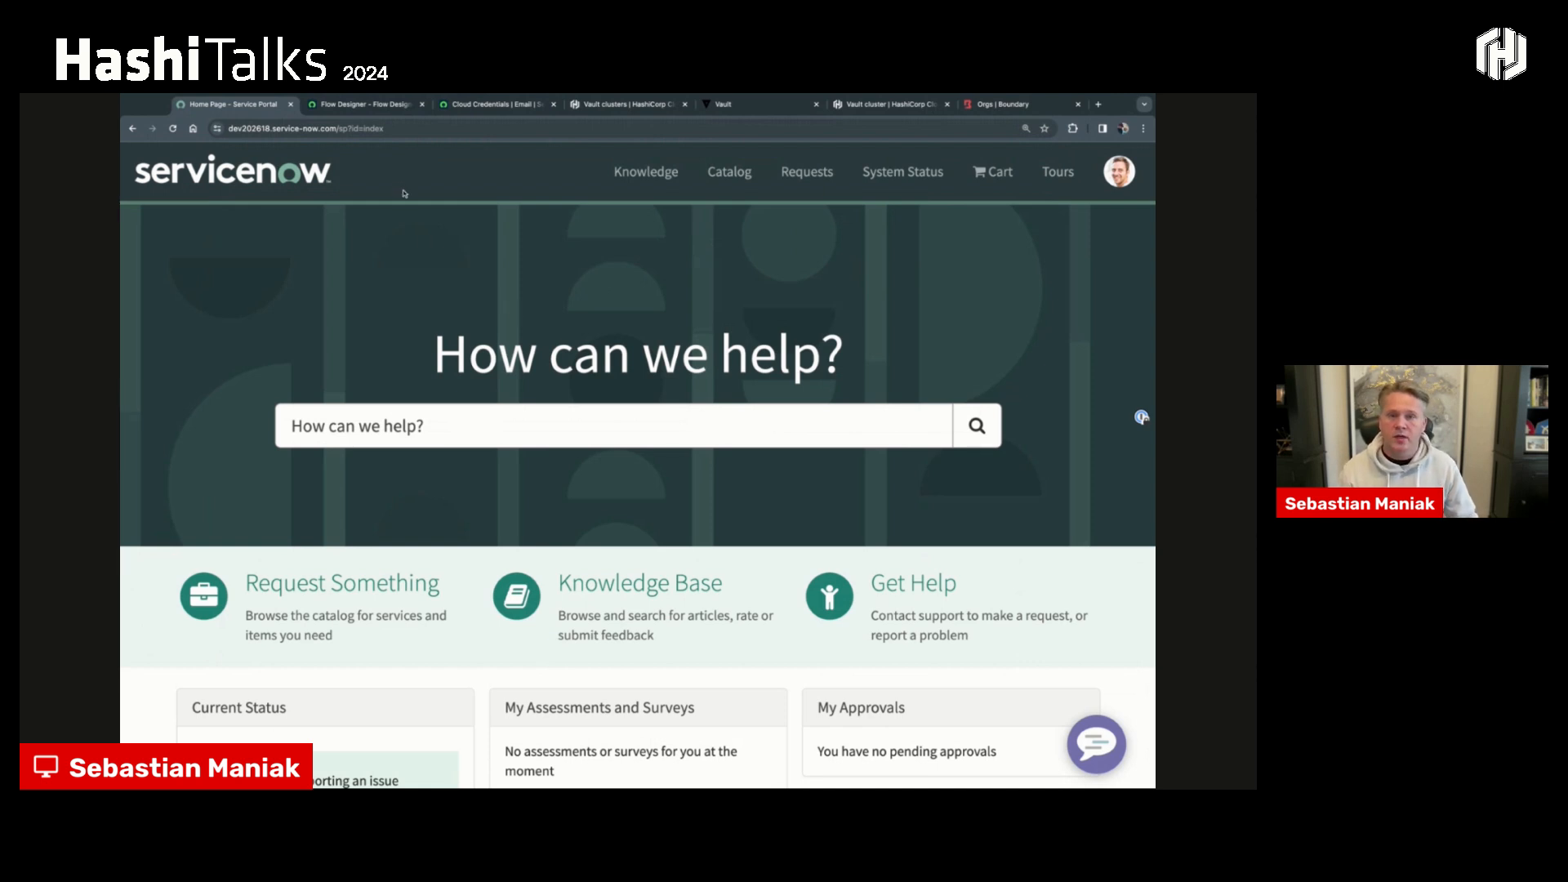
click(1032, 108)
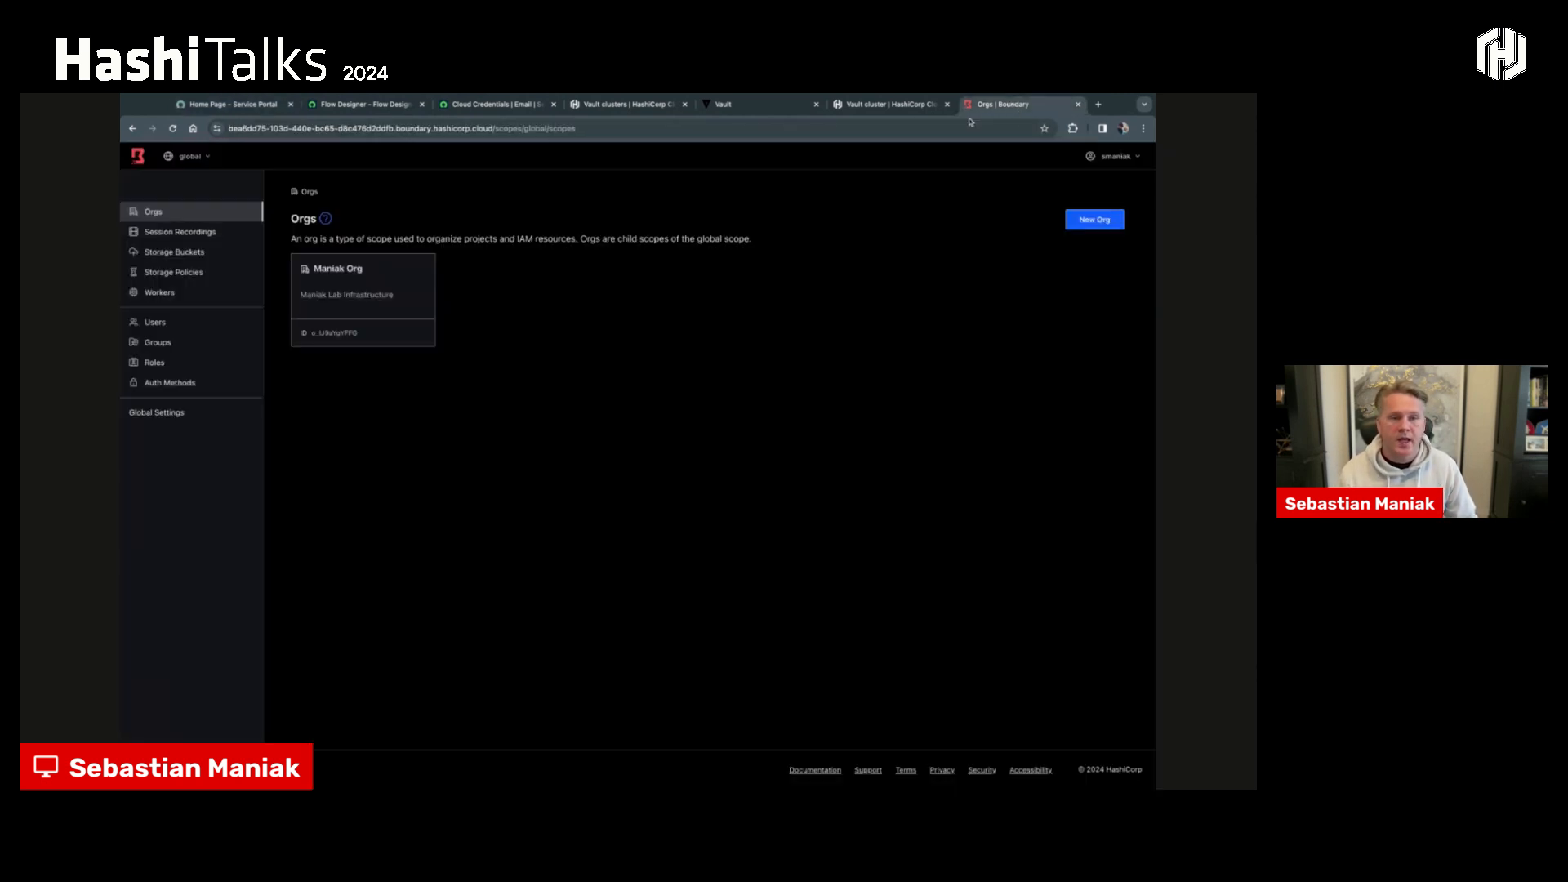
click(190, 157)
key(ctrl+plus)
key(ctrl+plus)
key(ctrl+plus)
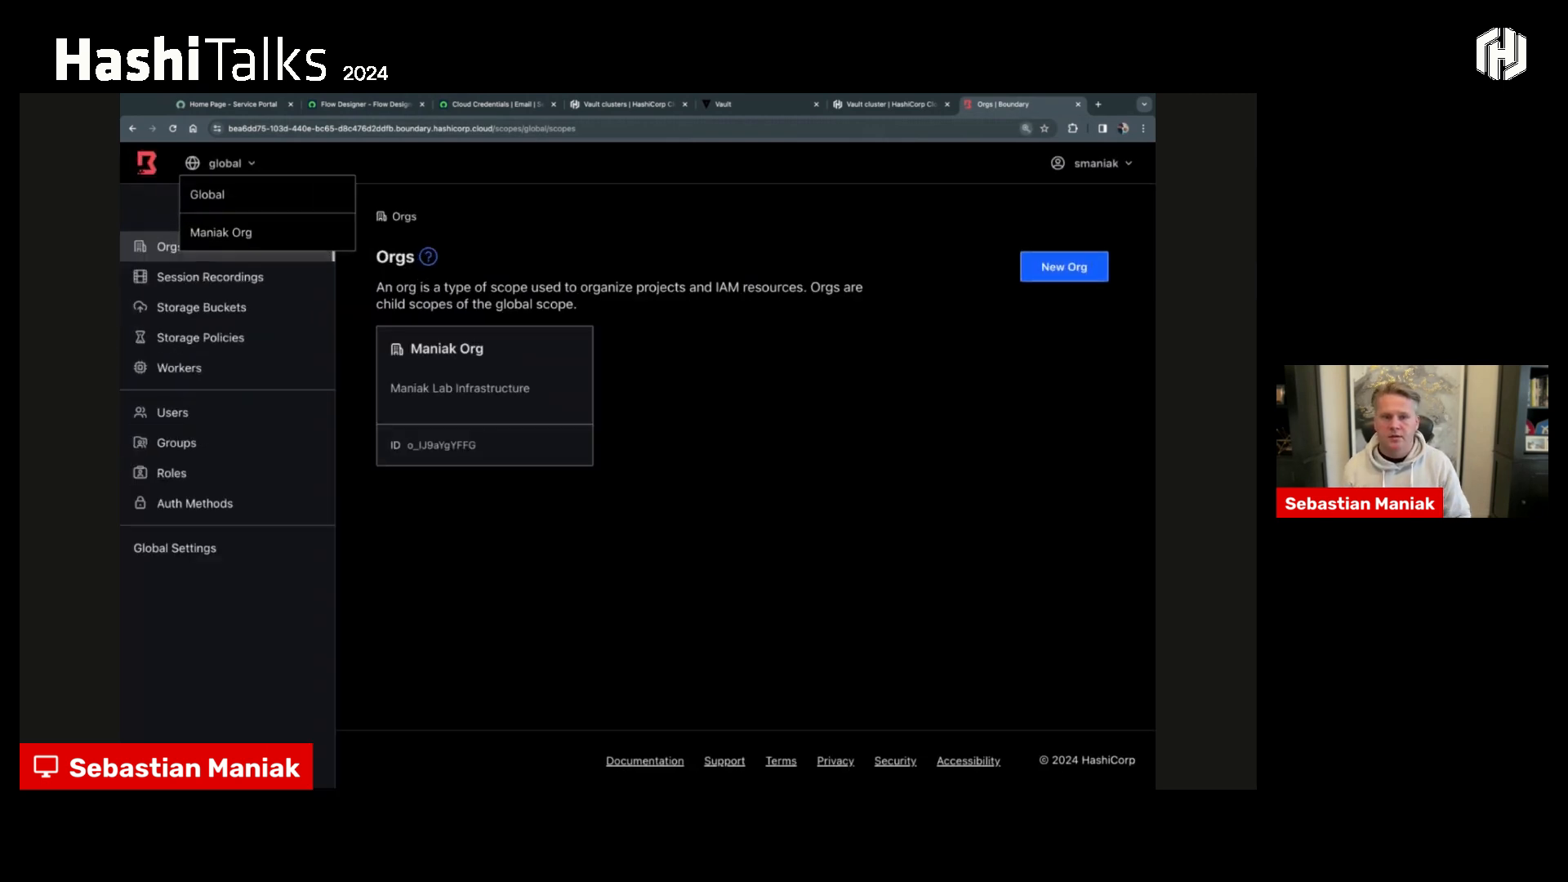
click(445, 320)
click(253, 164)
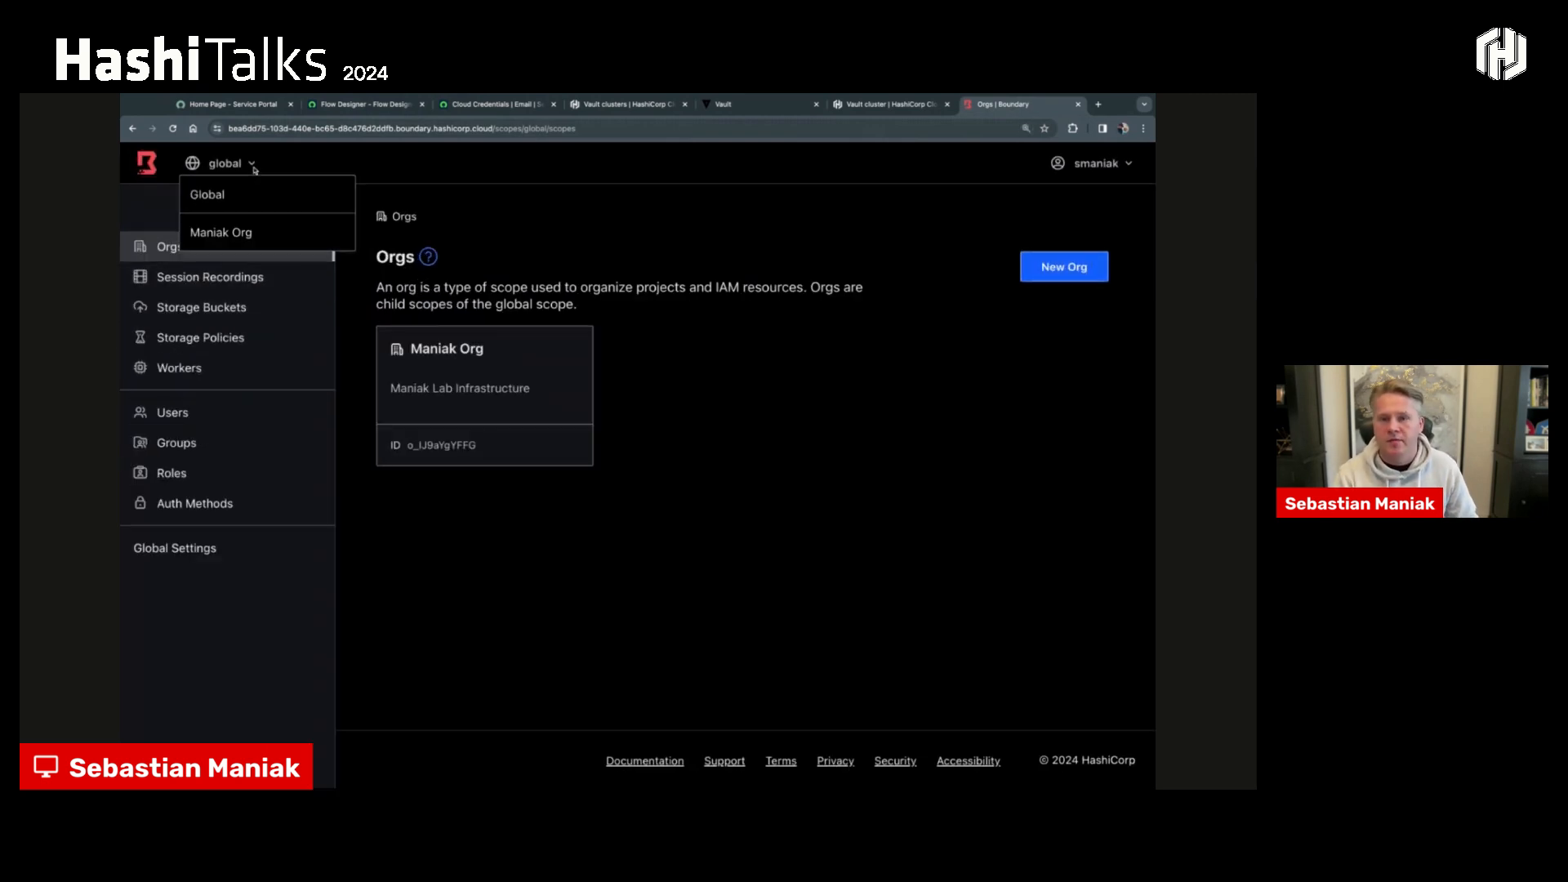
click(233, 194)
click(244, 167)
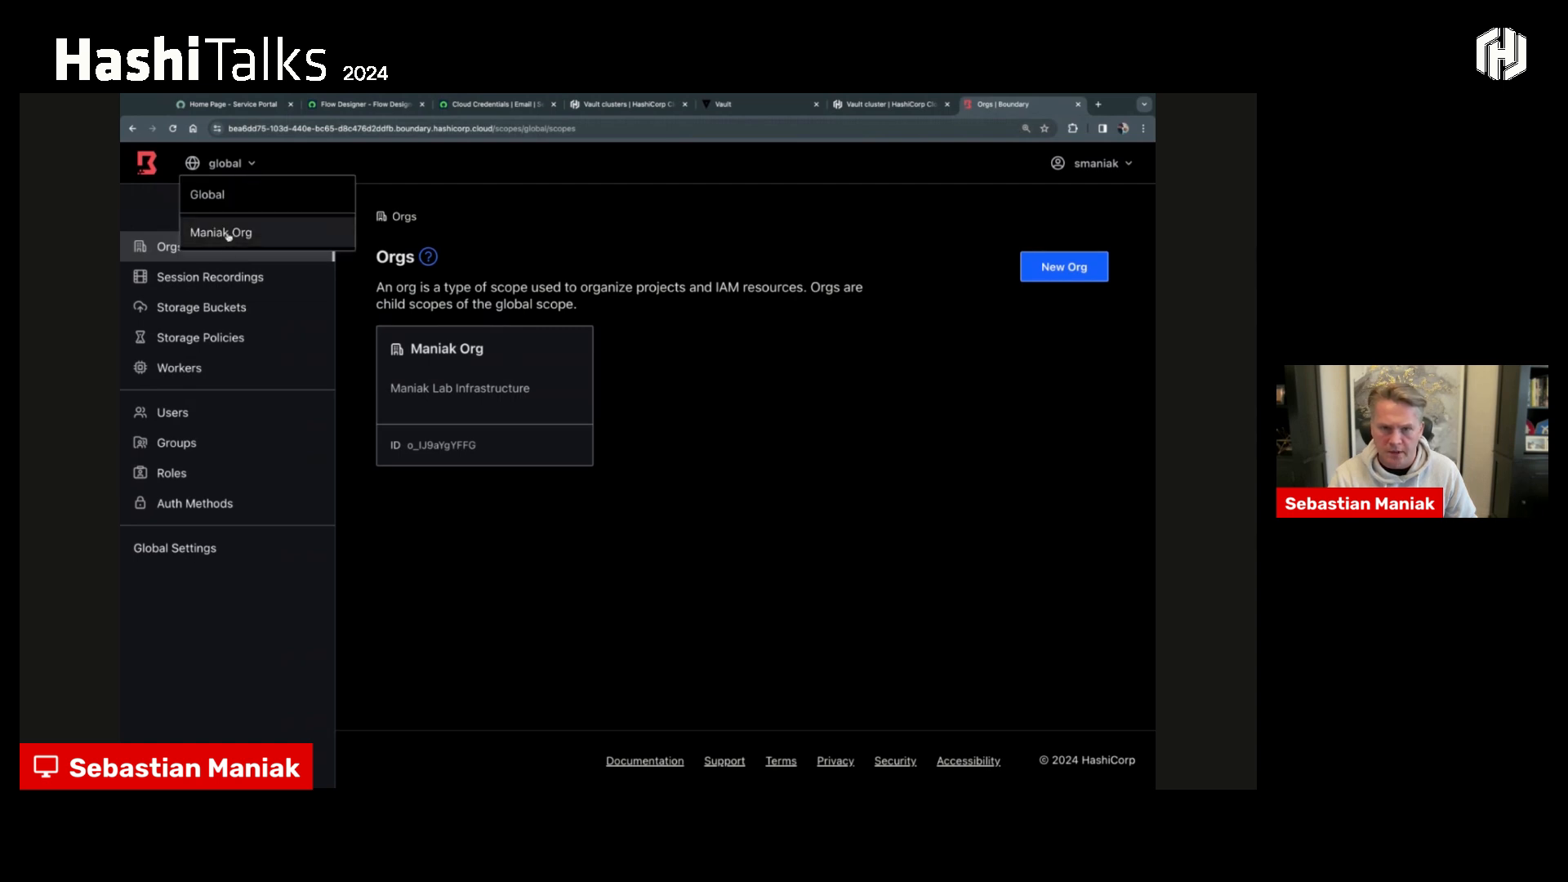
click(482, 365)
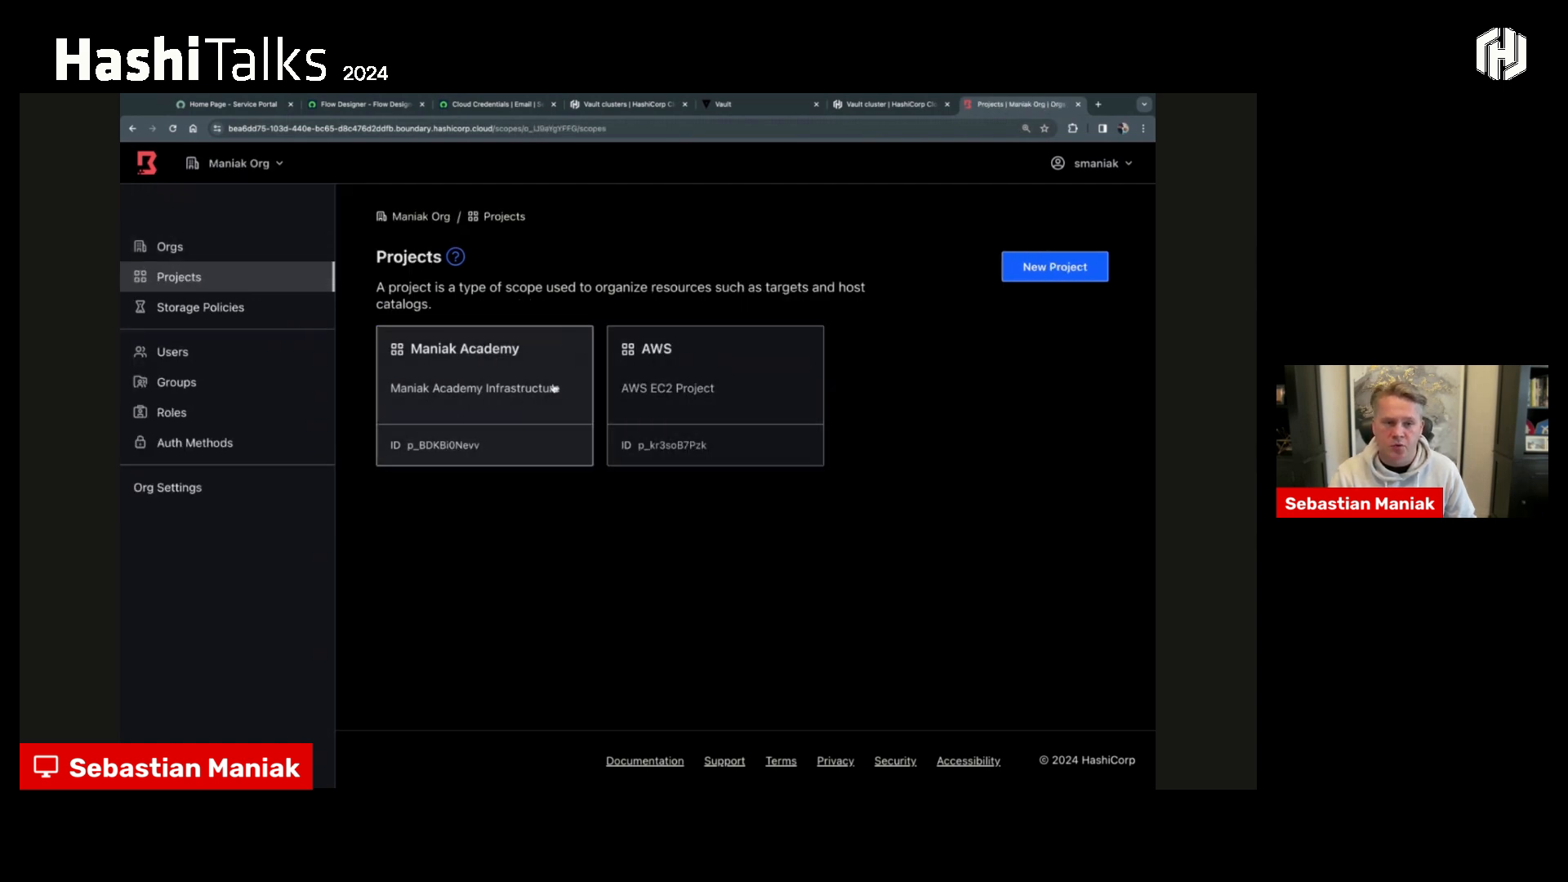
- Open the AWS project's linux target and view its injected application credentials
click(715, 392)
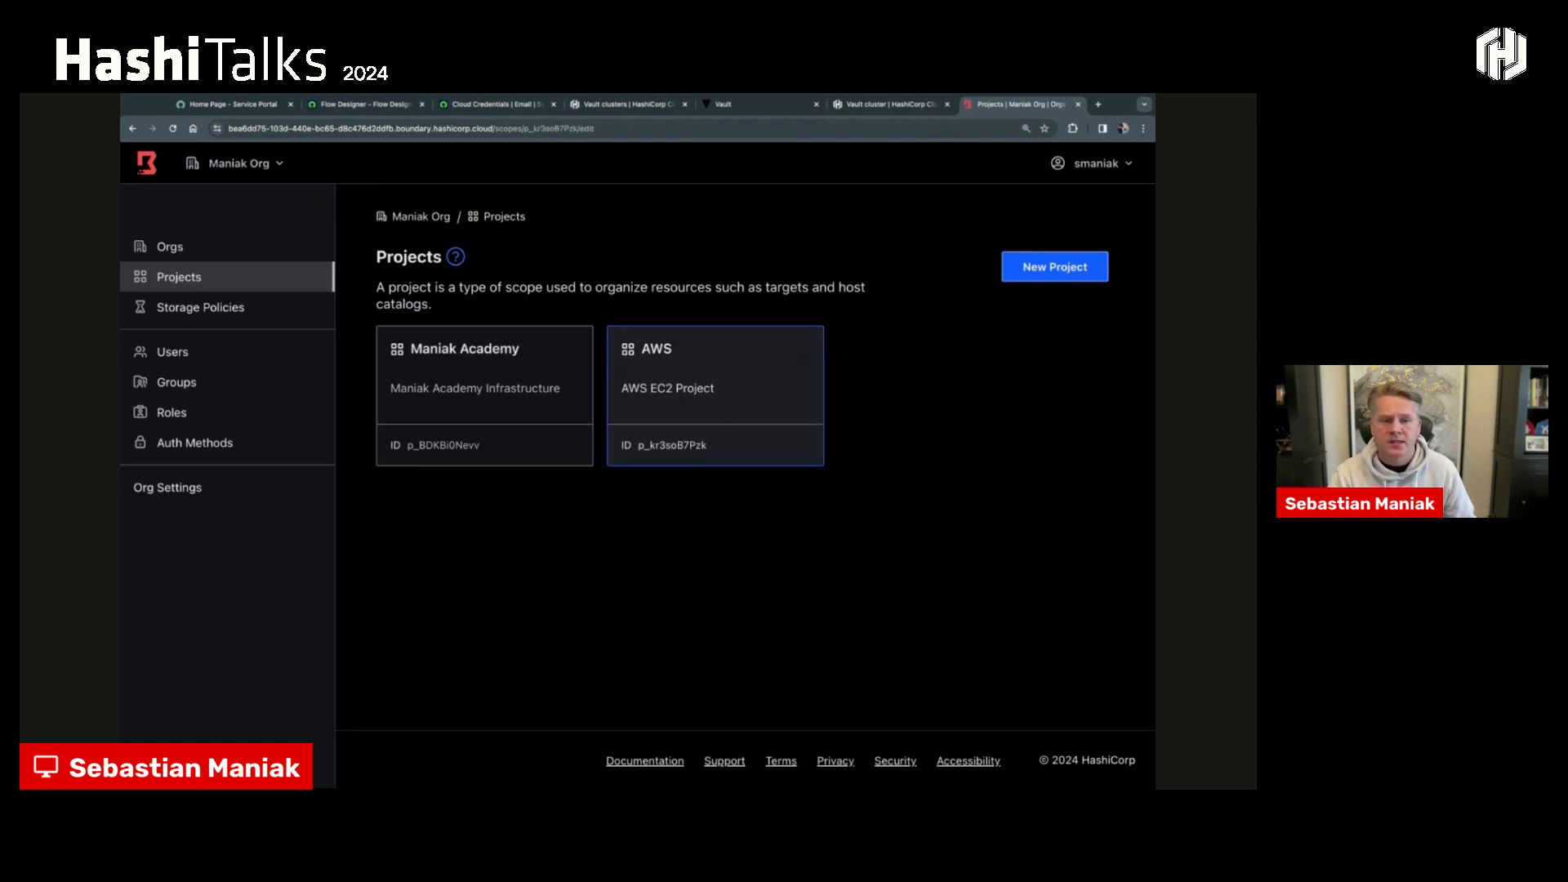
click(222, 359)
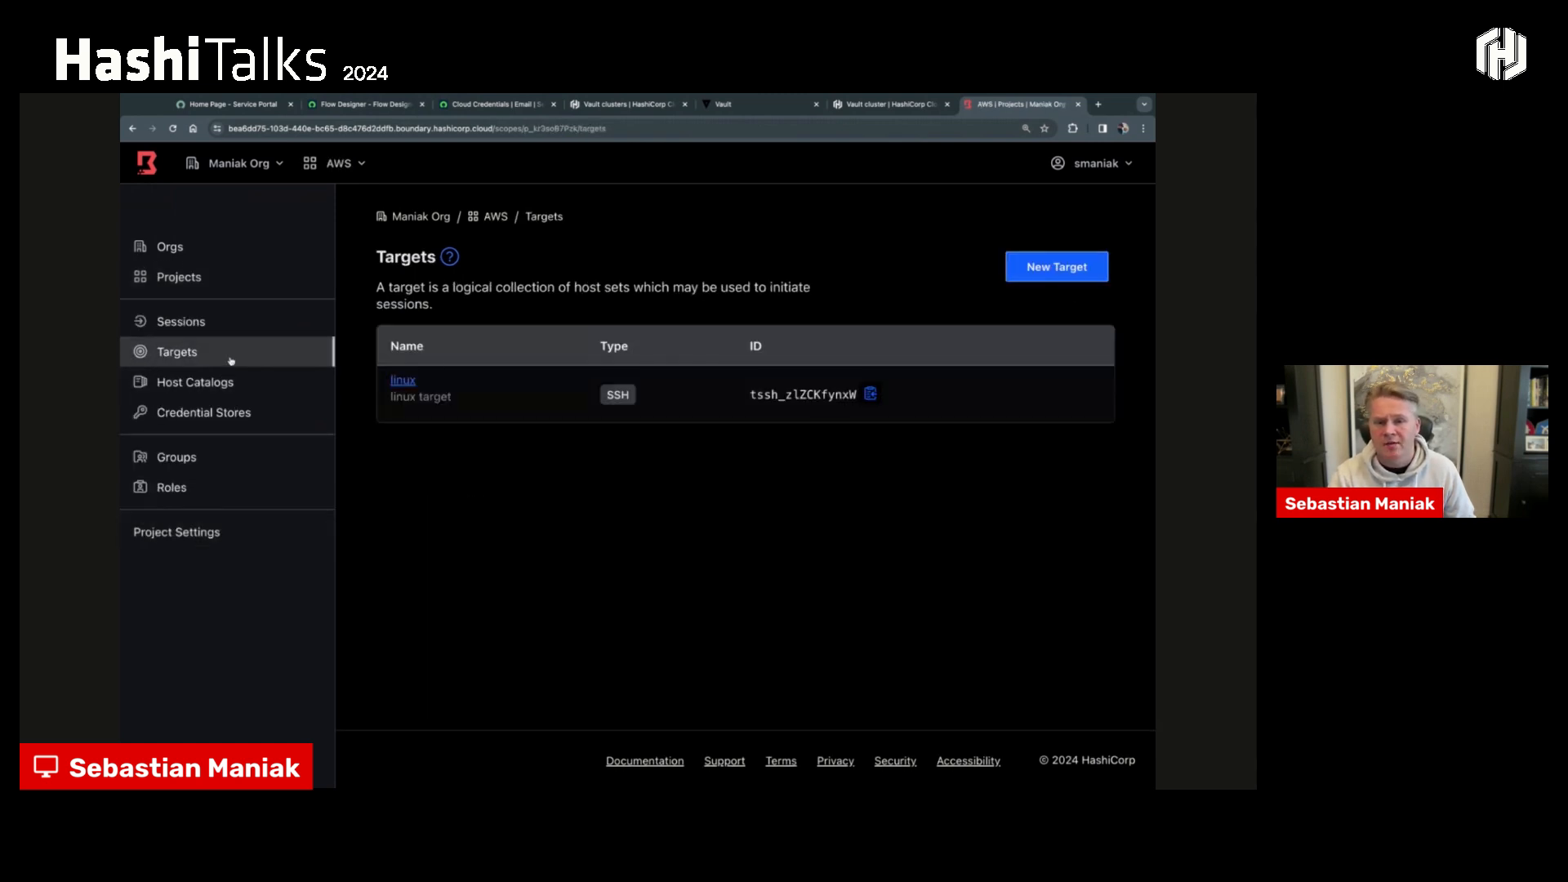
click(403, 380)
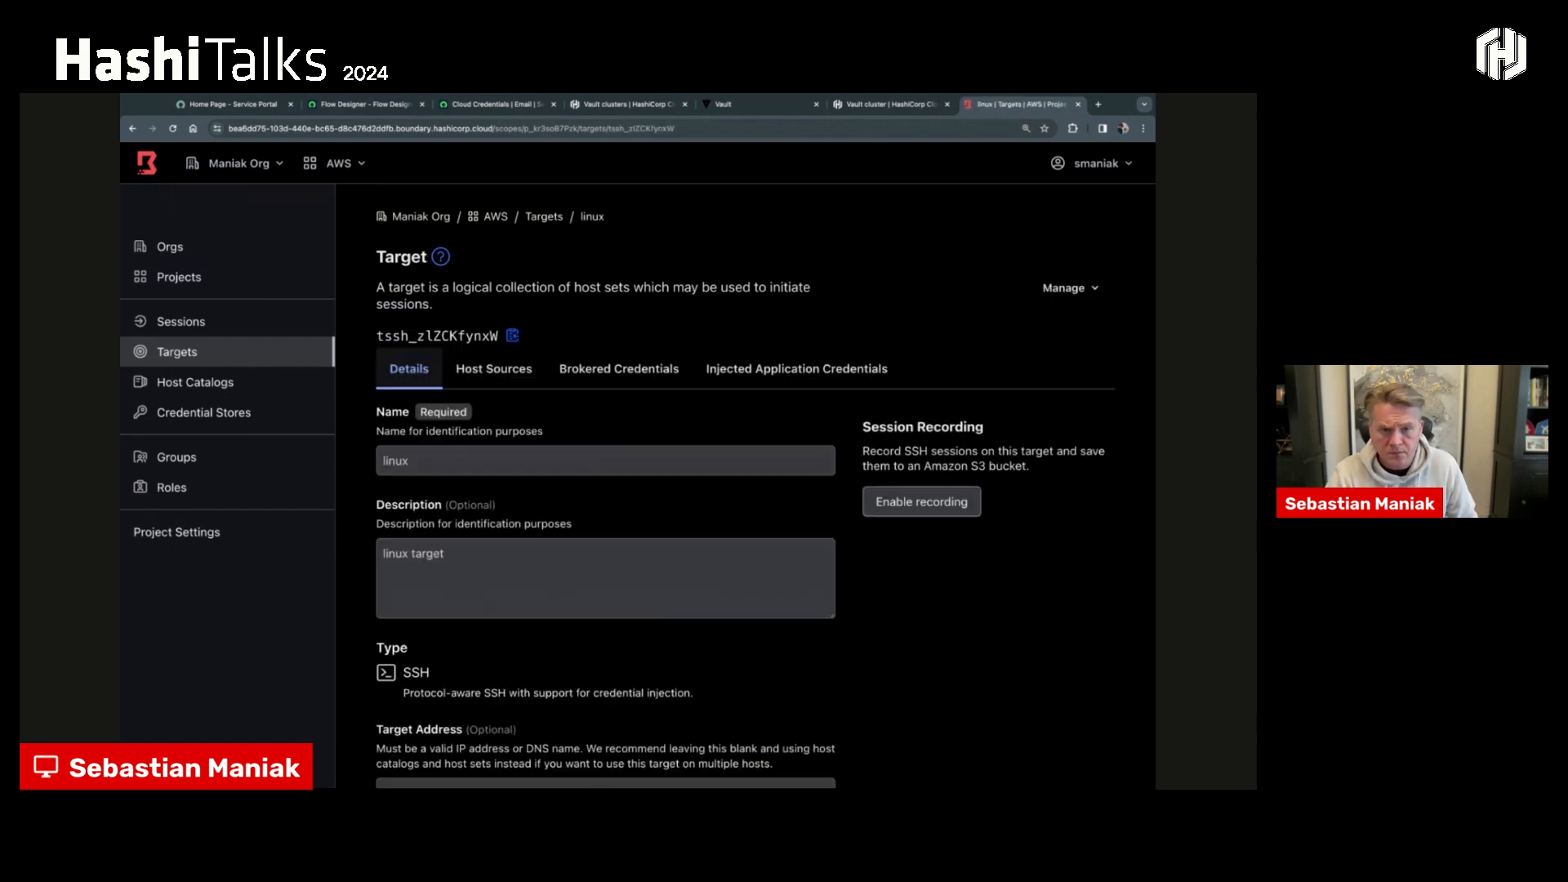
click(737, 379)
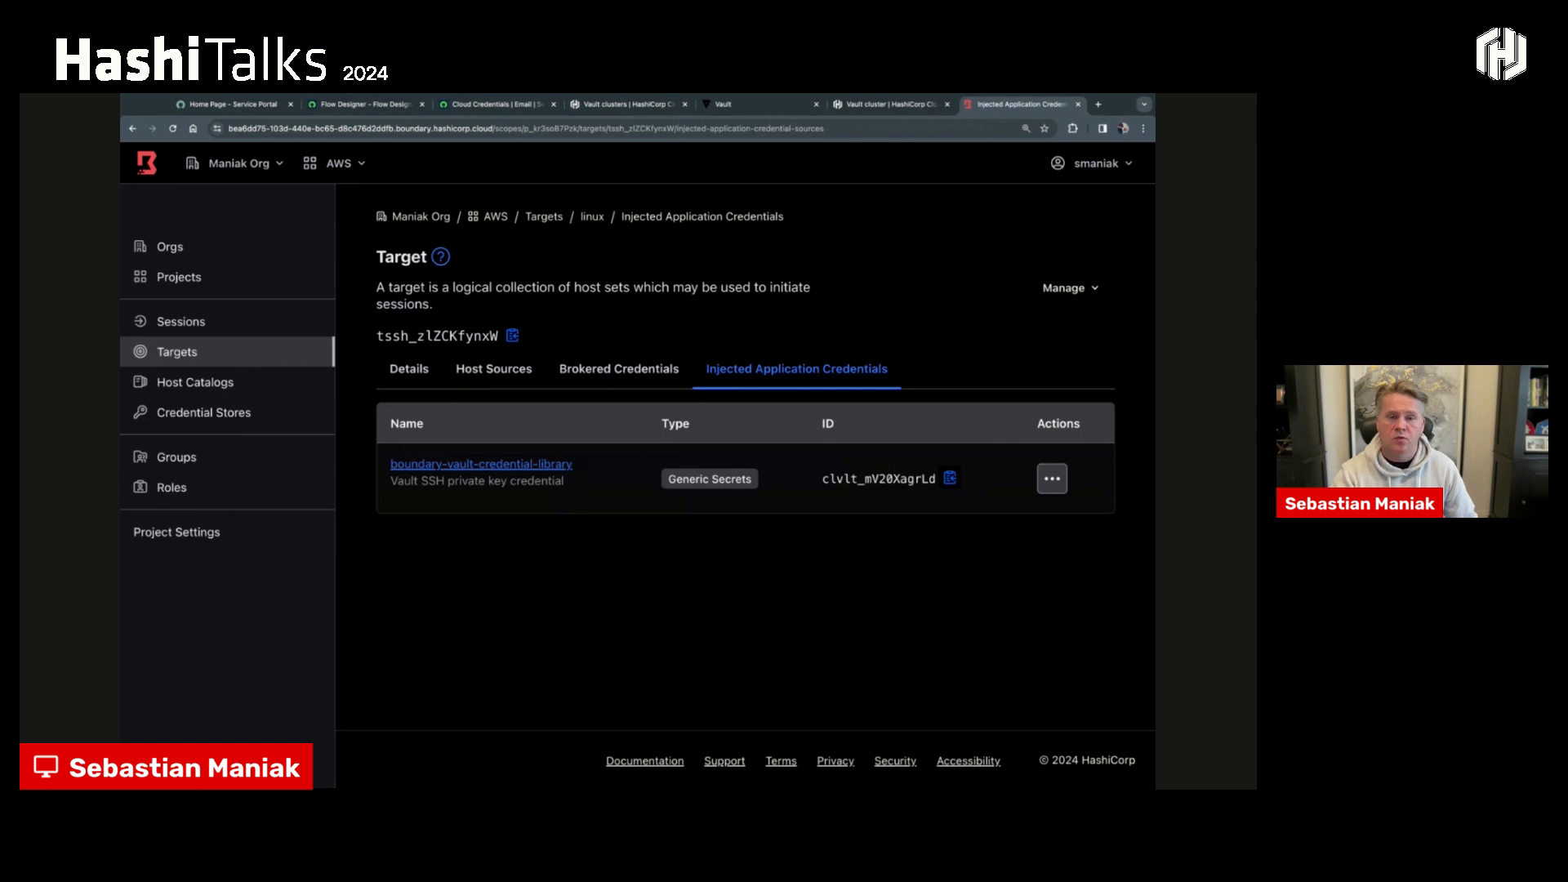
- Open the AWS project's Vault credential store and examine its address and worker filter
click(248, 420)
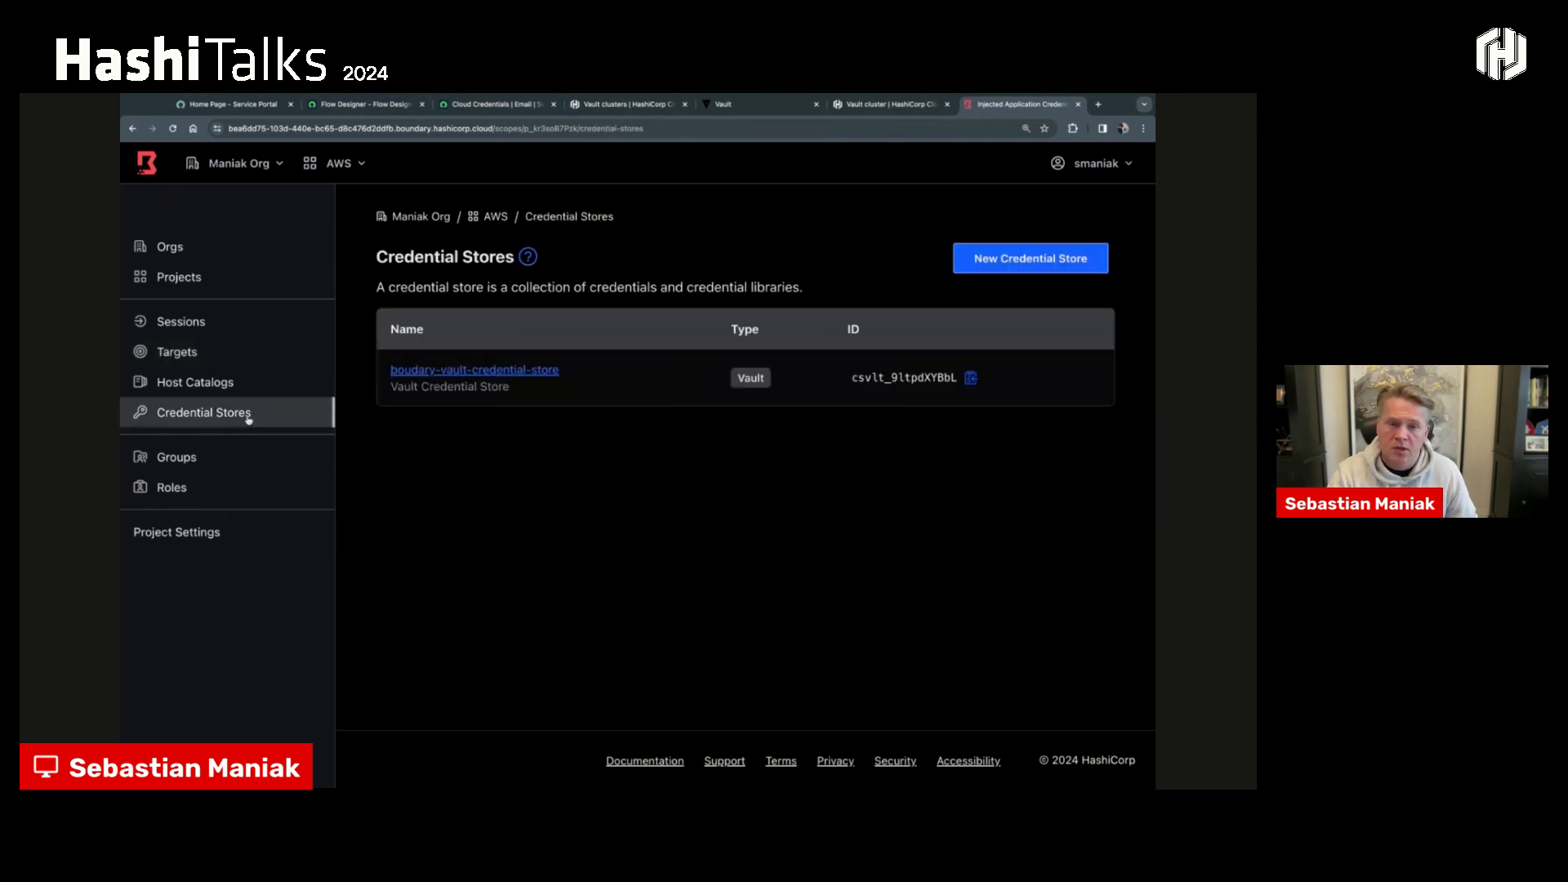
click(492, 374)
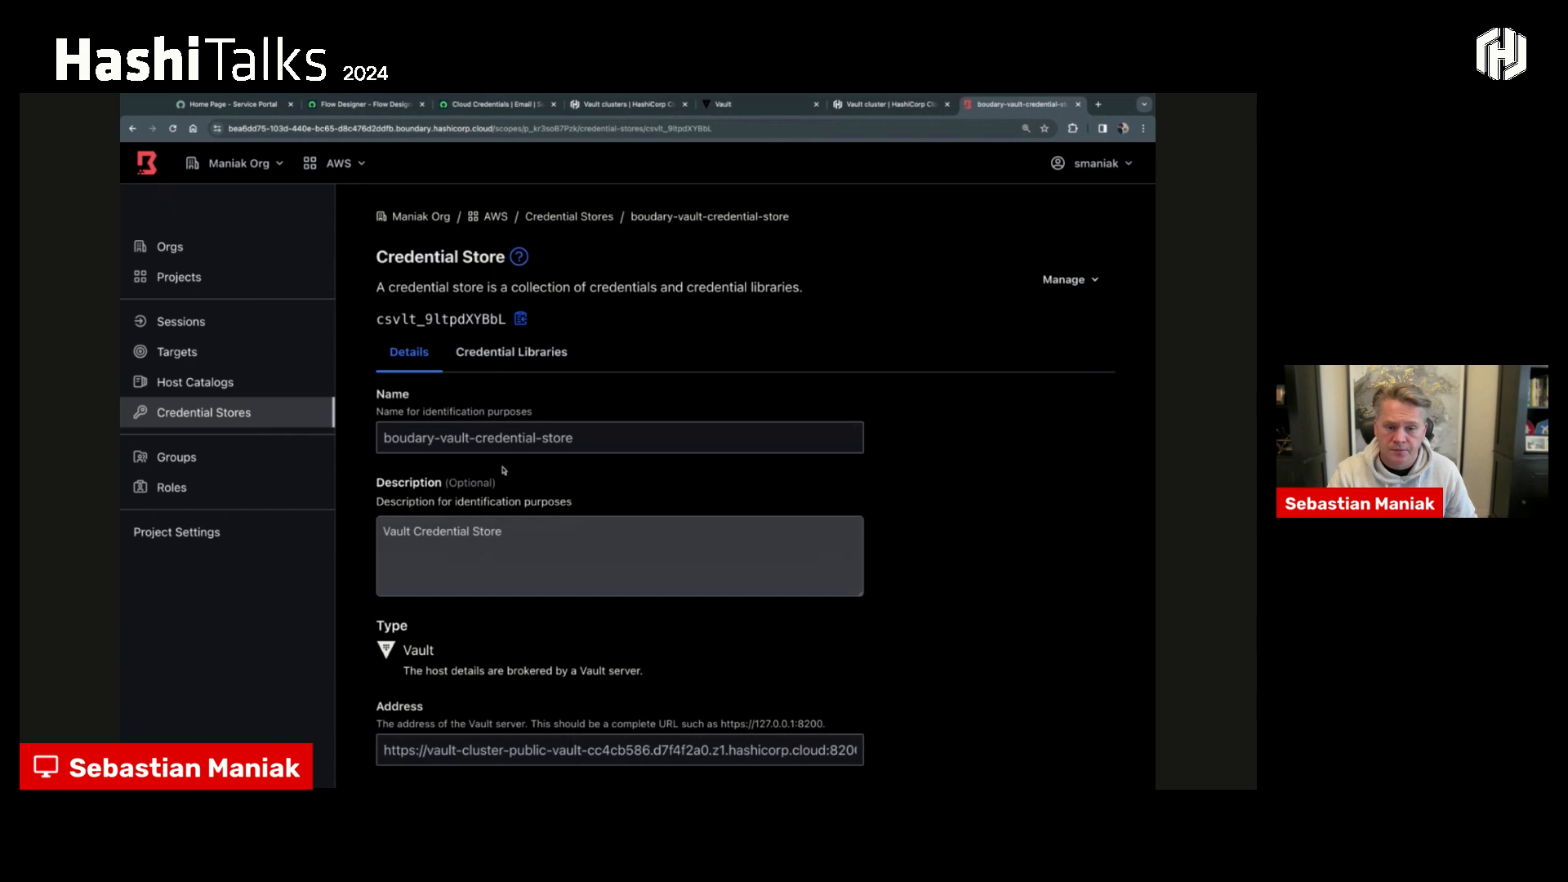
scroll(517, 570, down, 3)
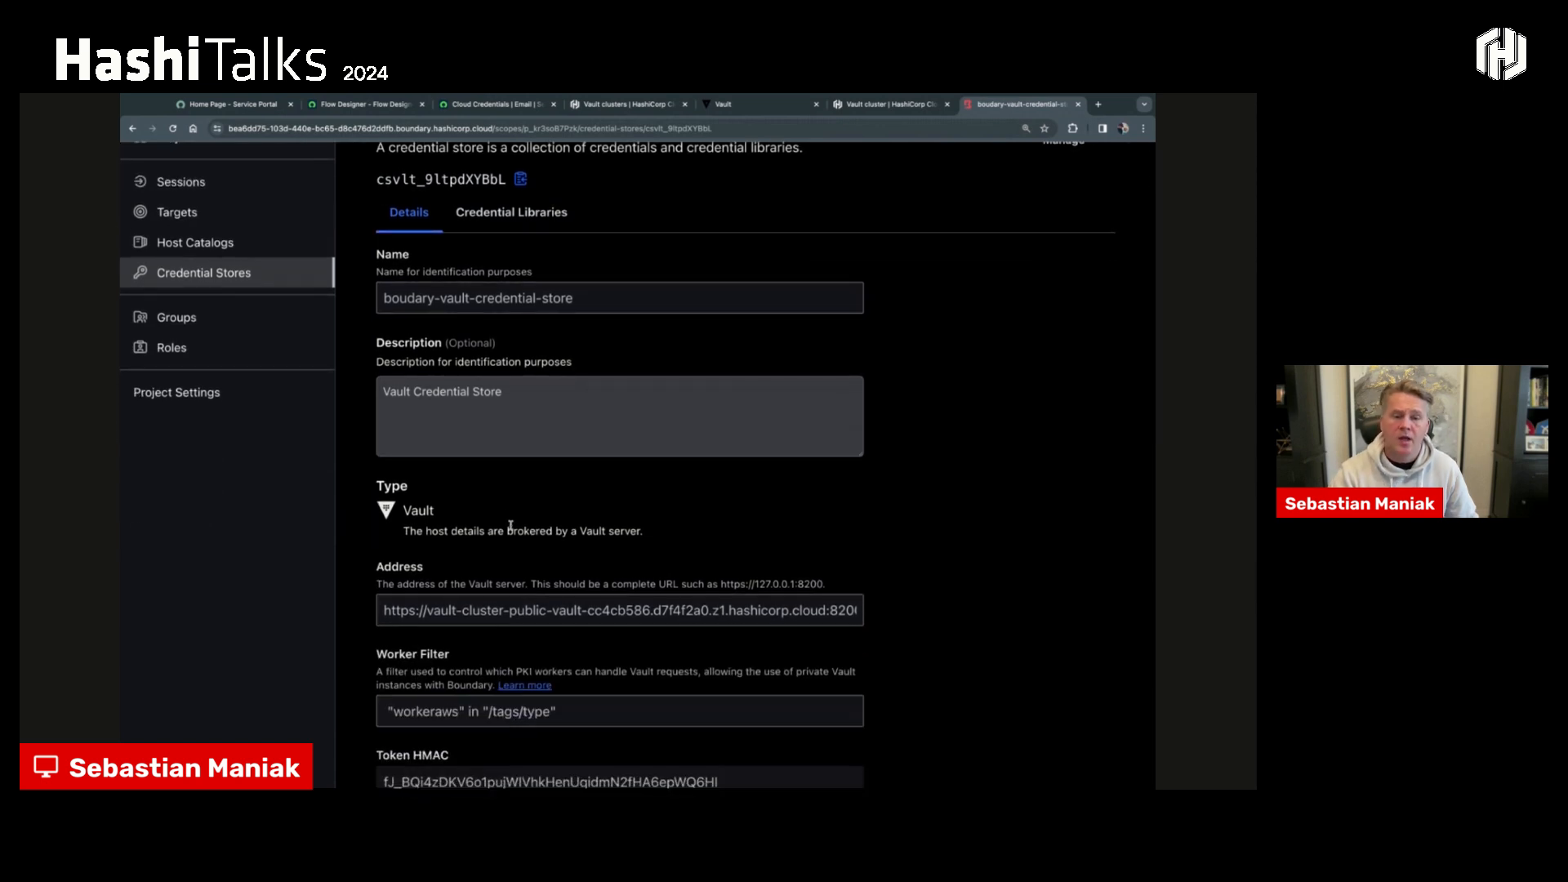
double_click(436, 717)
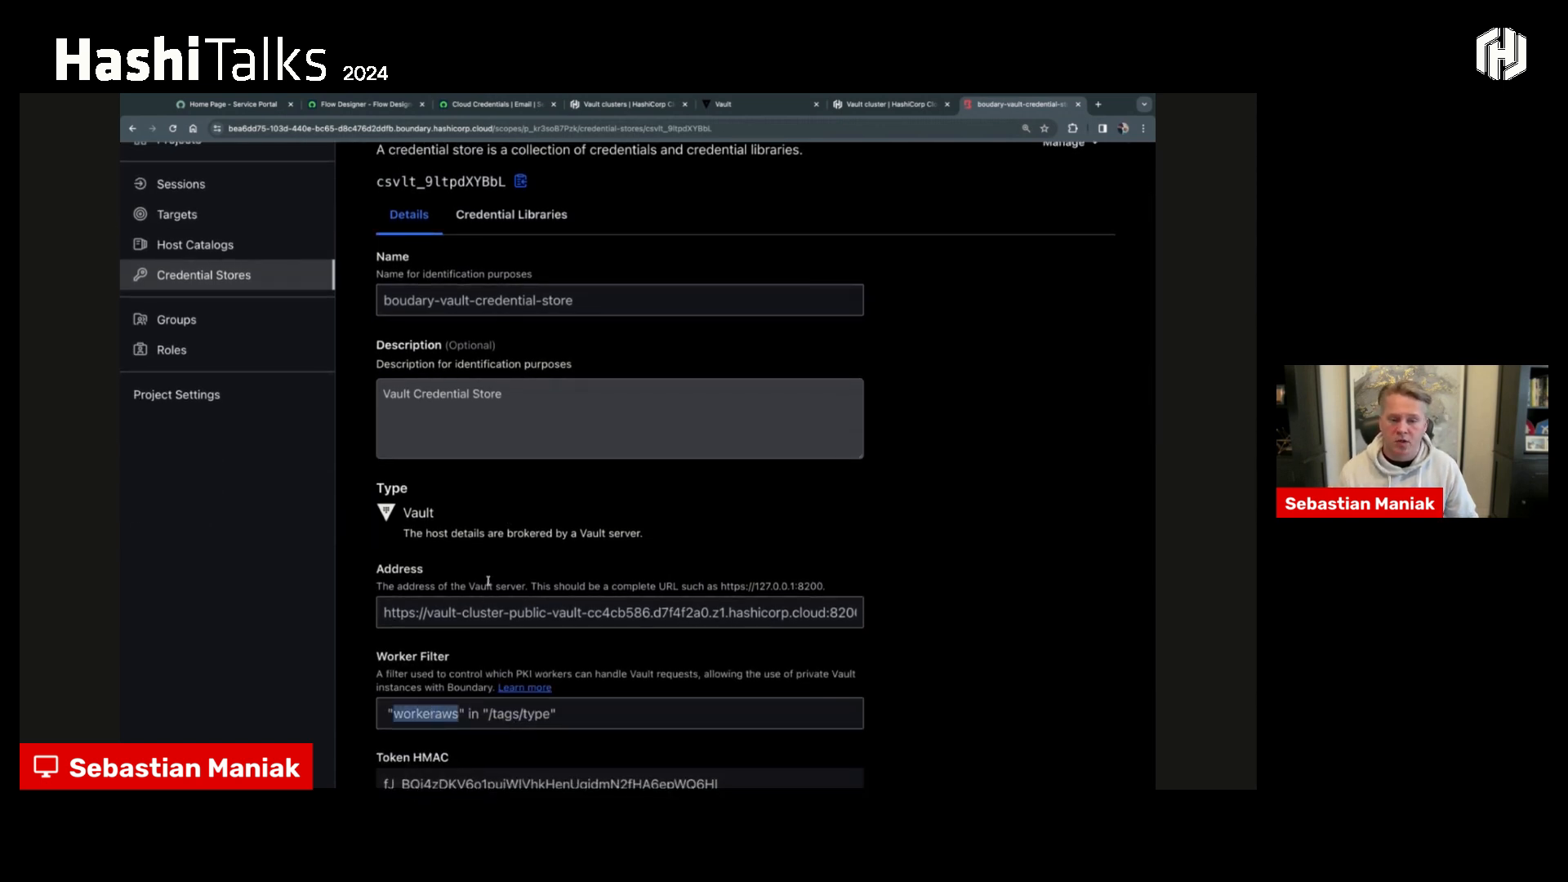
scroll(488, 581, up, 1)
scroll(487, 582, up, 1)
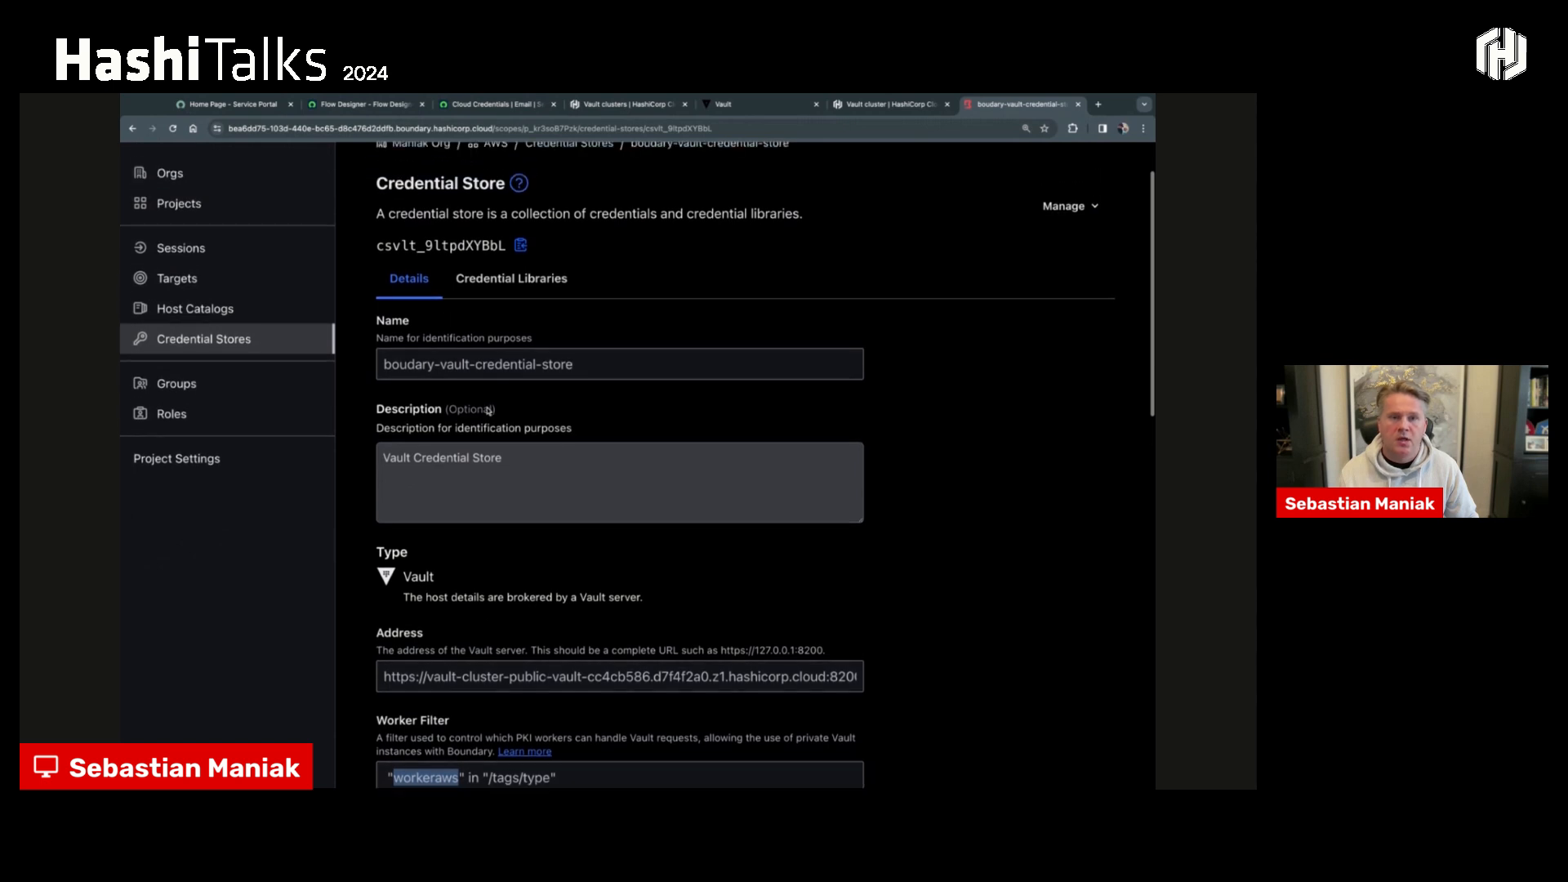
- Open the store's boundary-vault-credential-library and examine its Vault path and HTTP method
click(499, 287)
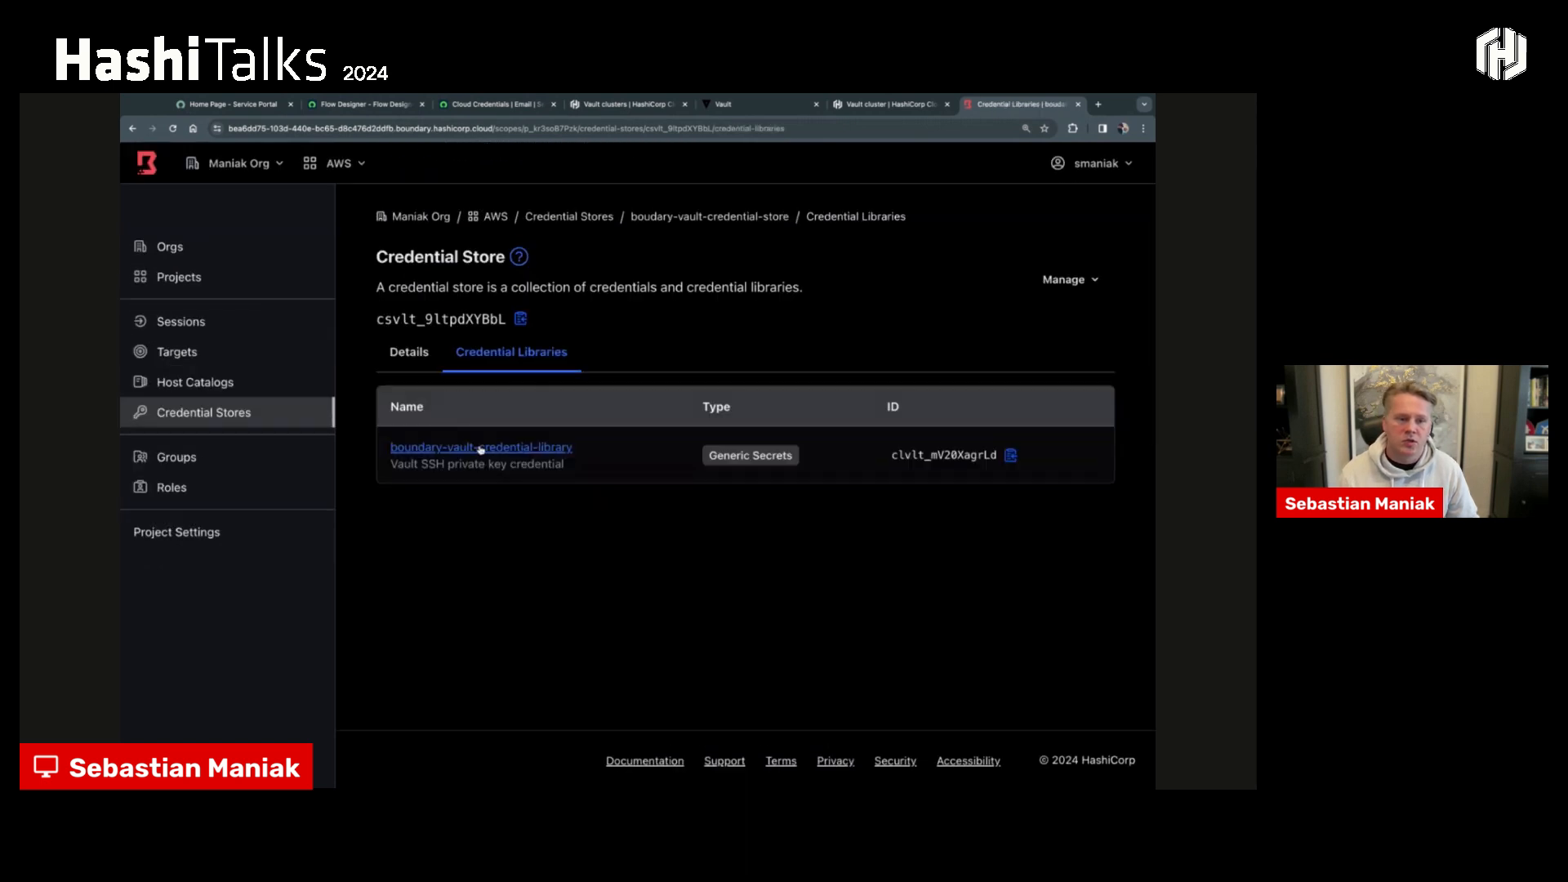
click(481, 448)
scroll(479, 467, down, 1)
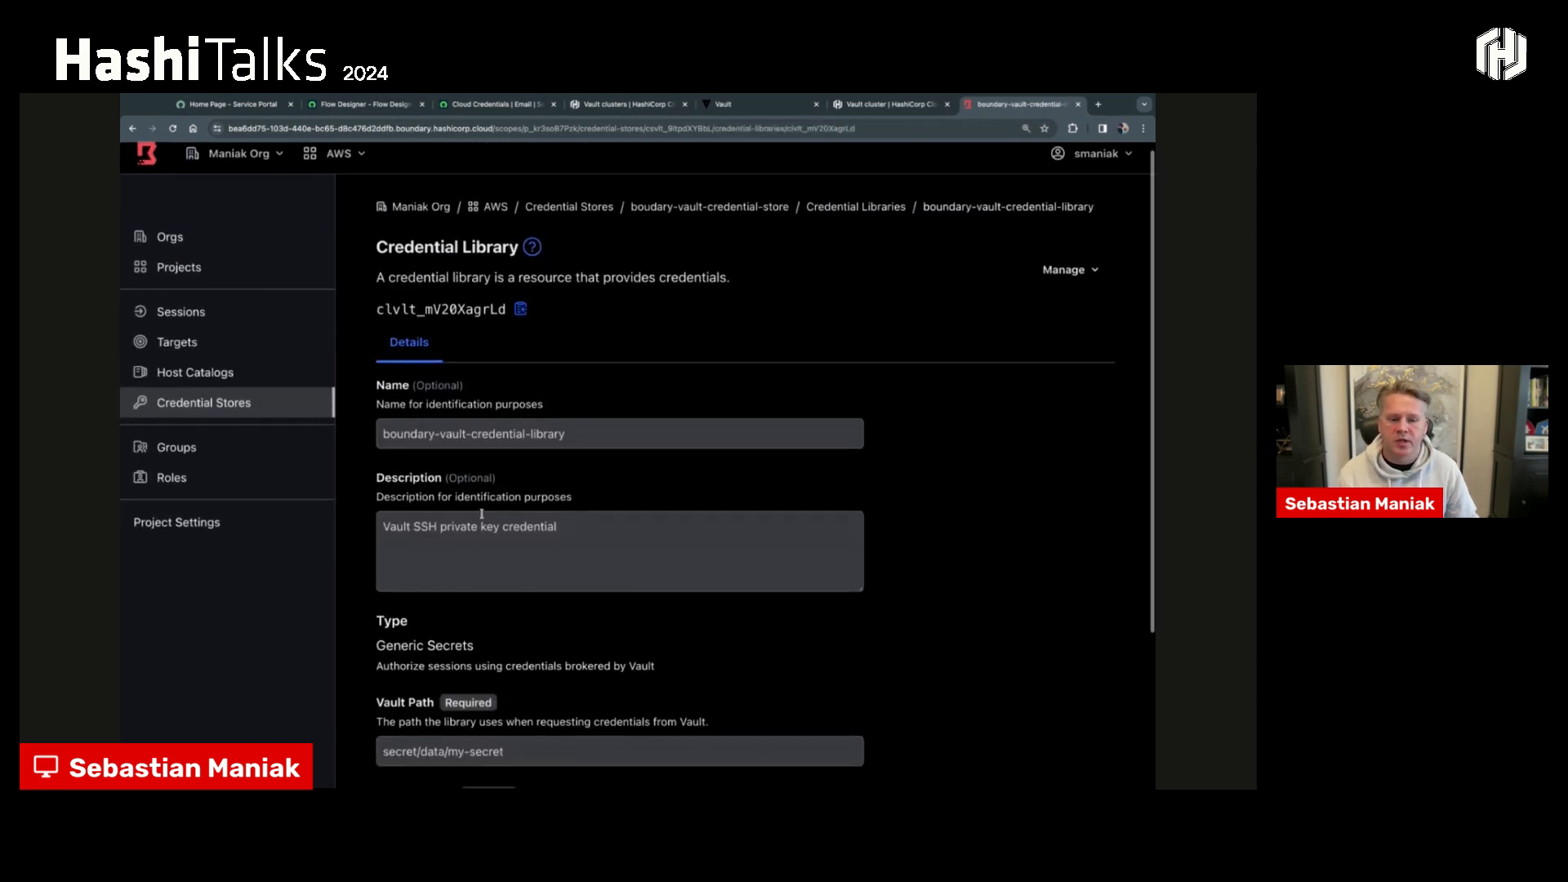
drag(508, 754, 383, 752)
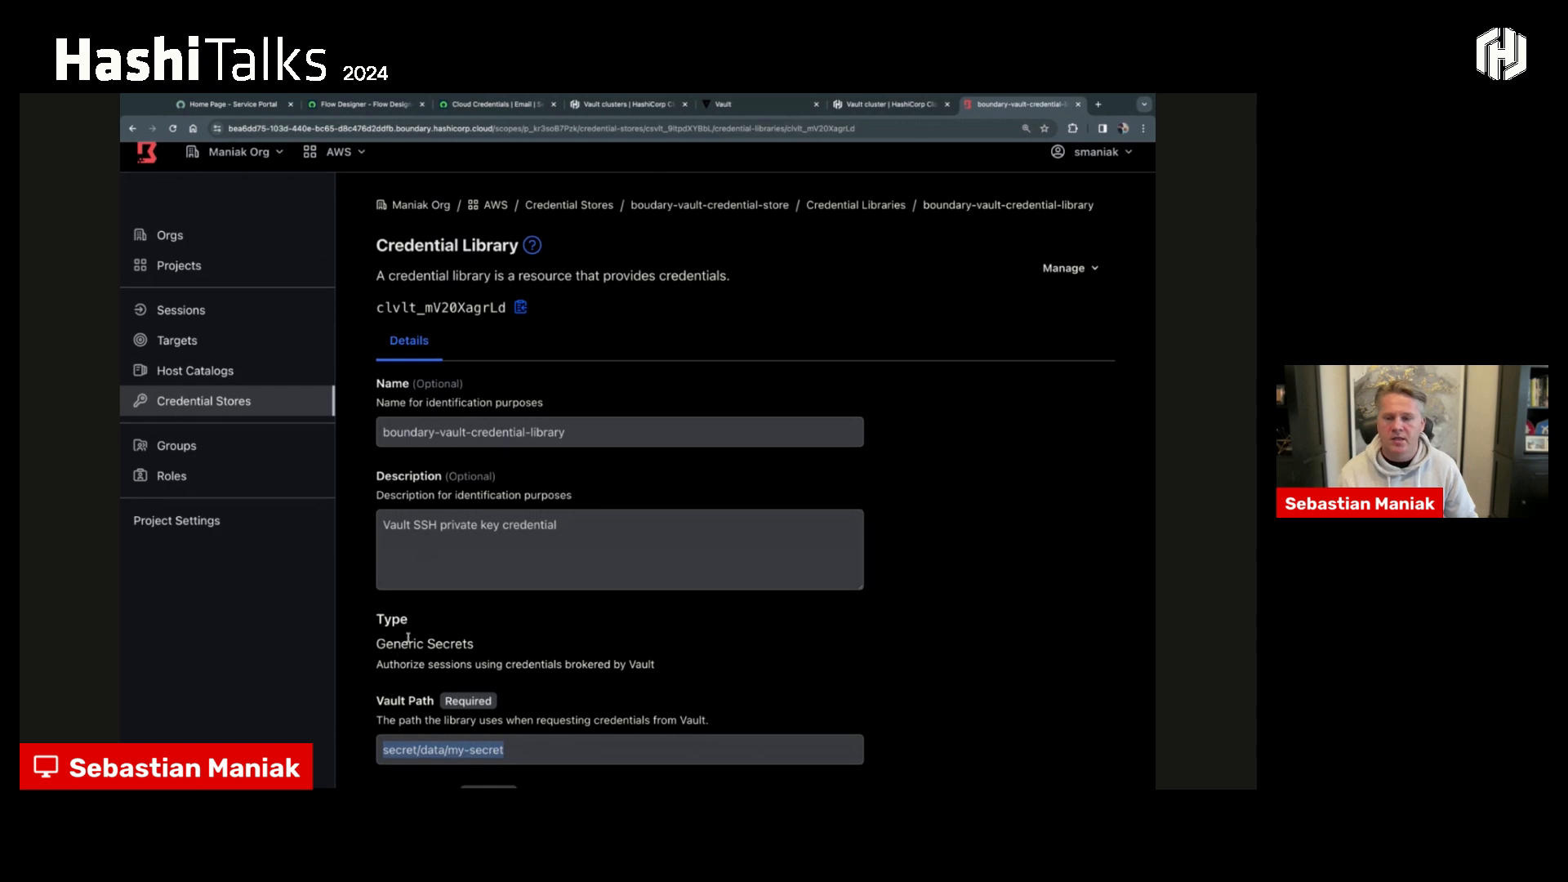
scroll(410, 642, down, 2)
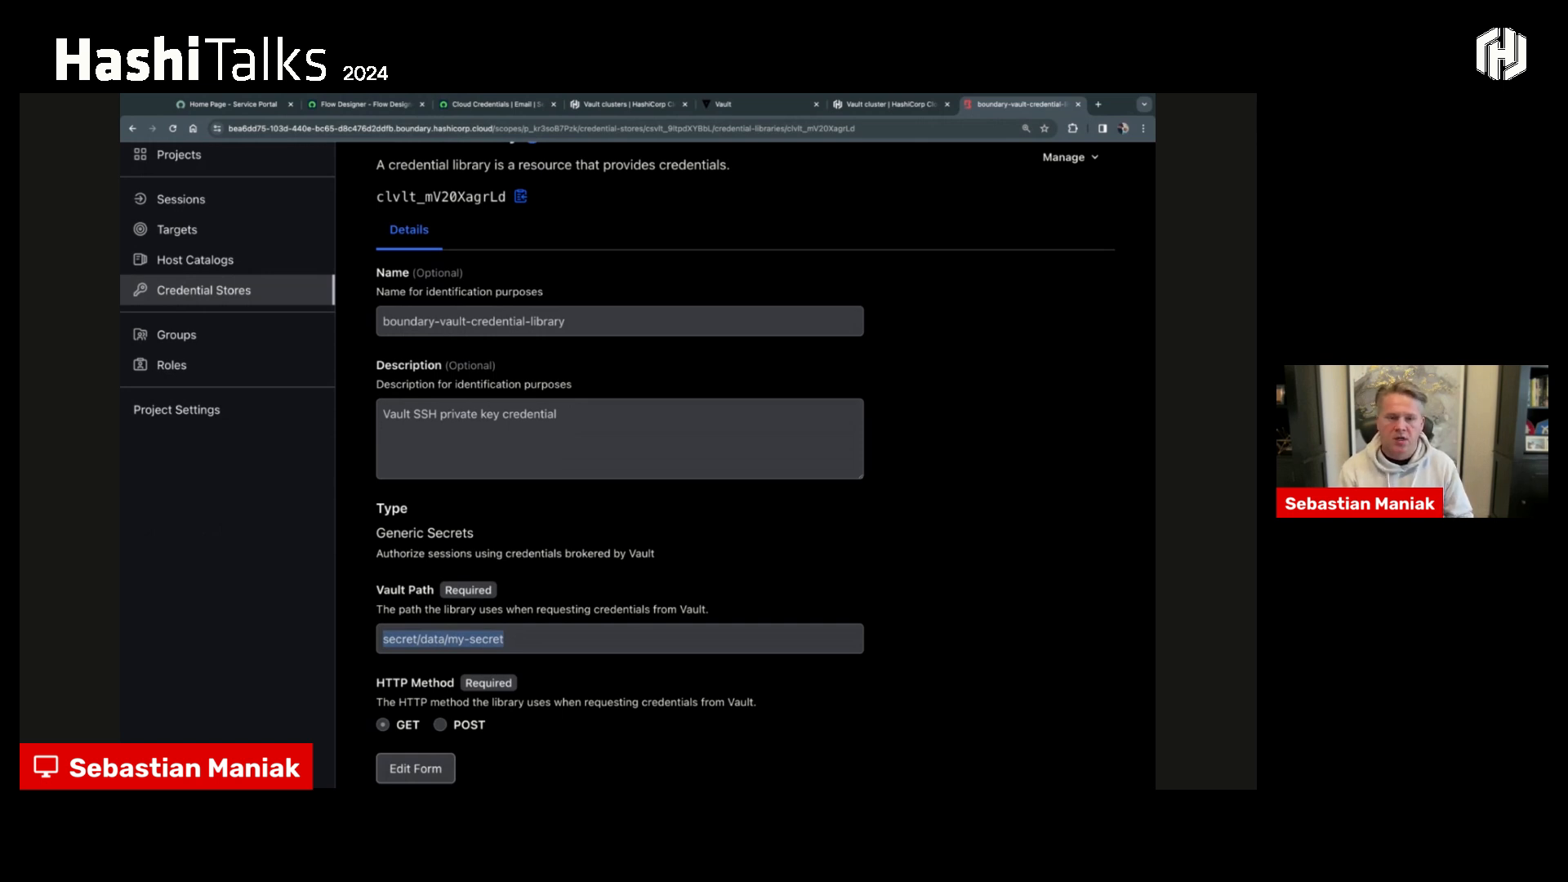
scroll(413, 444, up, 3)
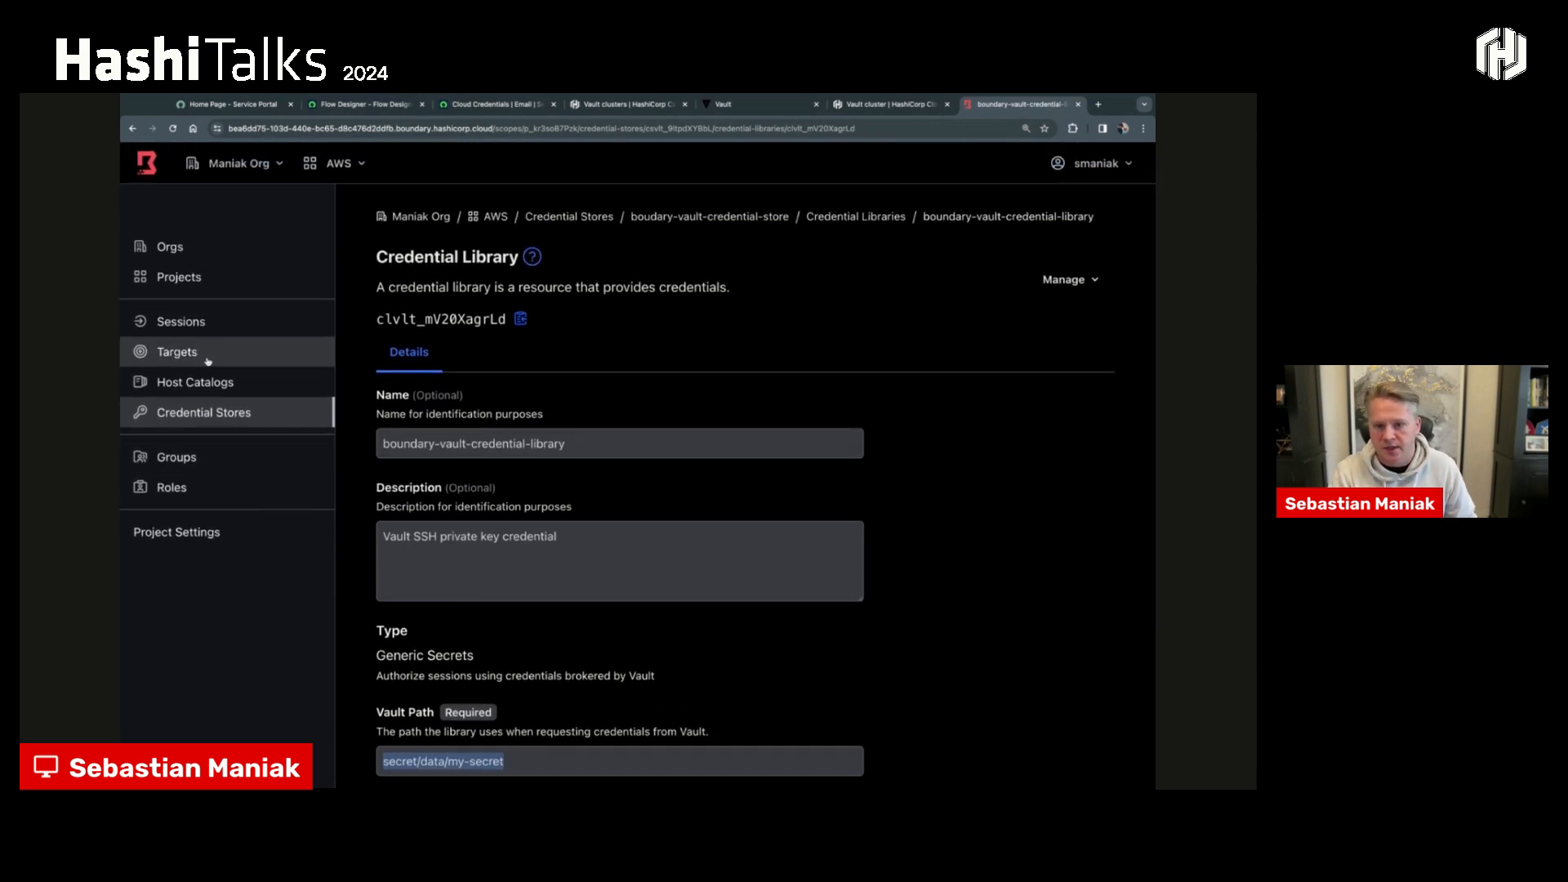
- Open the AWS project's Secure Platform Eng role and view its grants
click(206, 483)
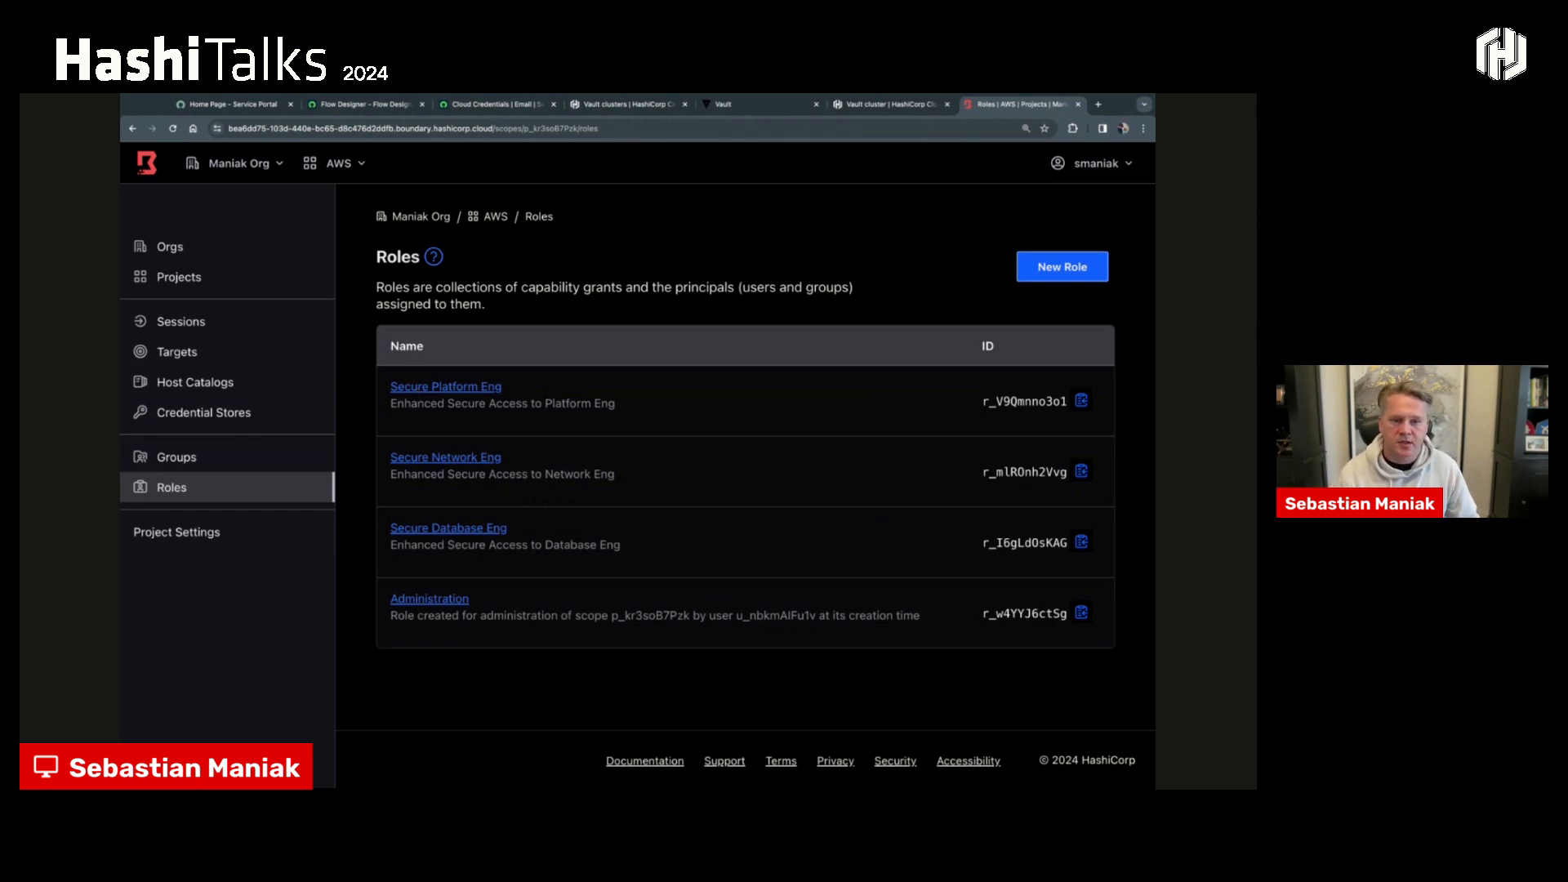
click(446, 386)
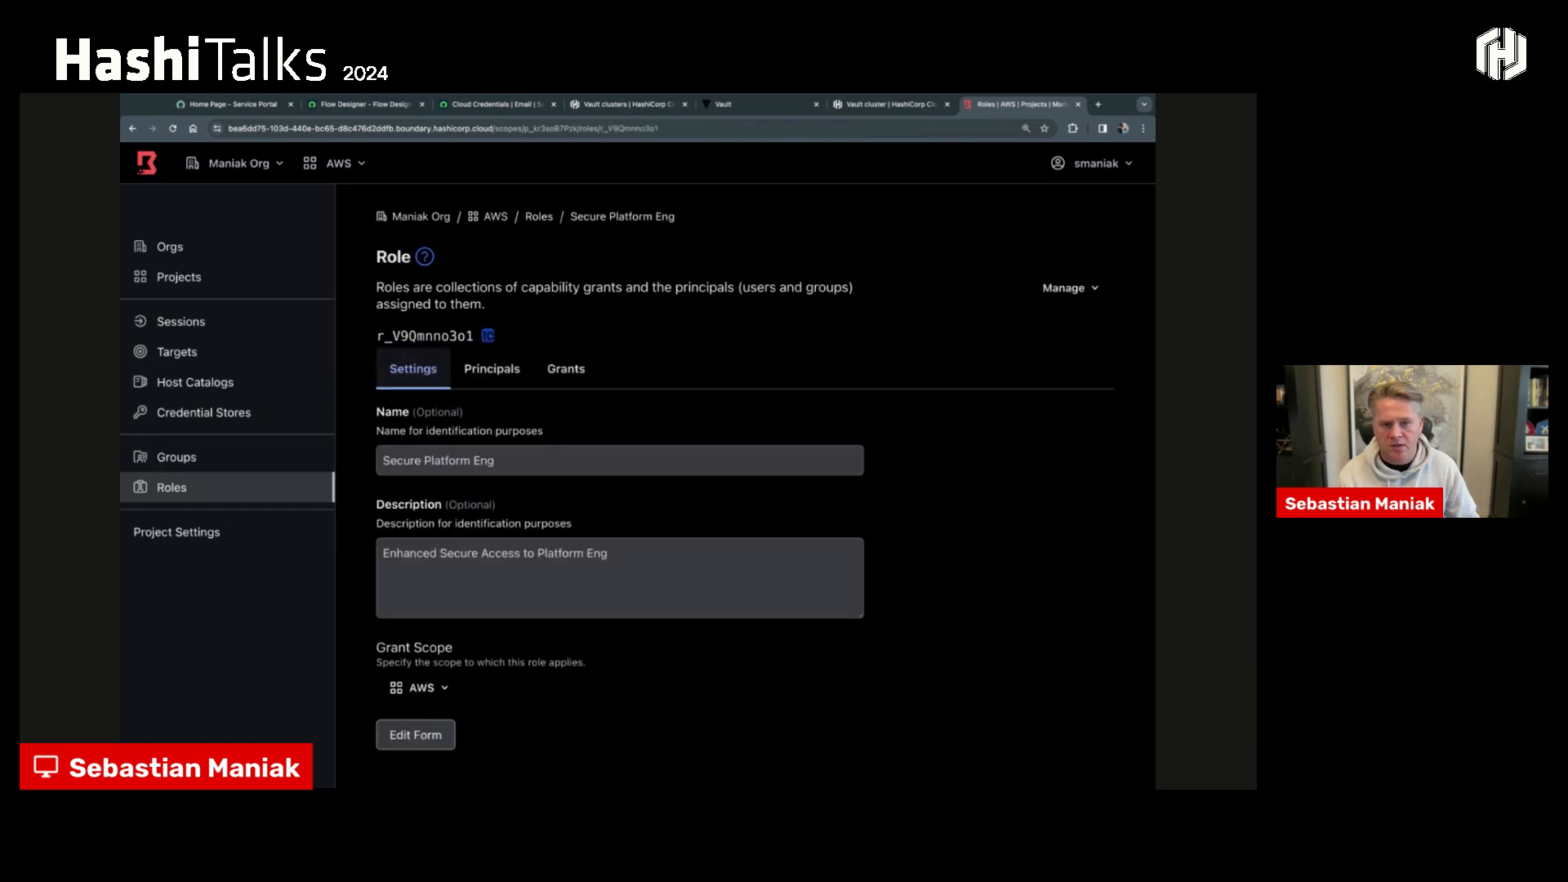
click(545, 373)
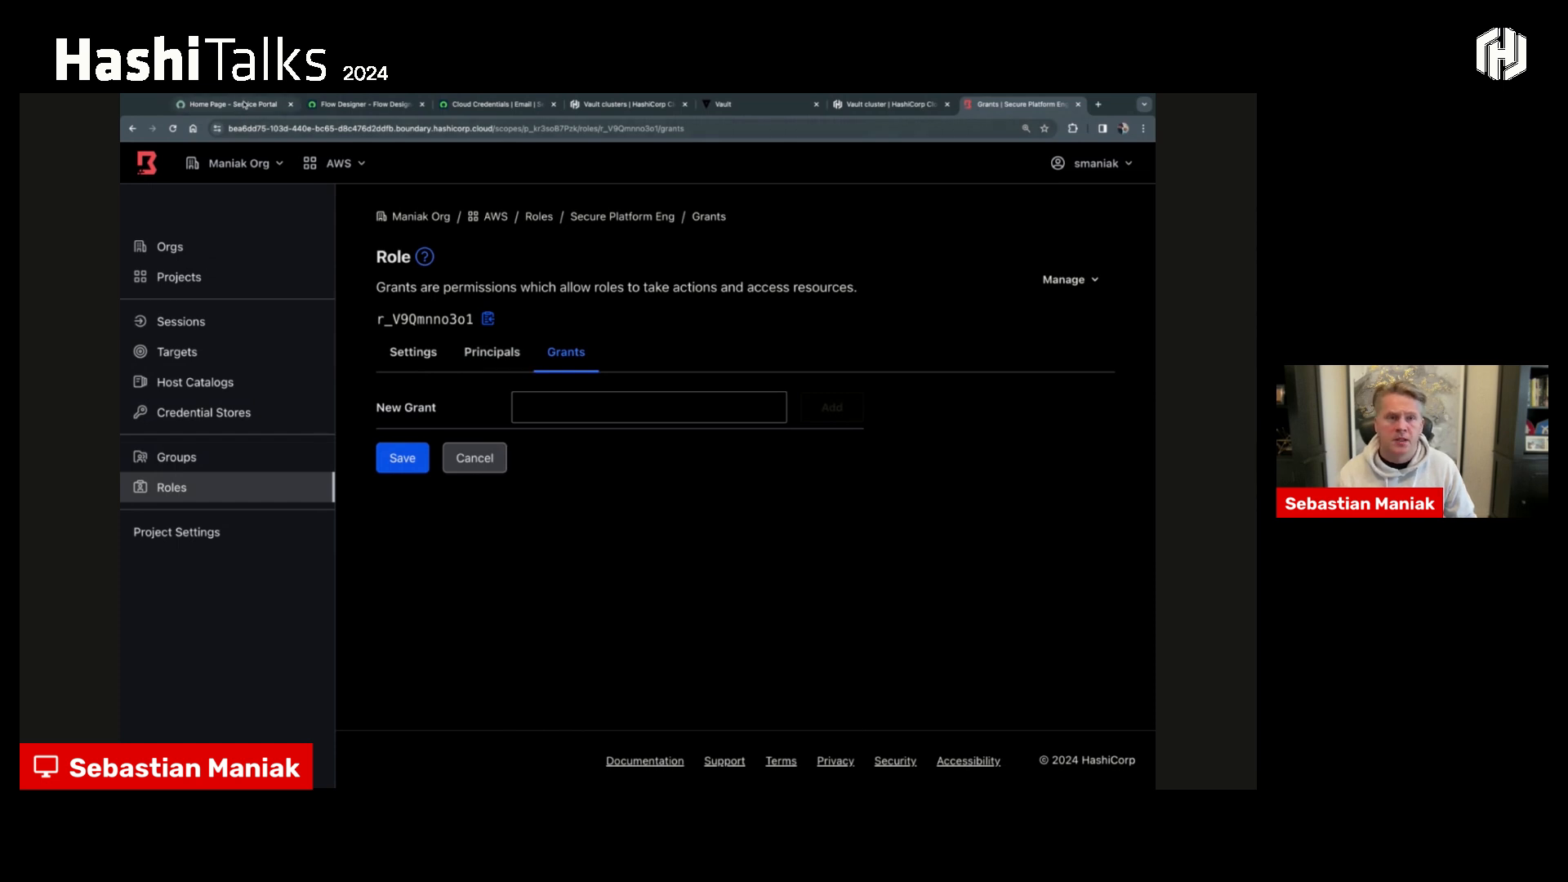
- Switch to the ServiceNow portal, search for "hashicorp" and open the HashiCorp Boundary Access request form
click(244, 105)
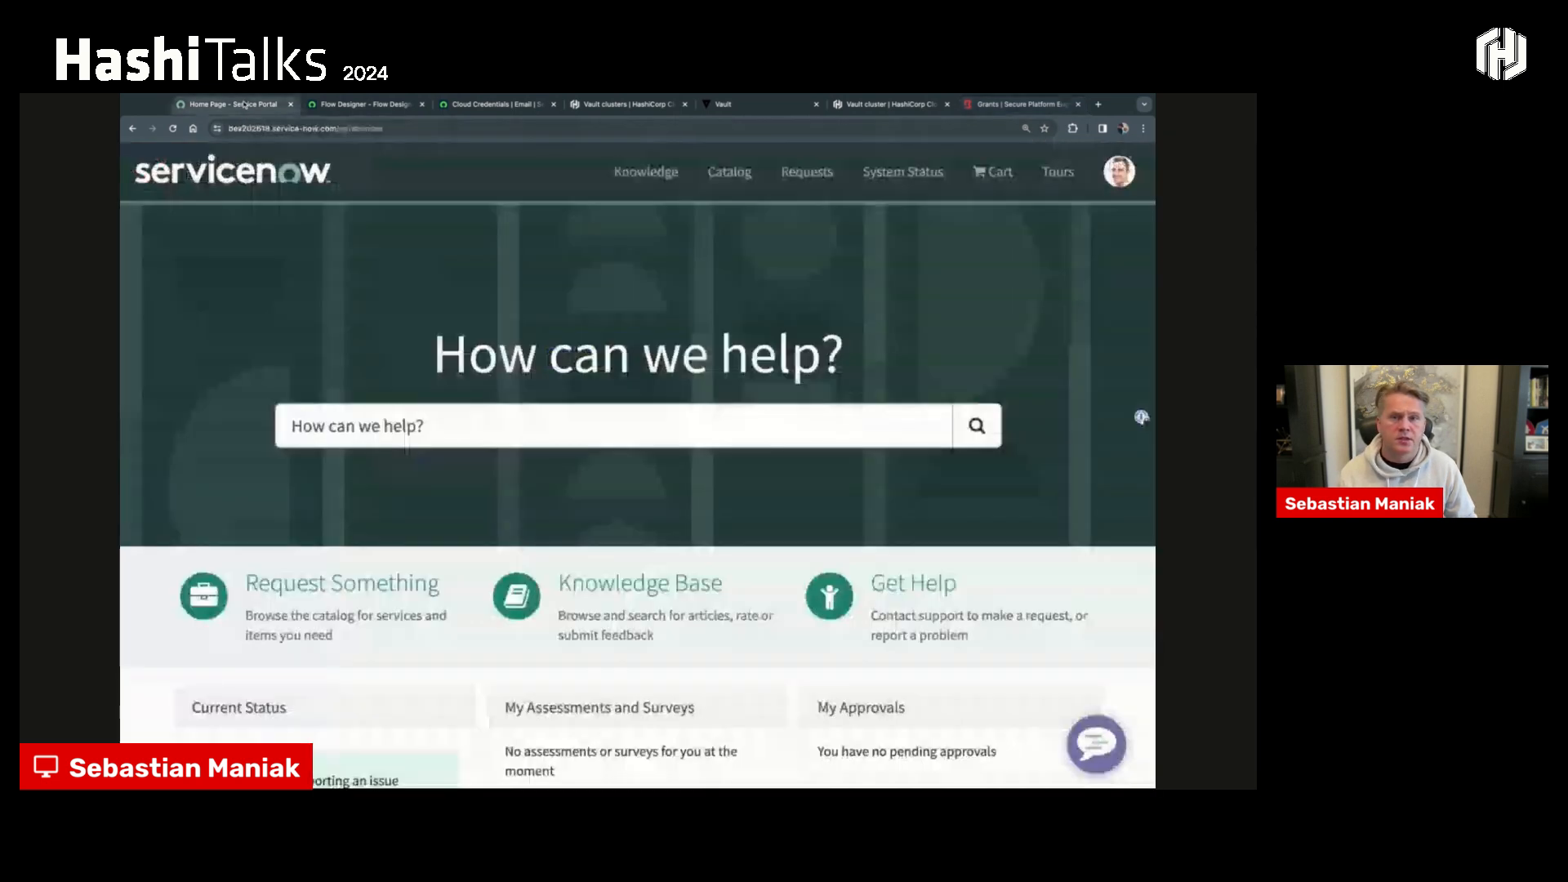
click(362, 414)
text(Hashi)
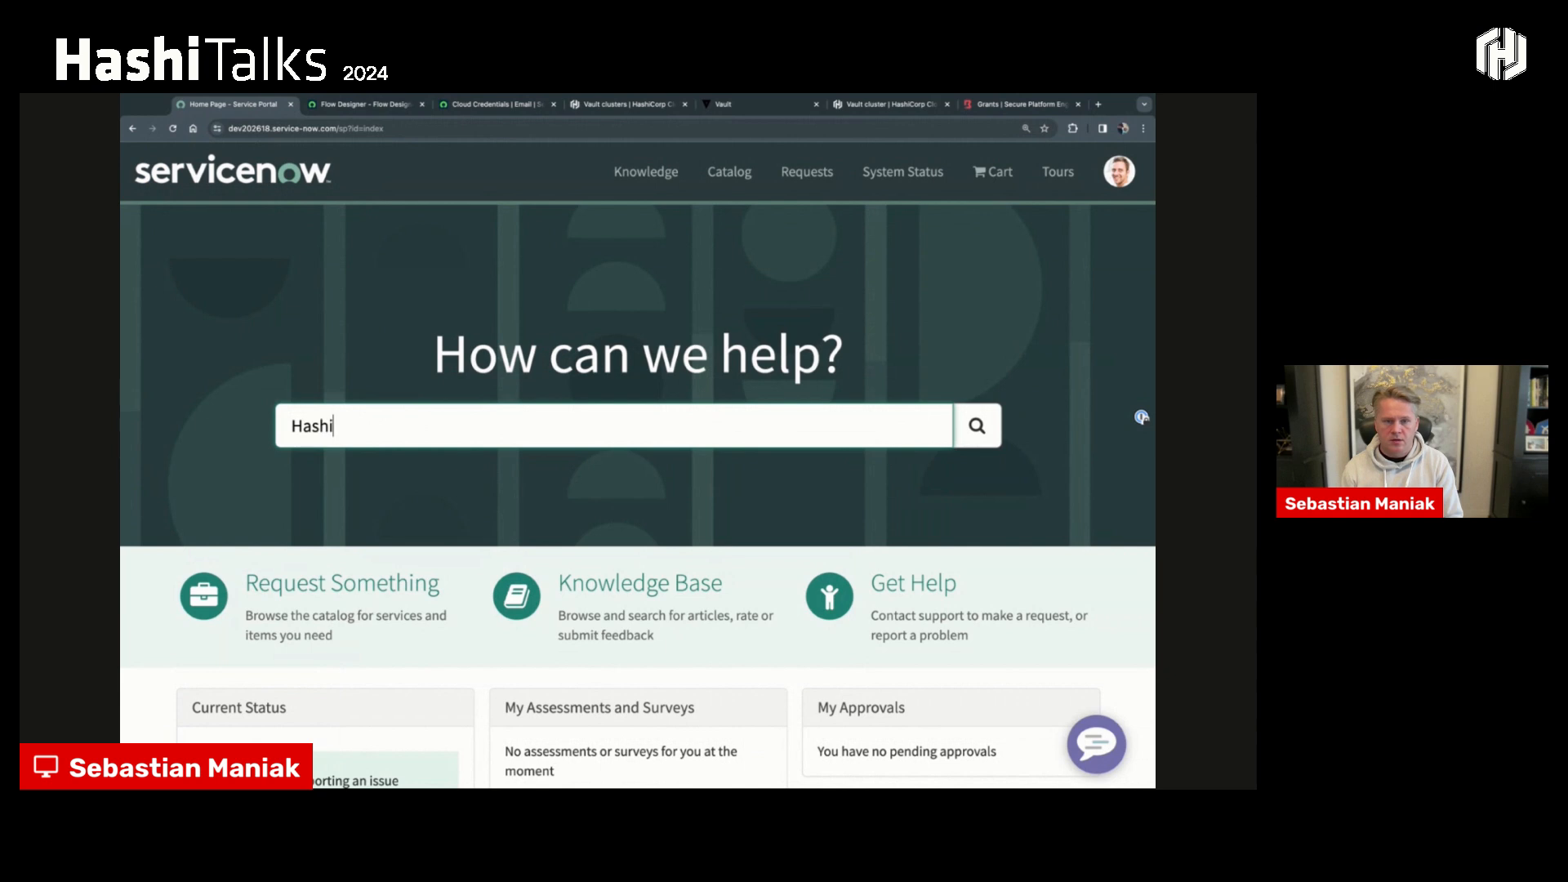
text(cor)
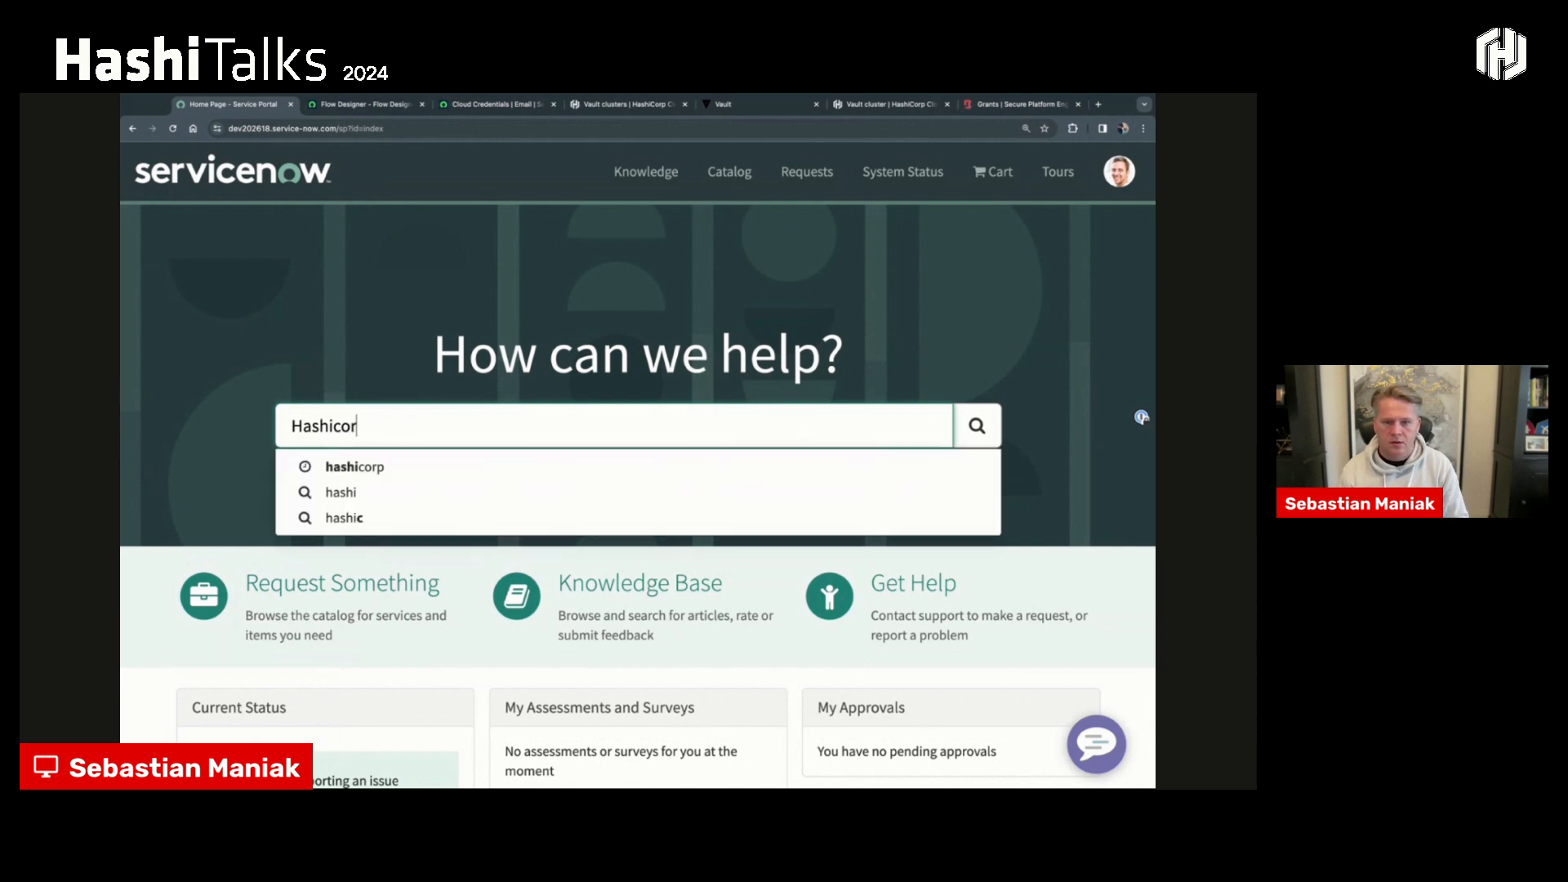
text(p)
click(395, 466)
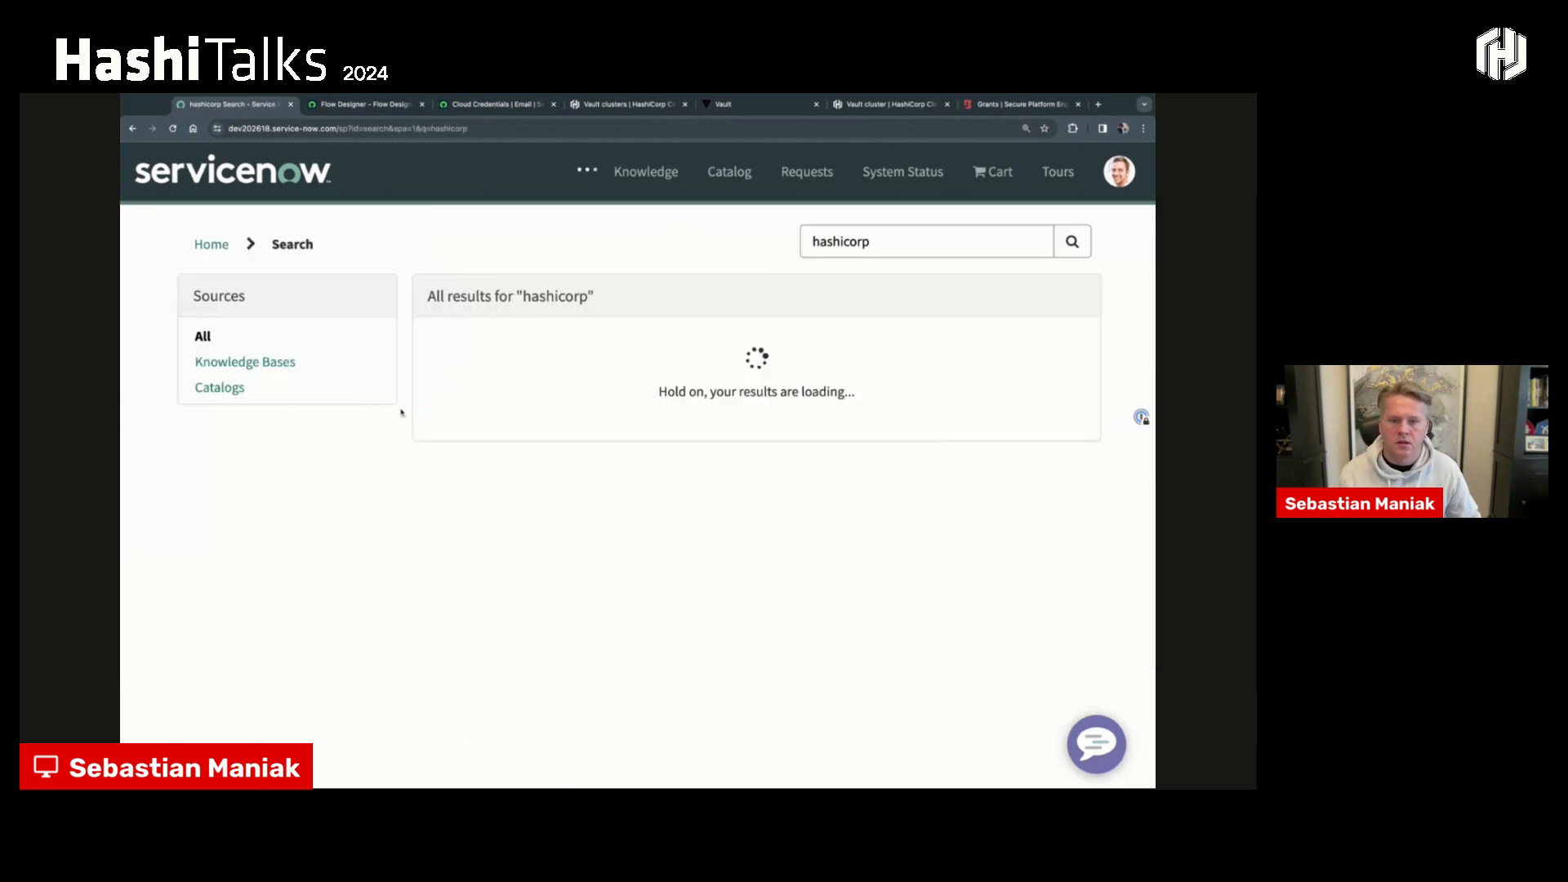
click(533, 473)
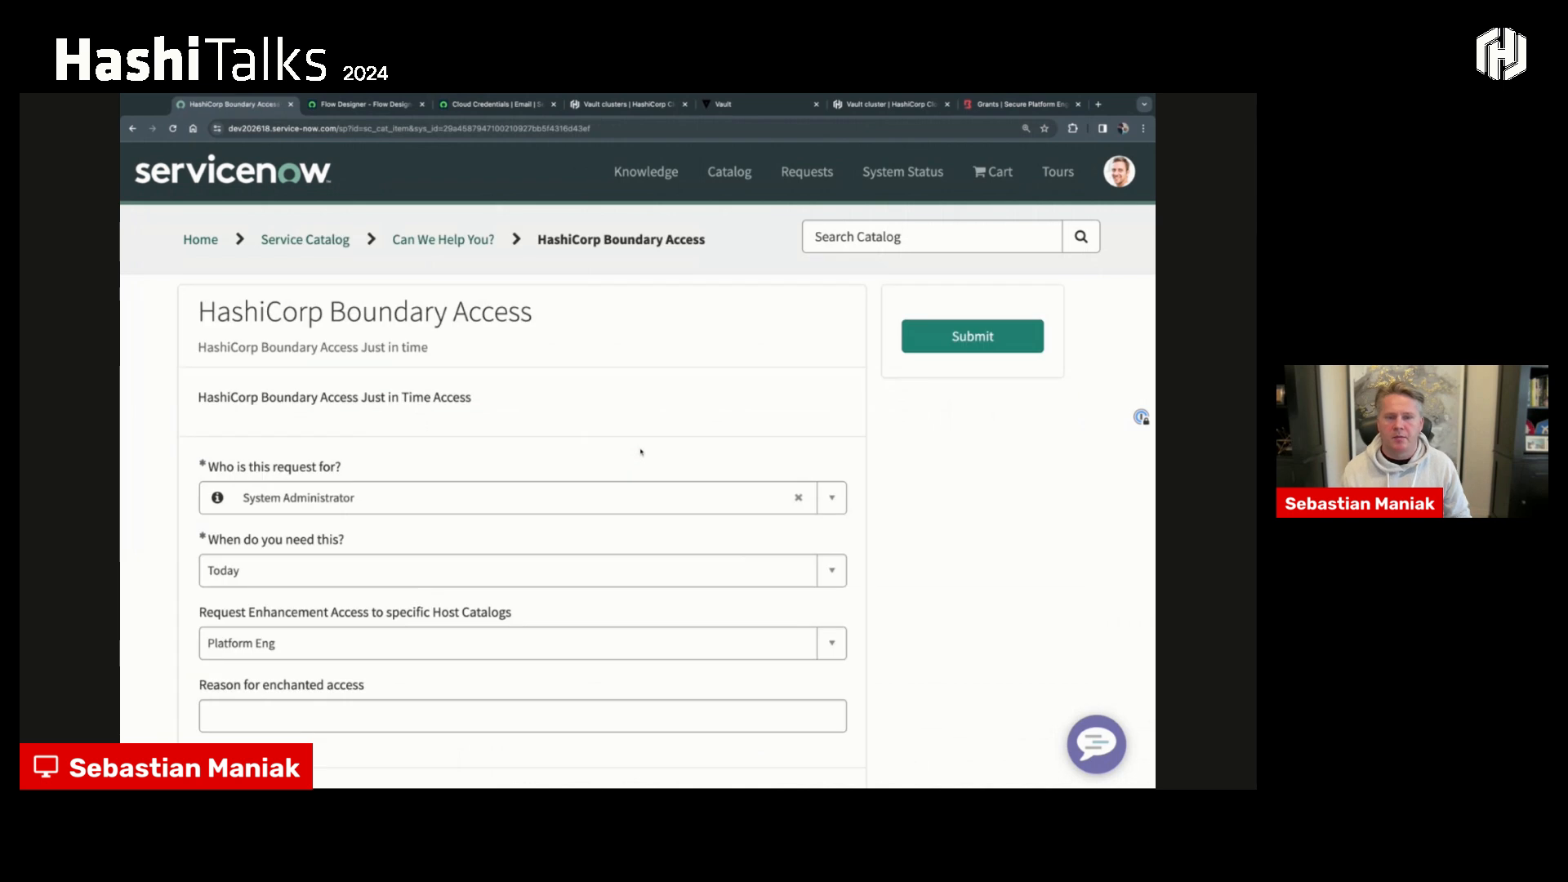
- Set the Boundary access request to be needed Today and choose Platform Eng as the host catalog access
scroll(629, 445, down, 1)
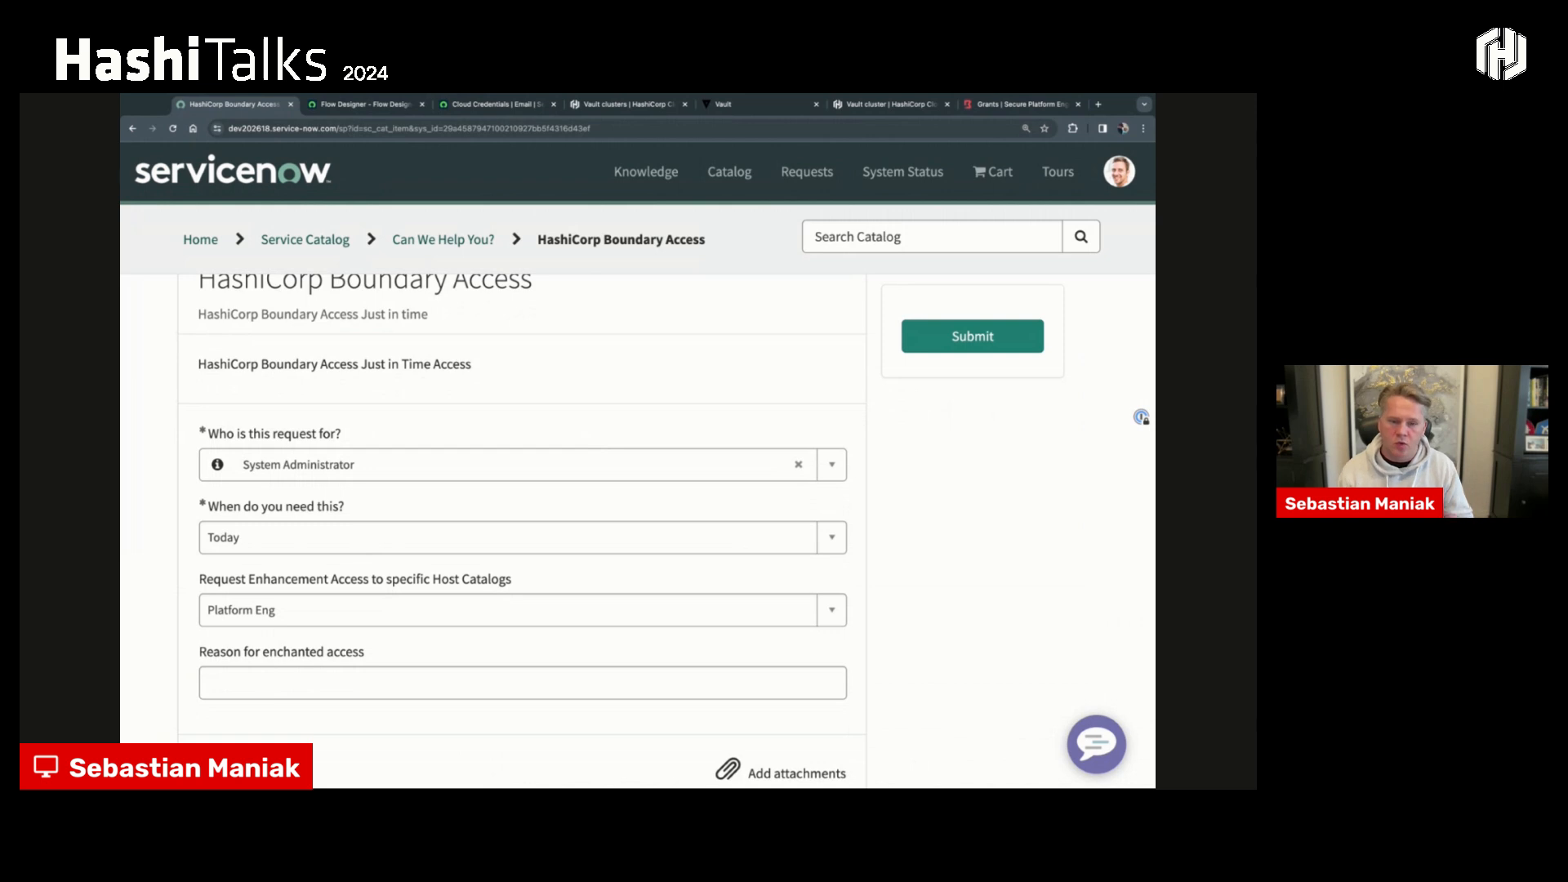
click(341, 539)
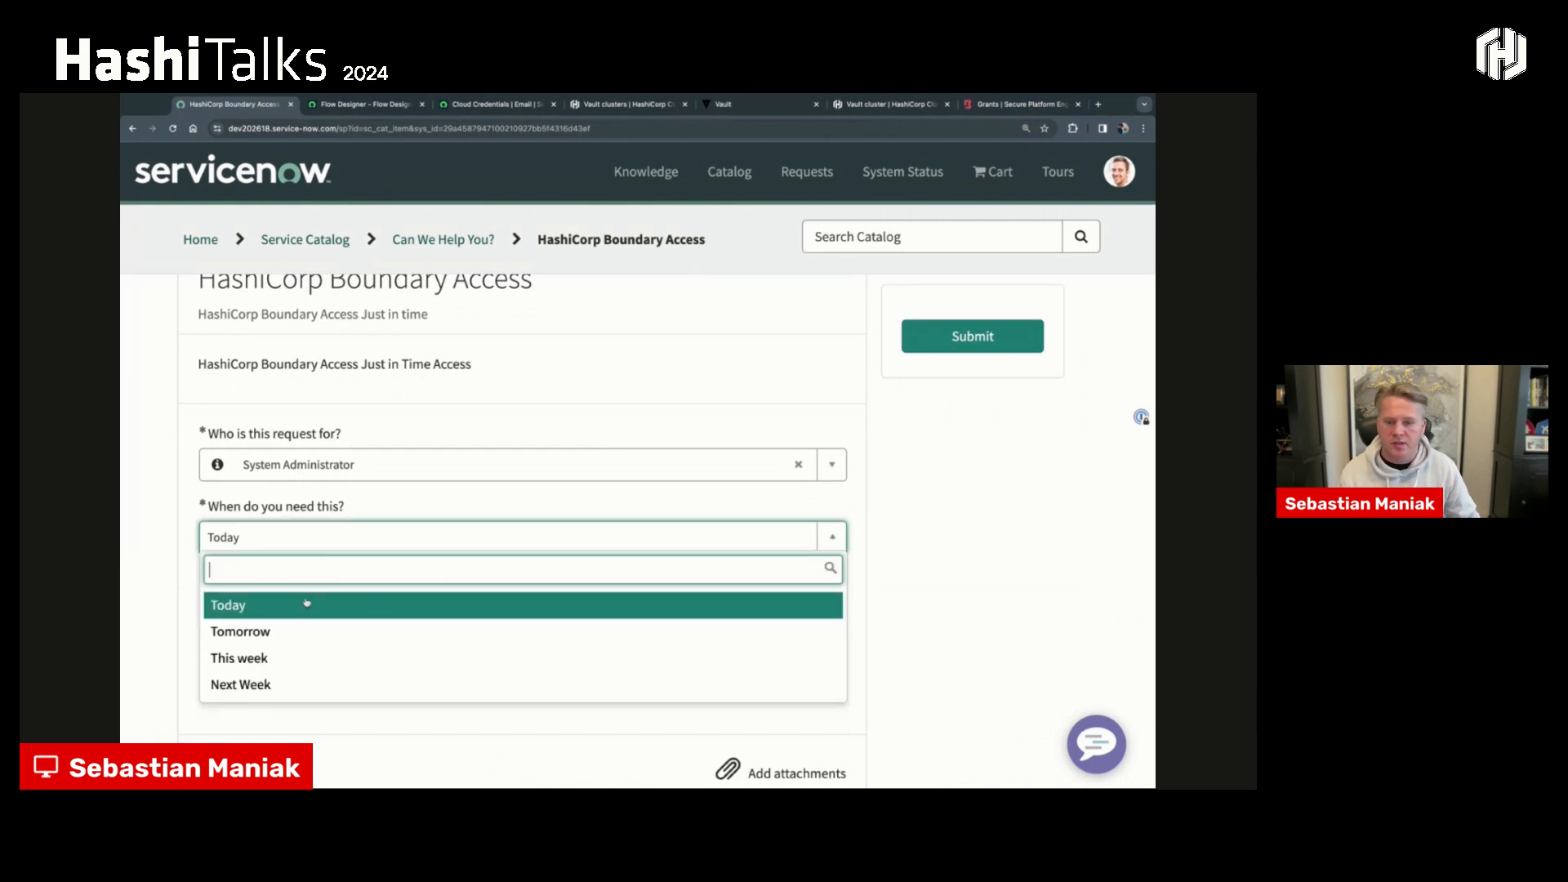
click(291, 602)
scroll(290, 593, down, 1)
click(290, 593)
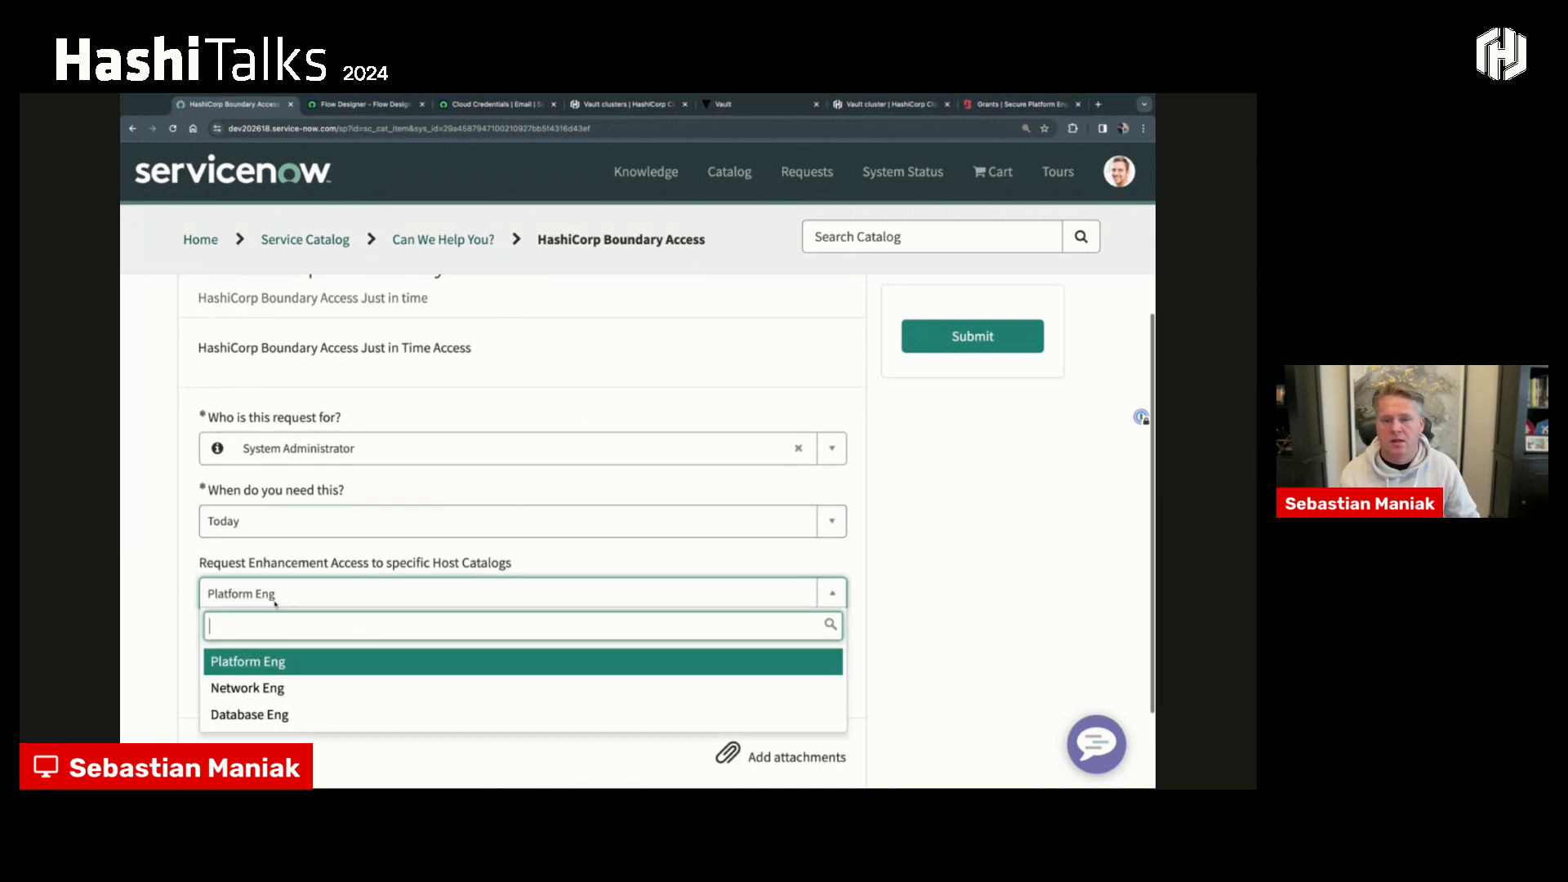
click(255, 660)
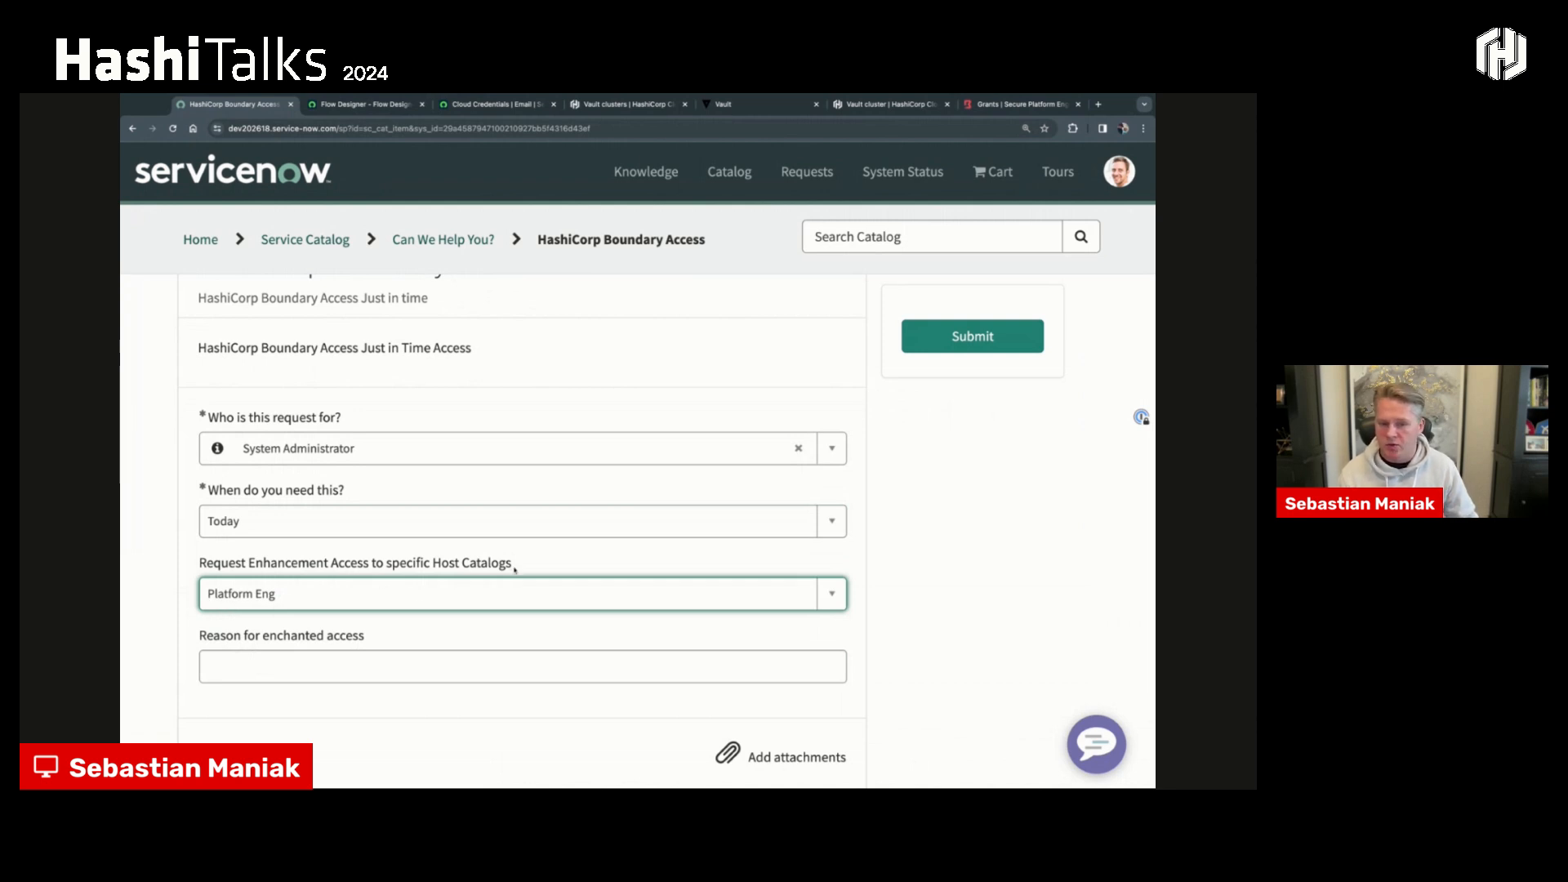
- Enter "Need update cve" as the reason for enhanced access and submit the Boundary access request
click(285, 671)
text(N)
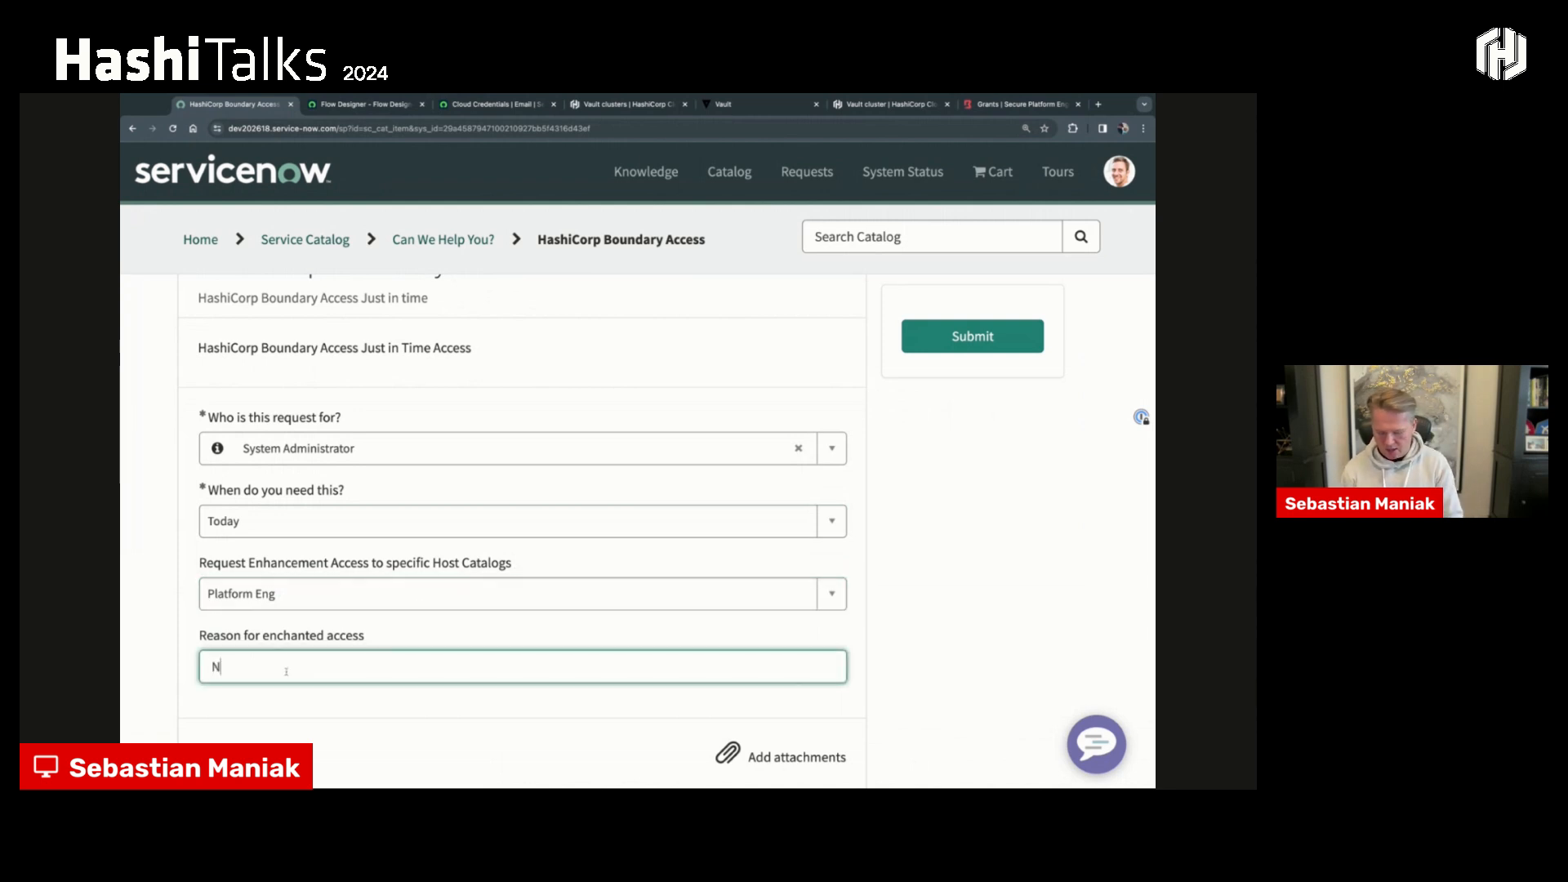
text(eed update cbe)
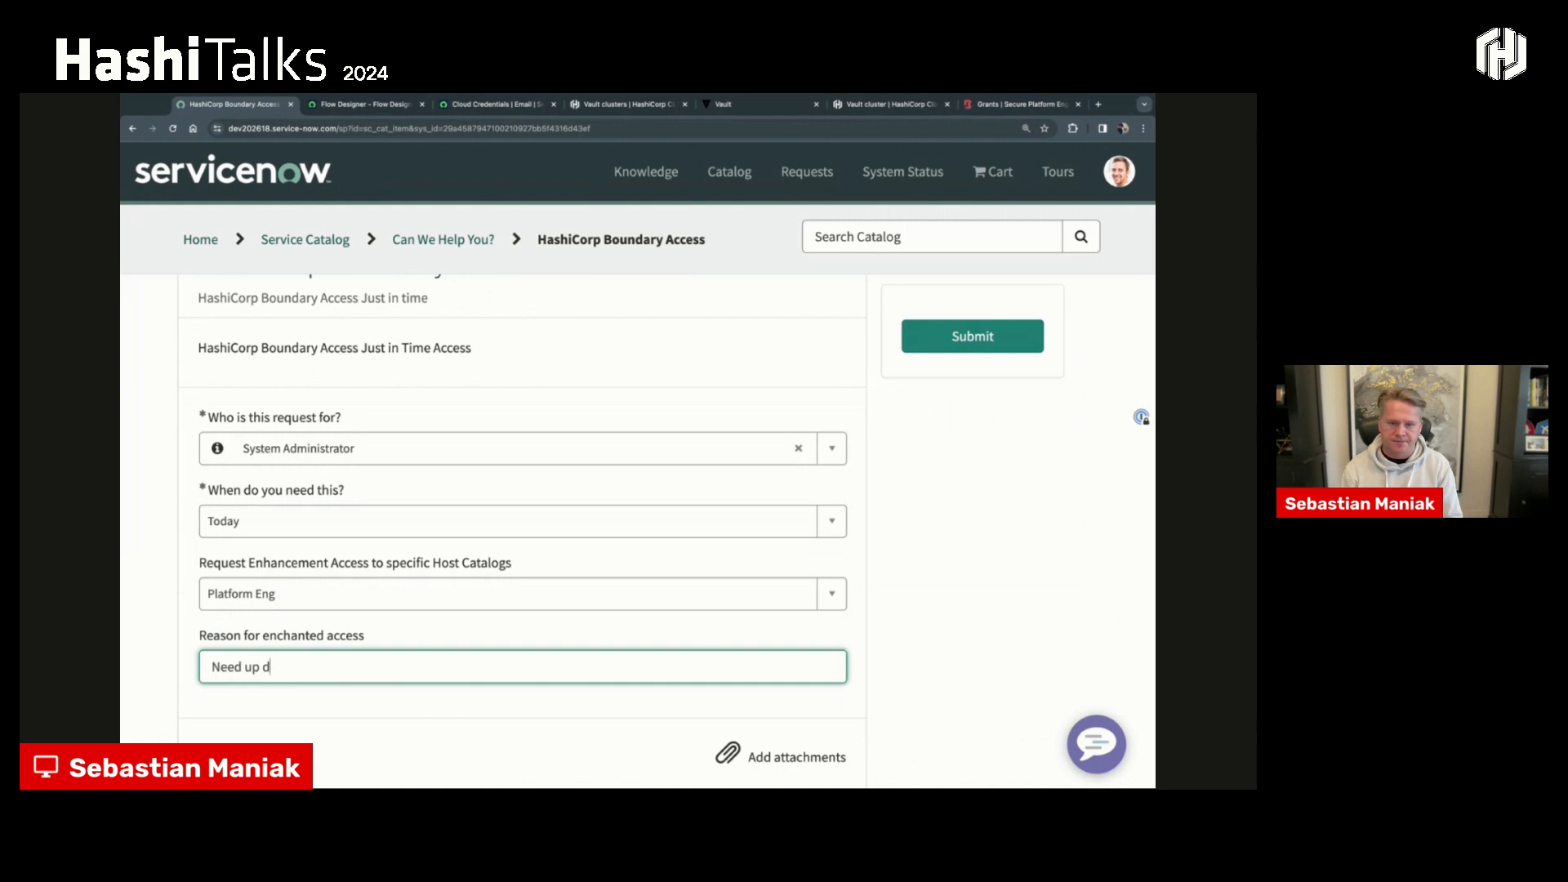
key(BackSpace)
key(BackSpace)
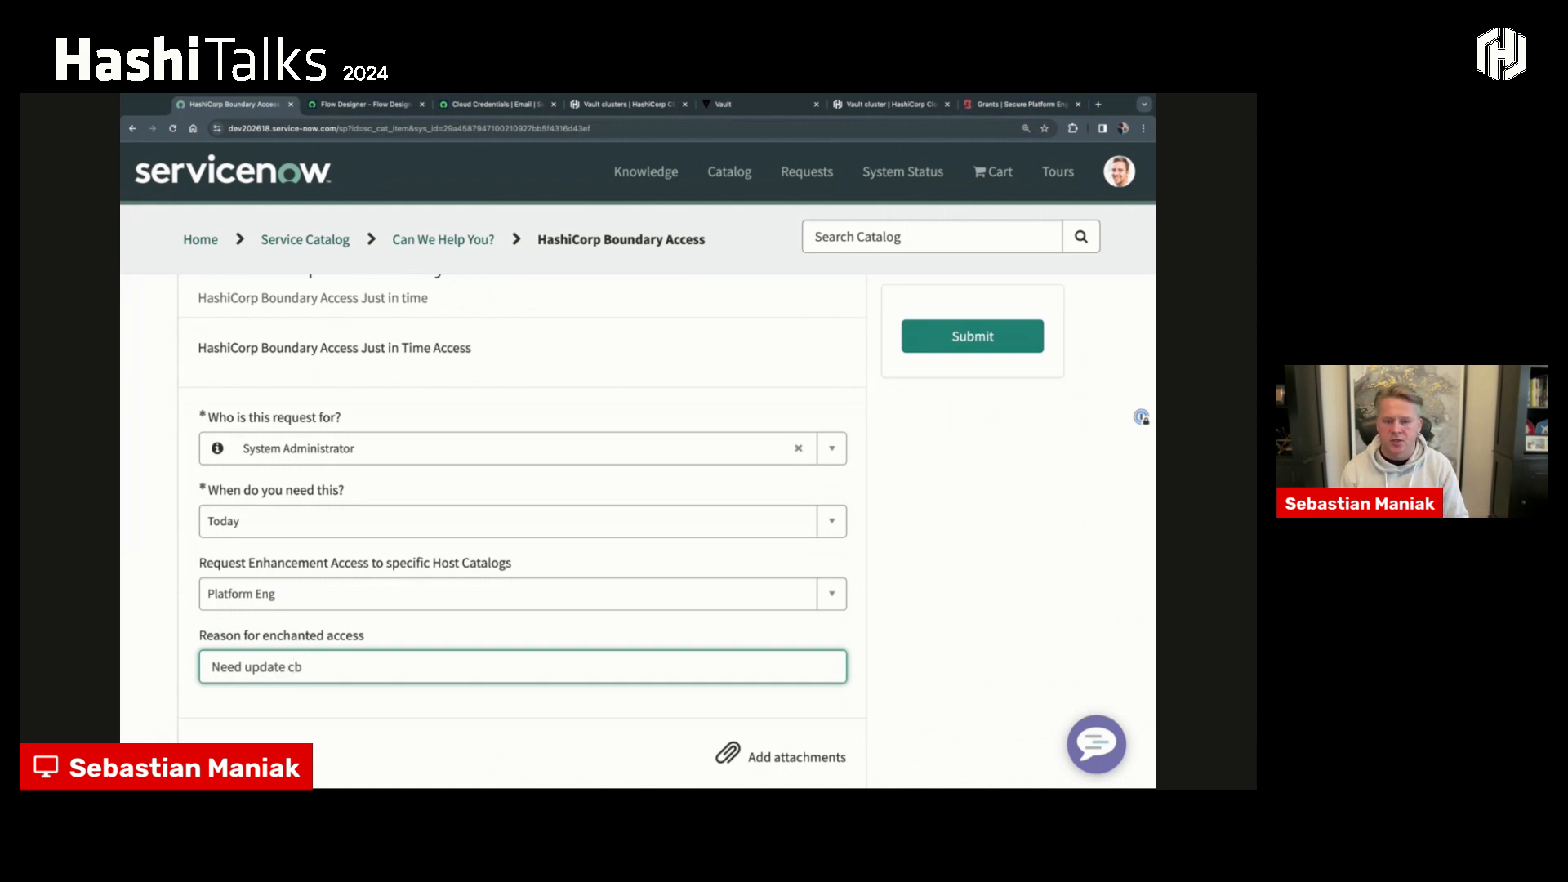
text(ve)
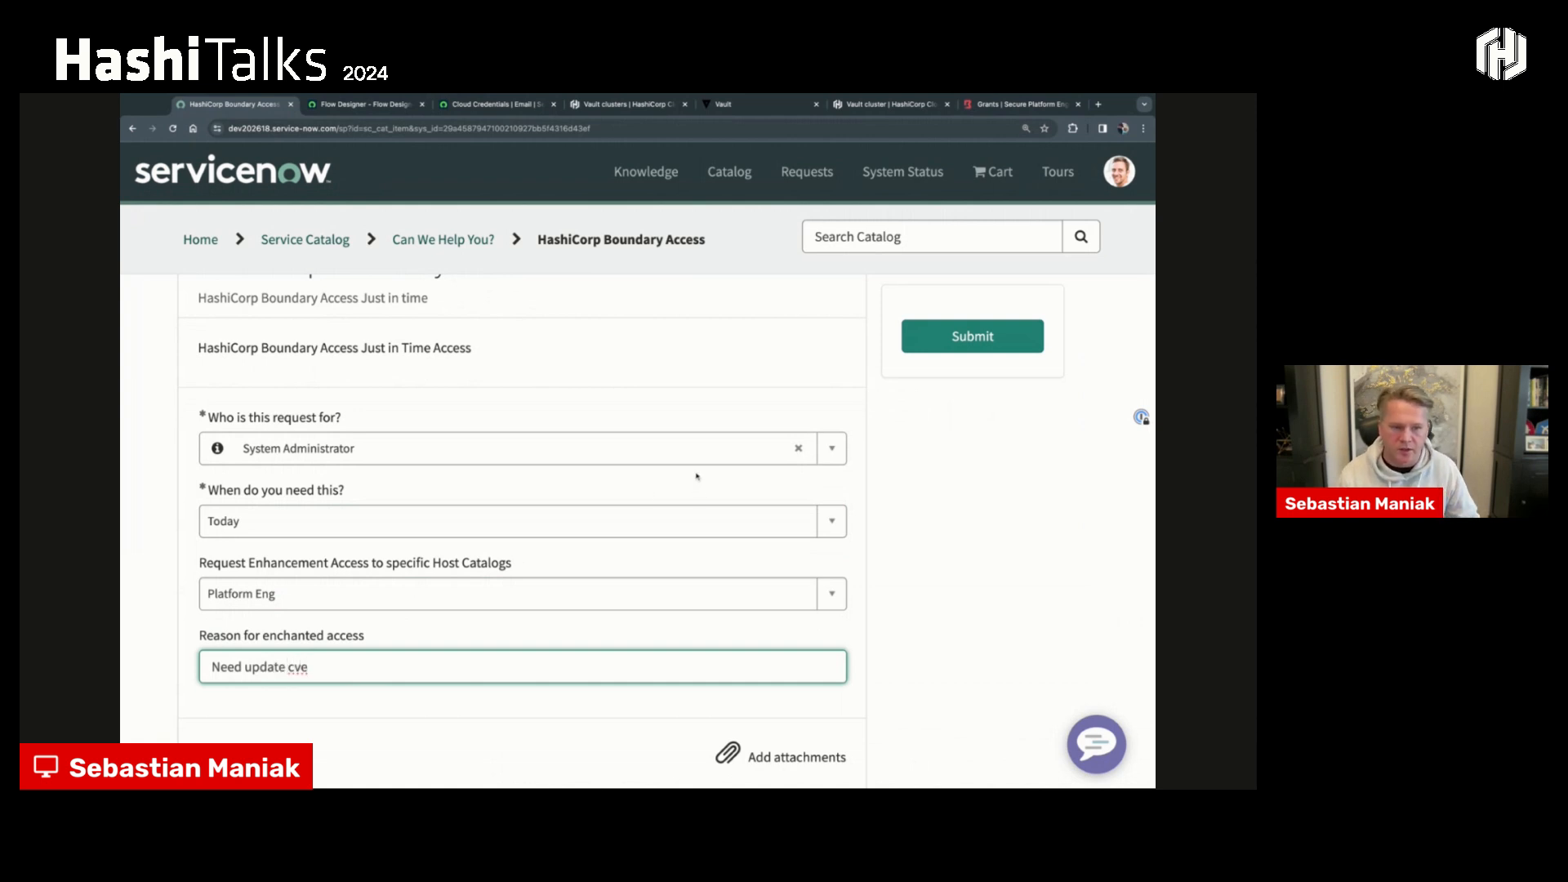
click(971, 335)
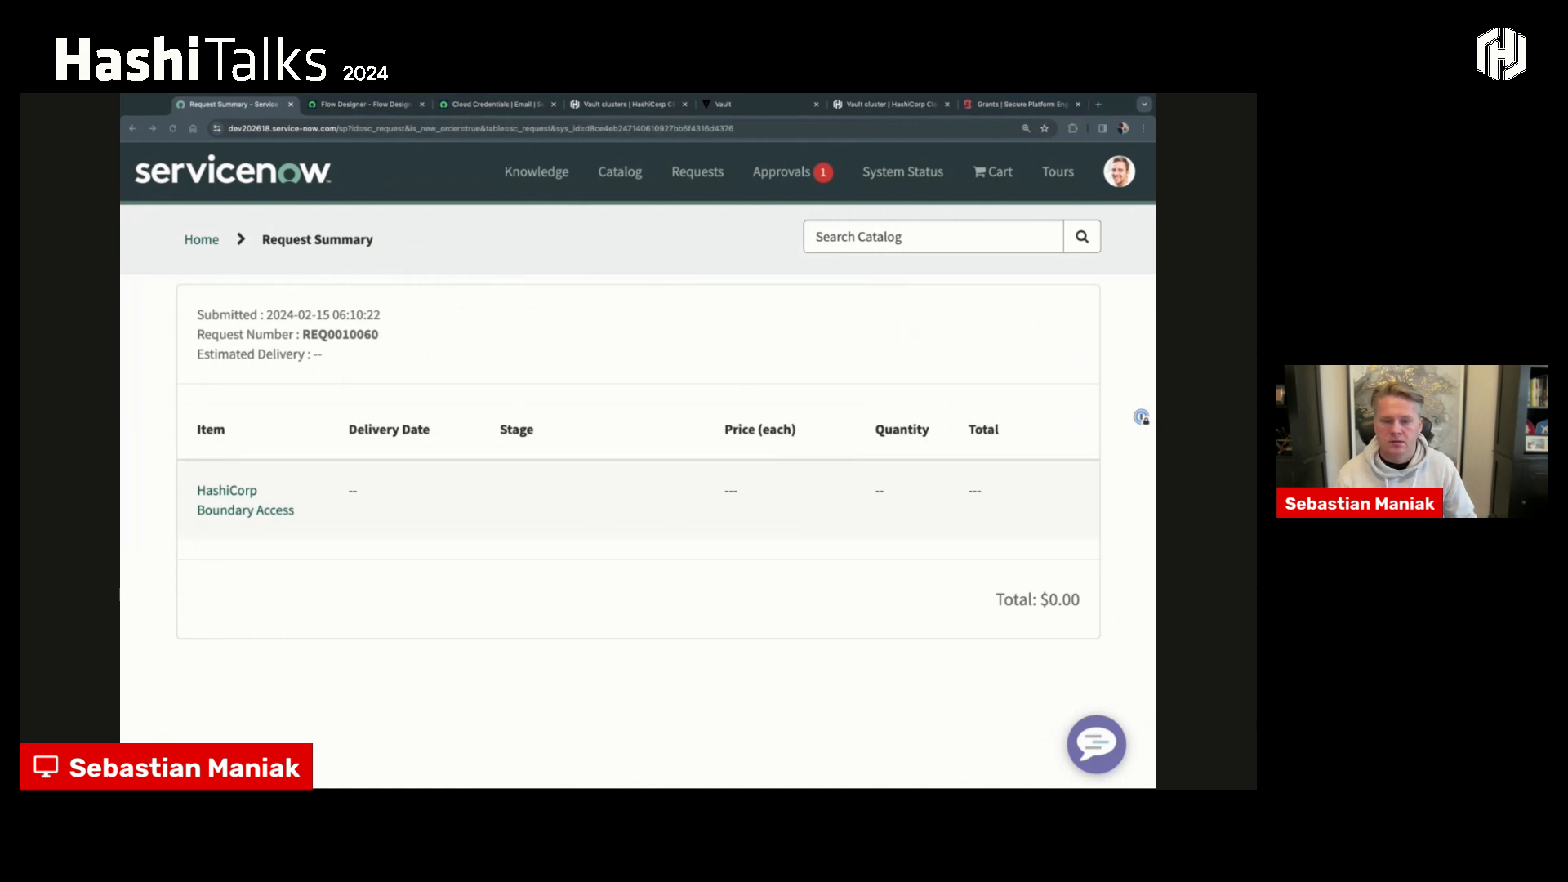
- Switch to the Boundary desktop client, choose the organization scope instead of Global, sign in through Azure and check the available targets
key(super+Tab)
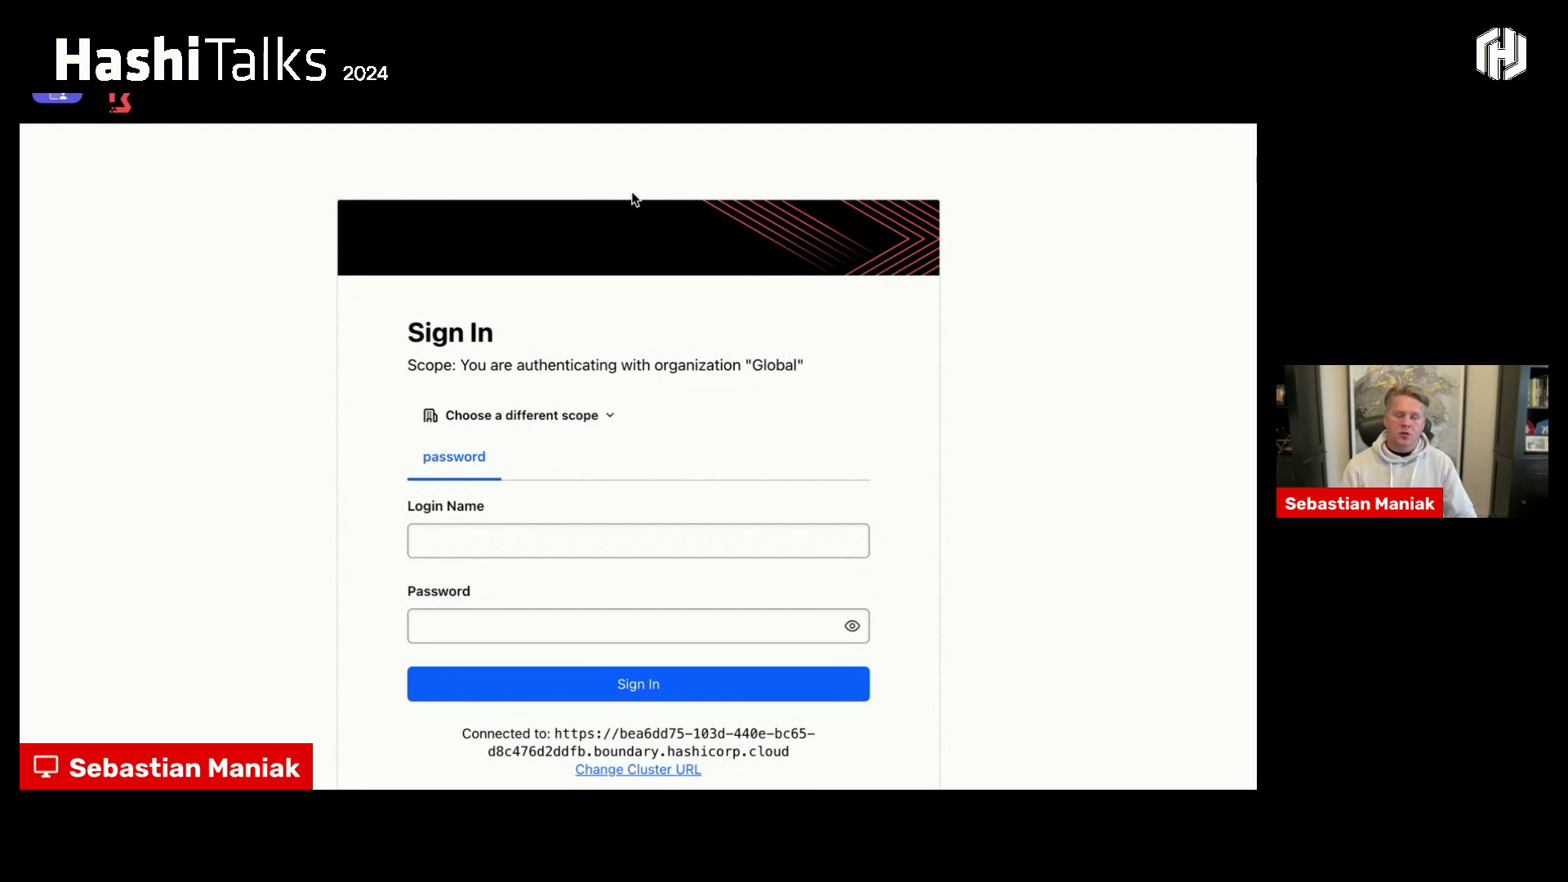
click(515, 412)
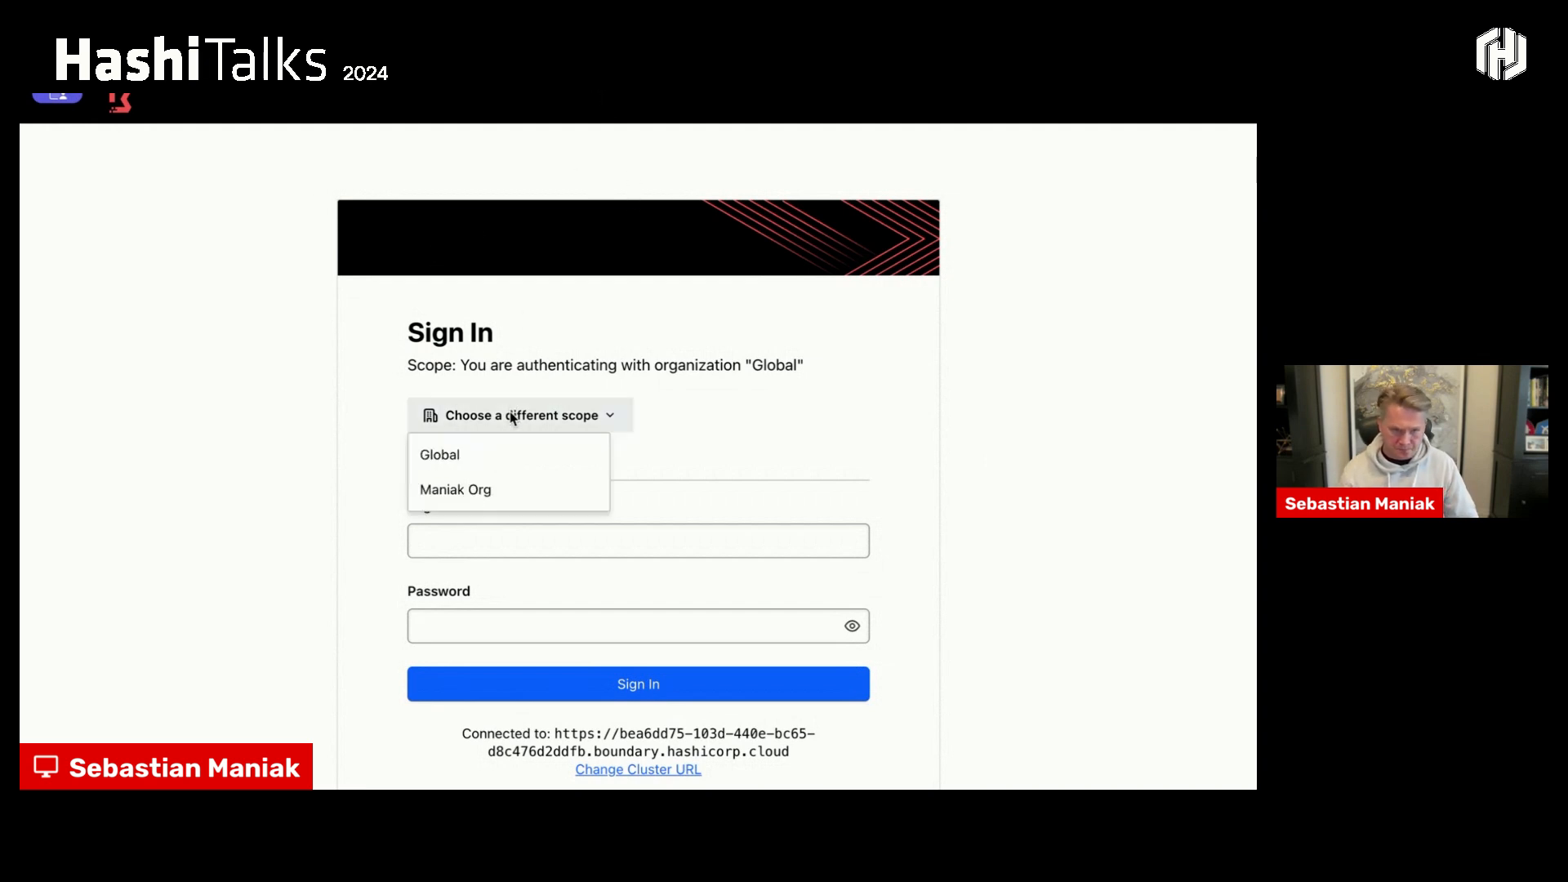
click(437, 490)
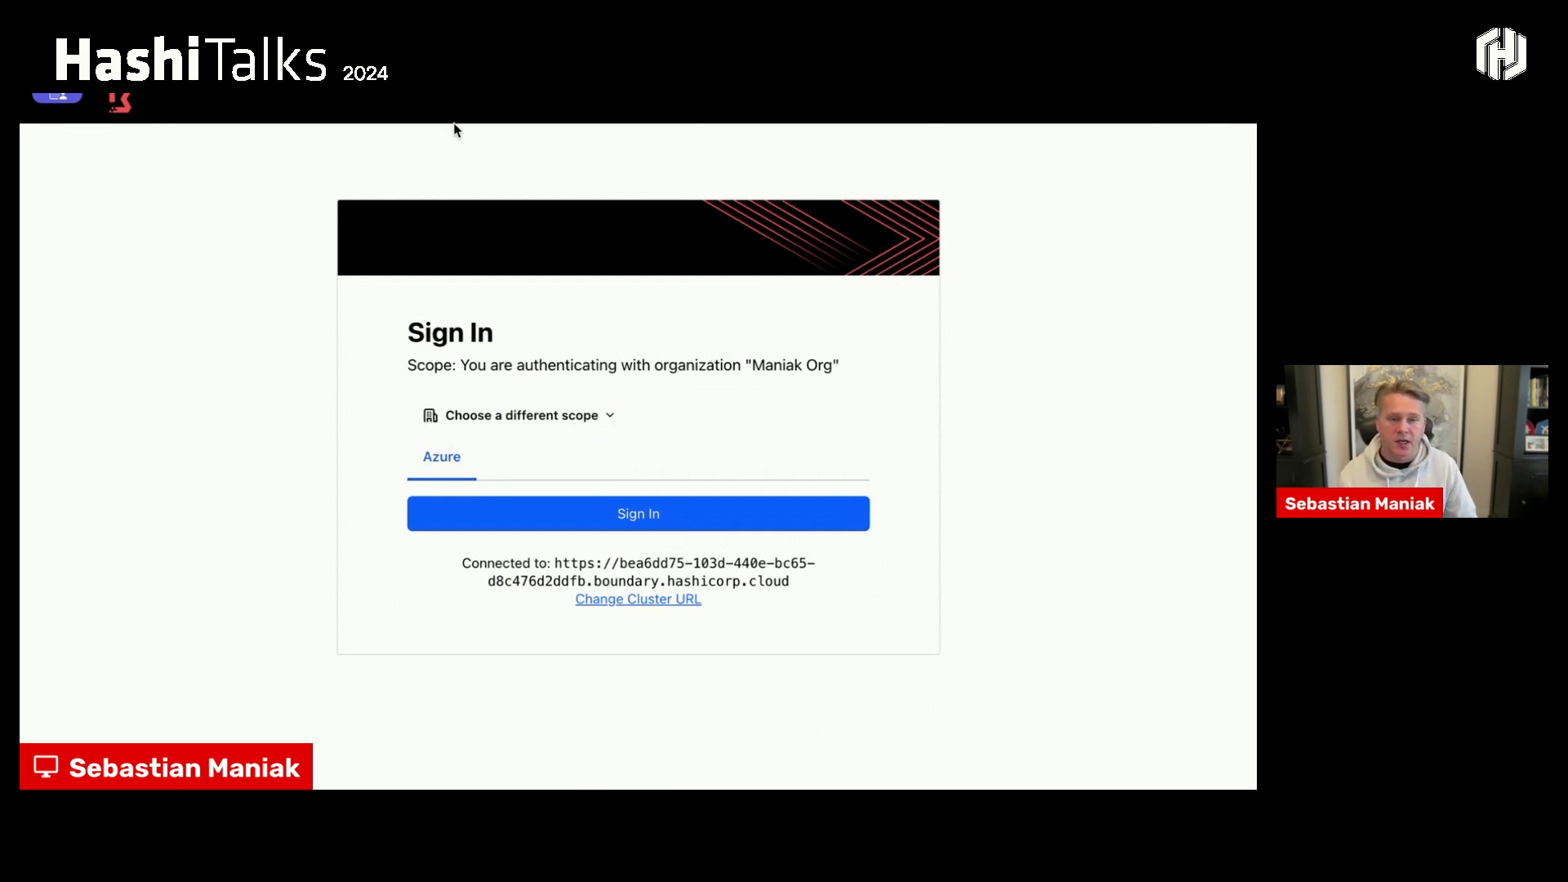
click(555, 509)
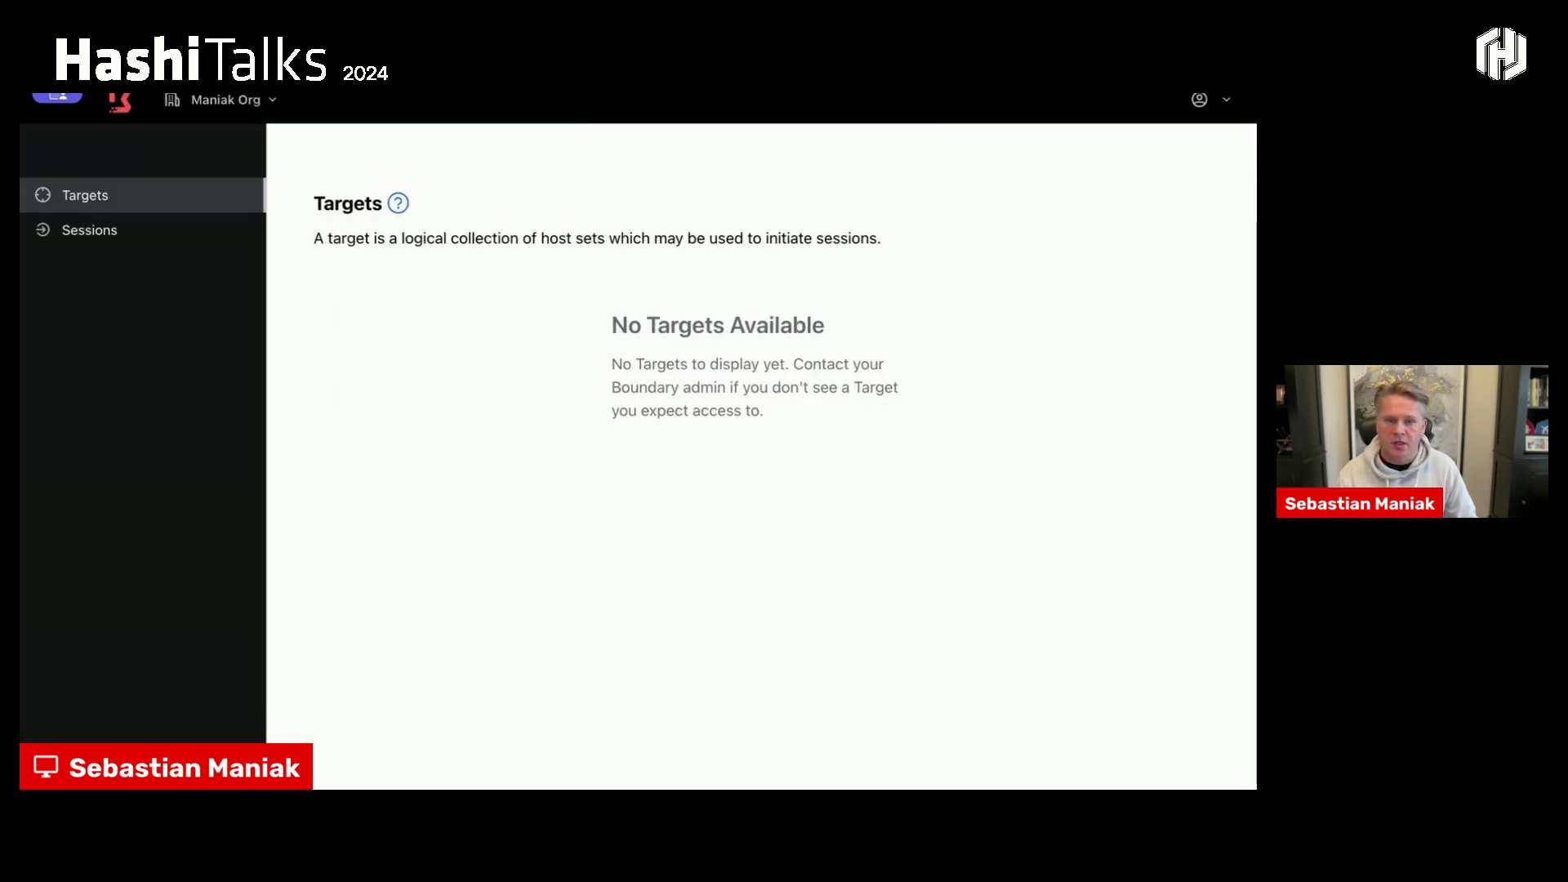
click(179, 241)
click(168, 215)
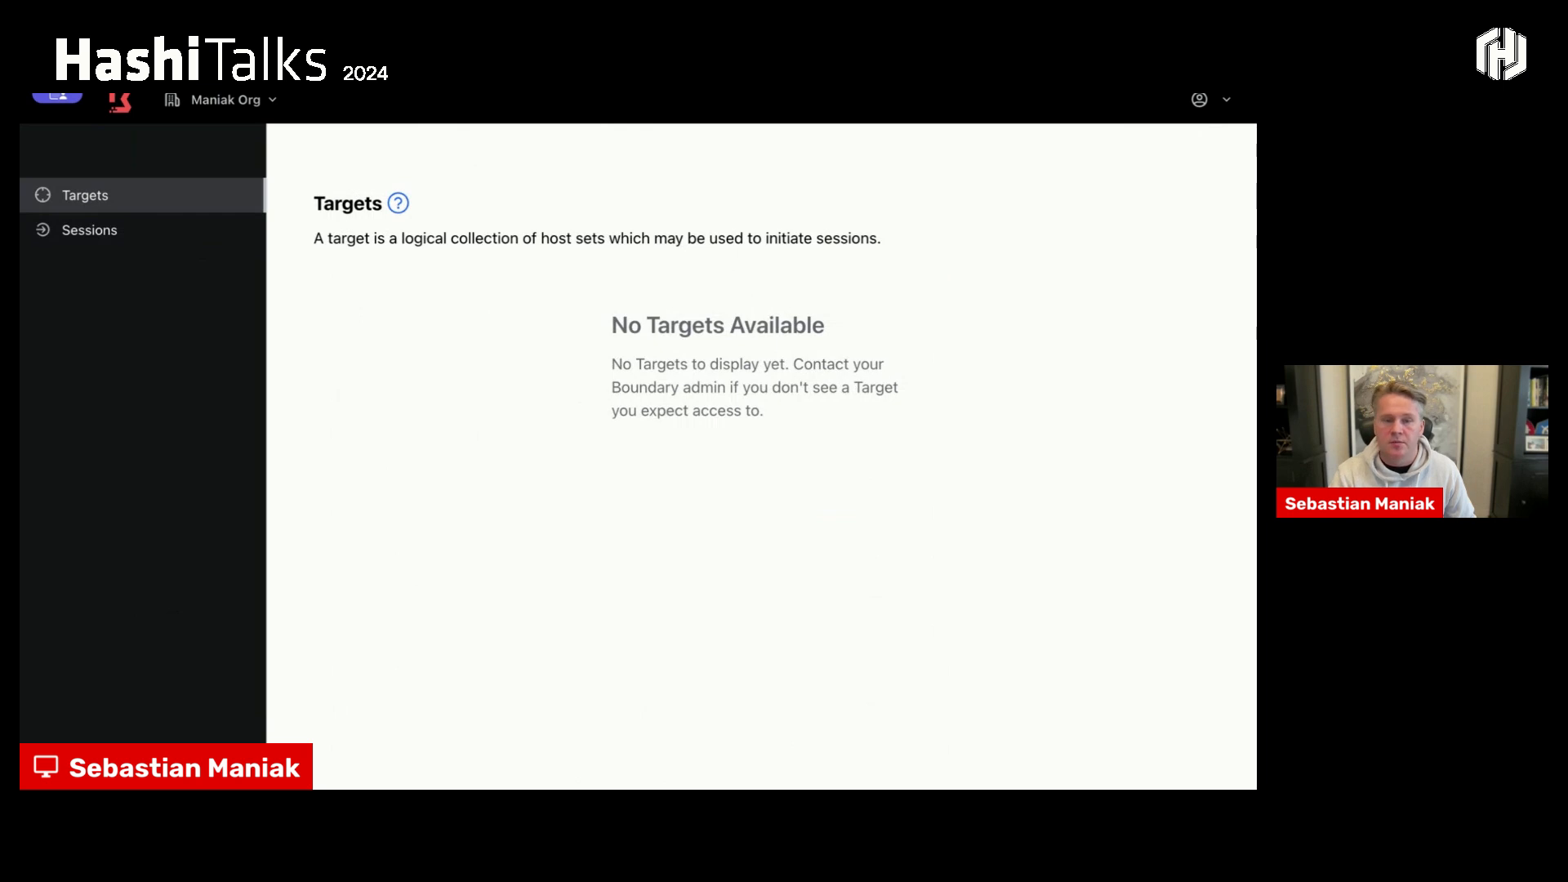
- Switch back to ServiceNow, open the pending Boundary access approval, review the requested Platform Eng host catalog and approve it
key(super+Tab)
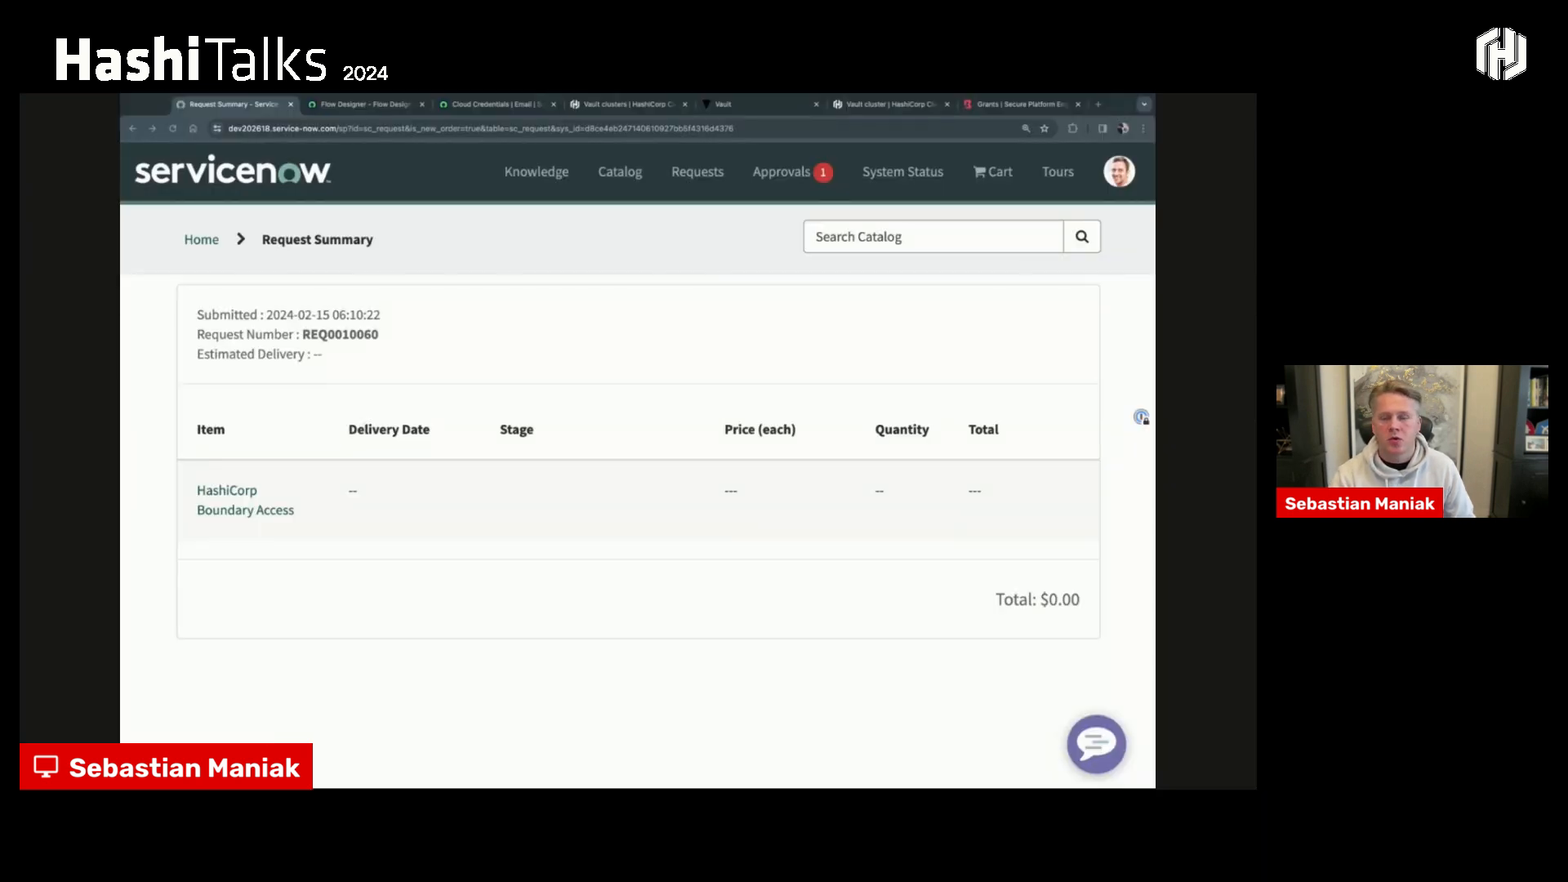
click(781, 171)
click(700, 258)
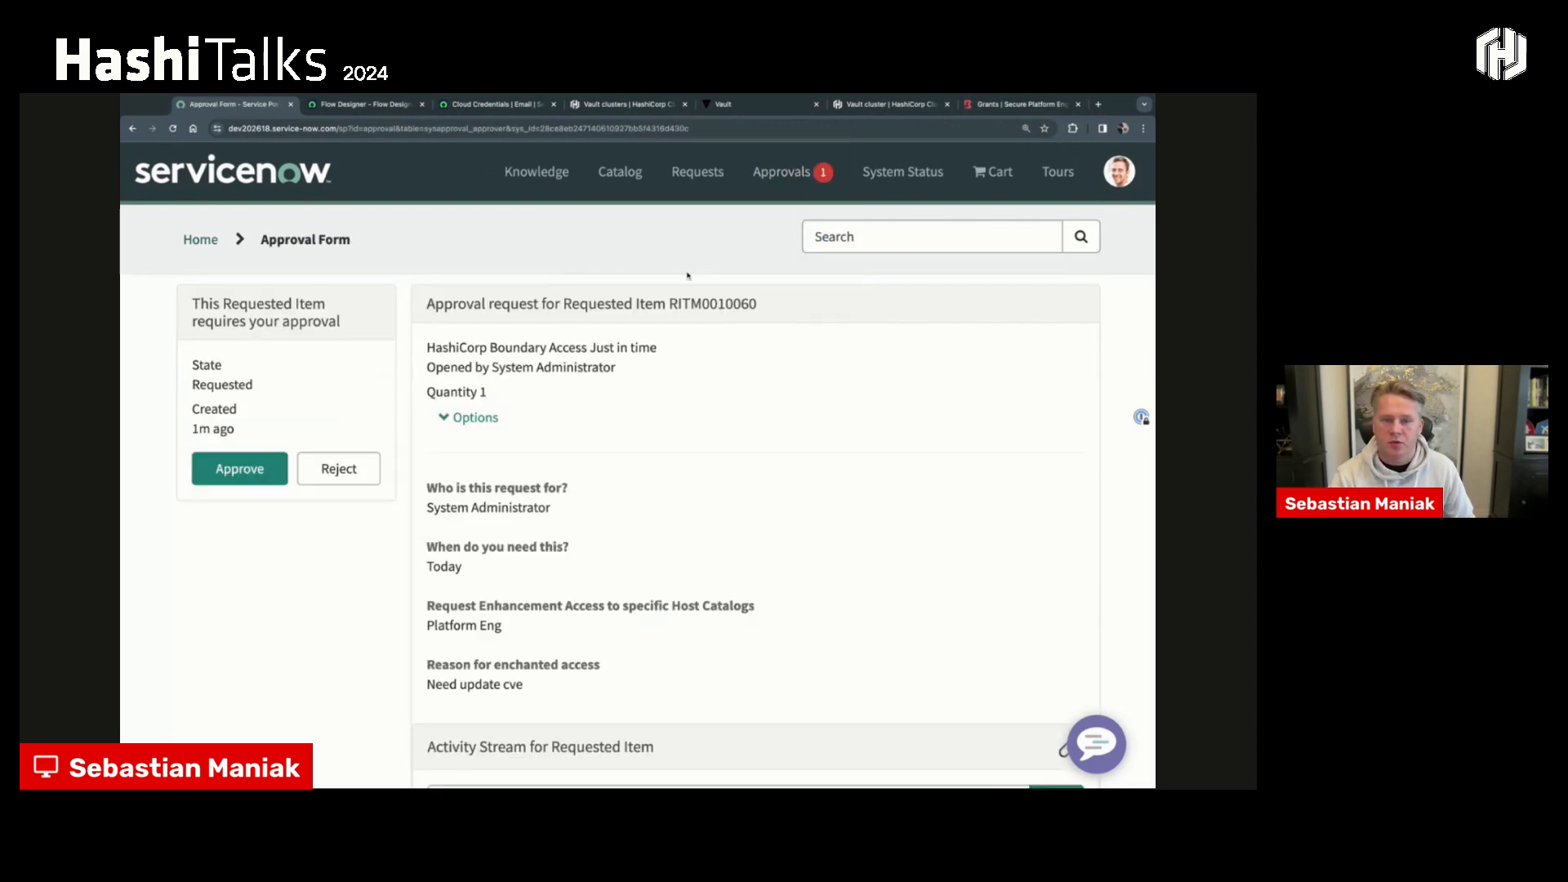
scroll(507, 494, down, 1)
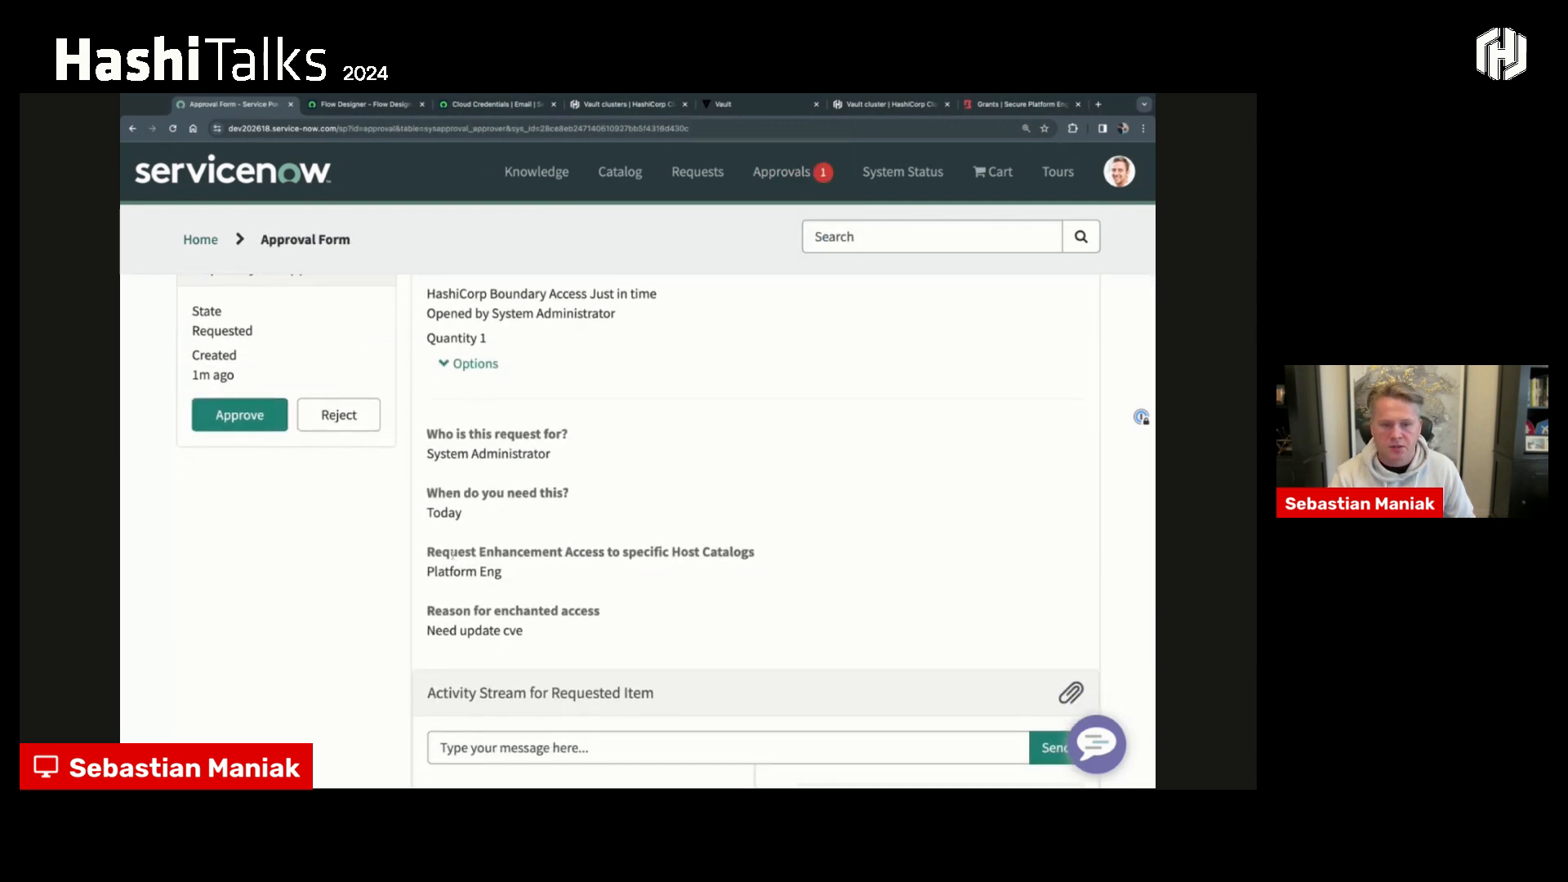
drag(503, 572, 409, 570)
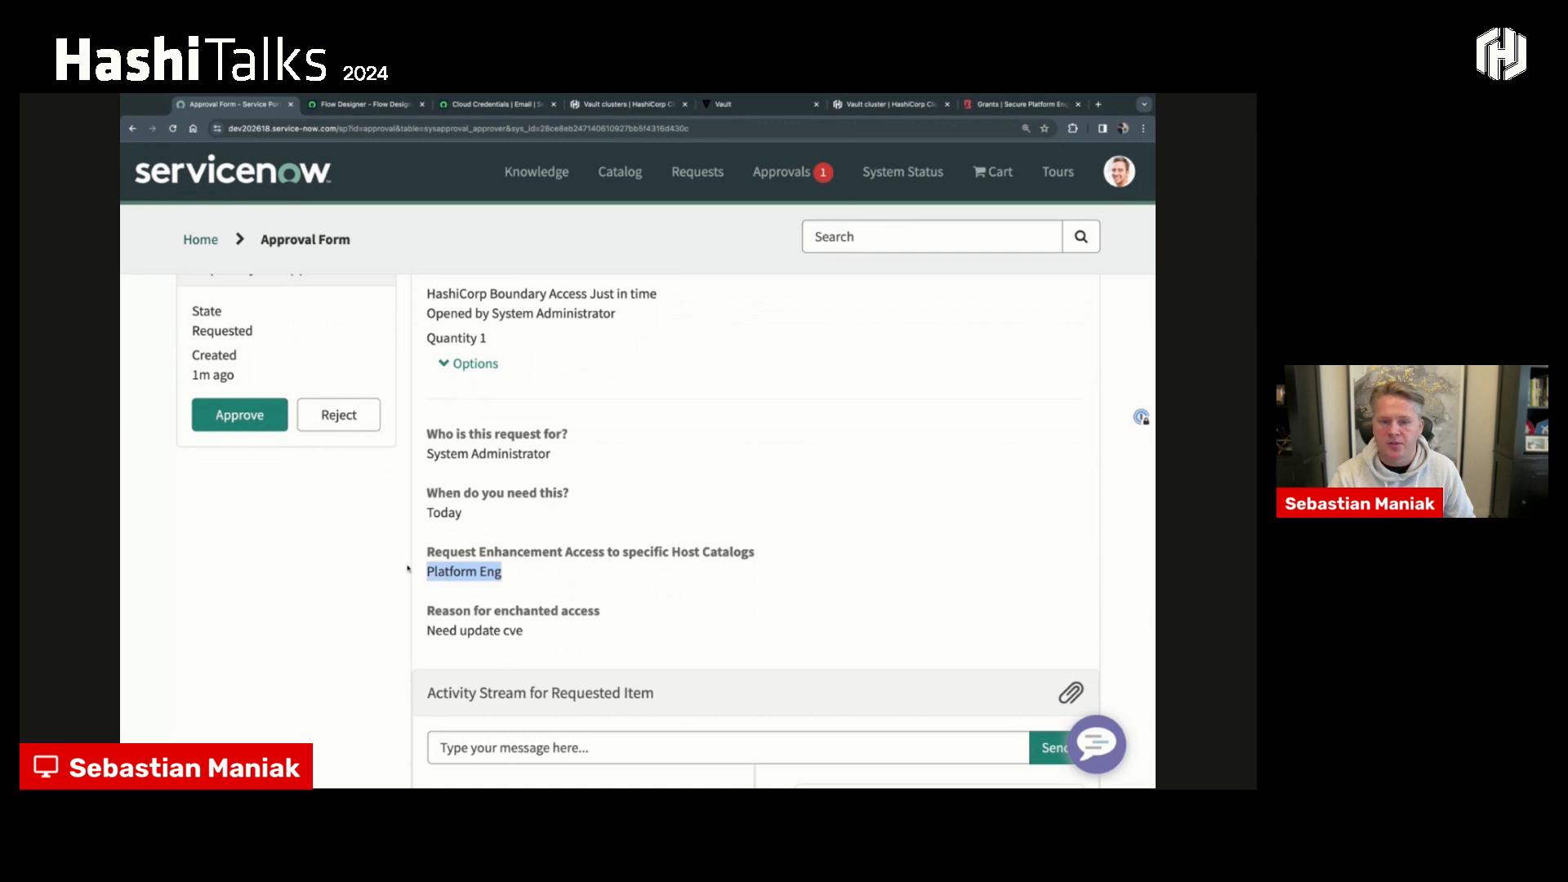
click(219, 418)
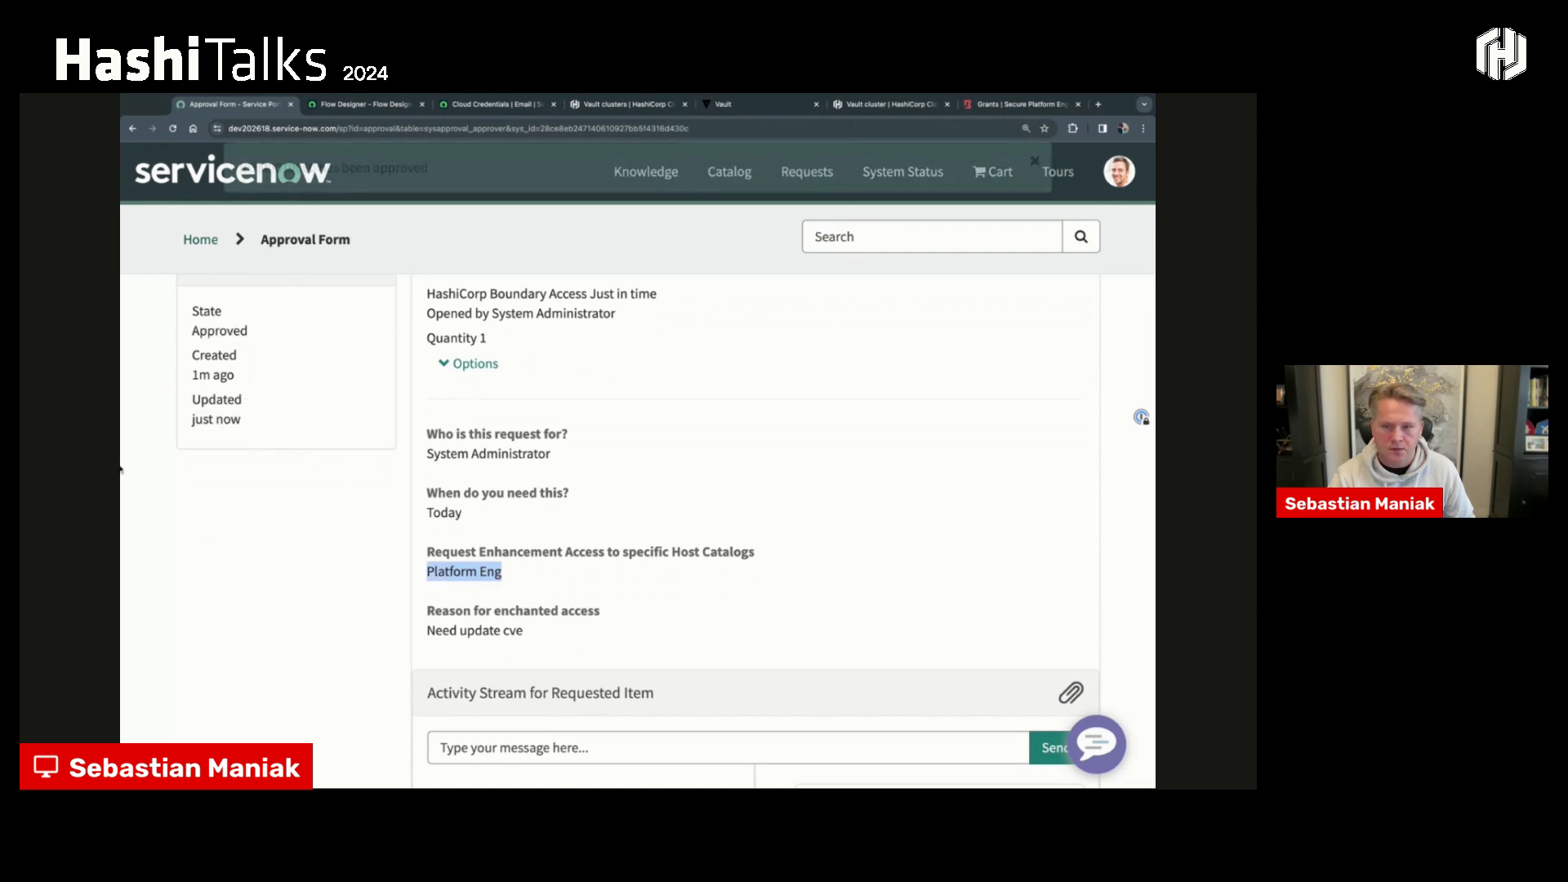
- Sign in to the Boundary desktop client again through Azure with the first listed Microsoft account
key(super+Tab)
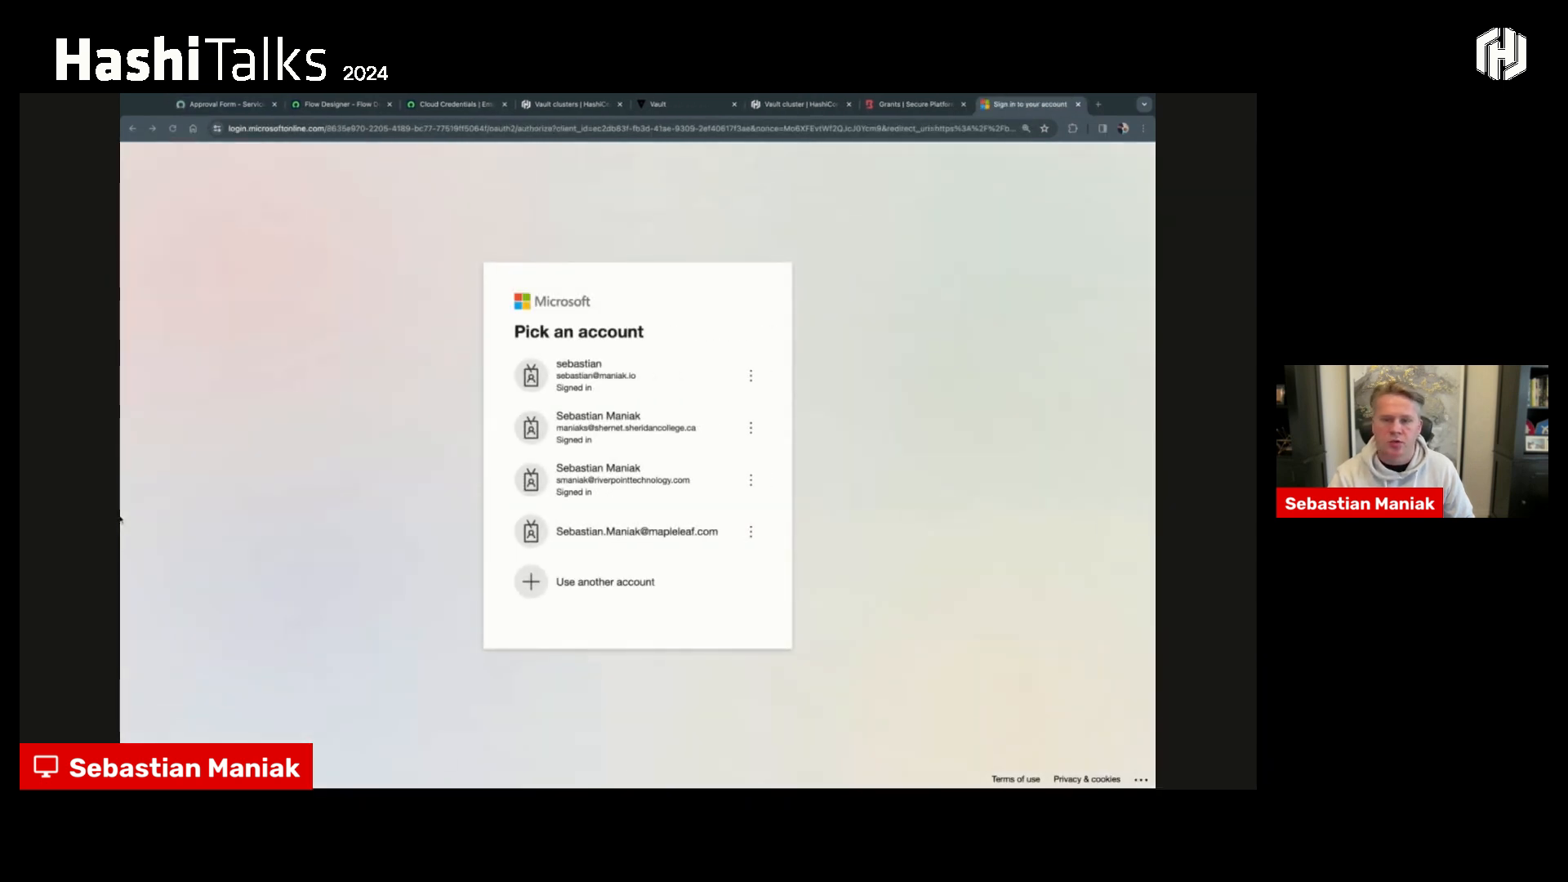
click(750, 316)
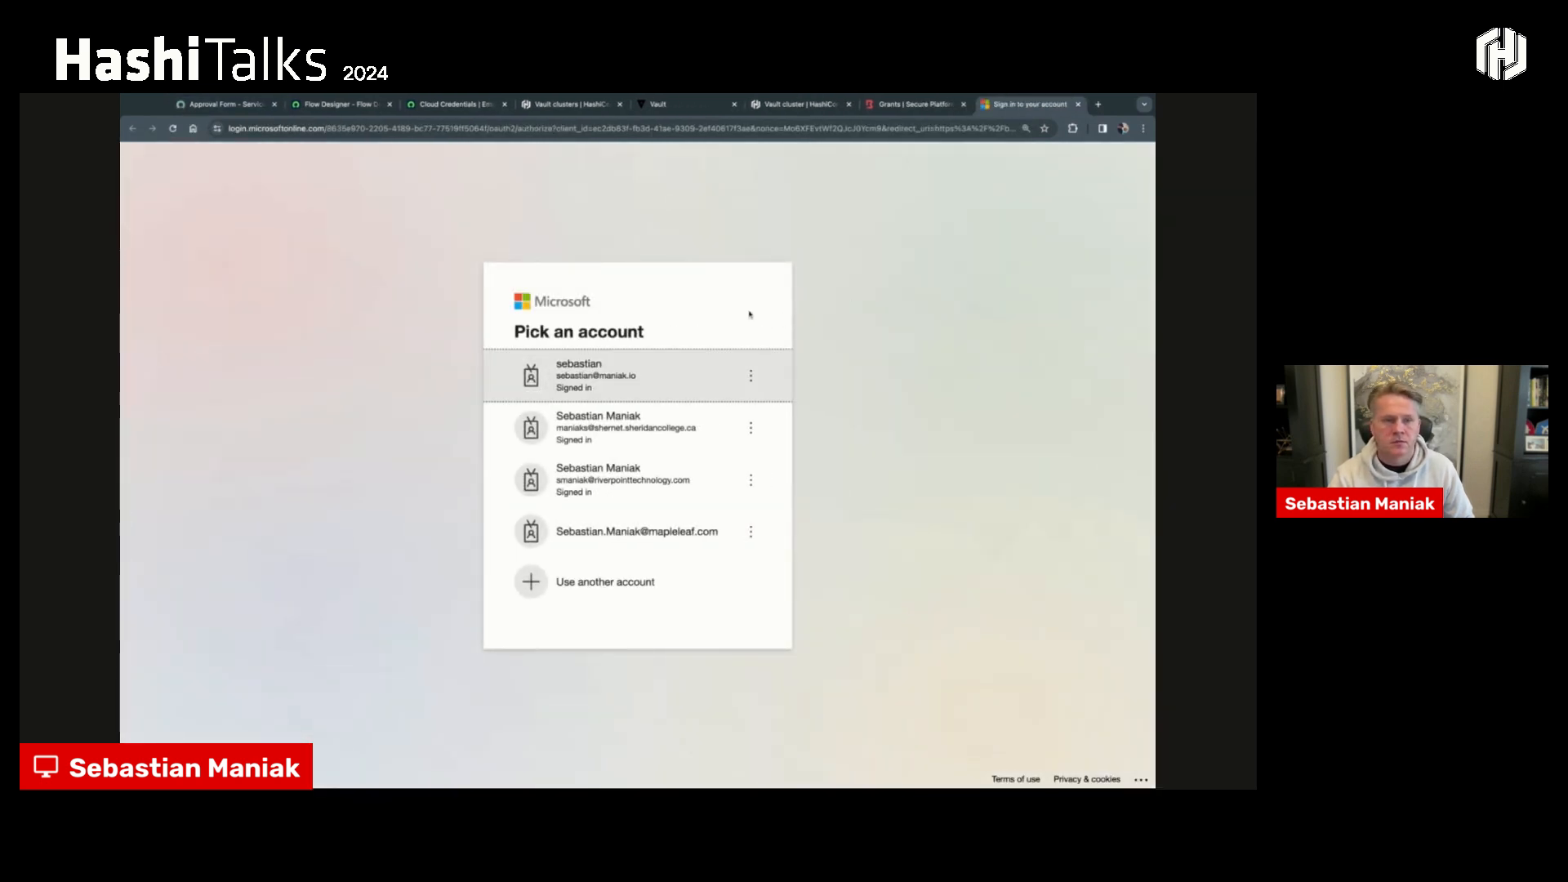
click(605, 373)
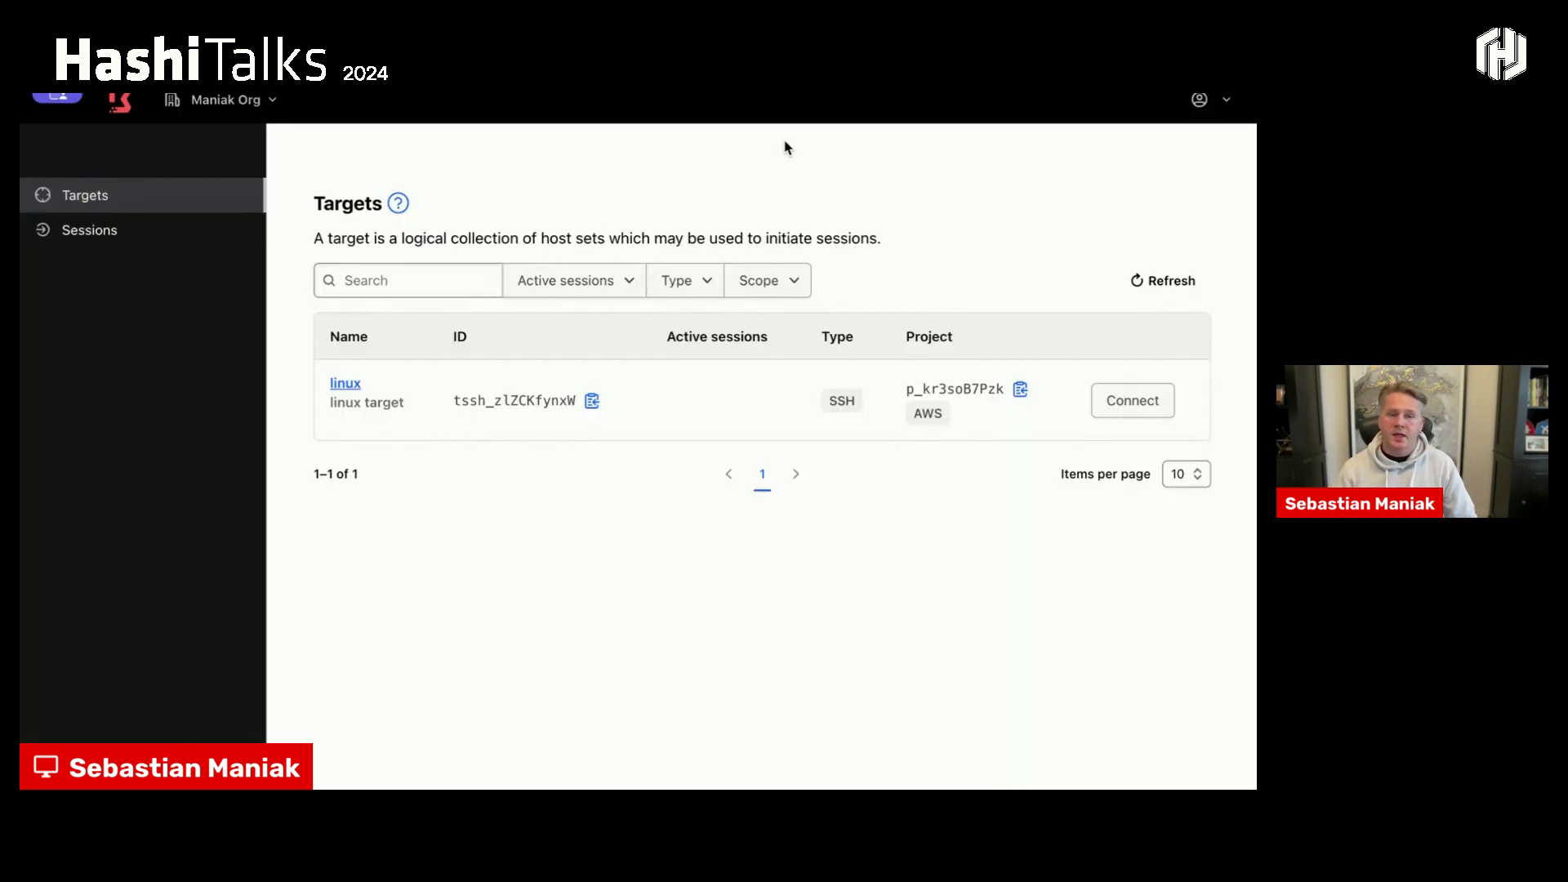
- Connect to the linux SSH target in the AWS project and open the session's shell
click(127, 230)
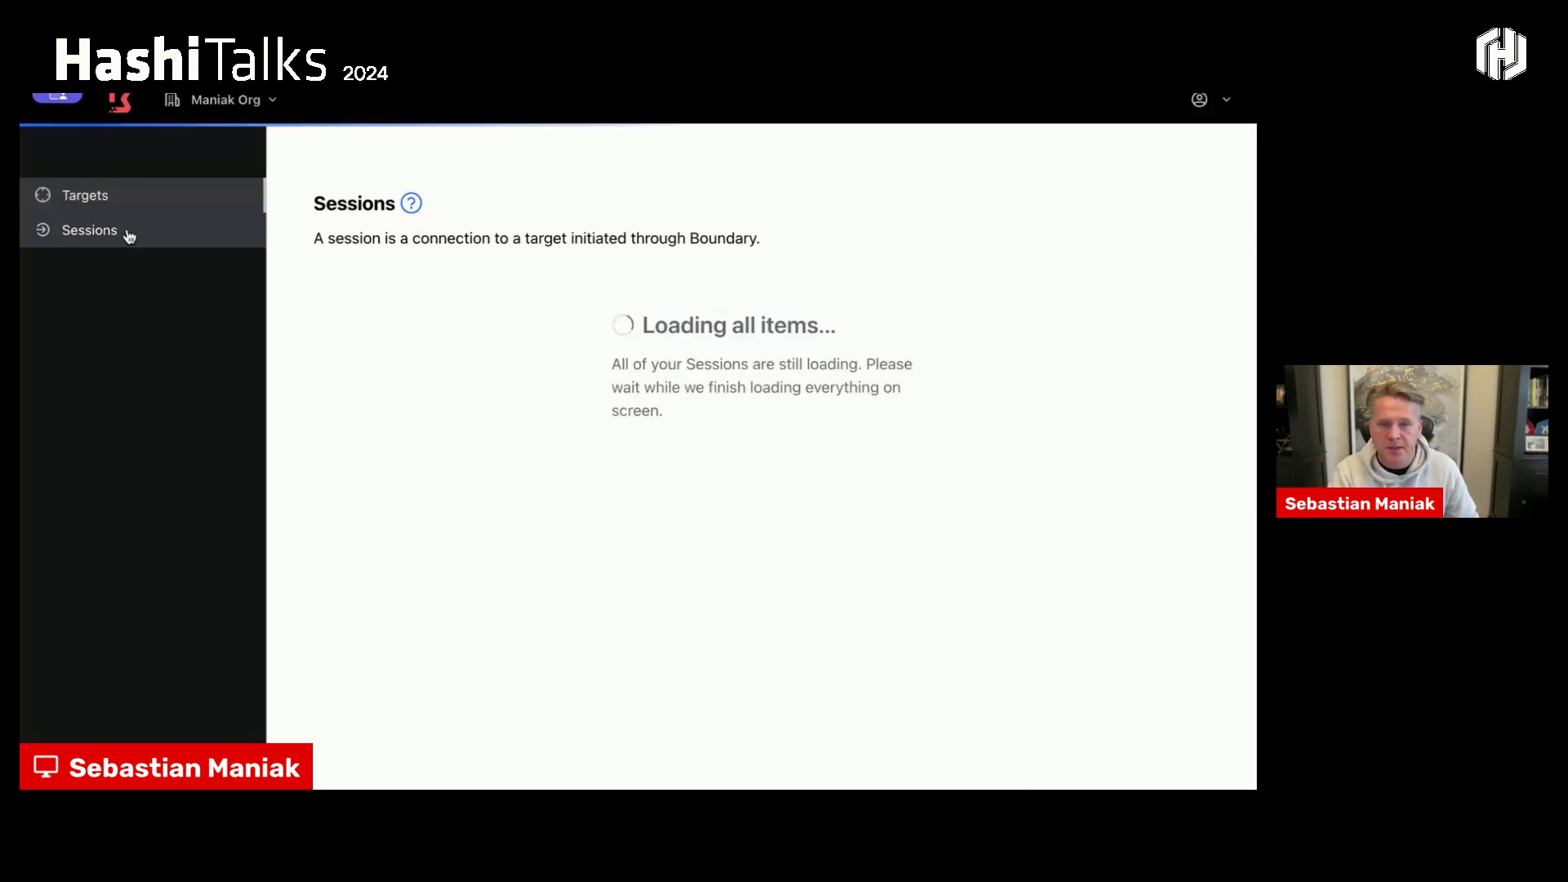
click(120, 198)
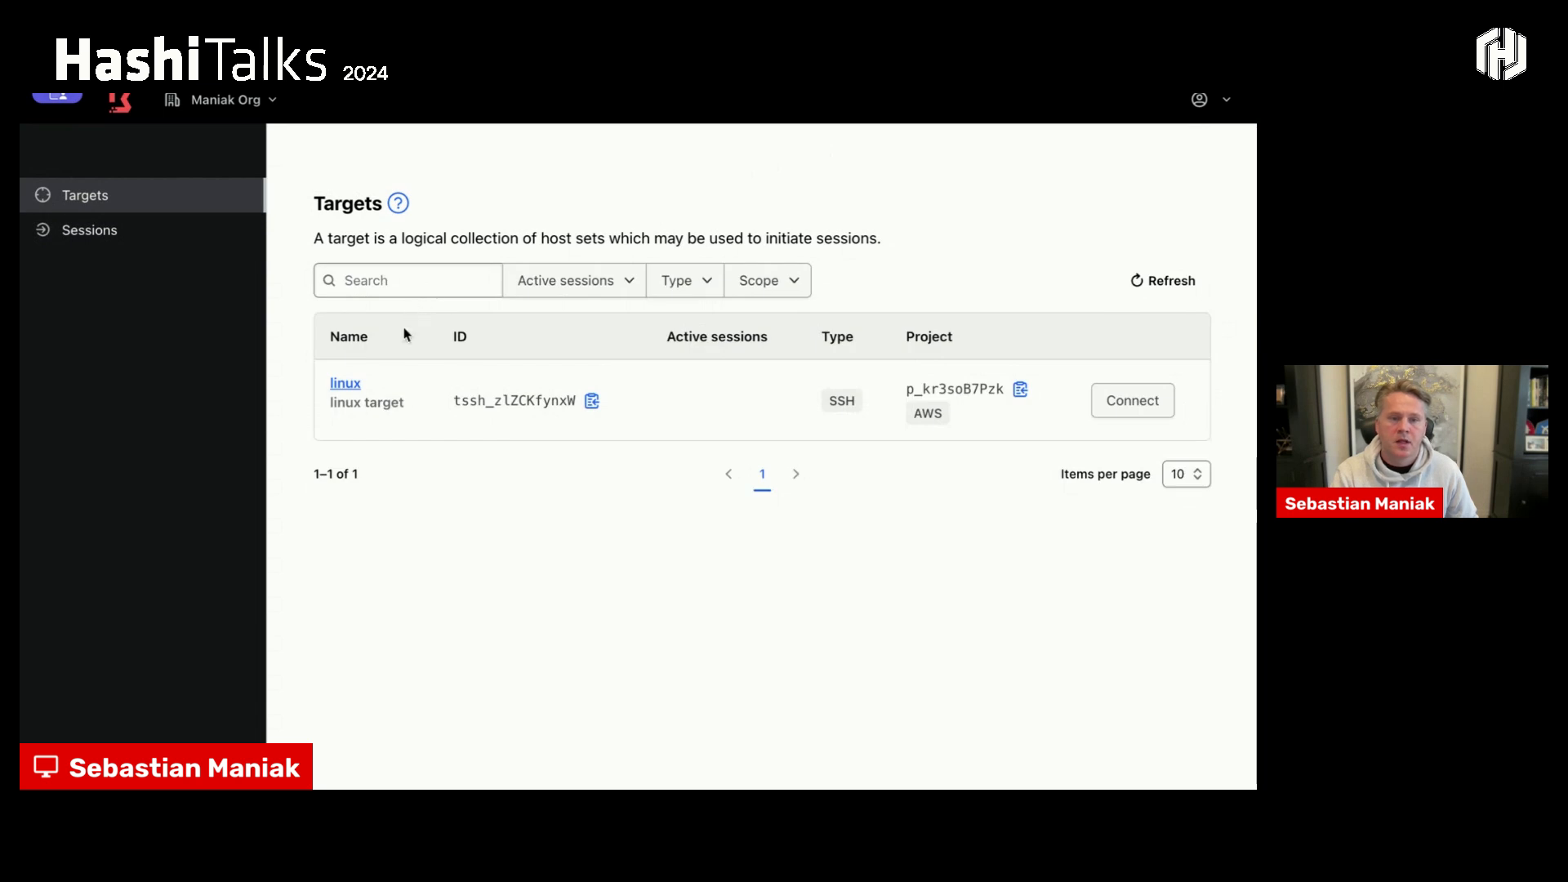
click(1108, 403)
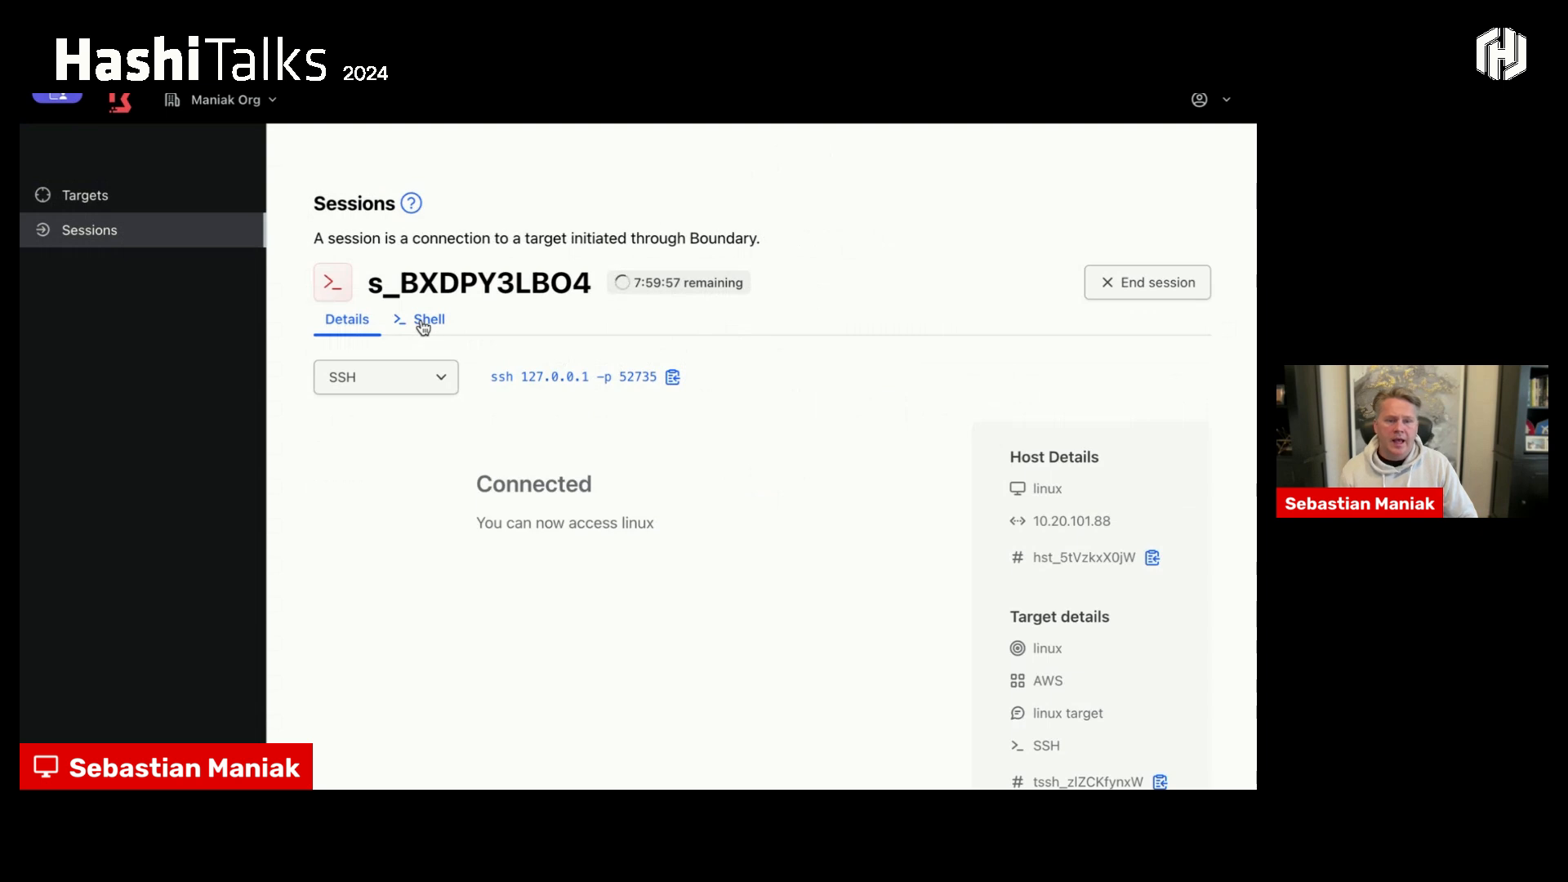
click(423, 320)
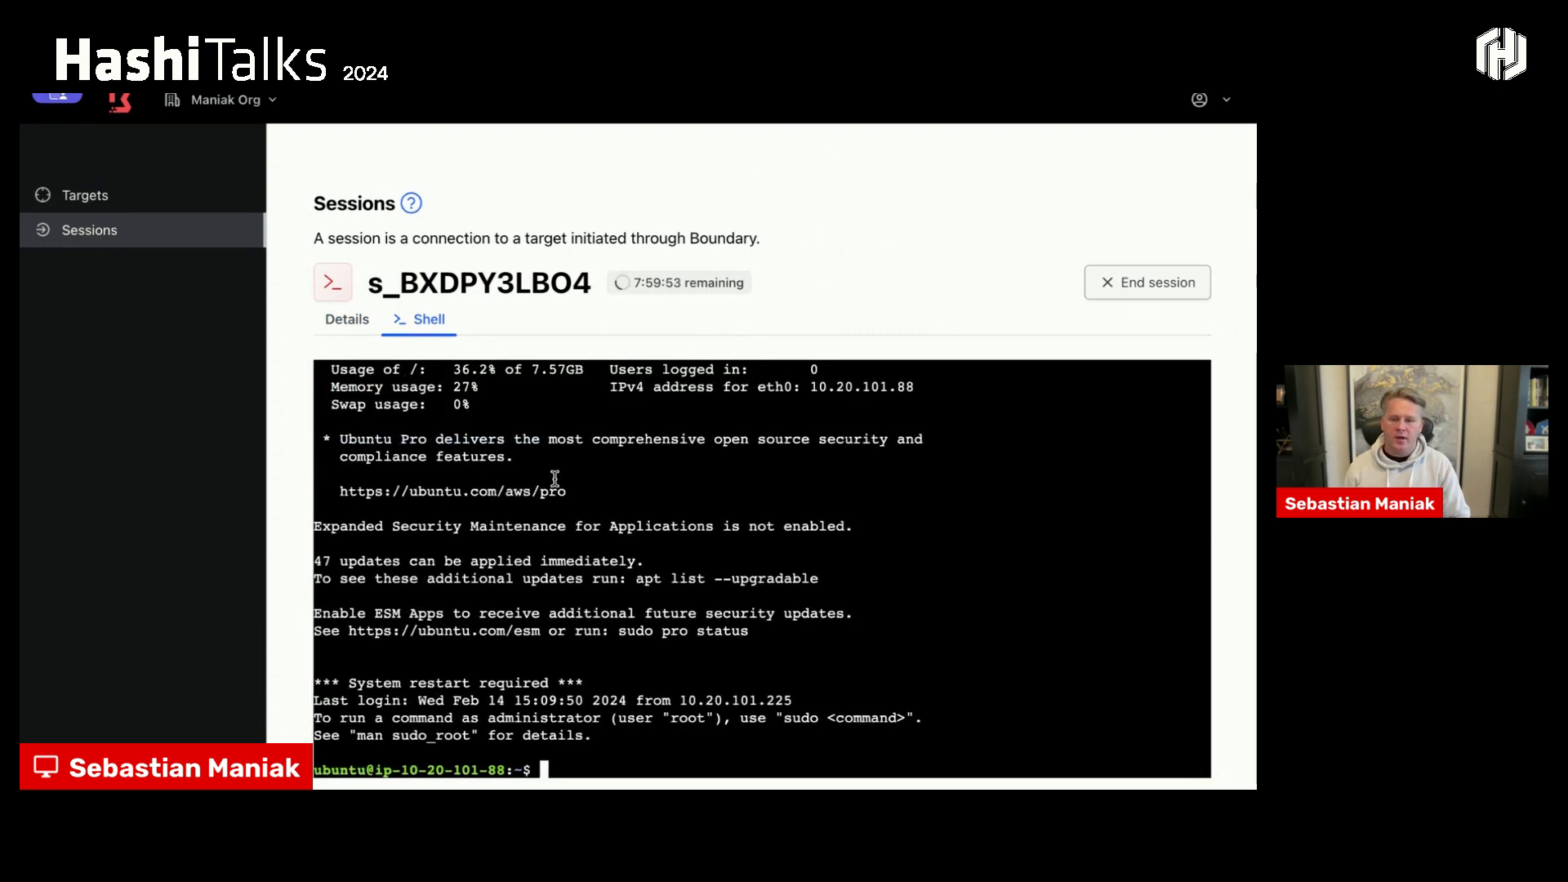
- Run ip a in the session shell to list the Linux host's network interfaces
key(Return)
key(Return)
key(Return)
key(Return)
key(Return)
key(Return)
key(Return)
key(Return)
key(Return)
text(ip ap)
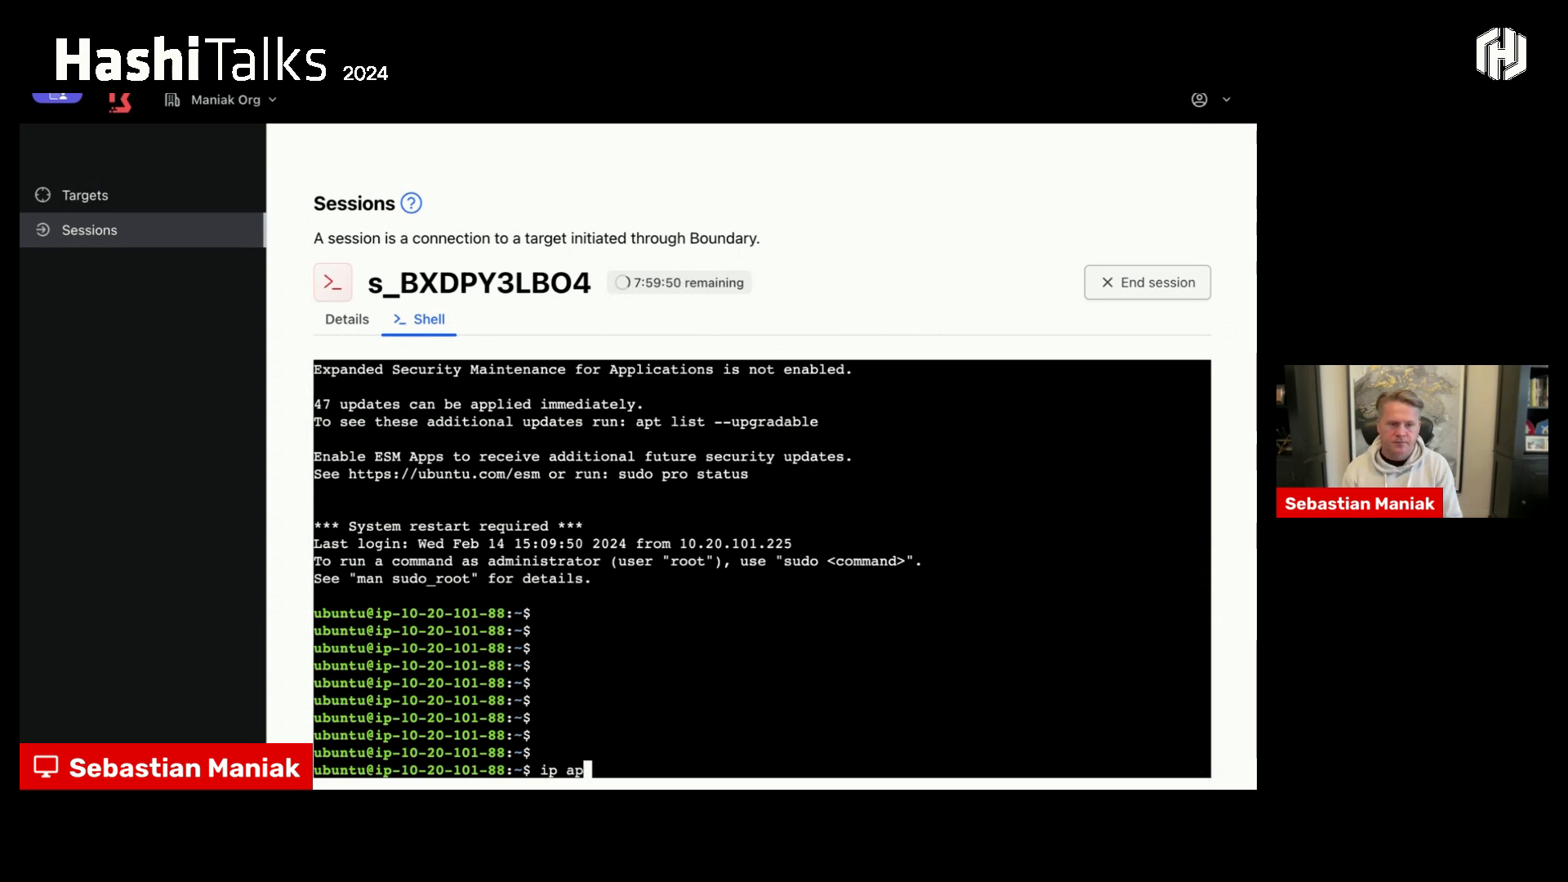
key(Return)
text(ip a)
key(Return)
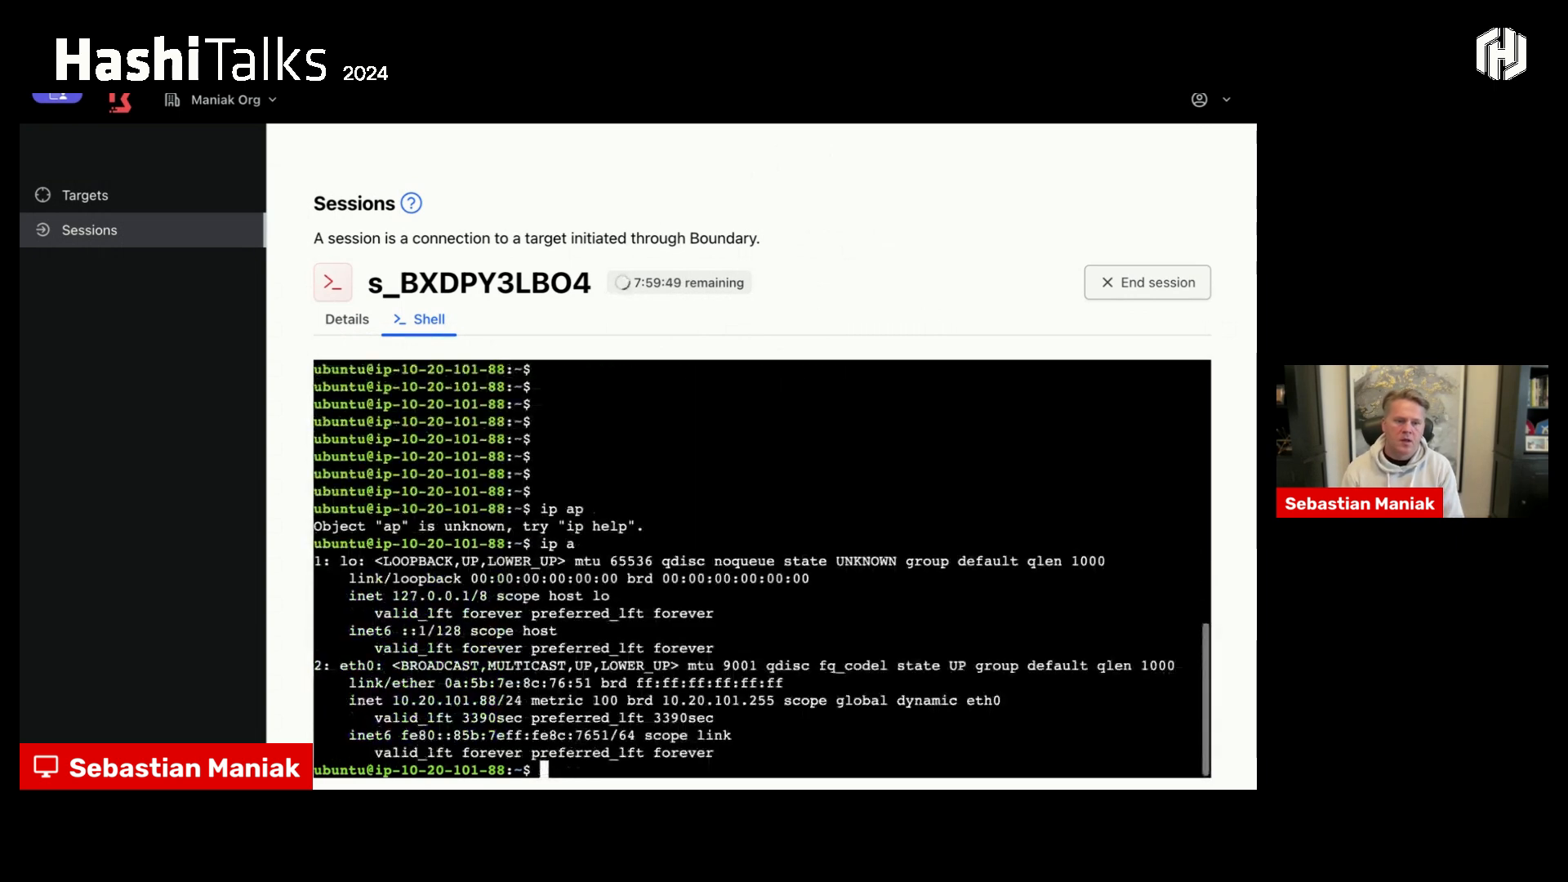
key(Return)
key(Return)
key(Return)
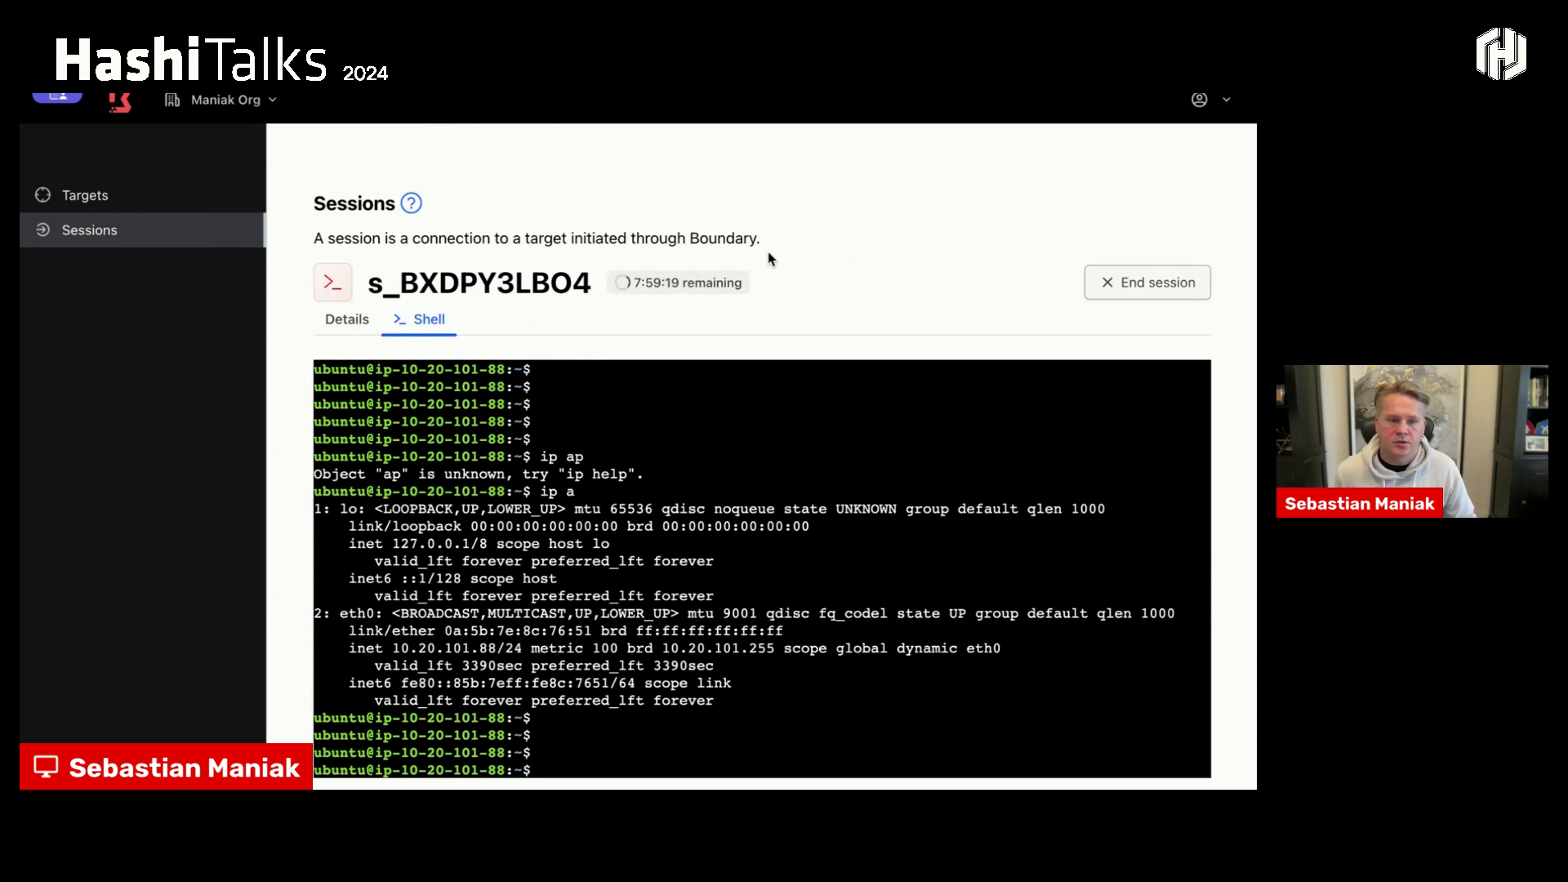
- Reopen the active linux session from the sessions list and bring up its shell prompt again
click(118, 192)
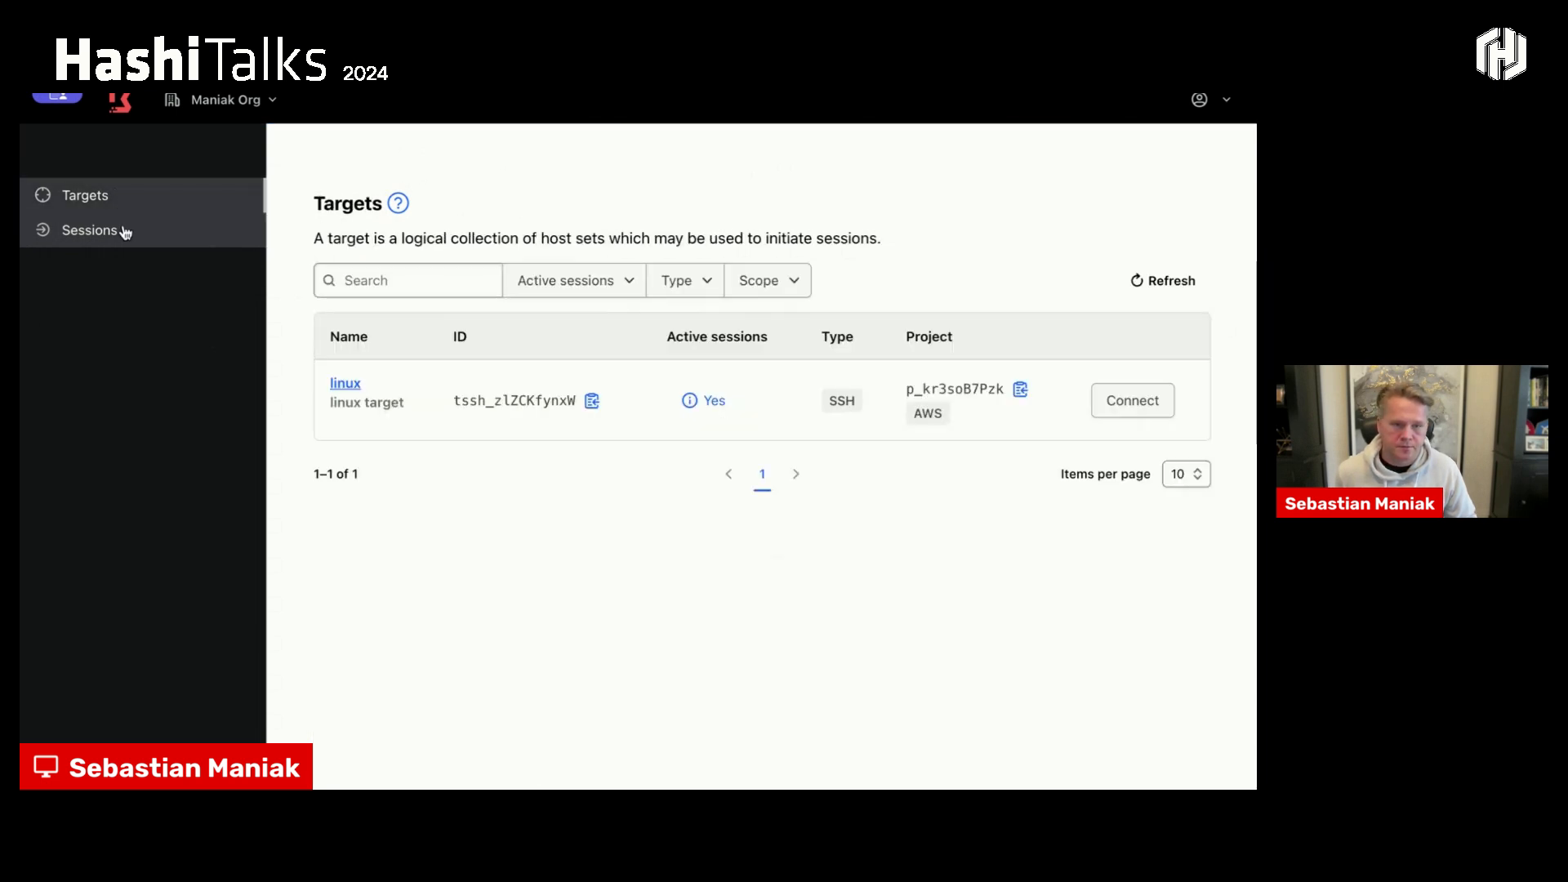
click(124, 233)
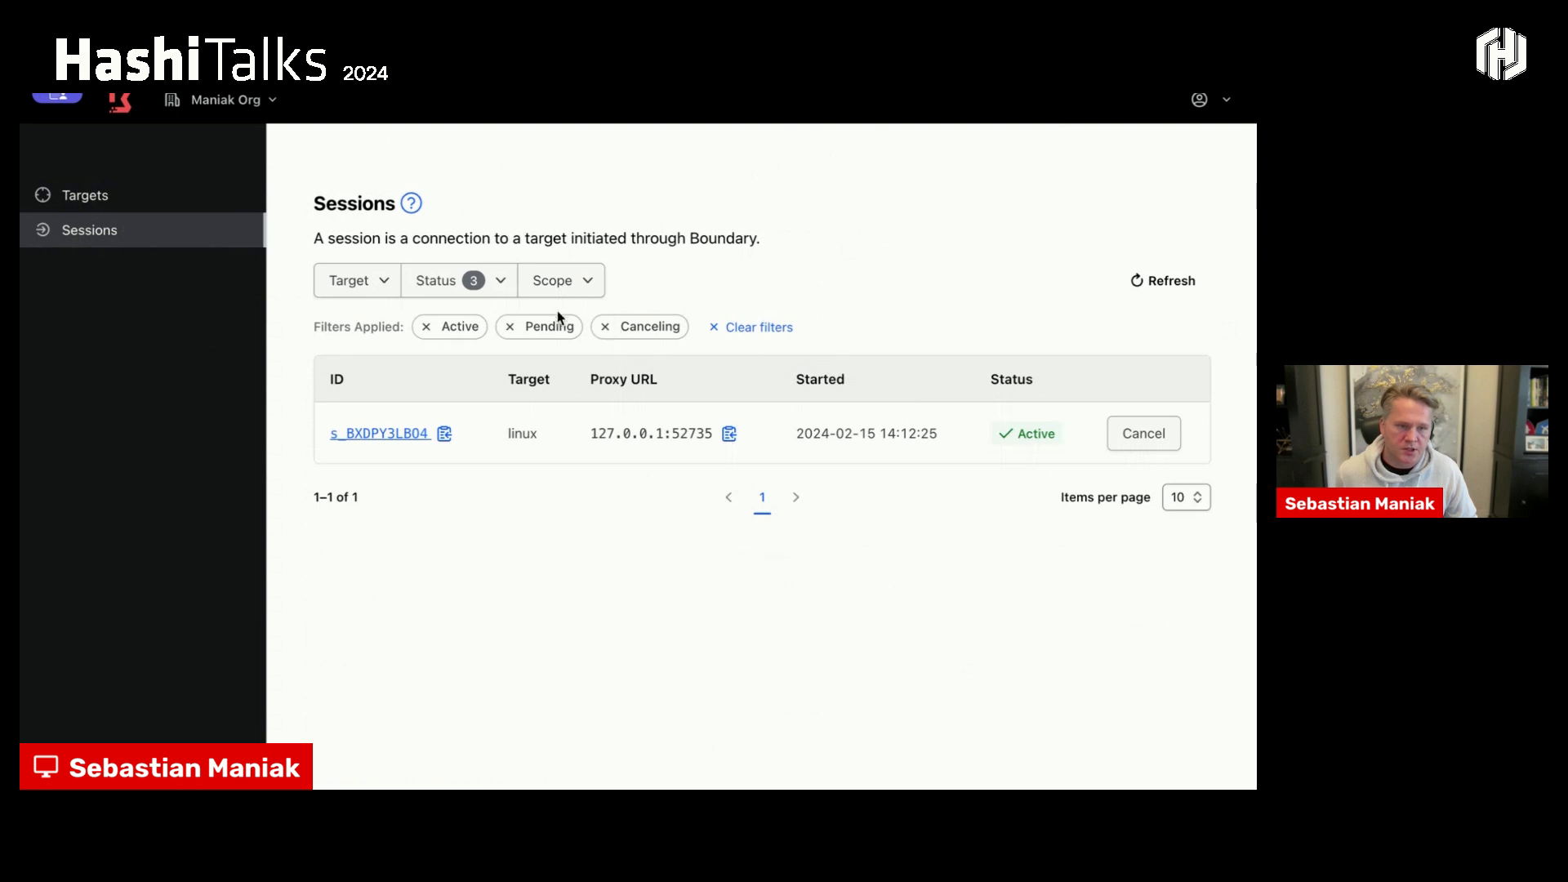
click(363, 435)
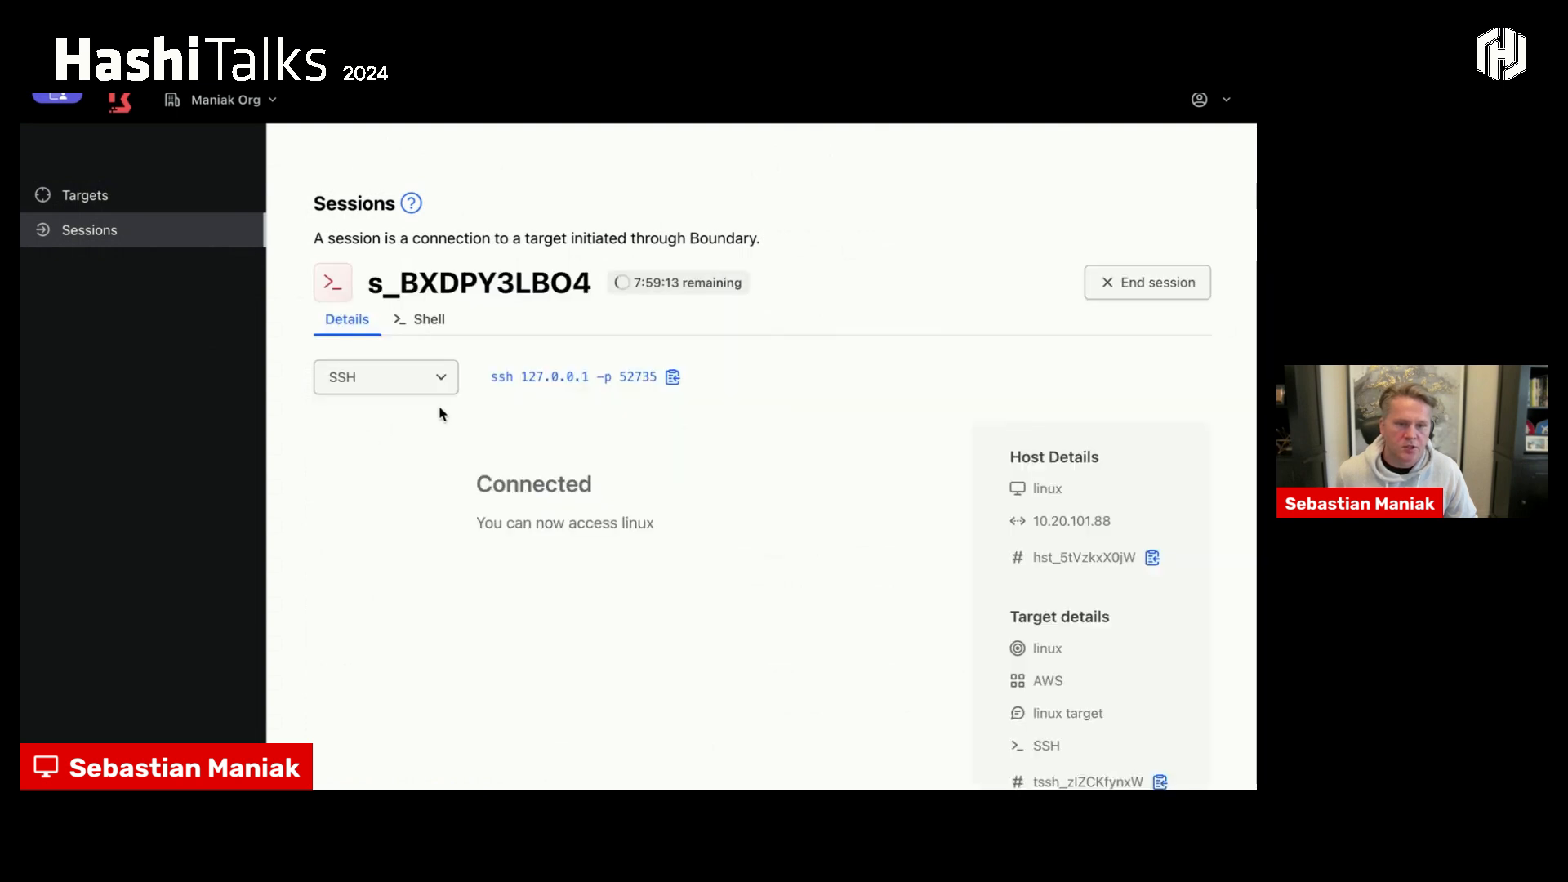
click(430, 320)
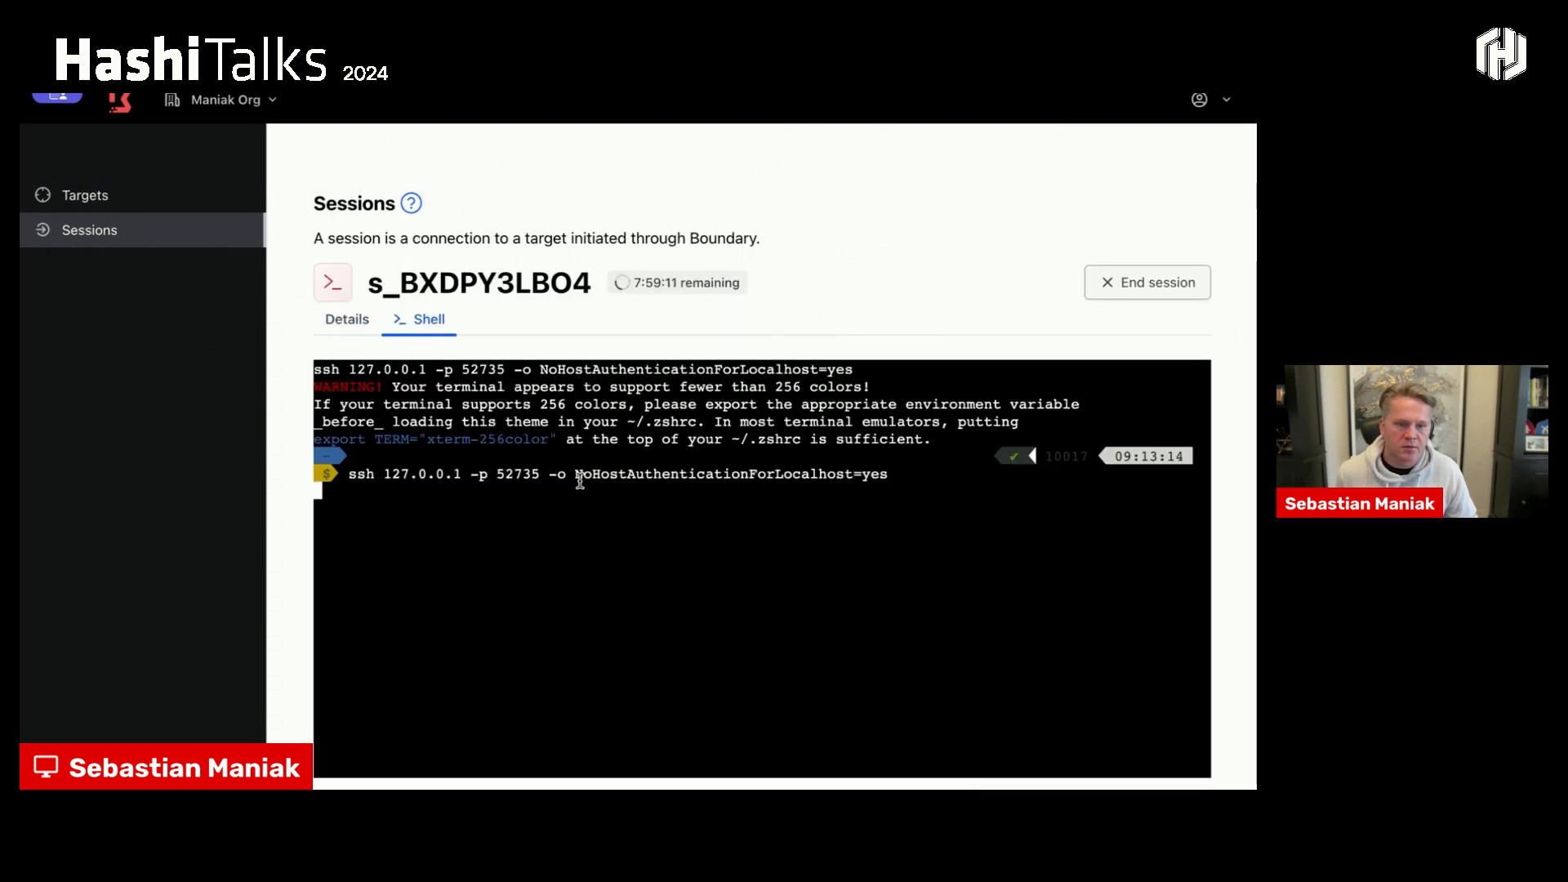
key(Return)
key(Return)
key(Return)
key(Return)
key(Return)
key(Return)
key(Return)
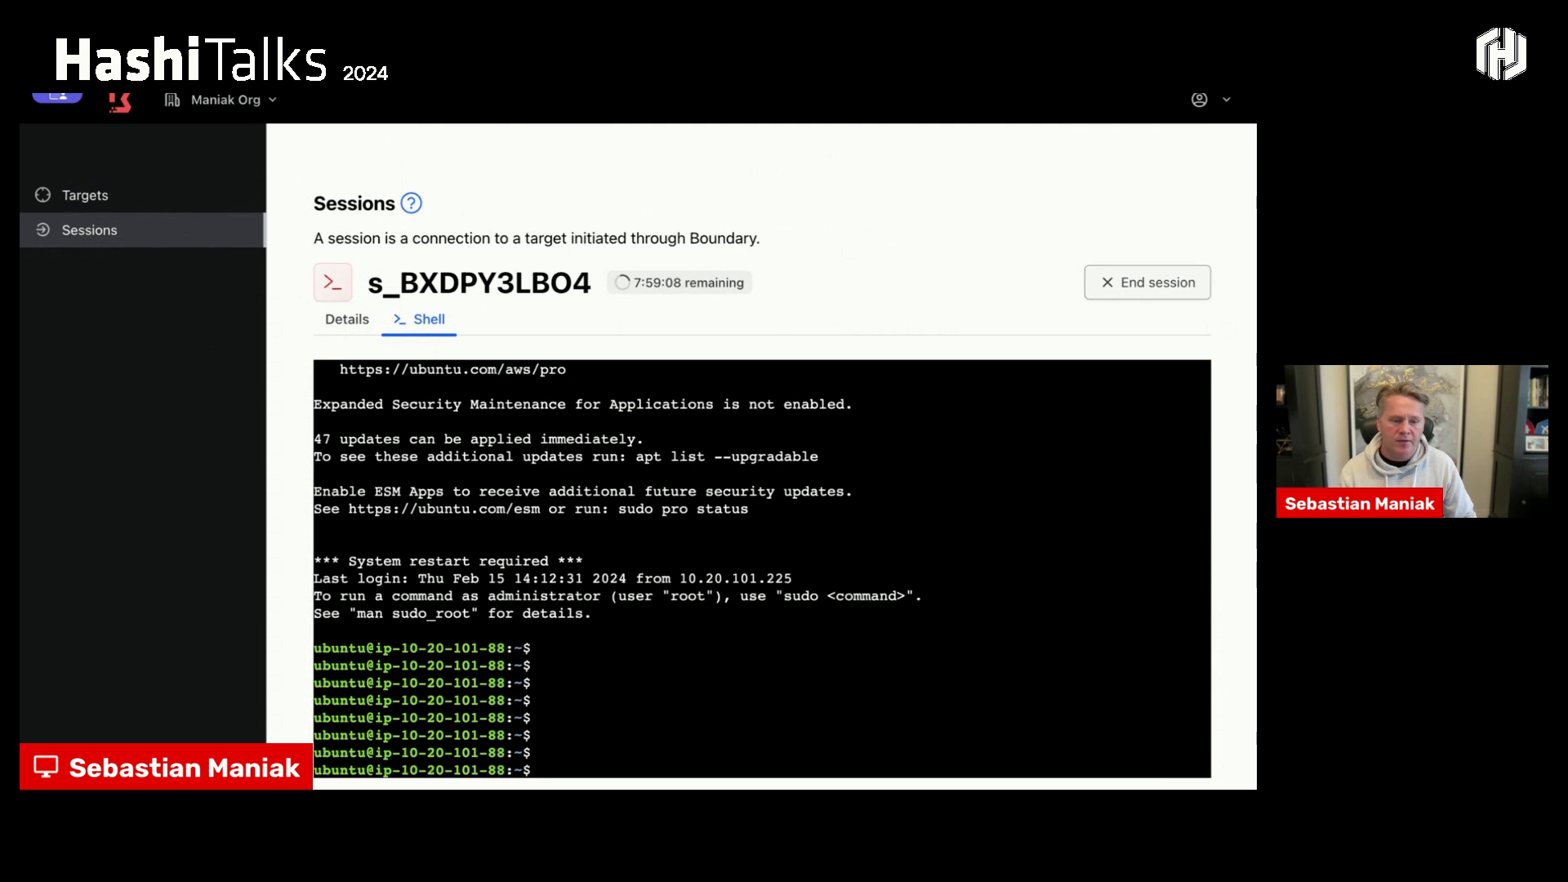
- Review the sessions list, return to the targets list and refresh it to check the linux target
click(116, 243)
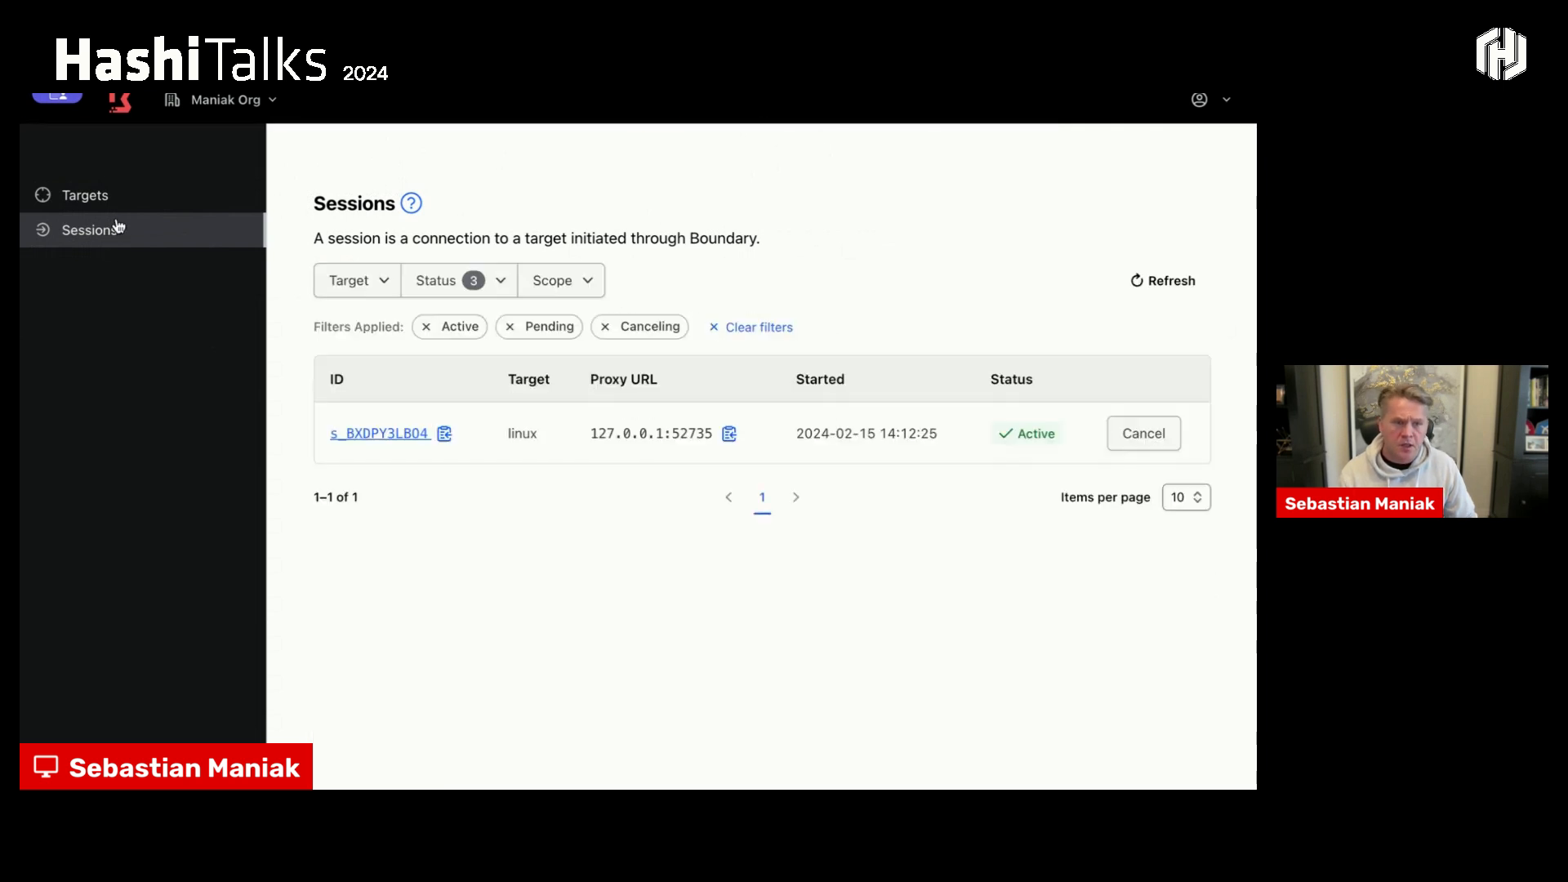
click(112, 198)
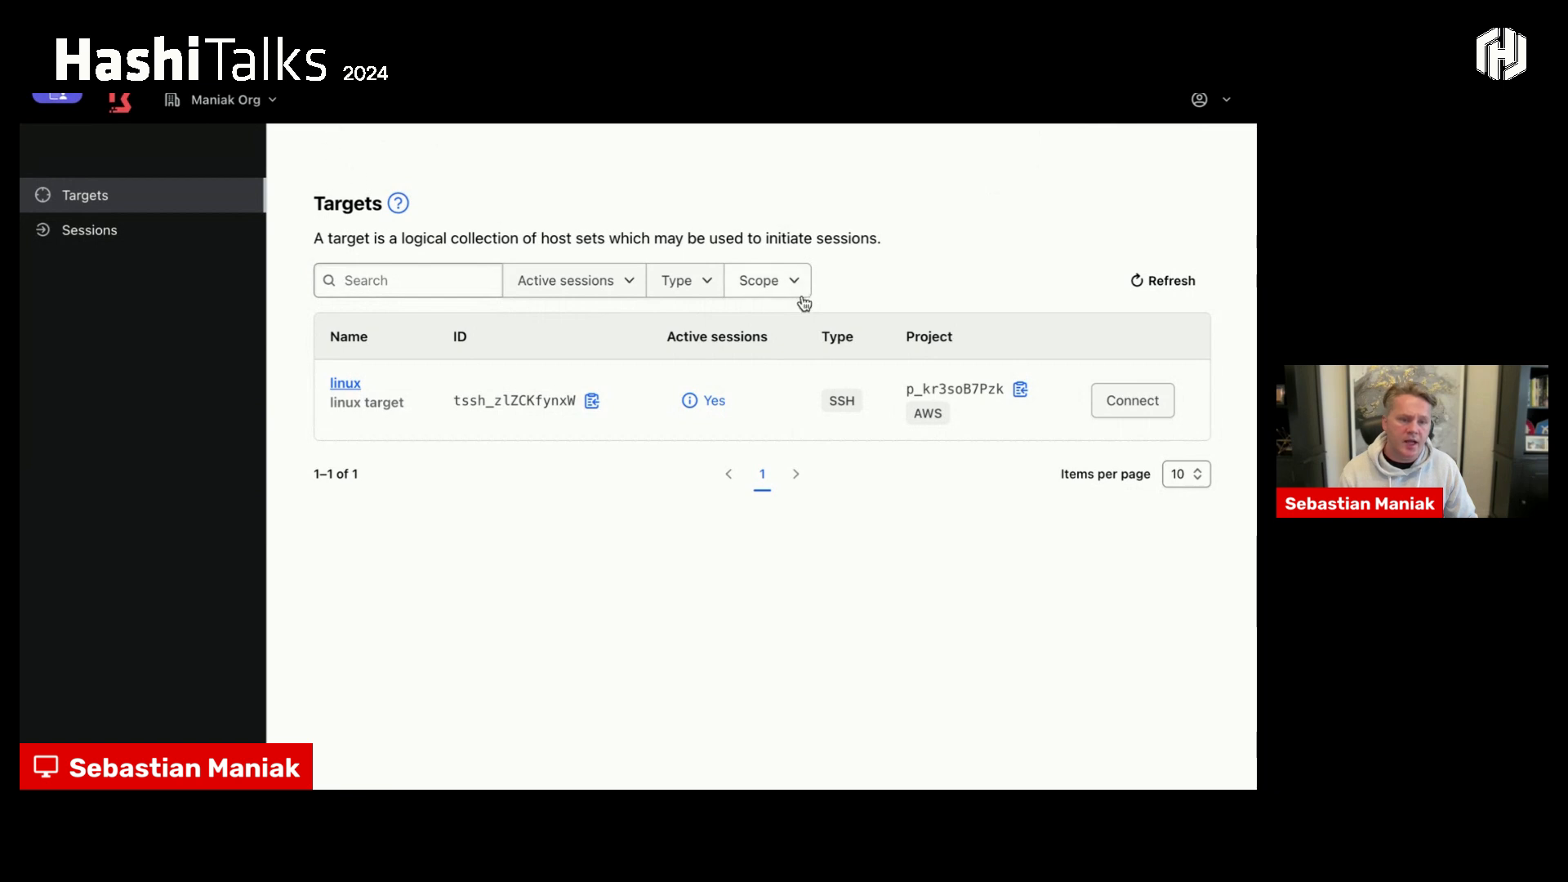
click(1151, 280)
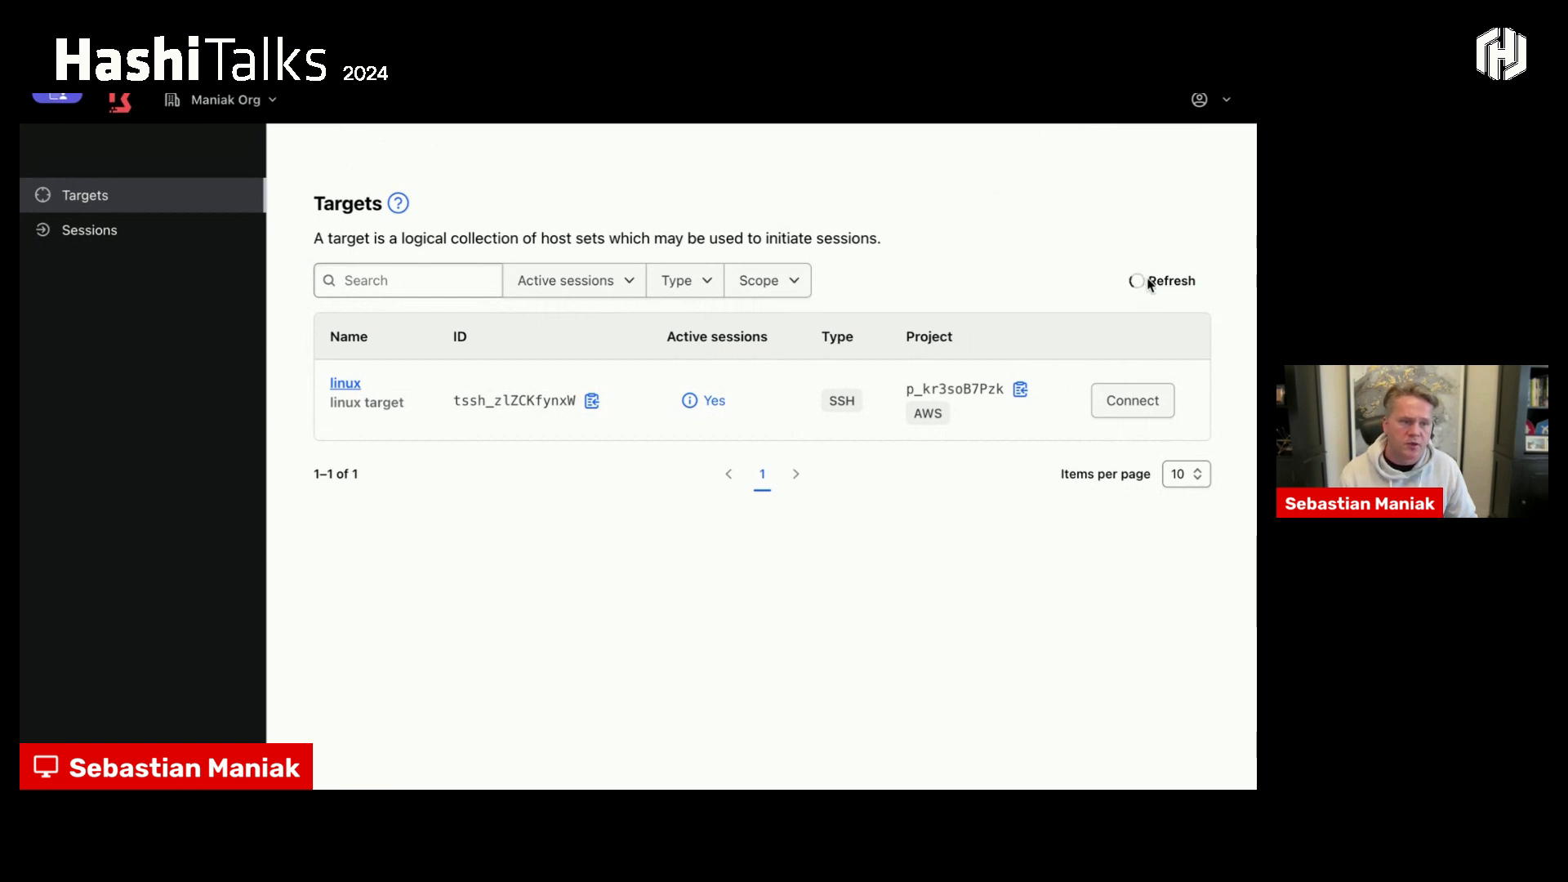
click(1134, 401)
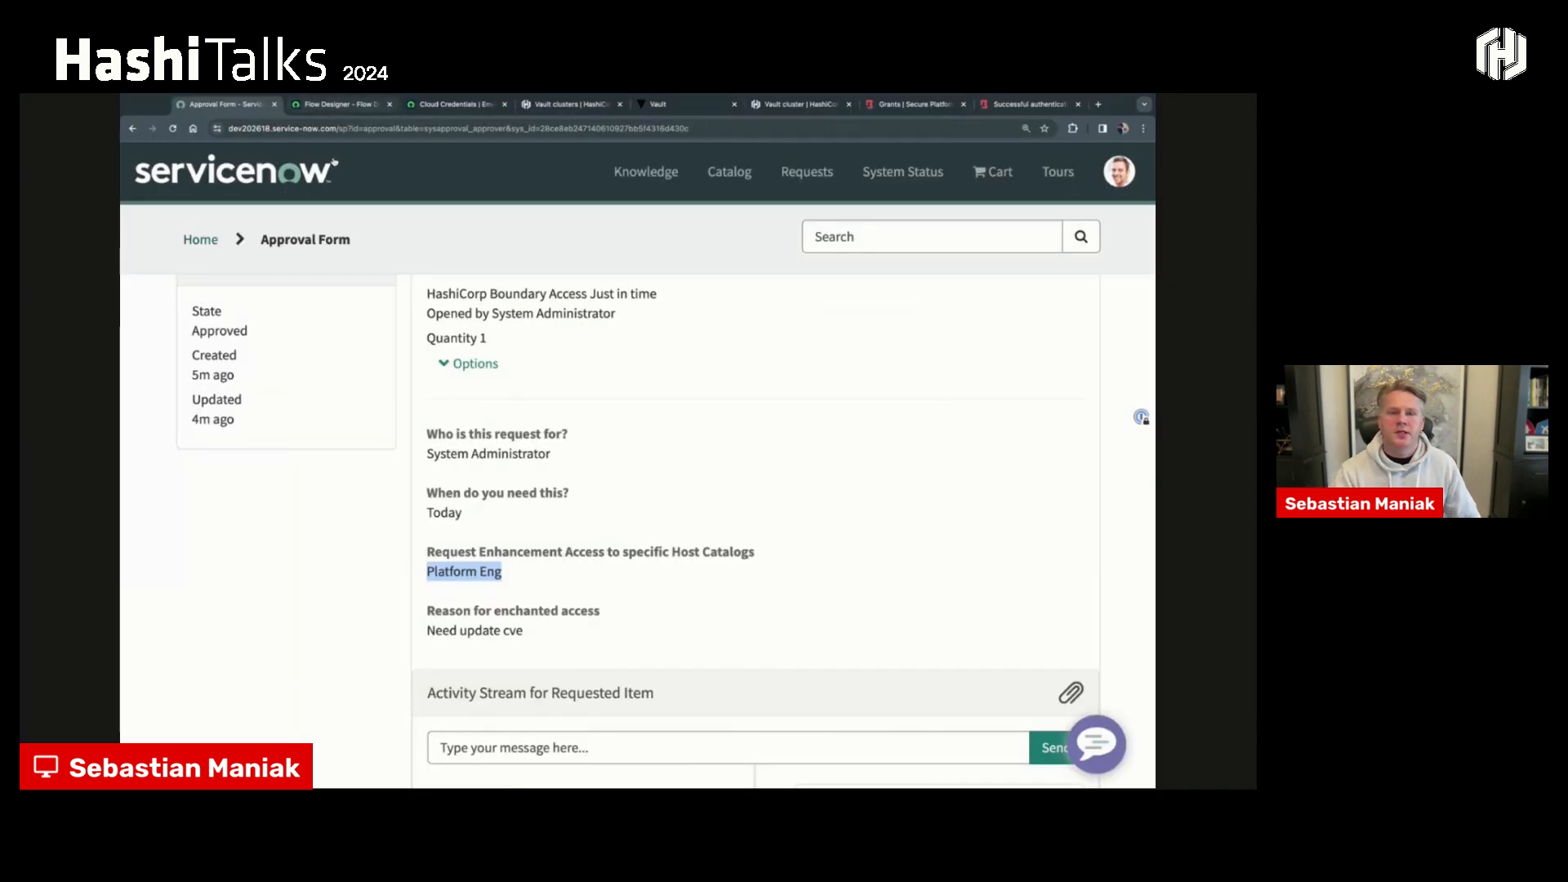
- Switch to Flow Designer, check HashiCorp Flow 01 - Vault, and open HashiCorp Flow 02 from the flow list
click(348, 104)
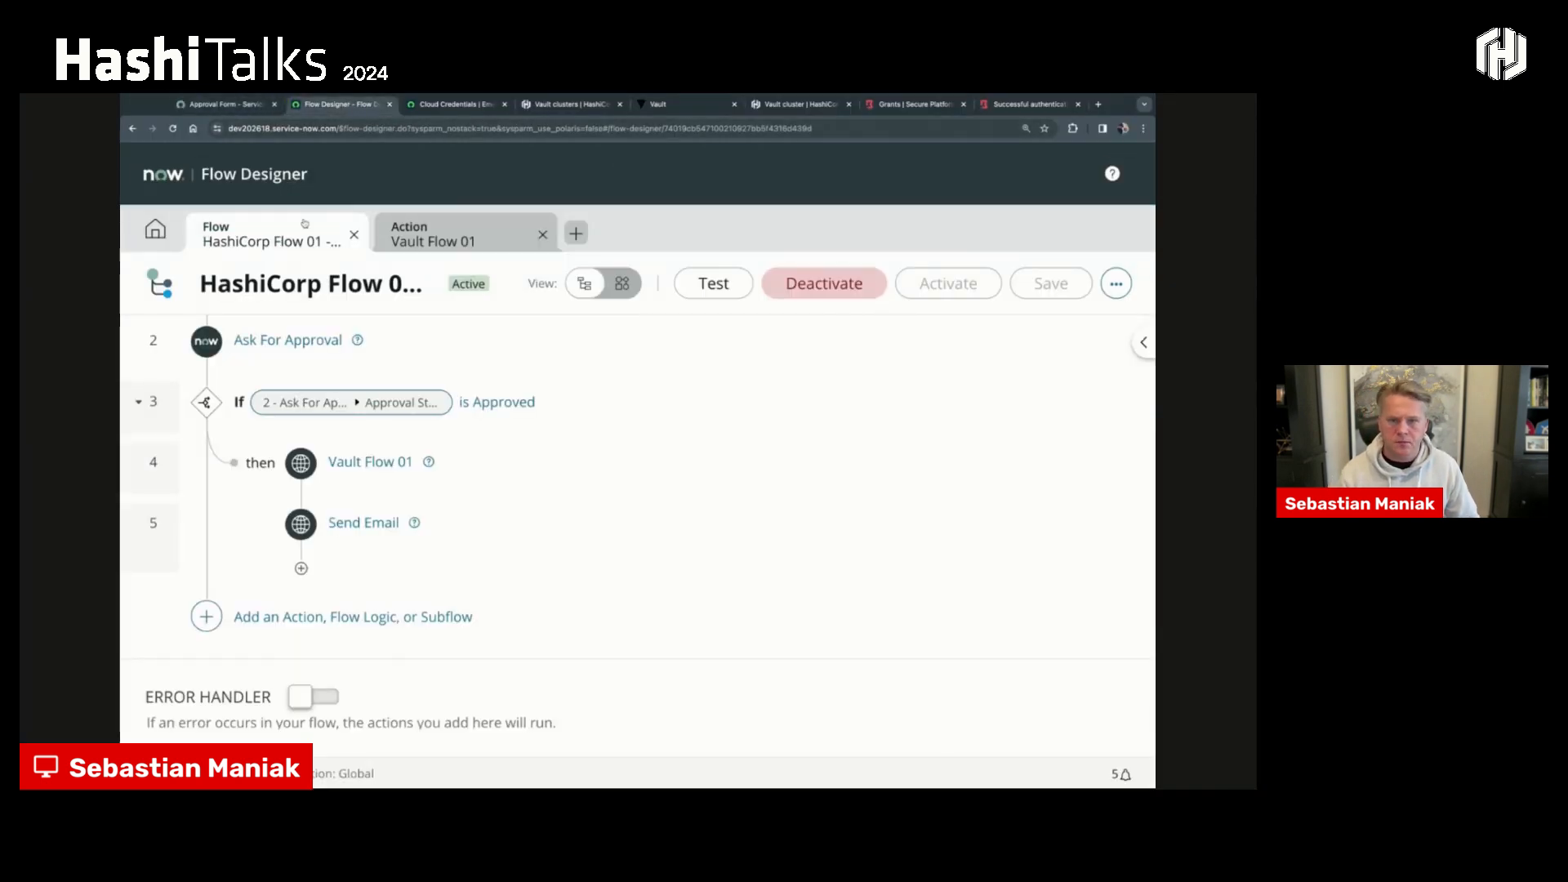
click(155, 229)
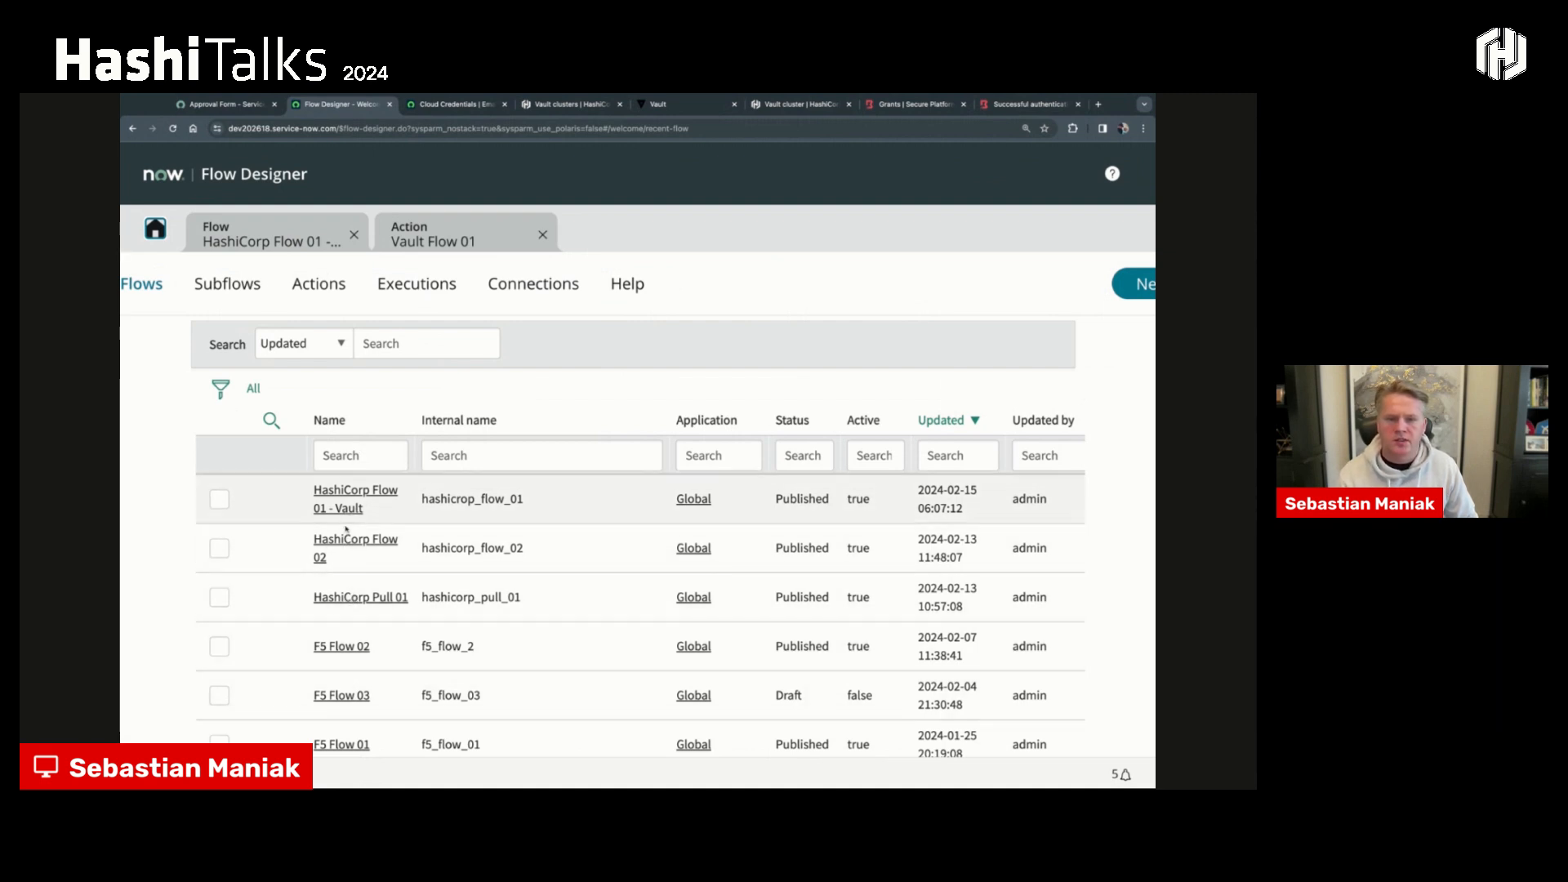
click(340, 499)
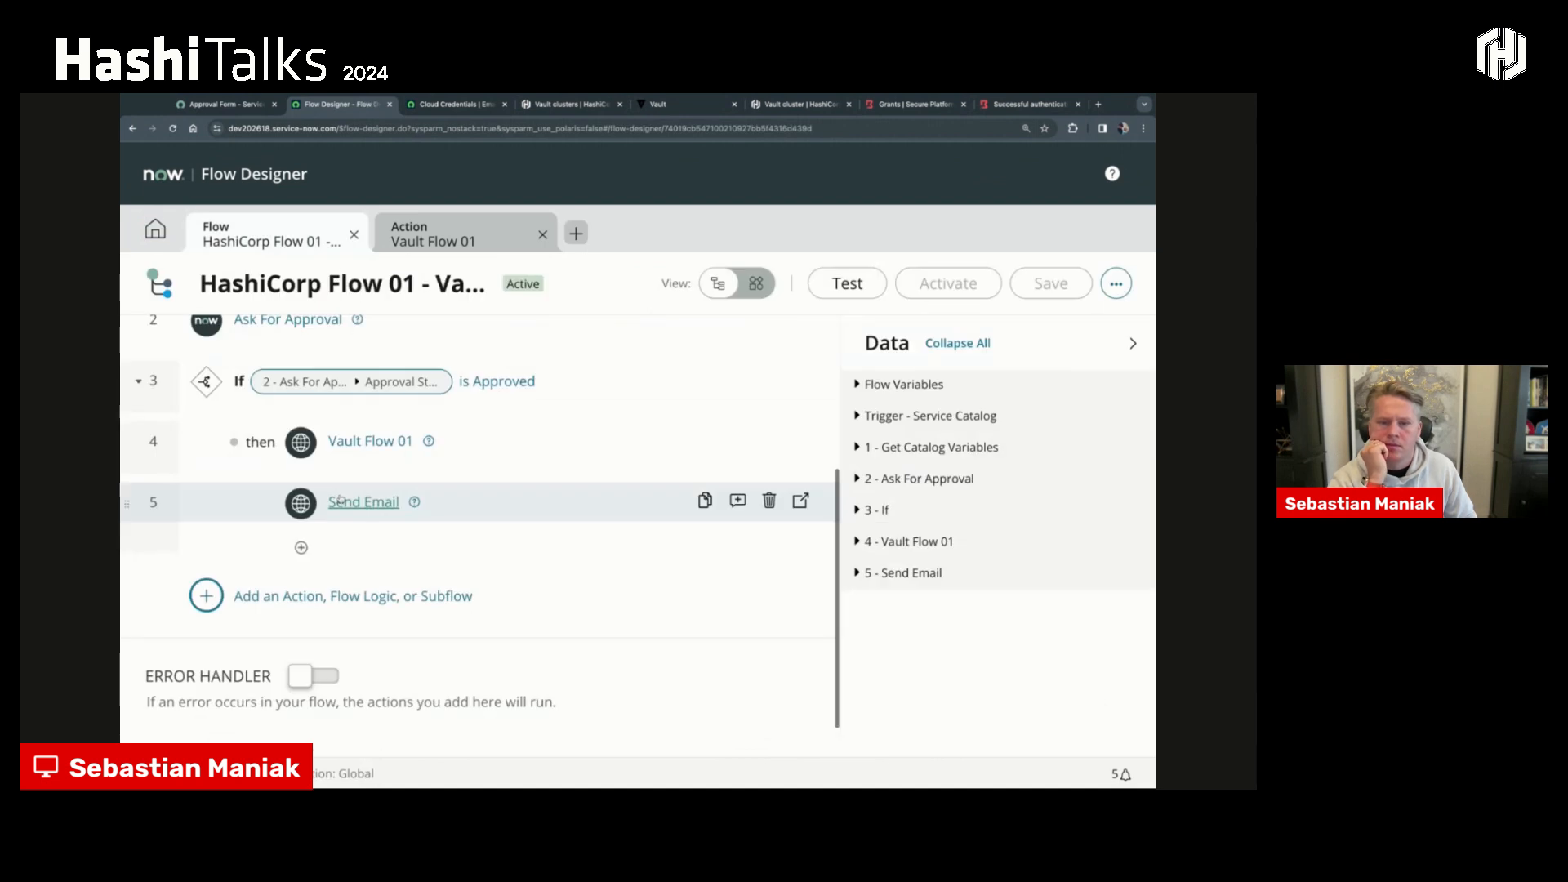
click(159, 231)
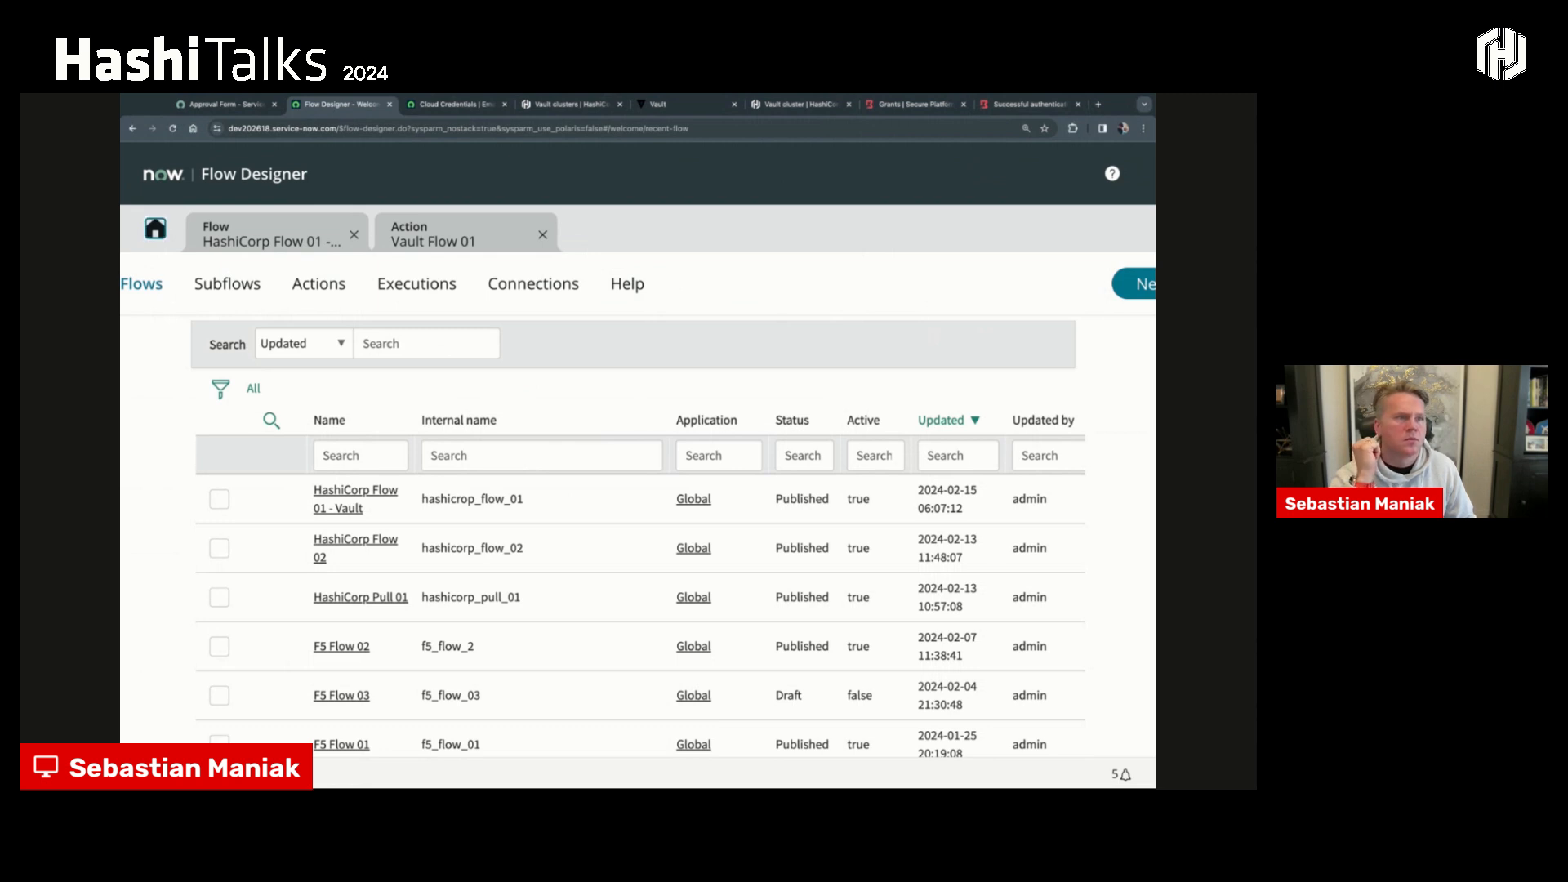
click(329, 543)
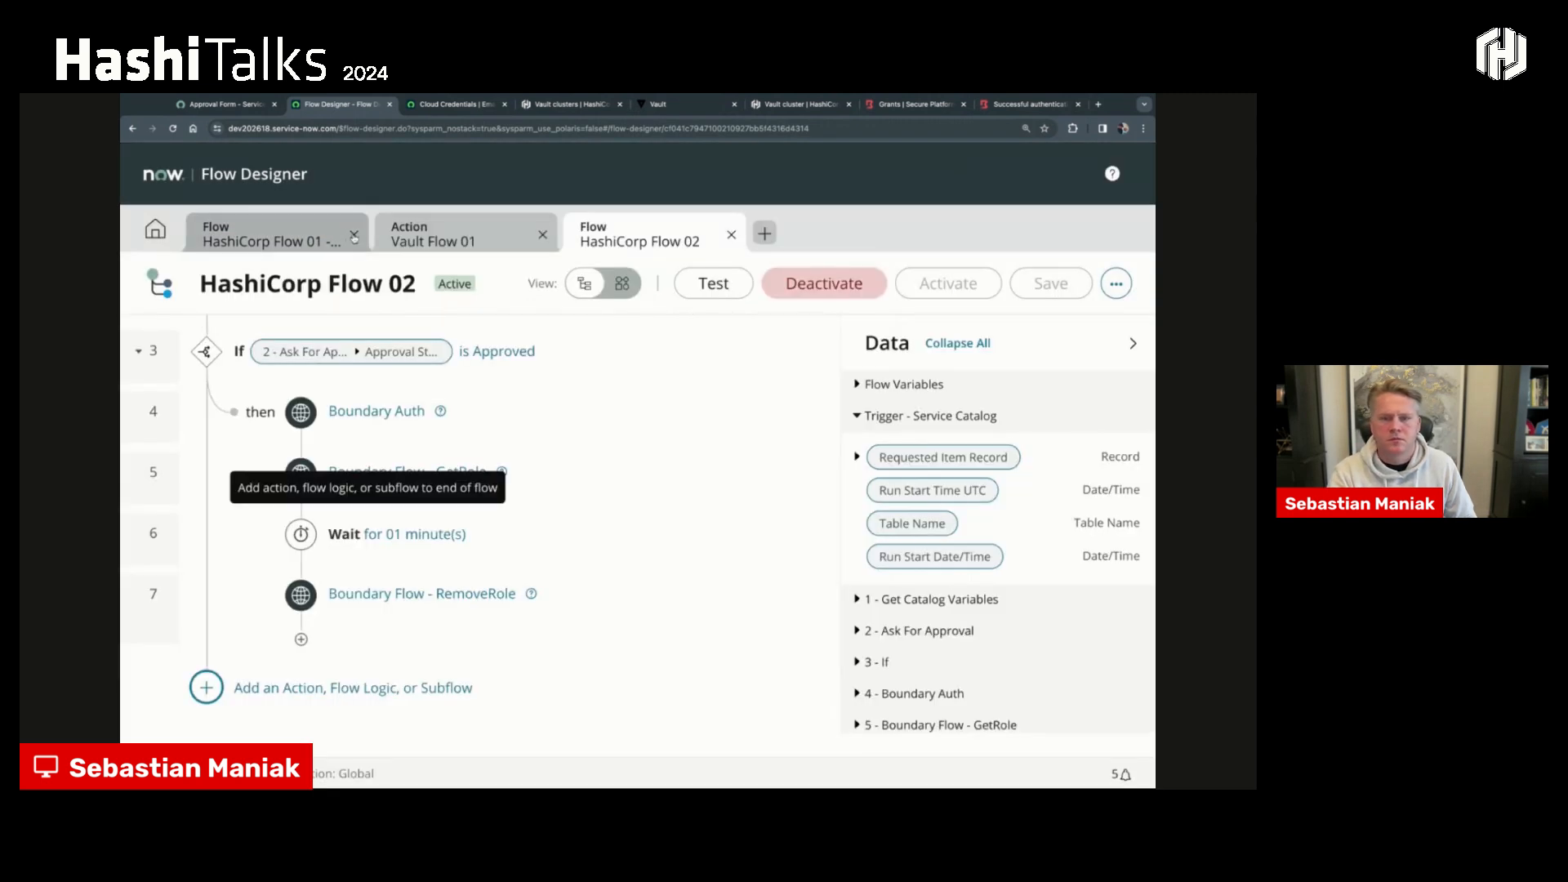
- Close the HashiCorp Flow 01 flow and Vault Flow 01 action, and collapse the Data pane beside HashiCorp Flow 02
click(353, 234)
click(353, 234)
scroll(439, 423, up, 5)
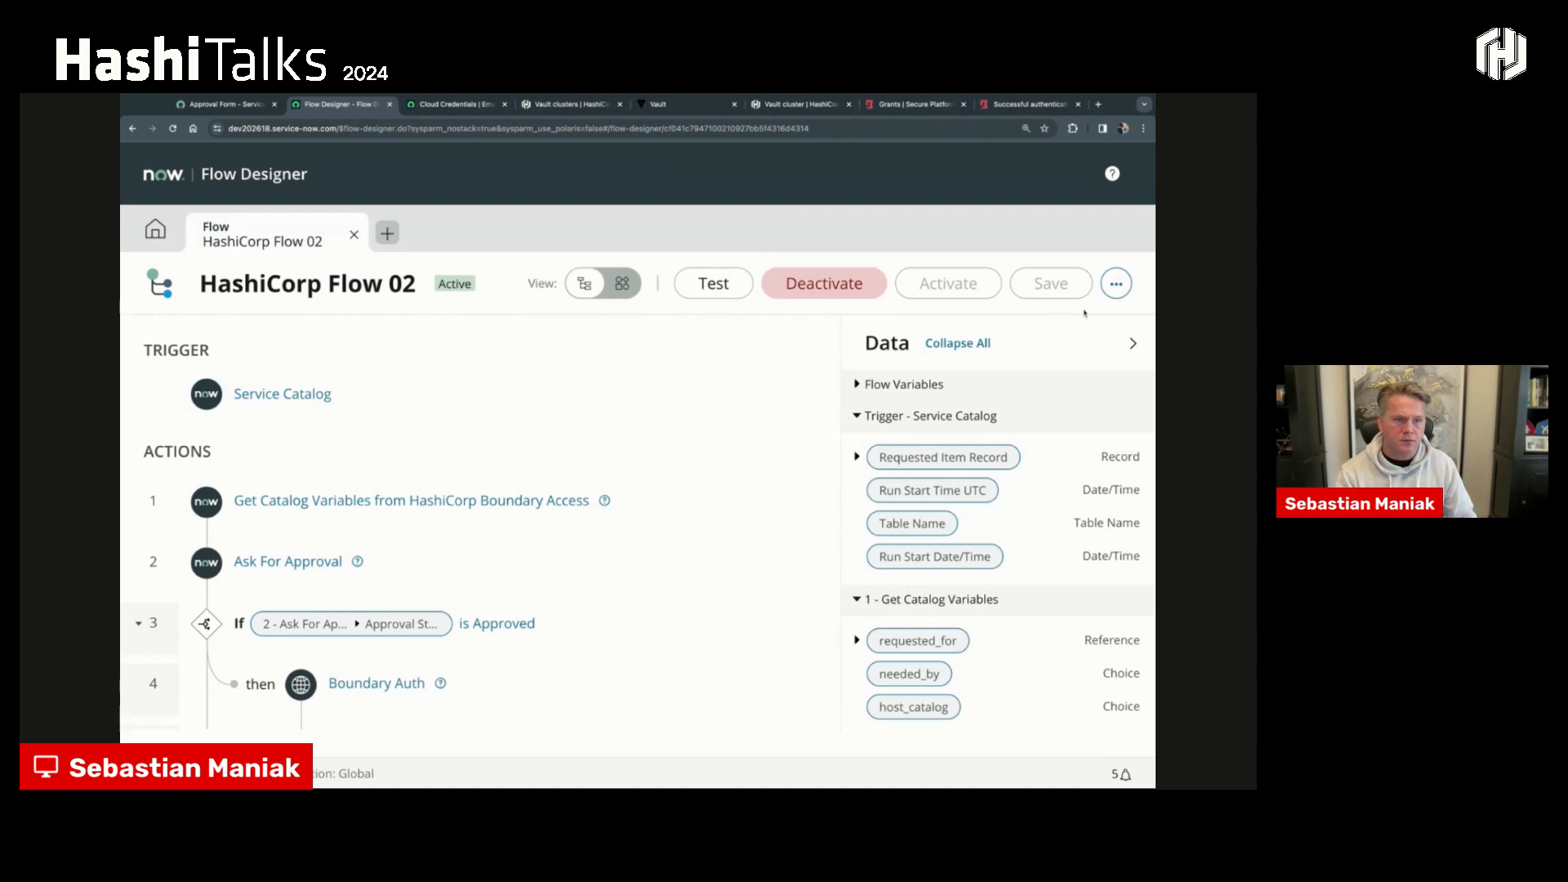
click(1132, 343)
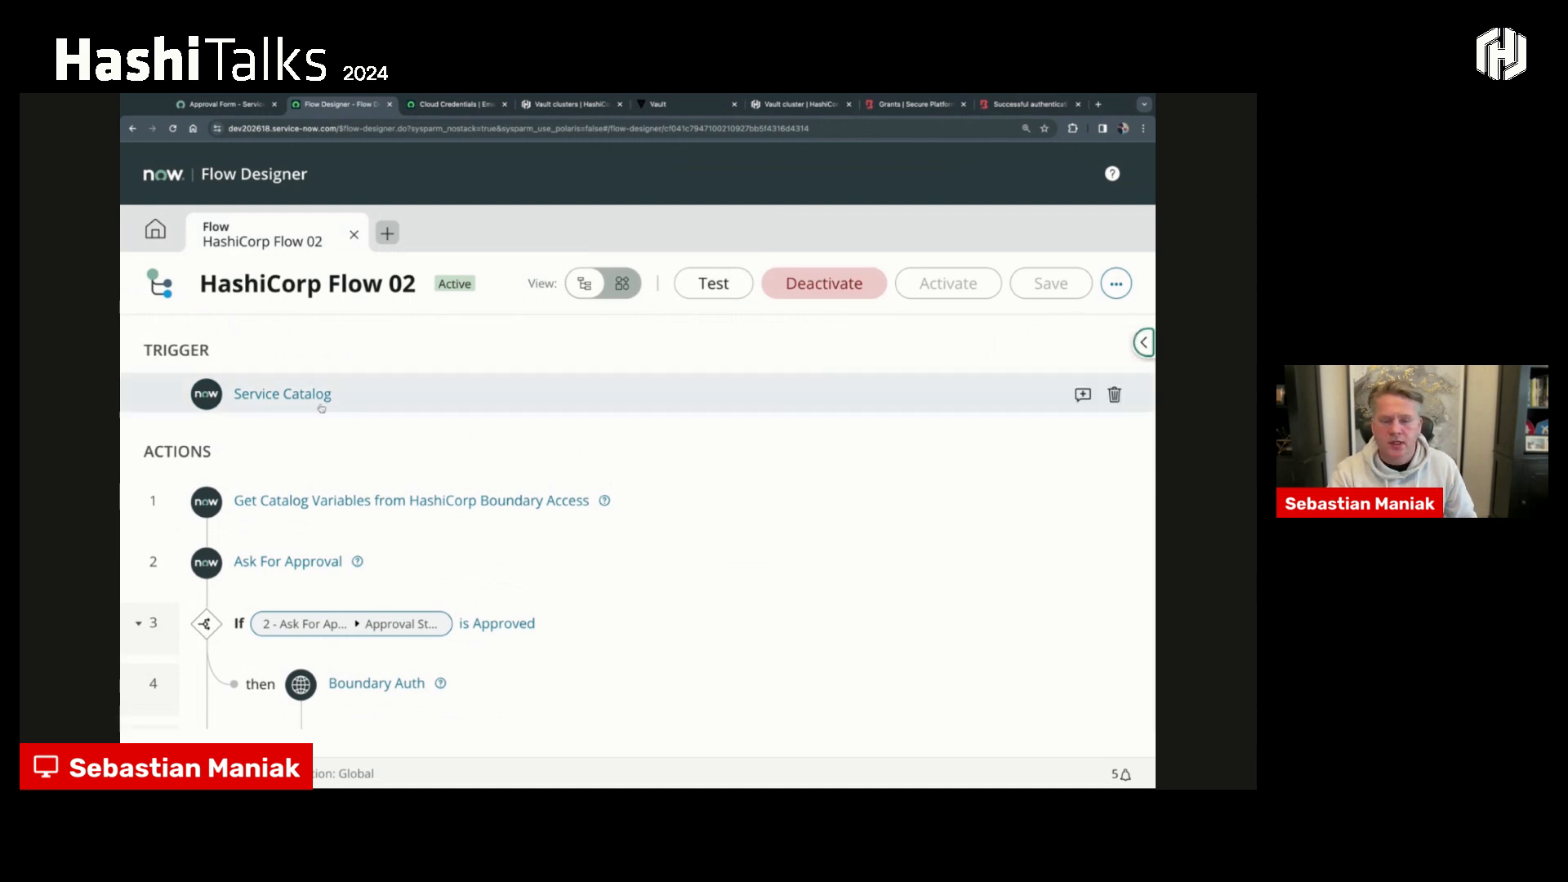
- Expand the Get Catalog Variables action to examine its template catalog item and selected variables, and collapse it again
click(344, 496)
scroll(368, 490, down, 5)
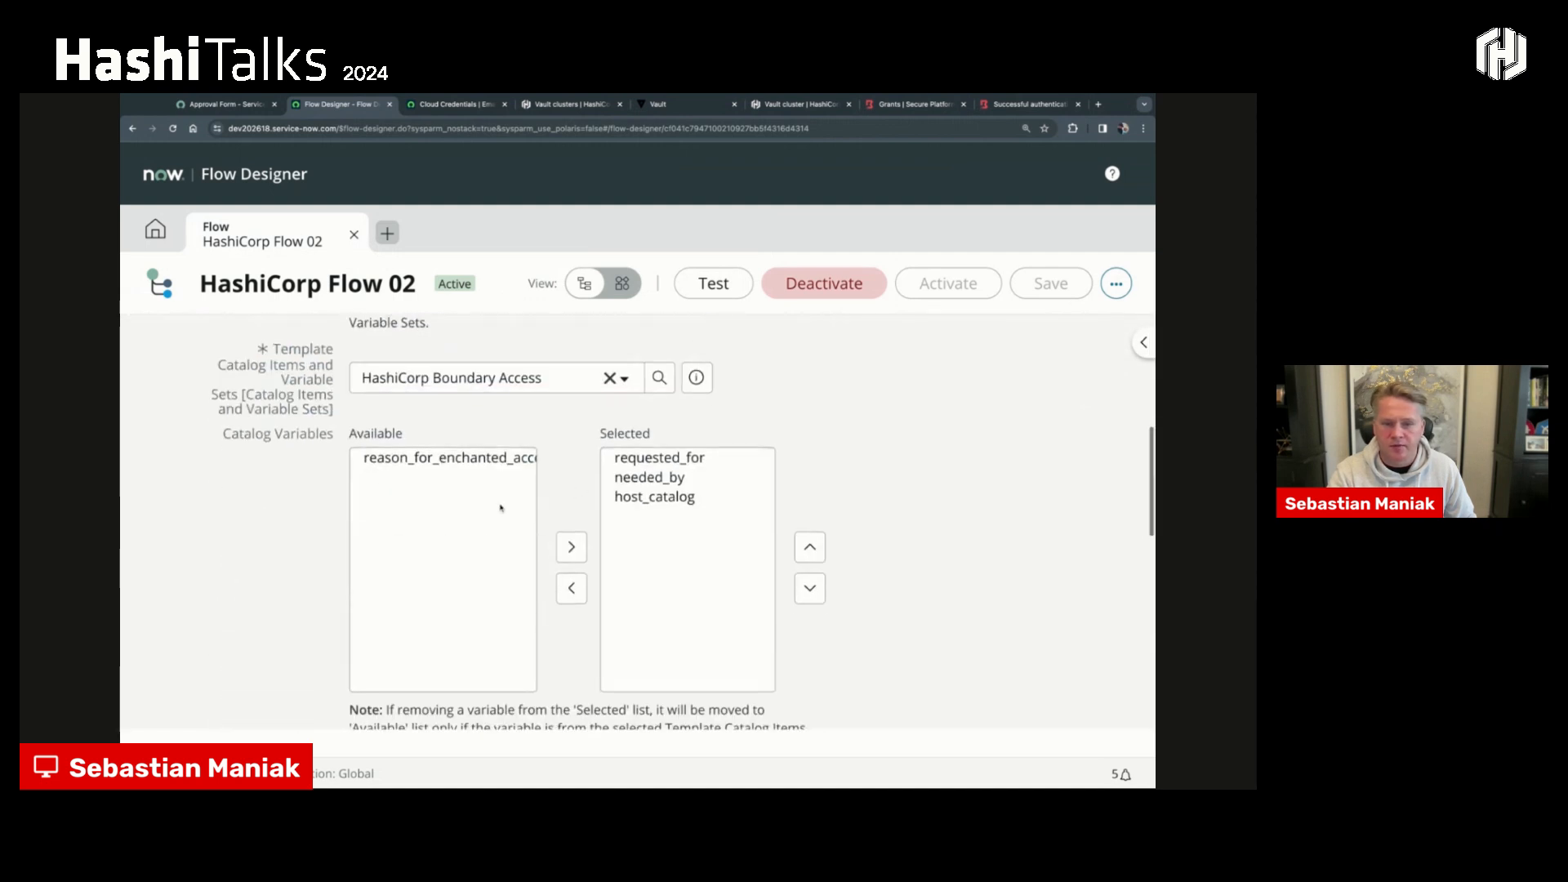
scroll(500, 510, up, 2)
click(493, 564)
scroll(493, 563, up, 4)
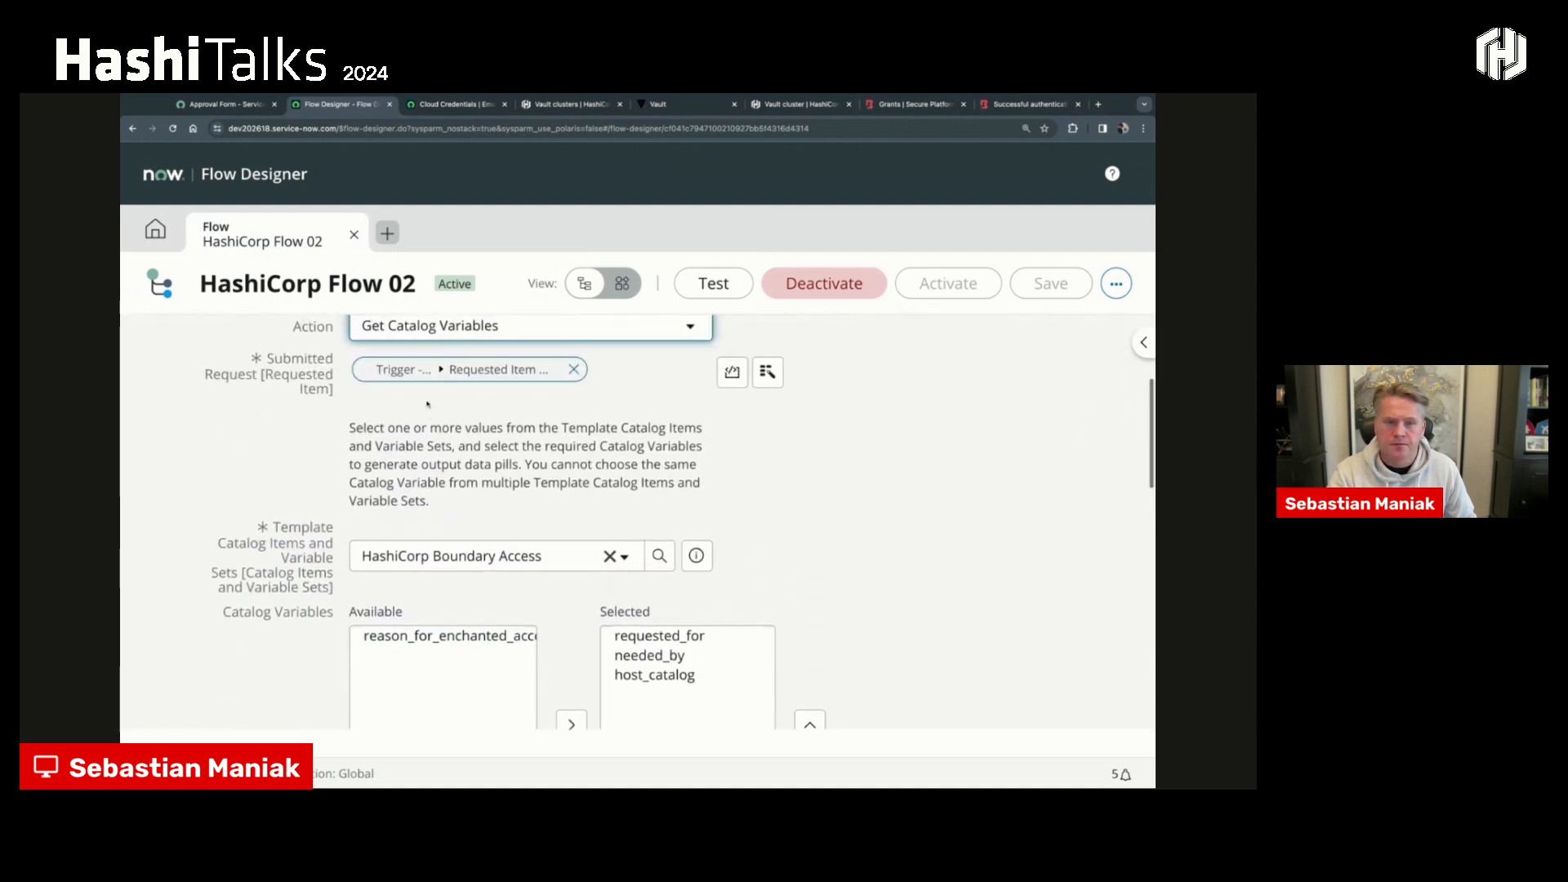
click(375, 408)
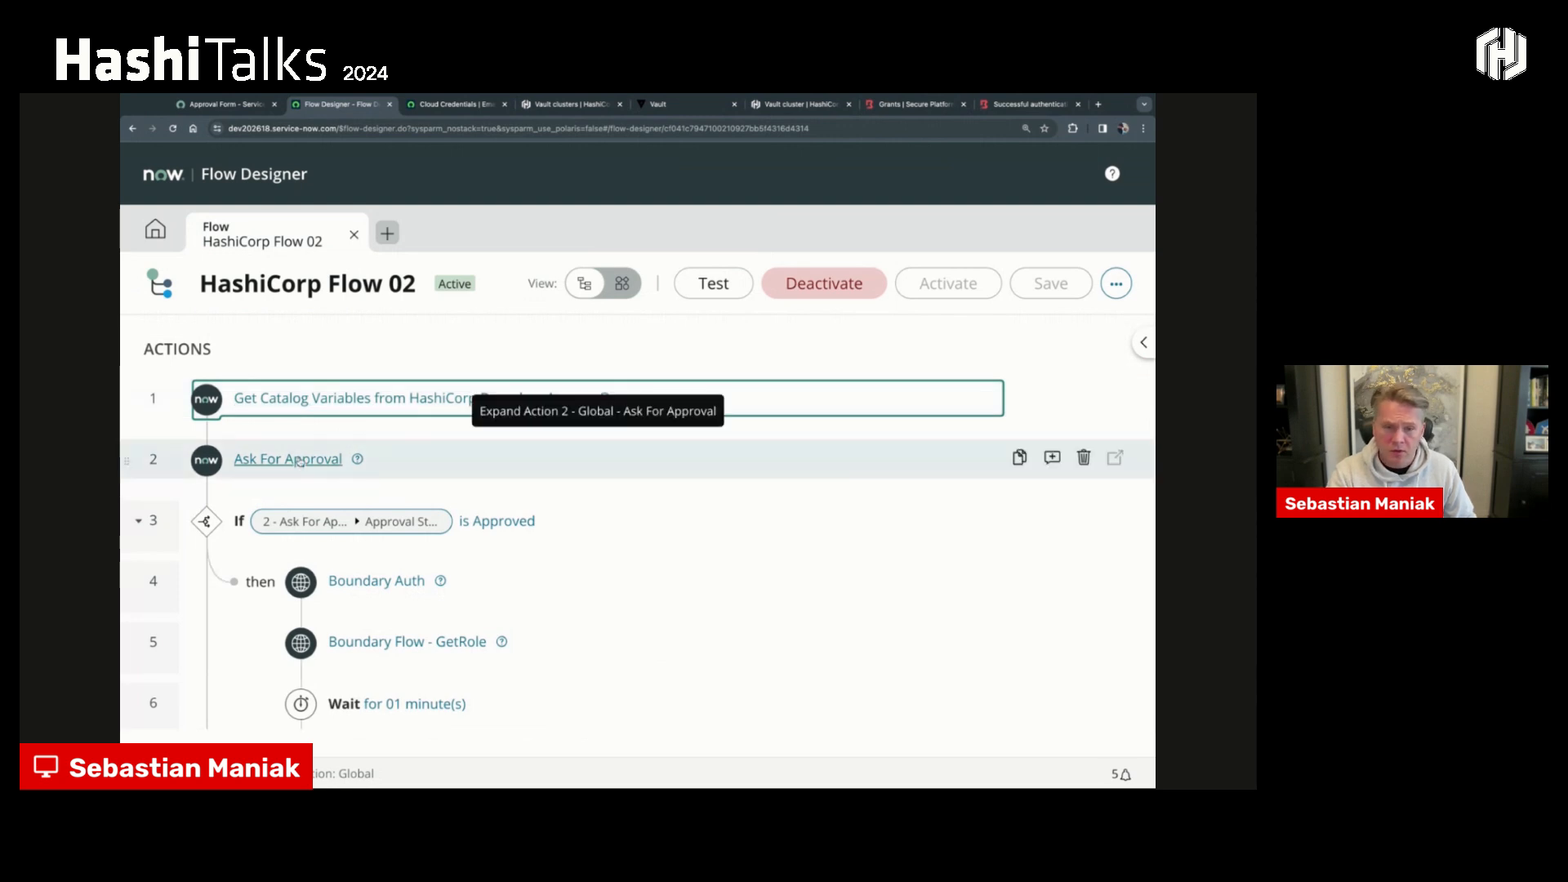
- Open the Boundary Auth action of HashiCorp Flow 02 in its own editor and collapse its Data pane
scroll(380, 581, down, 1)
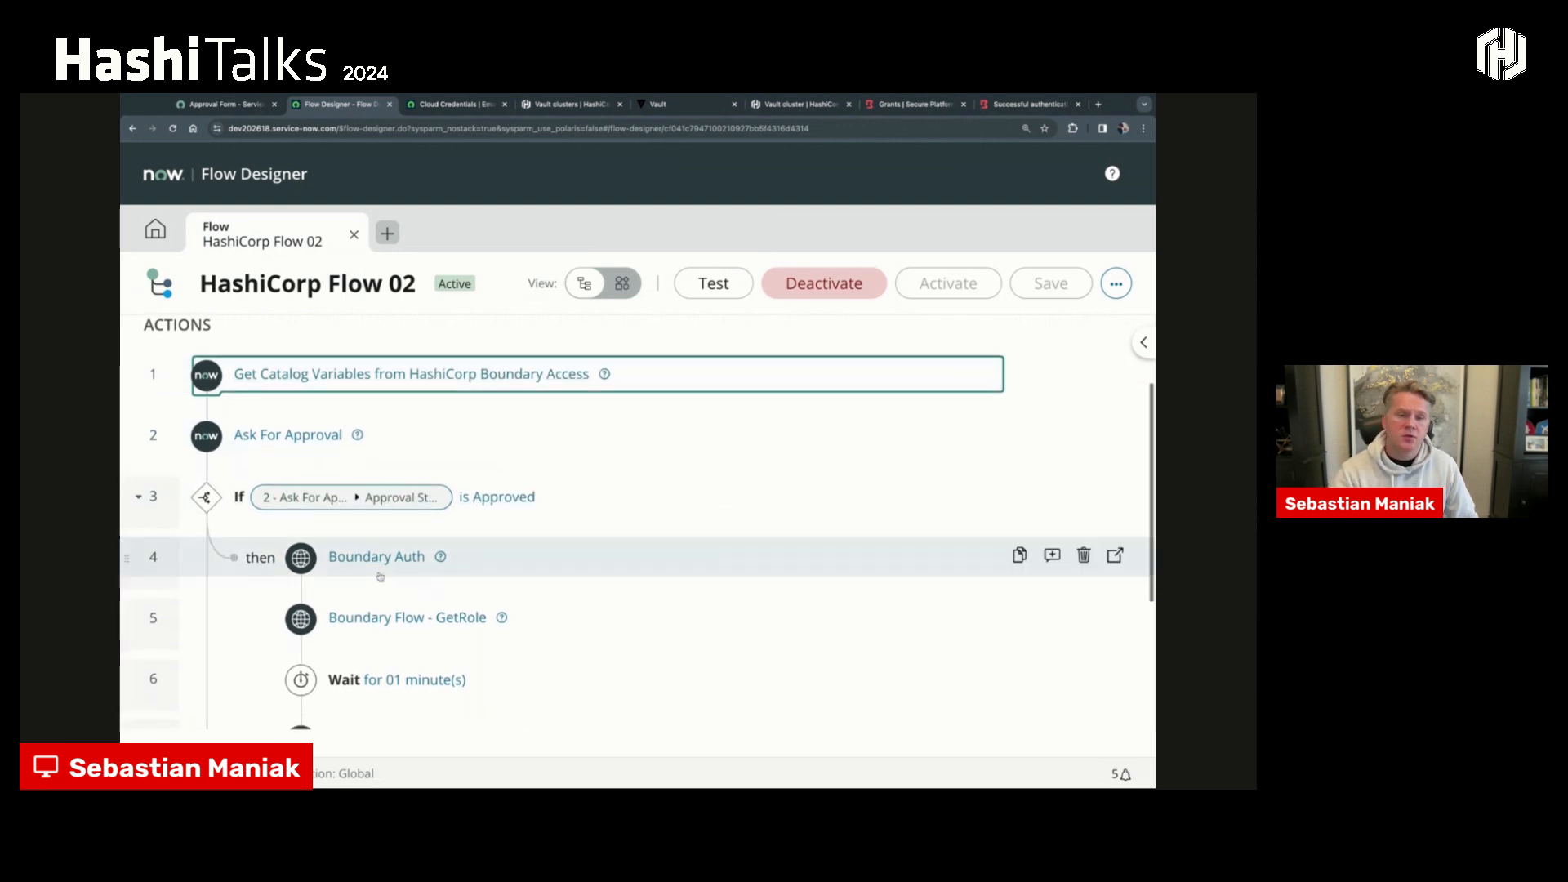
scroll(380, 577, down, 3)
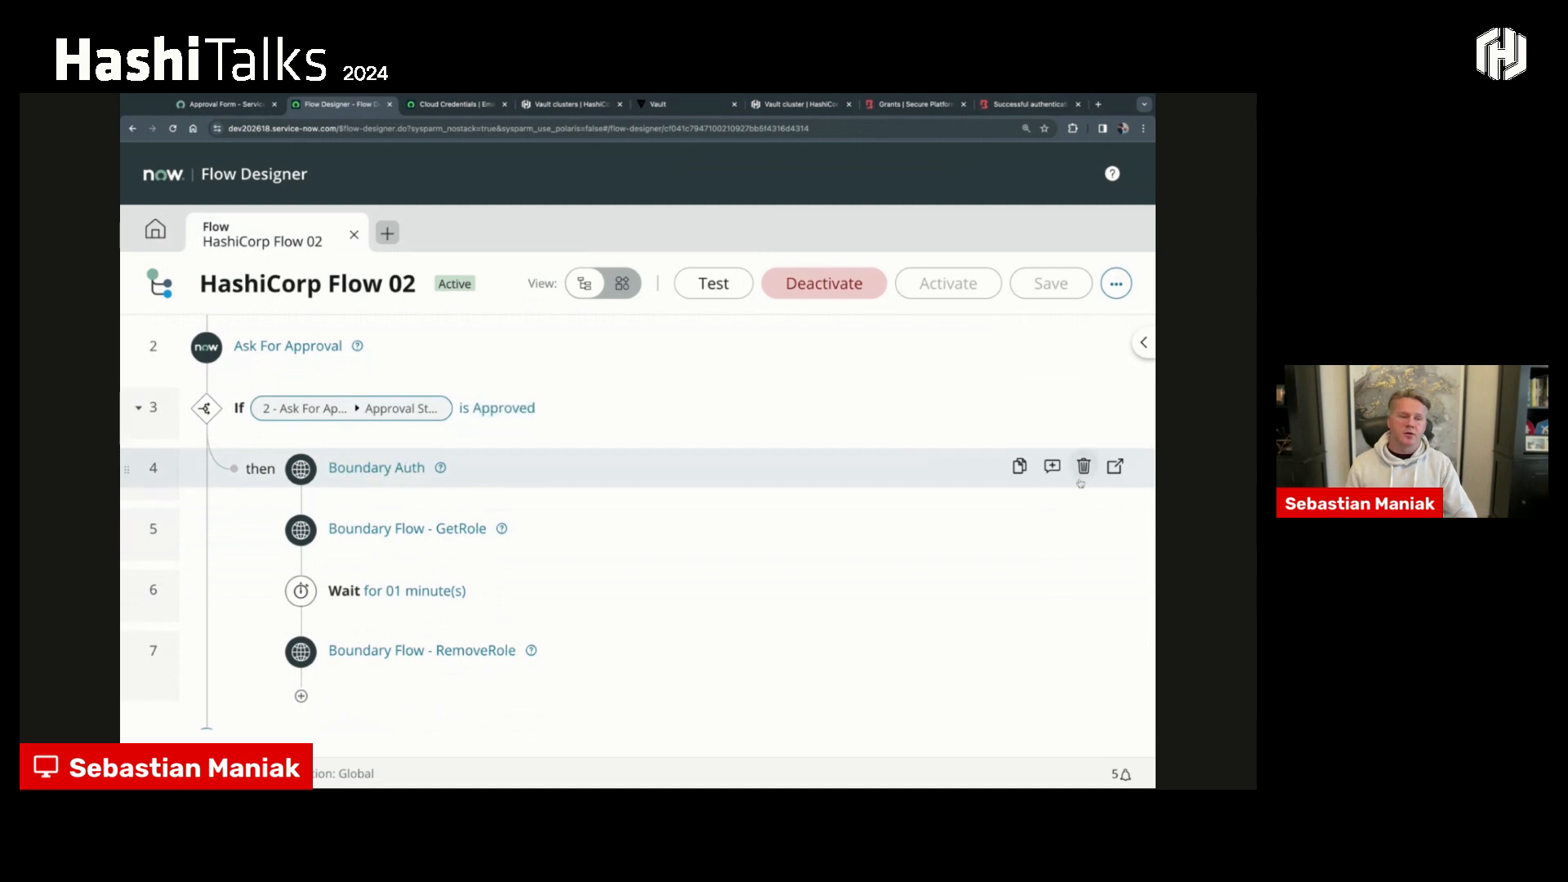
click(1115, 466)
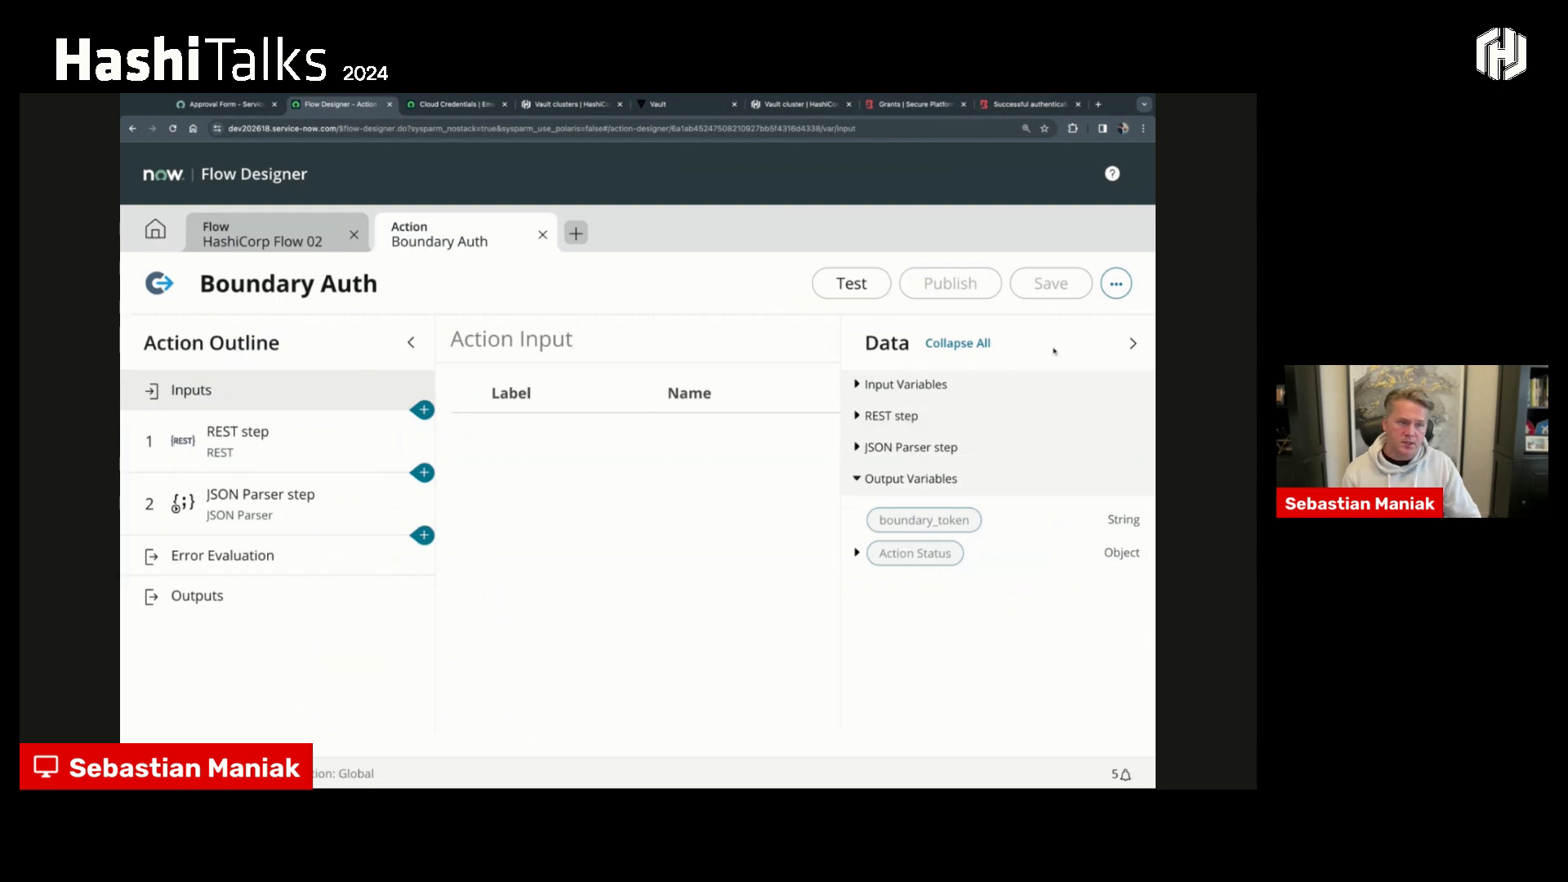
click(1132, 343)
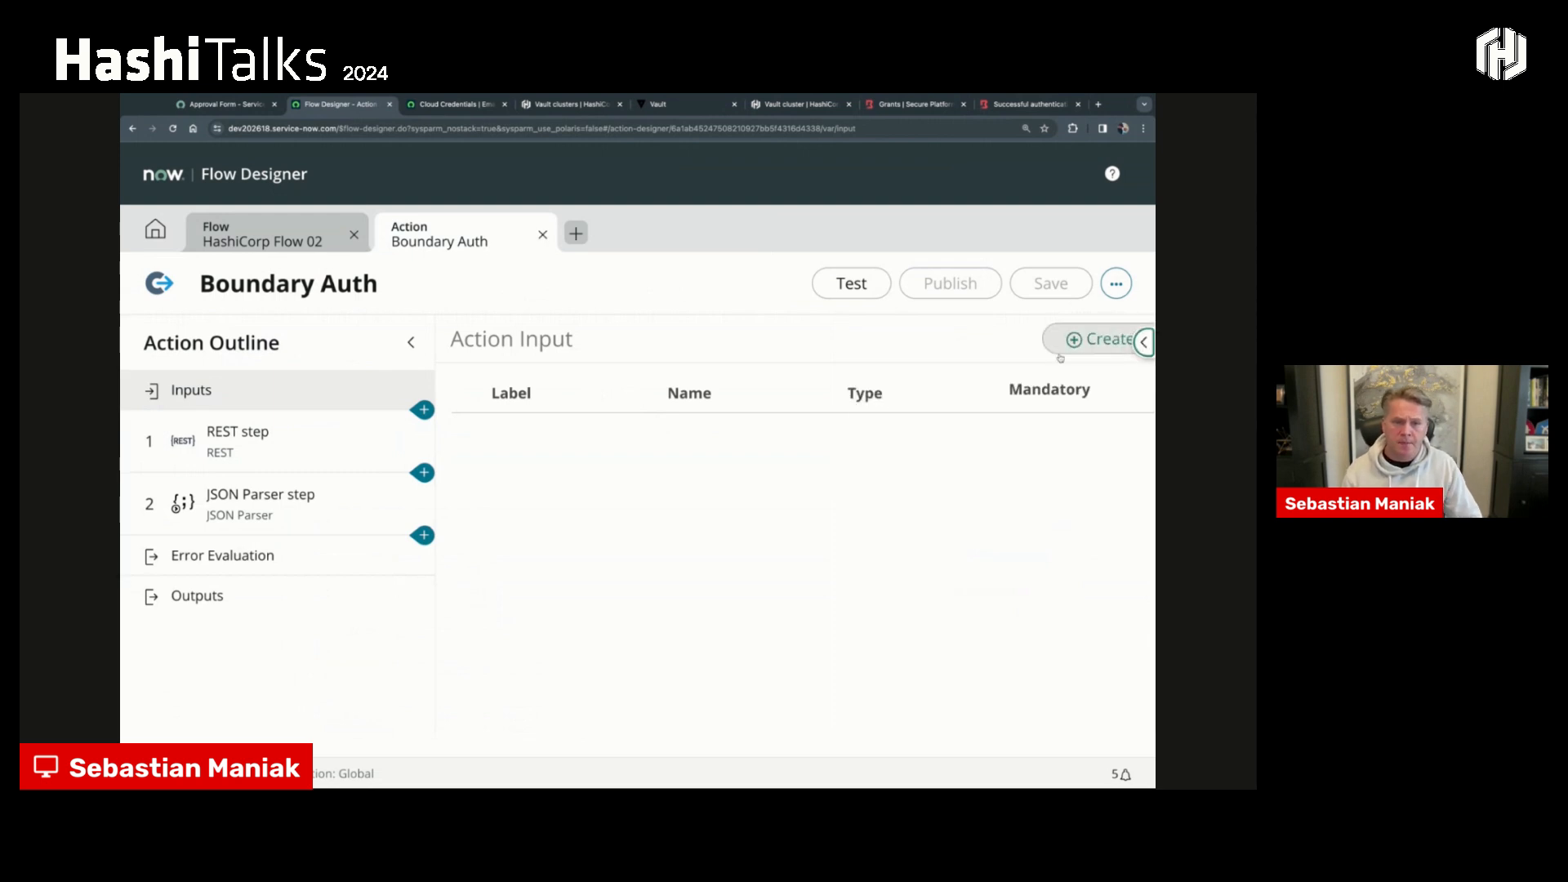
- Examine the Boundary Auth REST step, including its base URL, authentication resource path and Authorization header
click(343, 445)
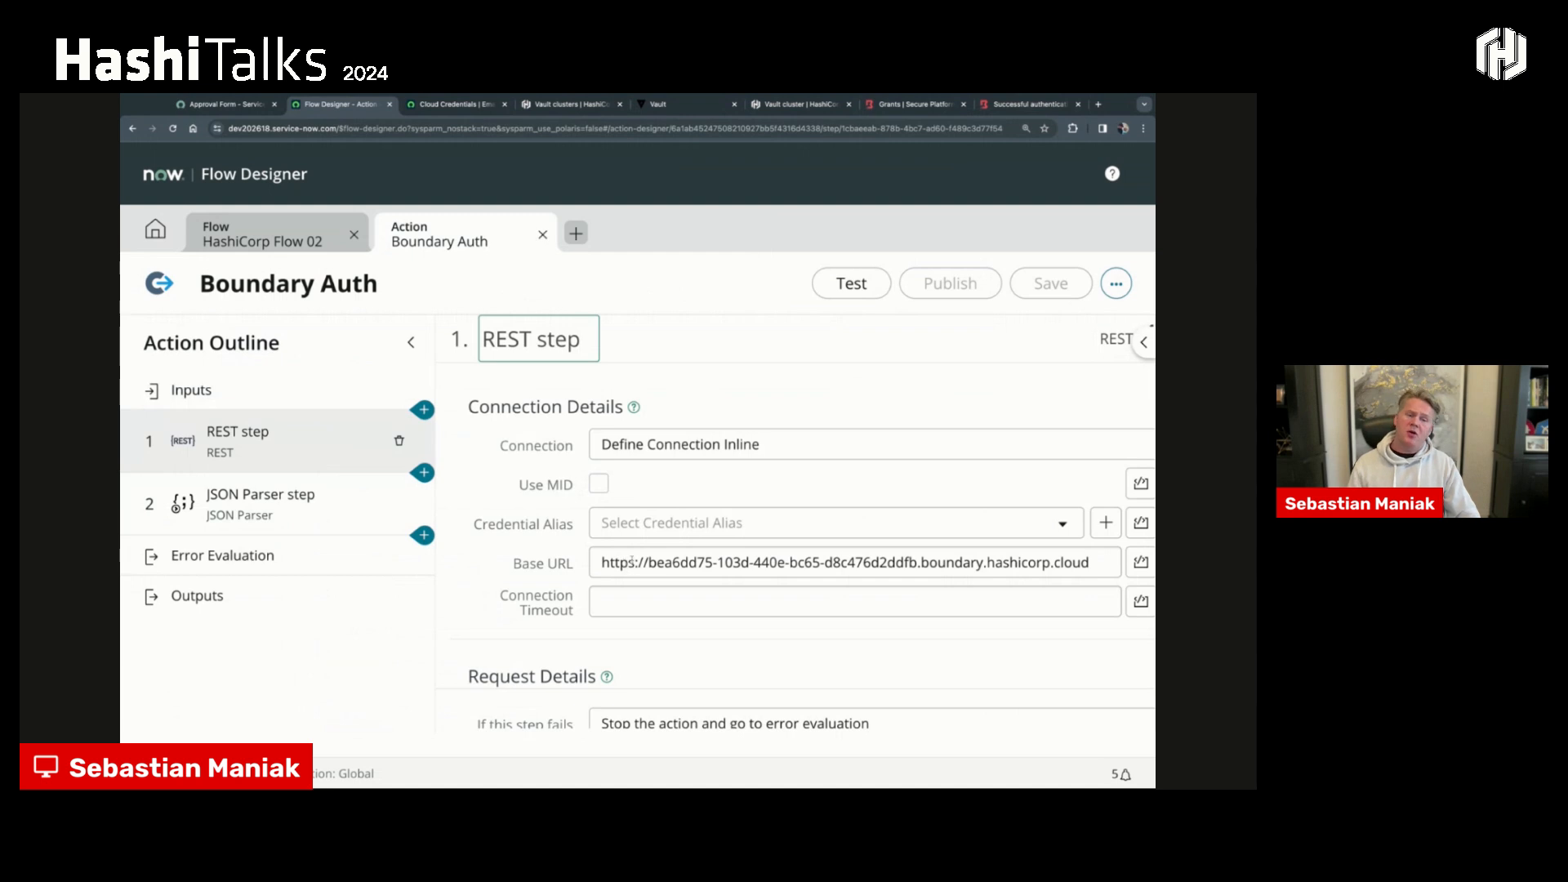
scroll(889, 538, down, 3)
triple_click(937, 507)
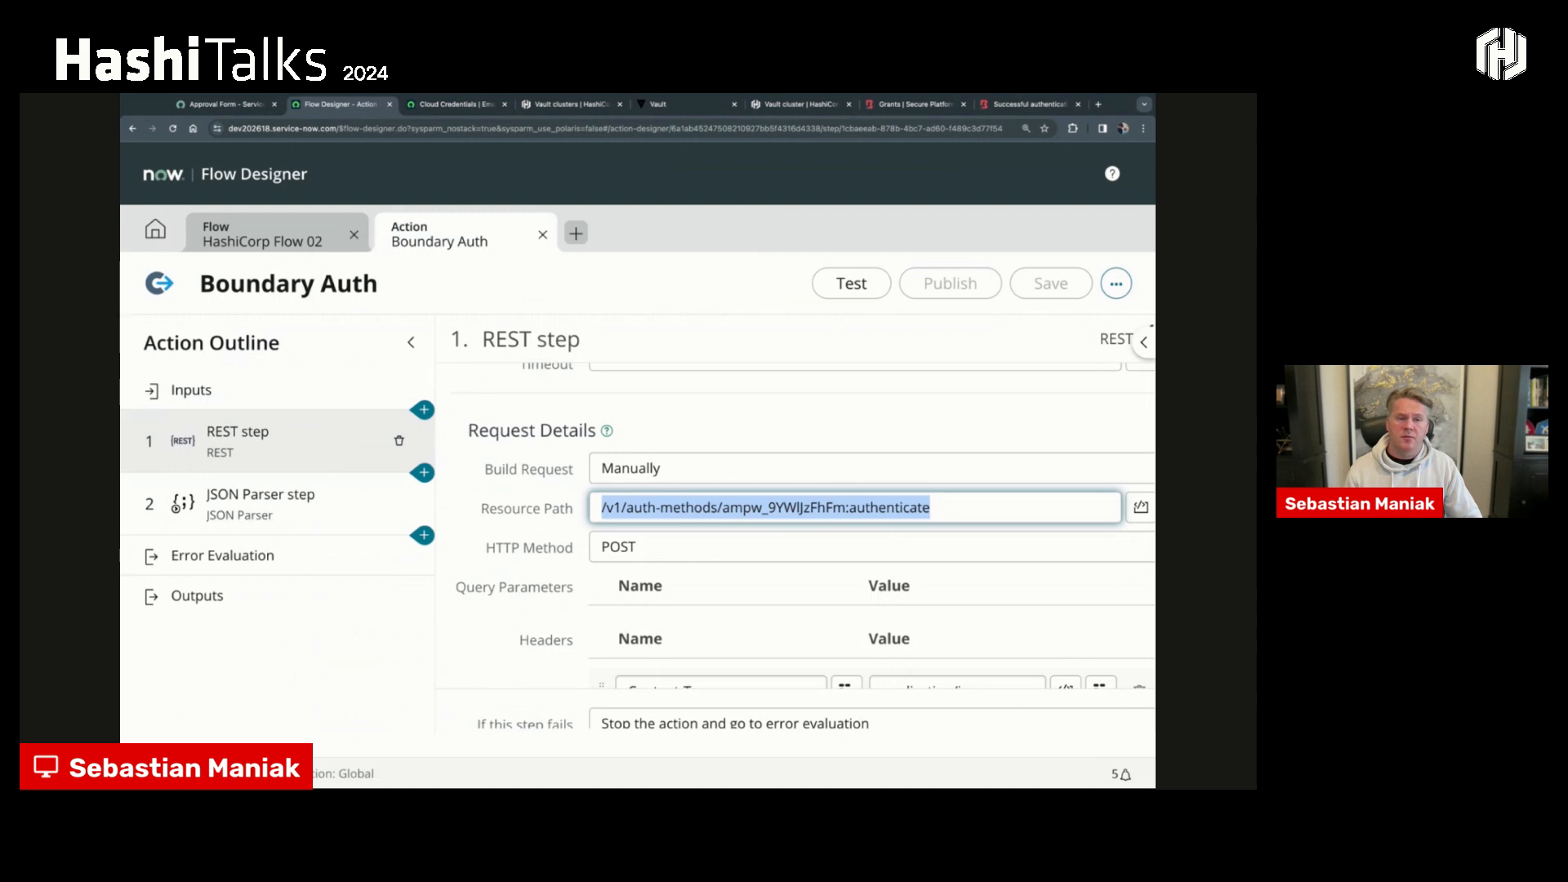
double_click(737, 508)
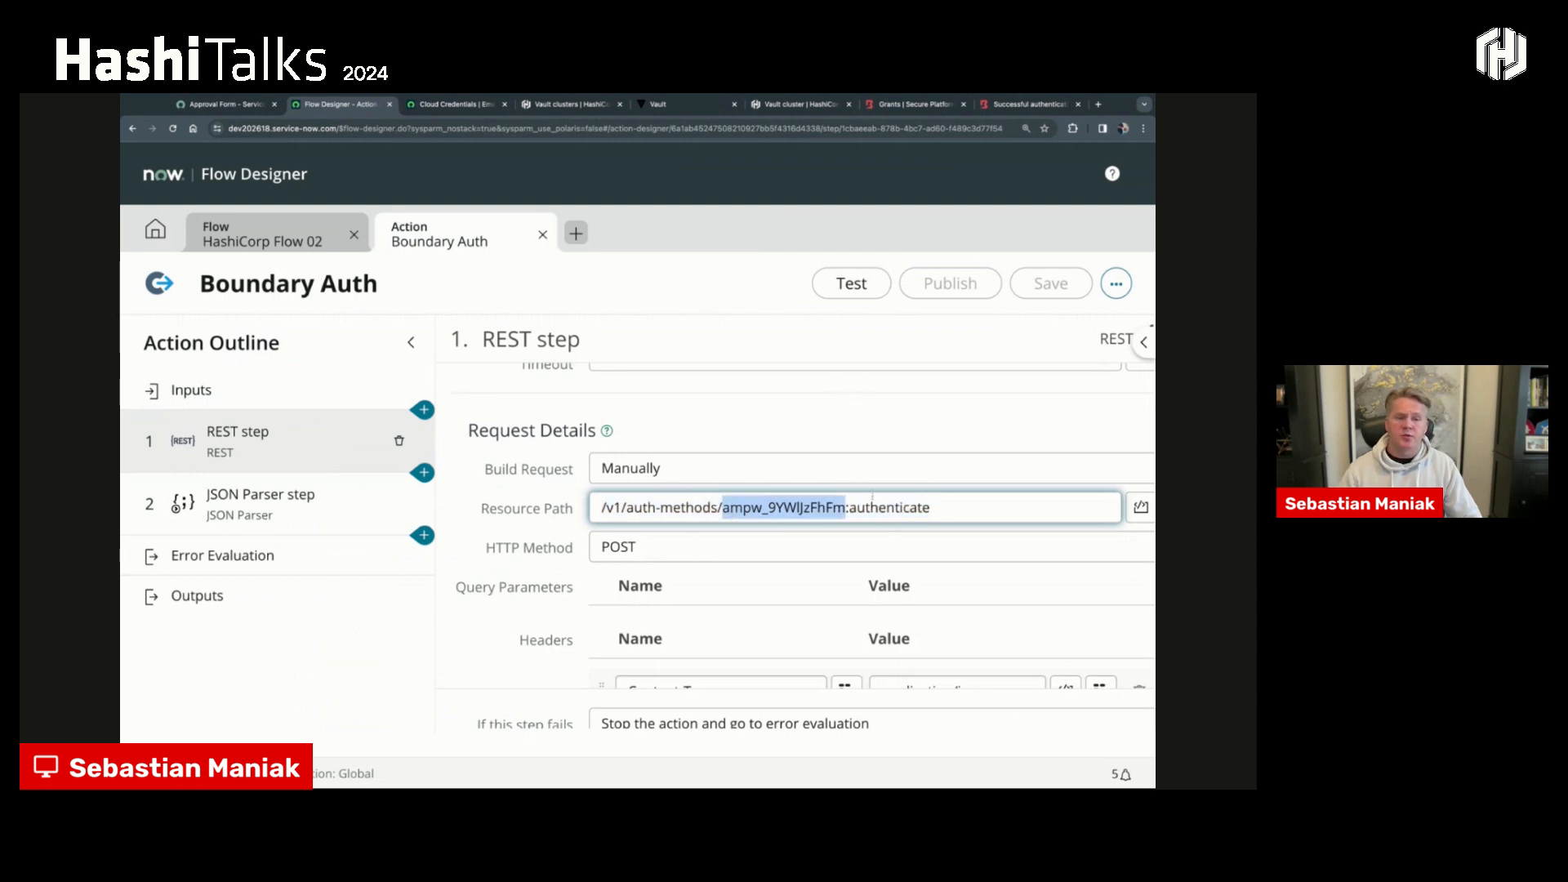
scroll(872, 490, down, 2)
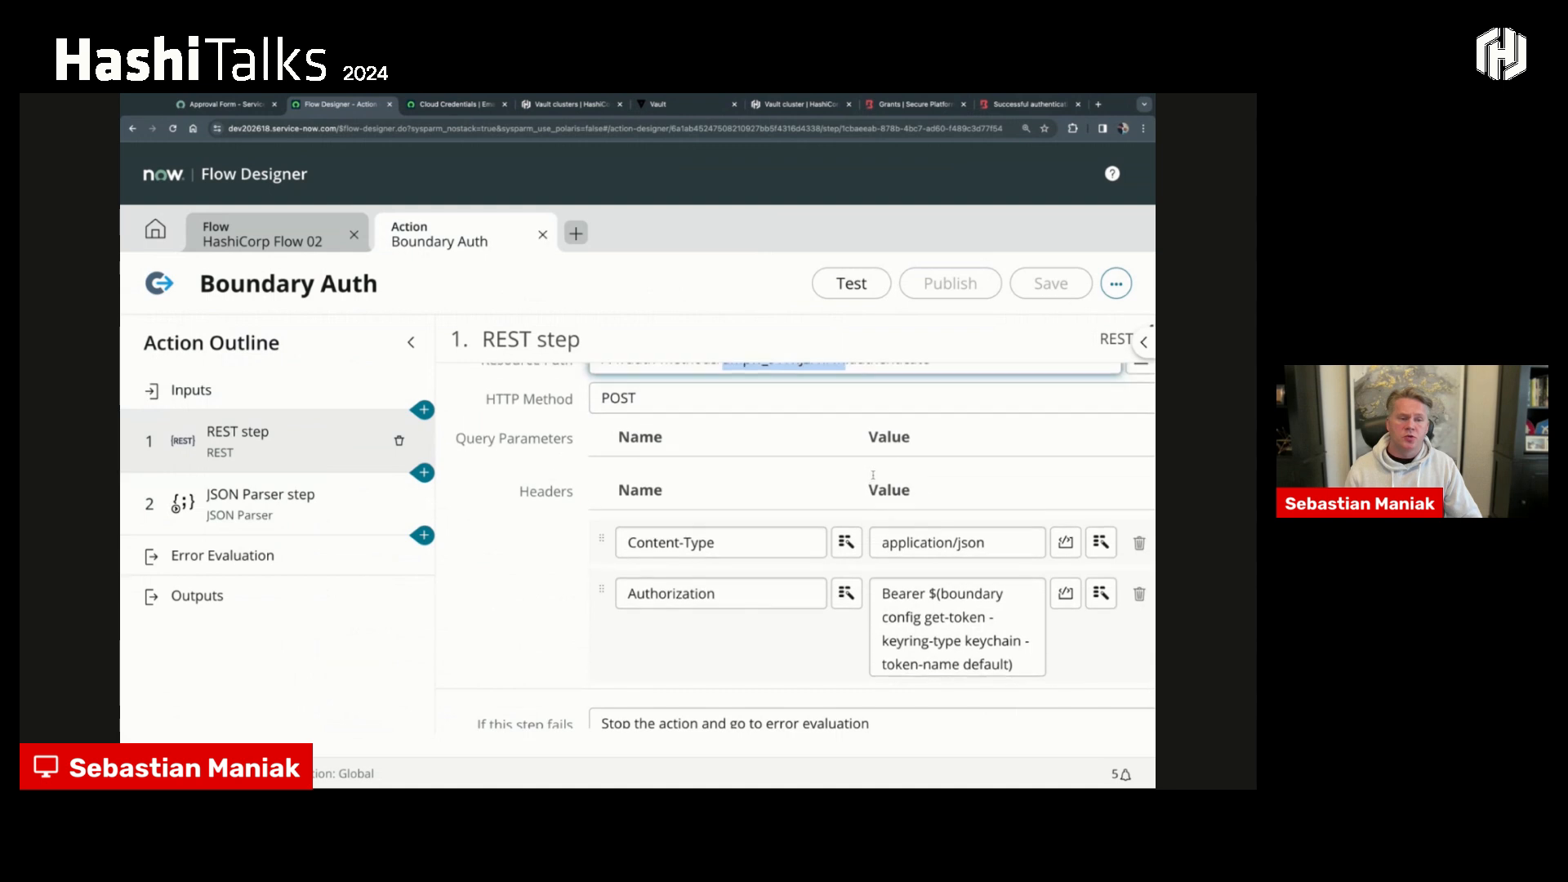
scroll(872, 474, up, 1)
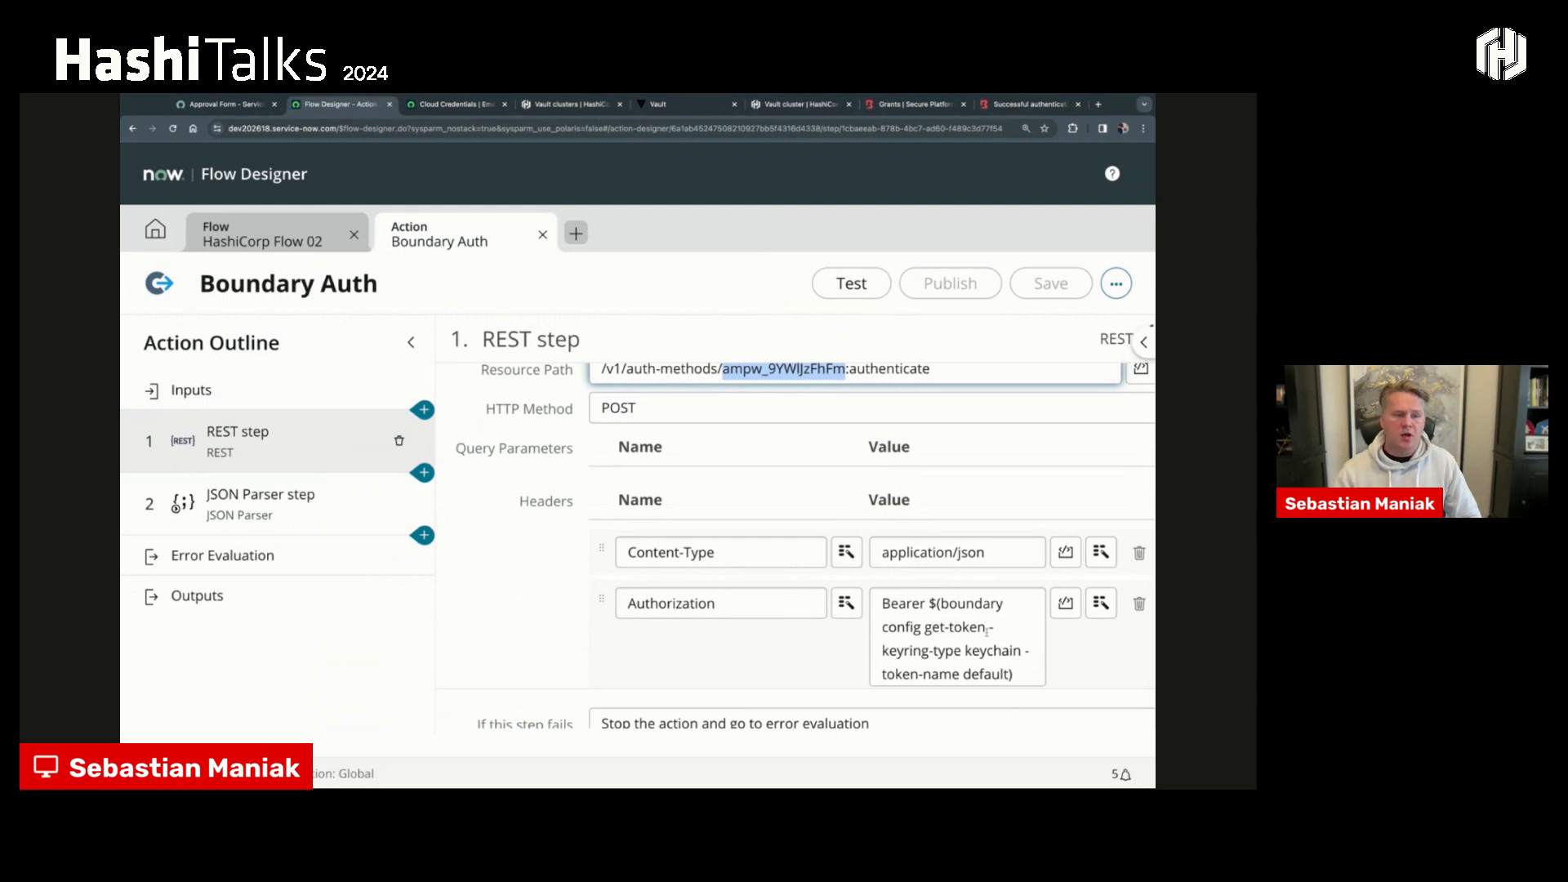
drag(941, 603, 1009, 673)
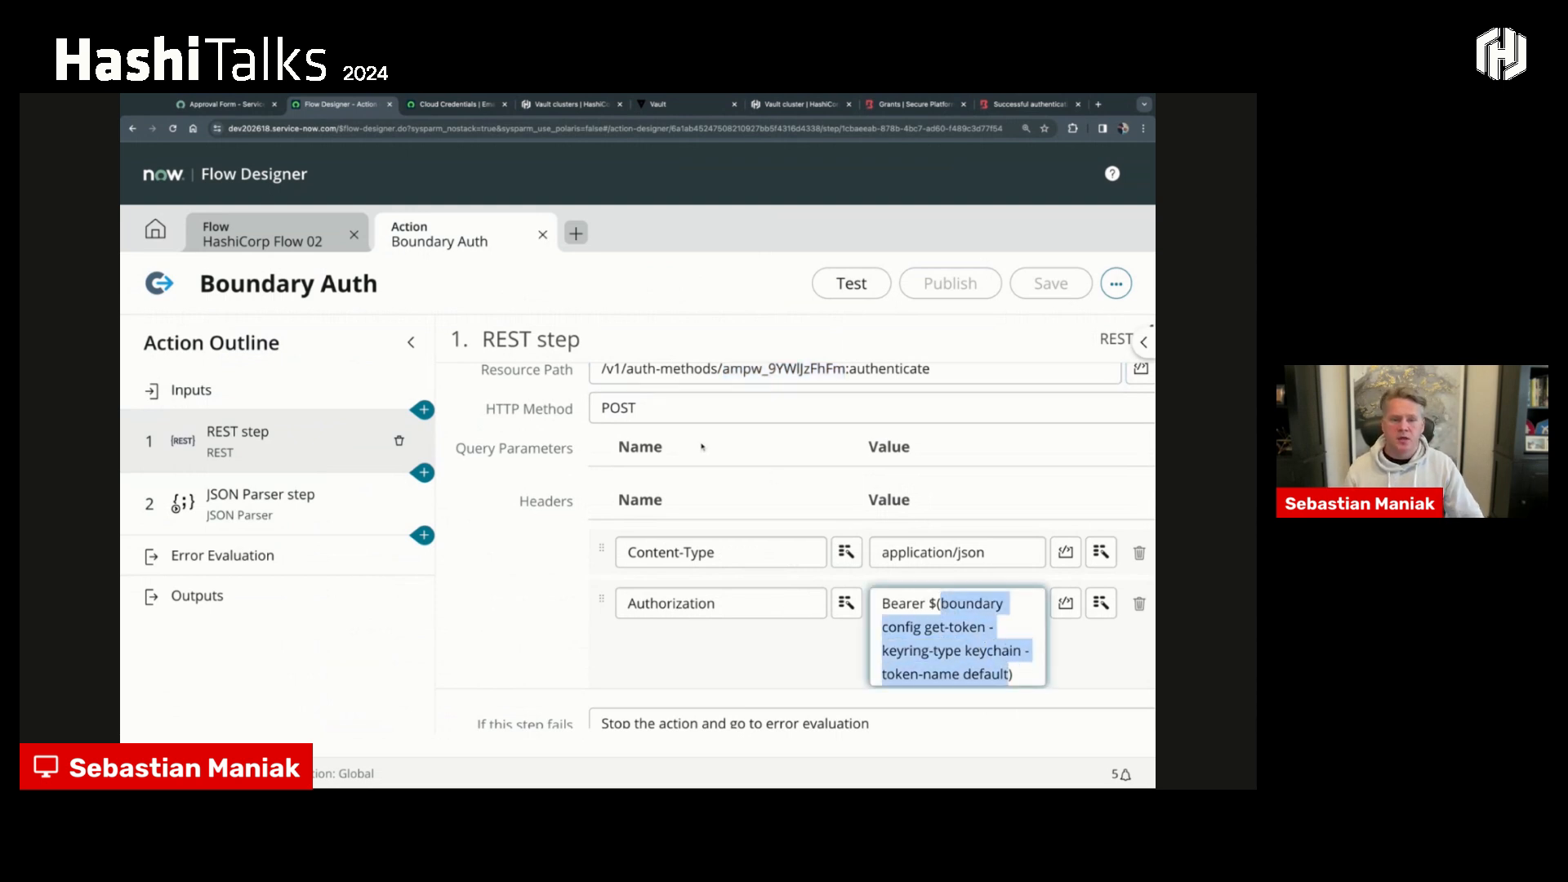
- Review Boundary Auth's JSON Parser step and its boundary_token output, and return to HashiCorp Flow 02
click(260, 514)
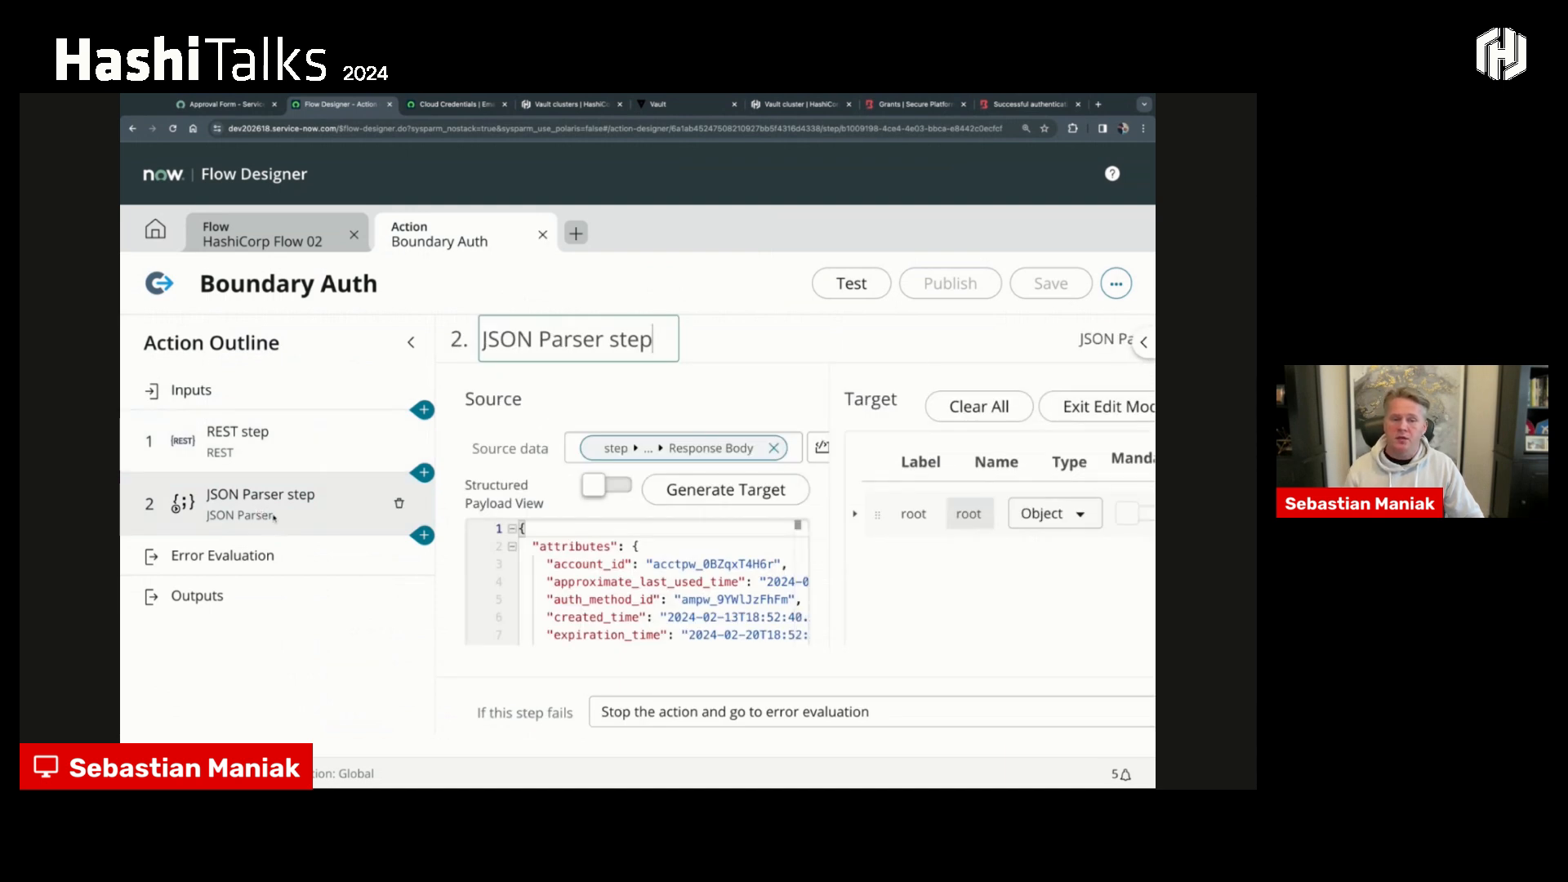
click(285, 591)
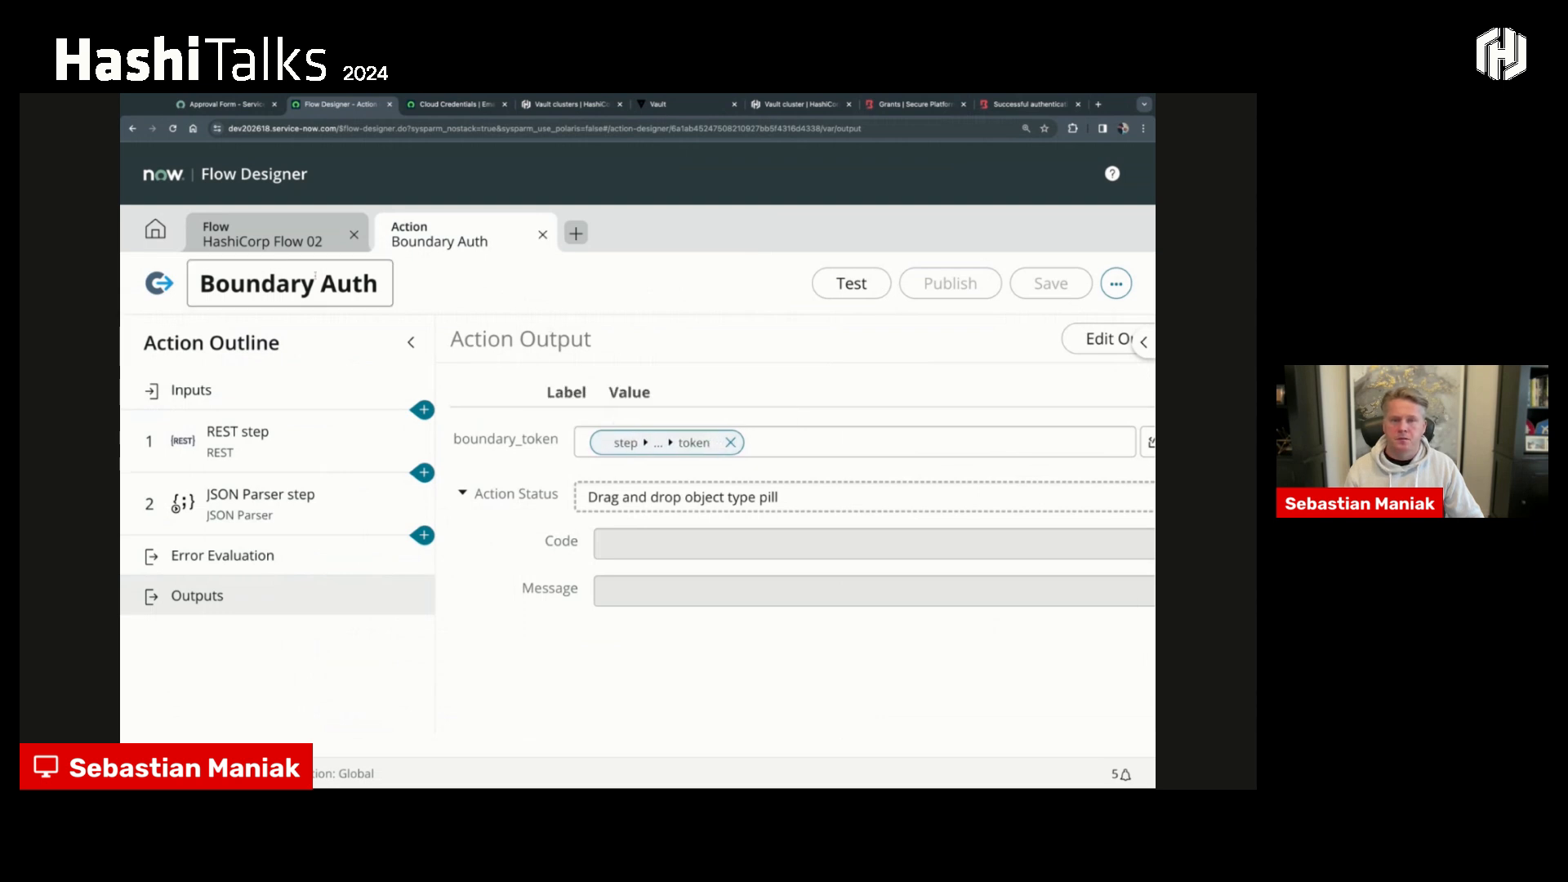
click(261, 235)
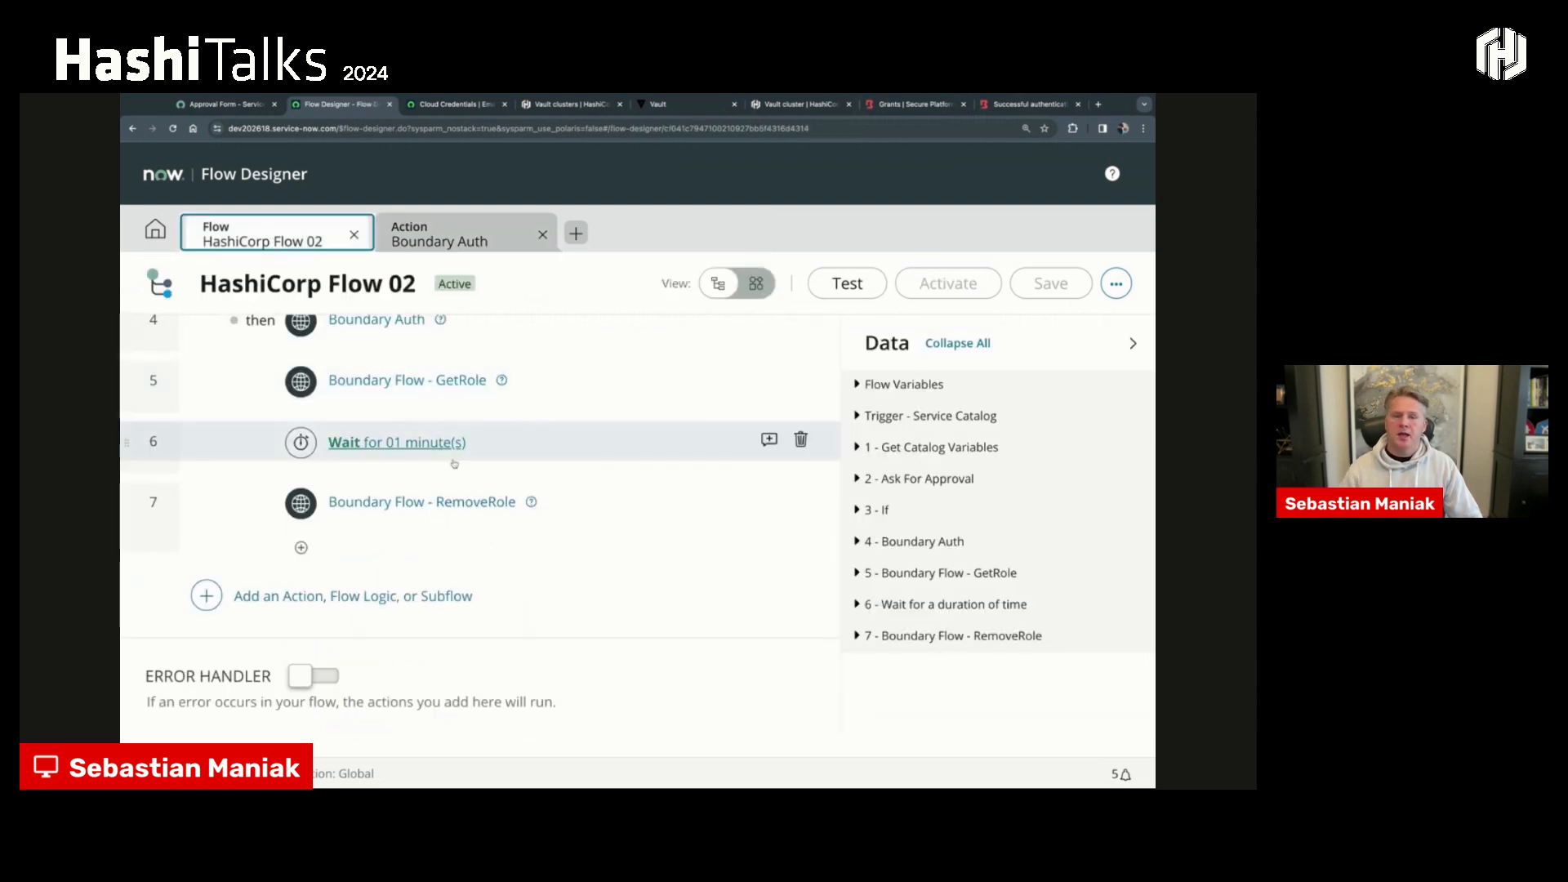
- Open the Boundary Flow - GetRole action in its own editor and examine its token and grant_role inputs
scroll(426, 441, up, 1)
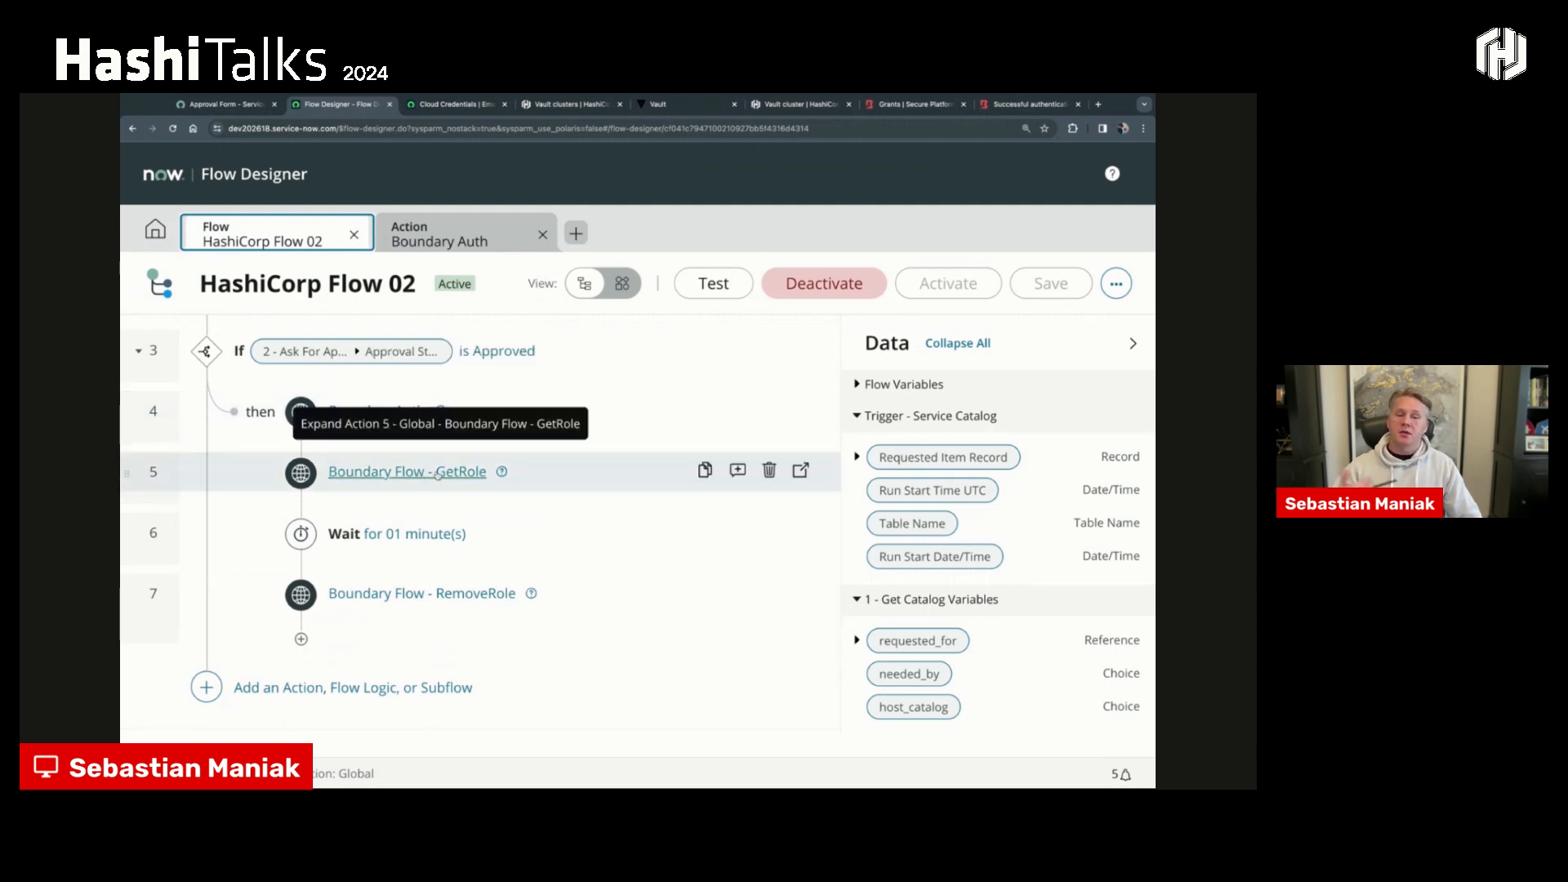
click(800, 470)
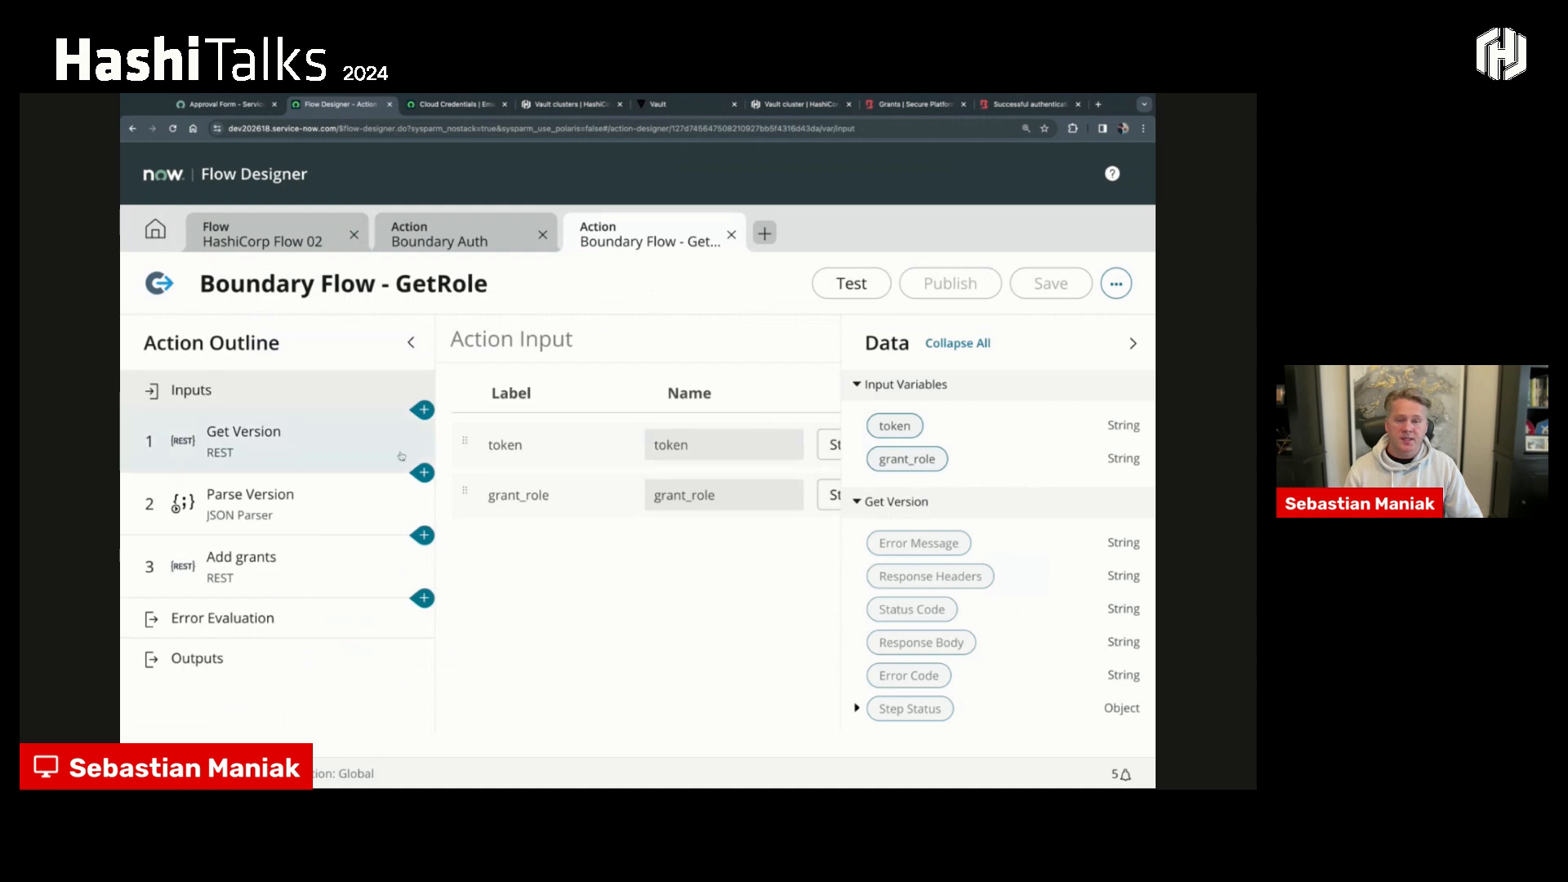
click(509, 446)
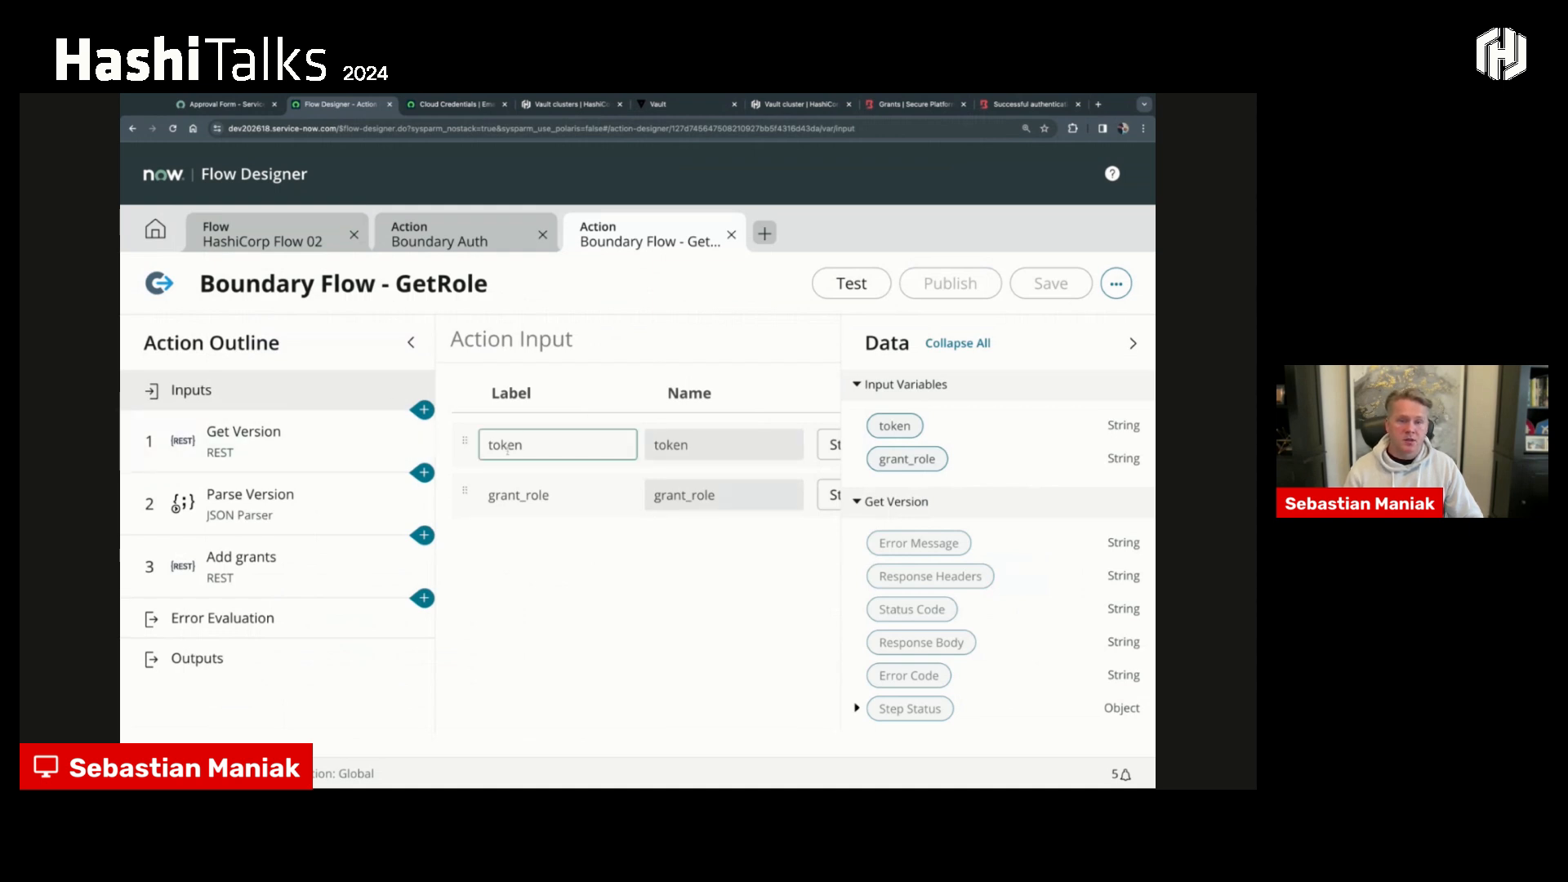
drag(583, 446, 483, 461)
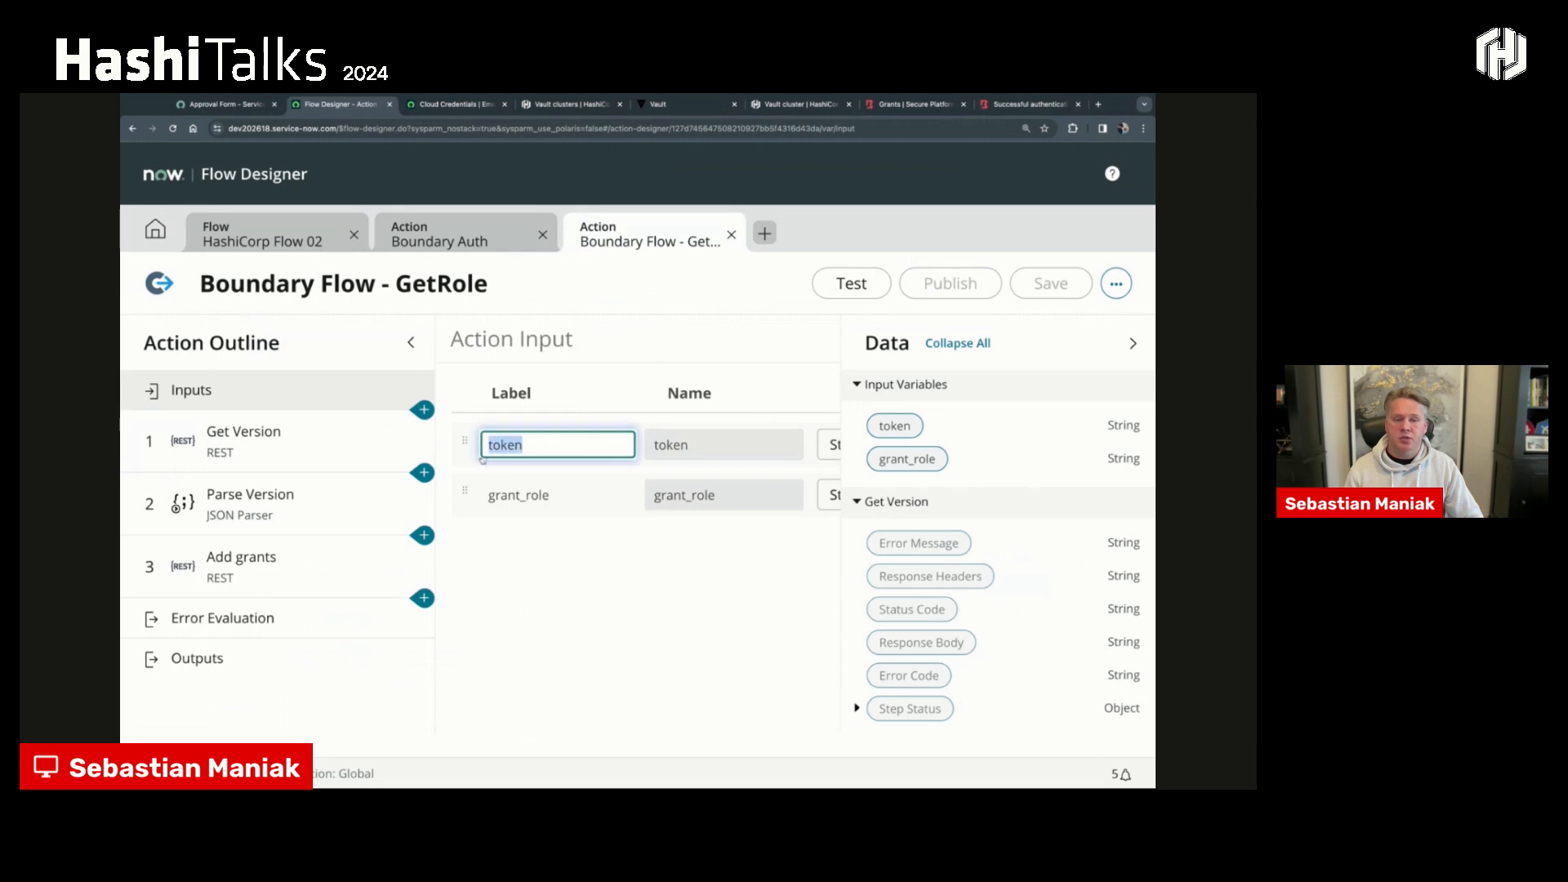
drag(565, 495, 496, 496)
- Expand Boundary Flow - GetRole in HashiCorp Flow 02 and clear the data pills from its token and grant_role fields
click(276, 237)
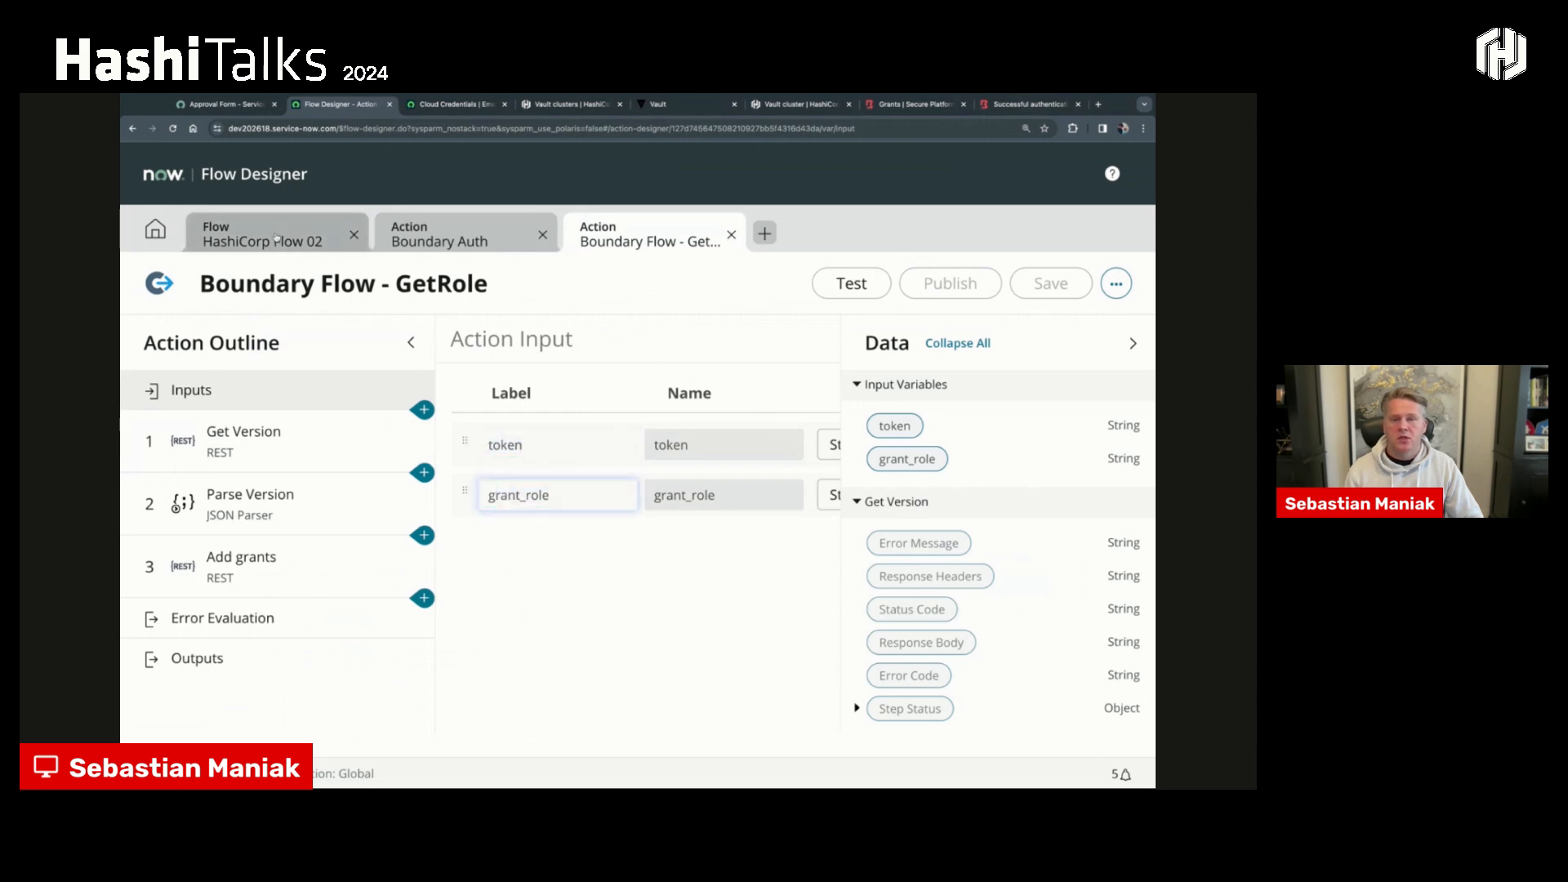
click(463, 383)
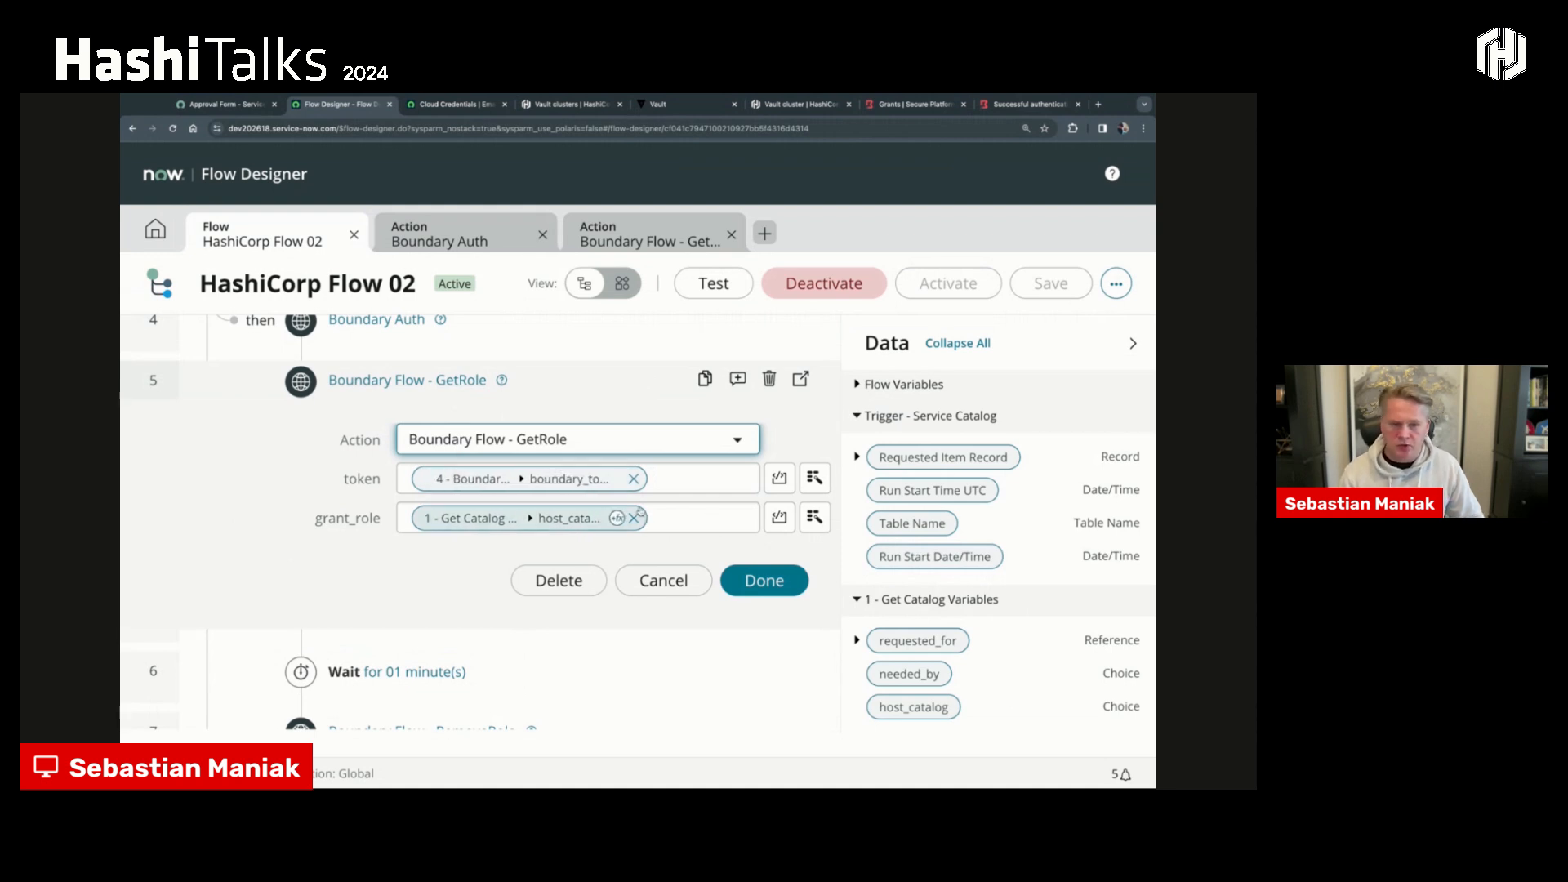
click(634, 479)
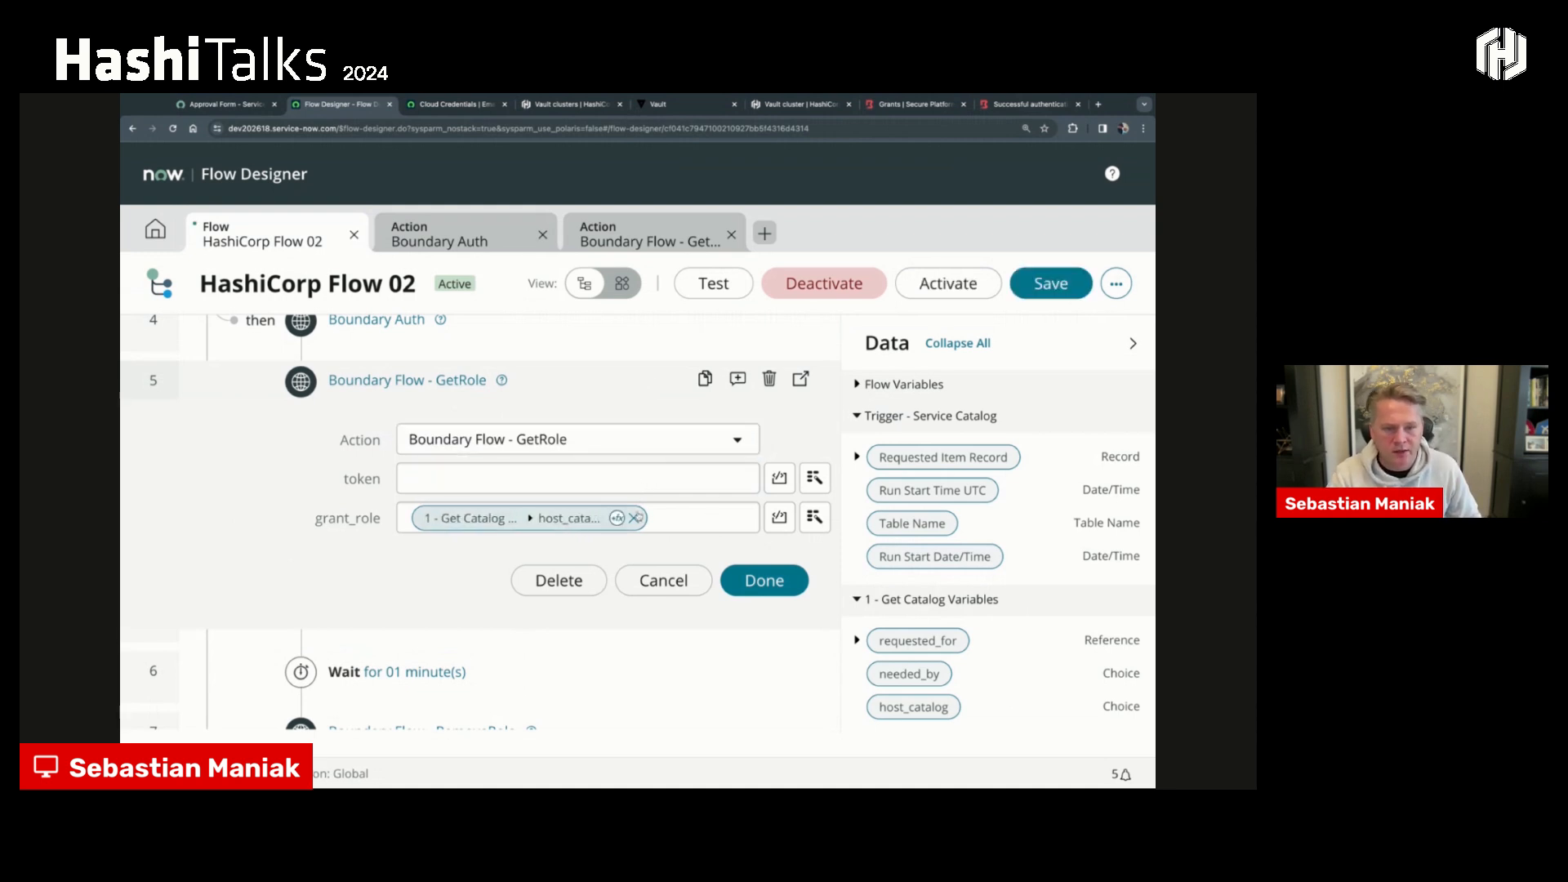
click(634, 518)
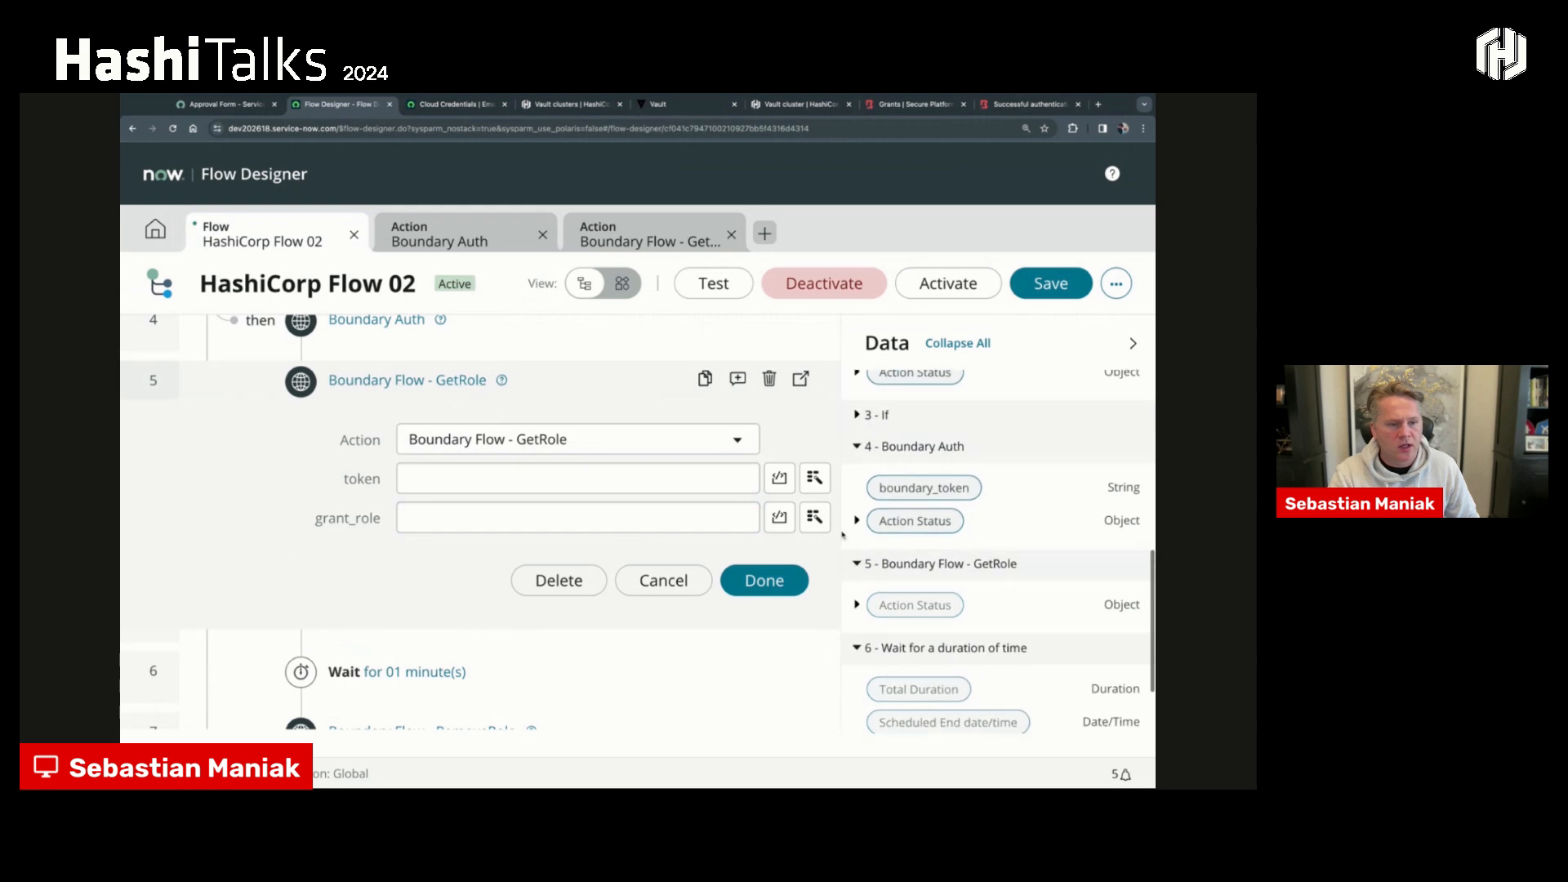
- Map the token input of Boundary Flow - GetRole to the boundary_token pill from the Boundary Auth action
scroll(237, 520, up, 3)
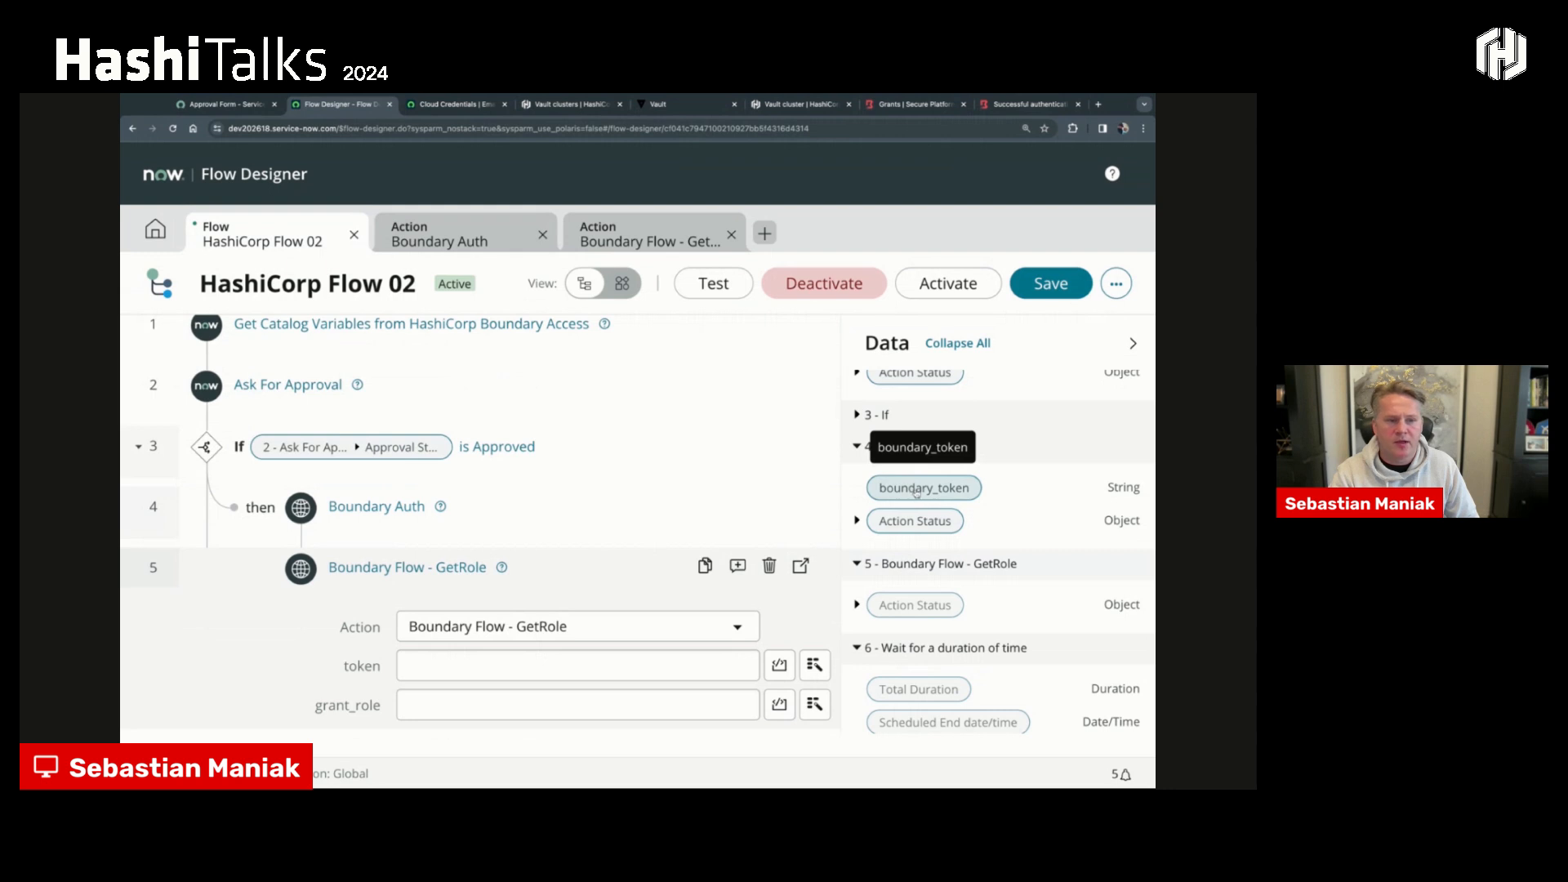
scroll(931, 497, down, 1)
scroll(930, 497, down, 1)
drag(930, 451, 511, 666)
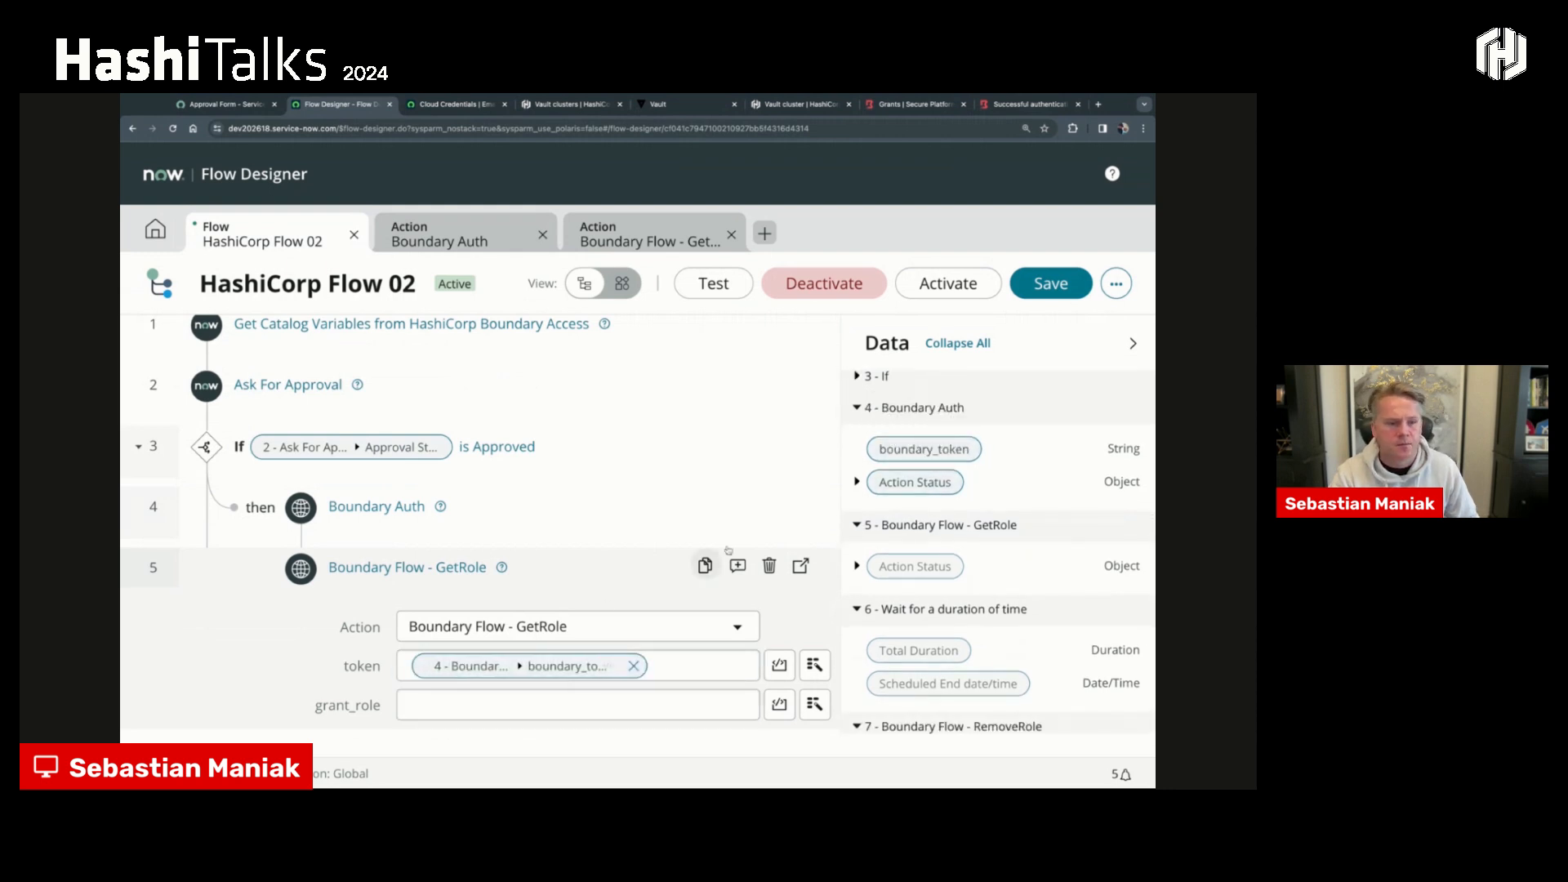
- Map the grant_role input of Boundary Flow - GetRole to the host_catalog pill from Get Catalog Variables
scroll(888, 514, up, 2)
scroll(887, 515, up, 5)
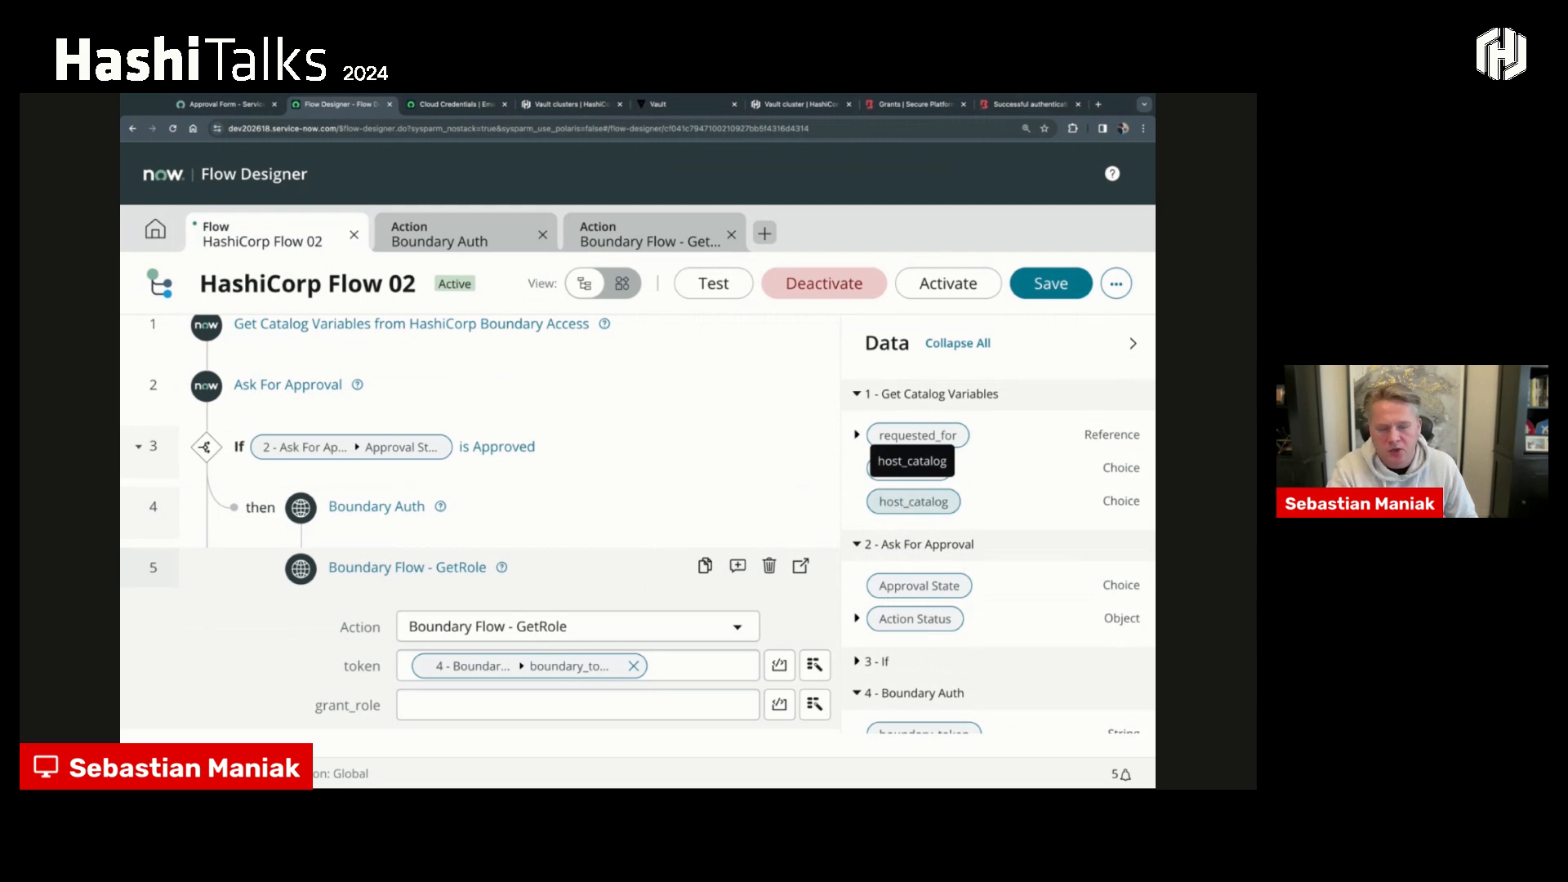
drag(913, 501, 571, 703)
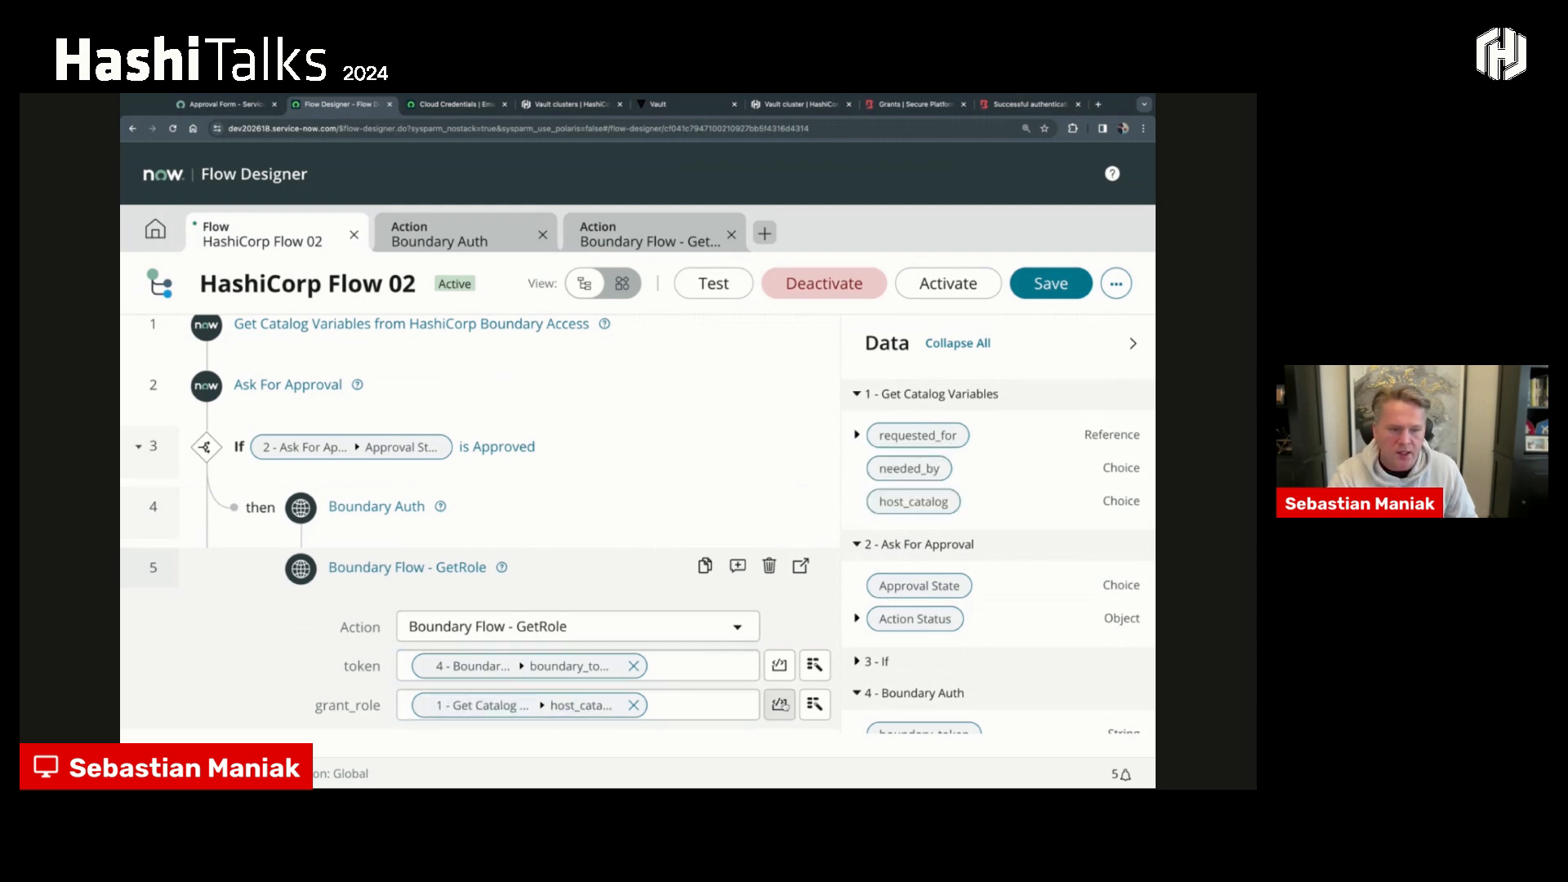
- Collapse the data pill list and confirm the edited Boundary Flow - GetRole inputs in HashiCorp Flow 02
scroll(572, 522, down, 1)
click(1132, 343)
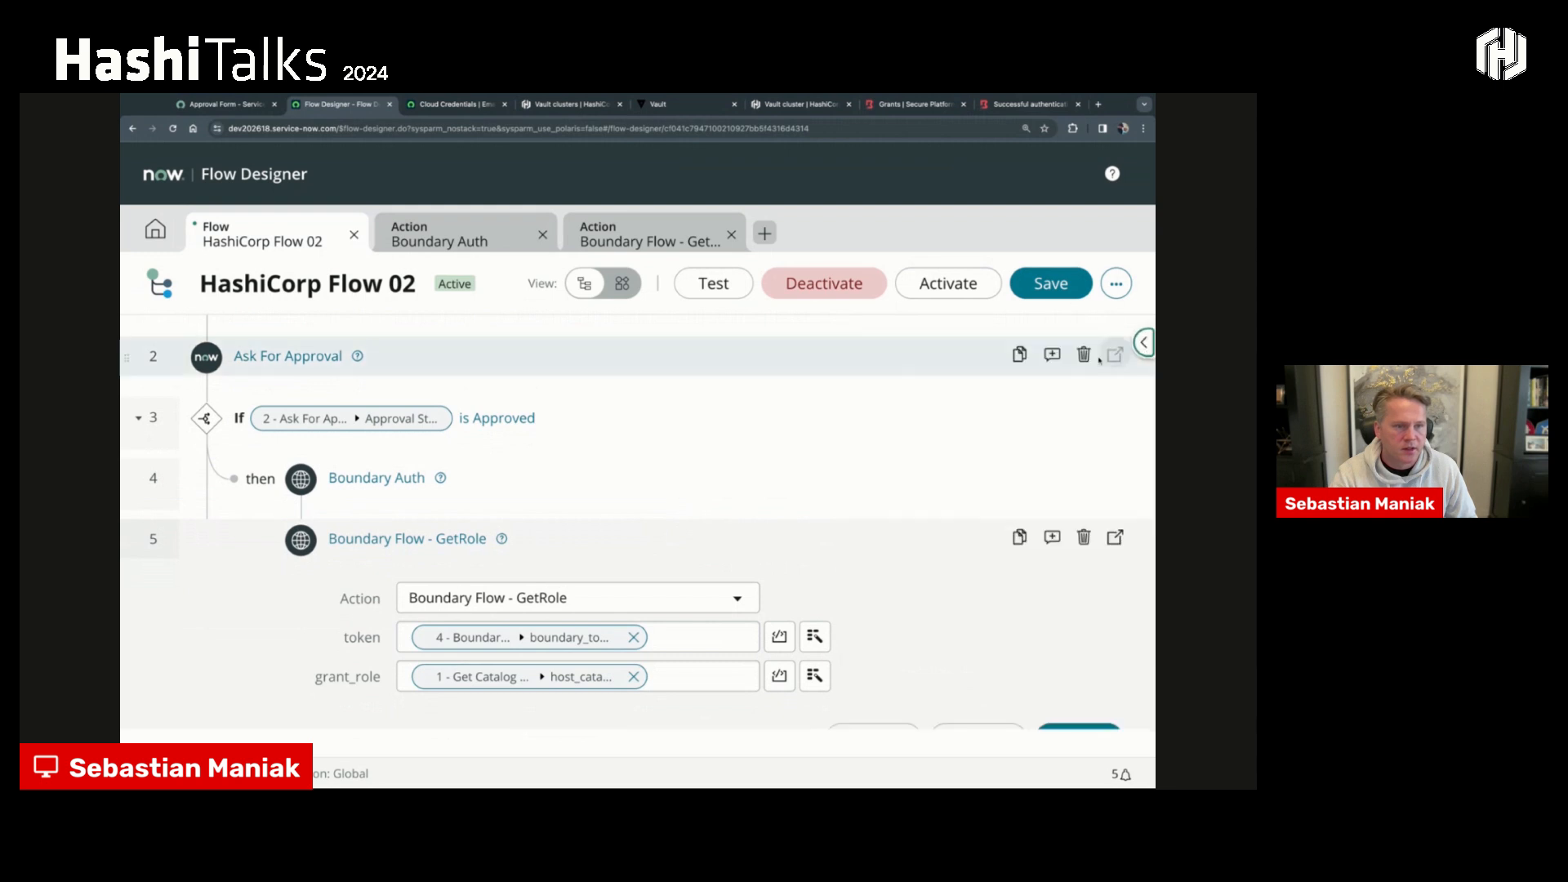
scroll(1078, 571, down, 2)
click(1078, 684)
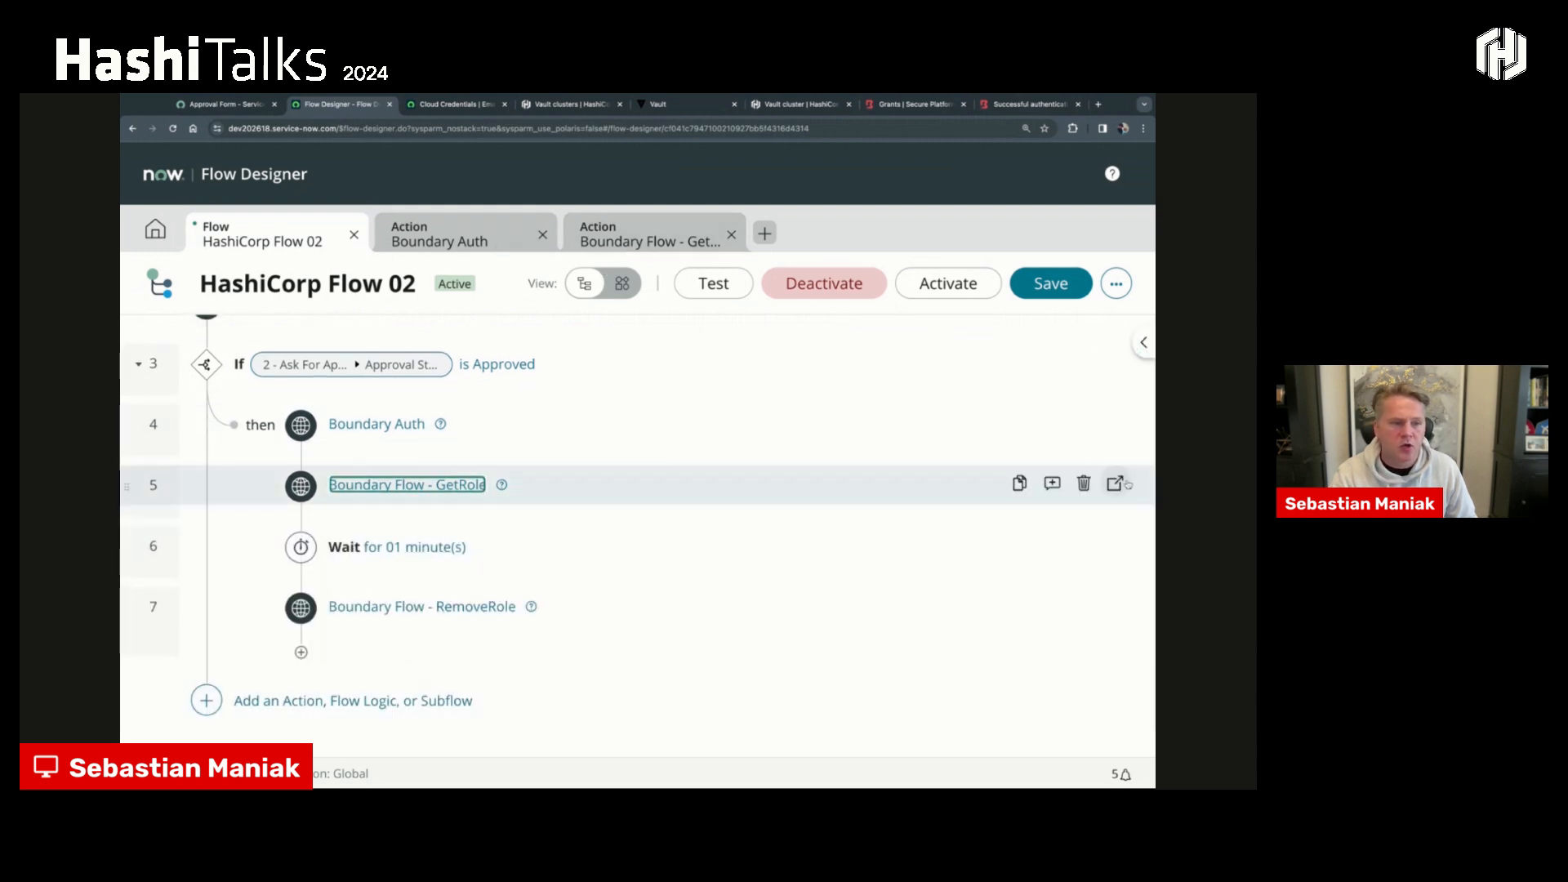
- Open Boundary Flow - GetRole in its own editor and examine the Get Version step's base URL, resource path and headers
click(1117, 484)
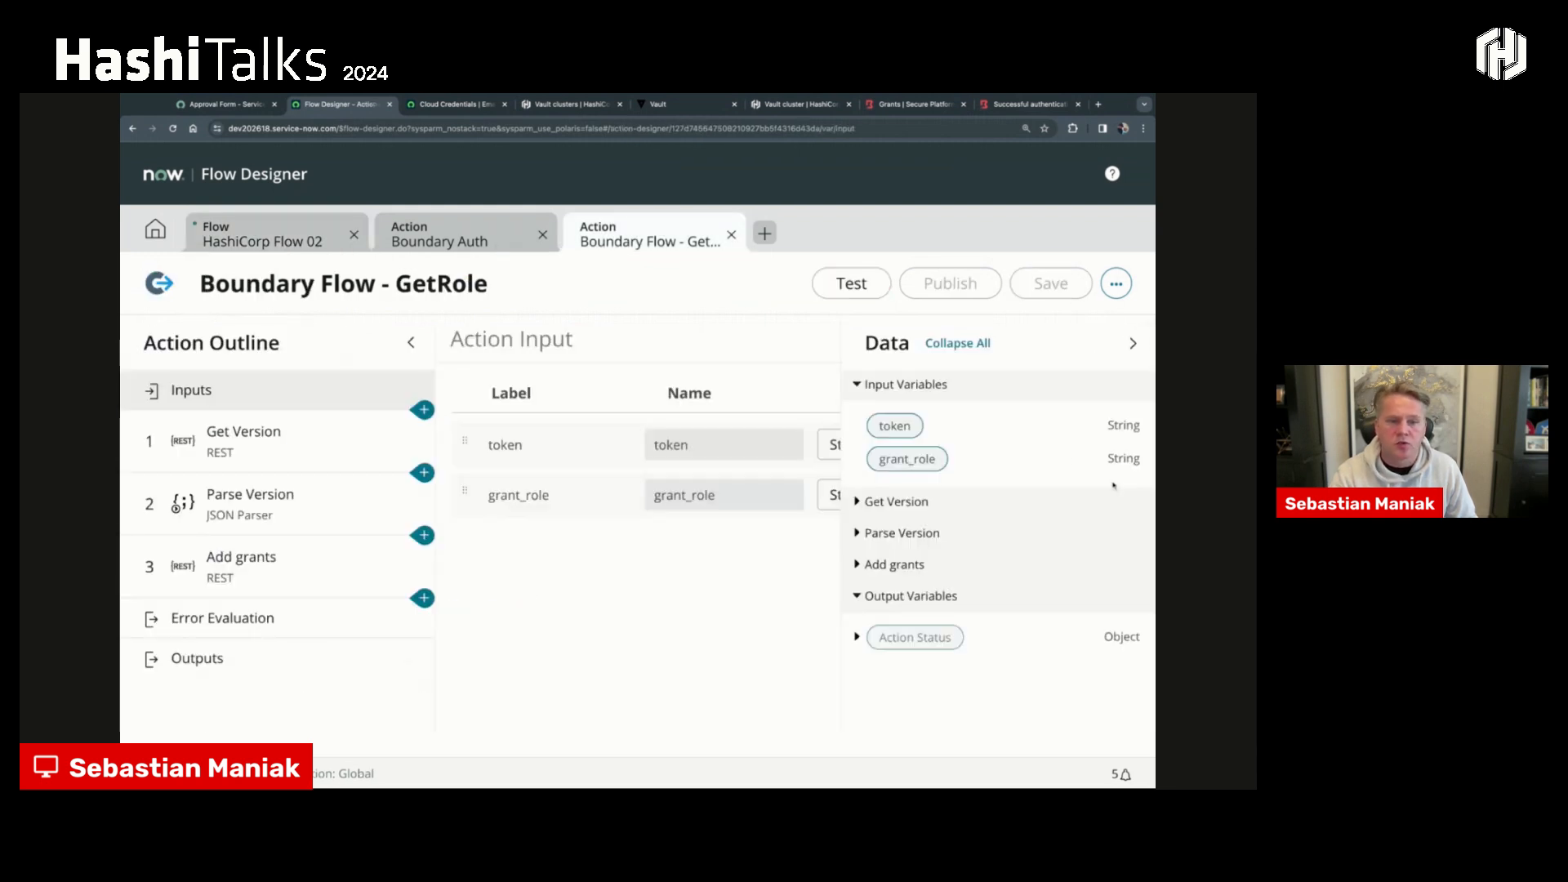
click(1132, 344)
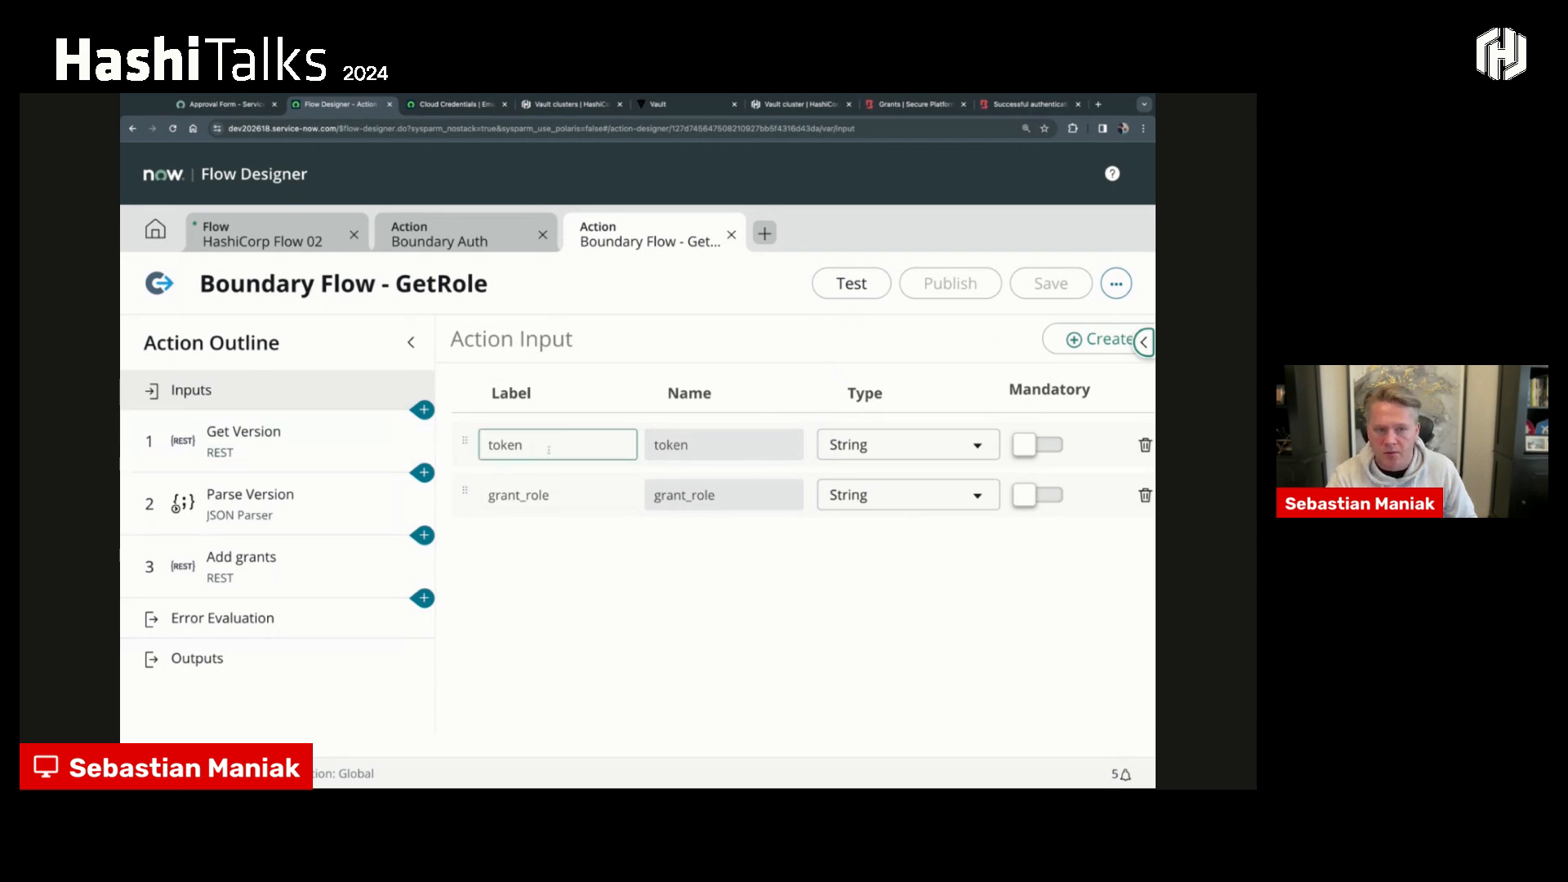
click(278, 435)
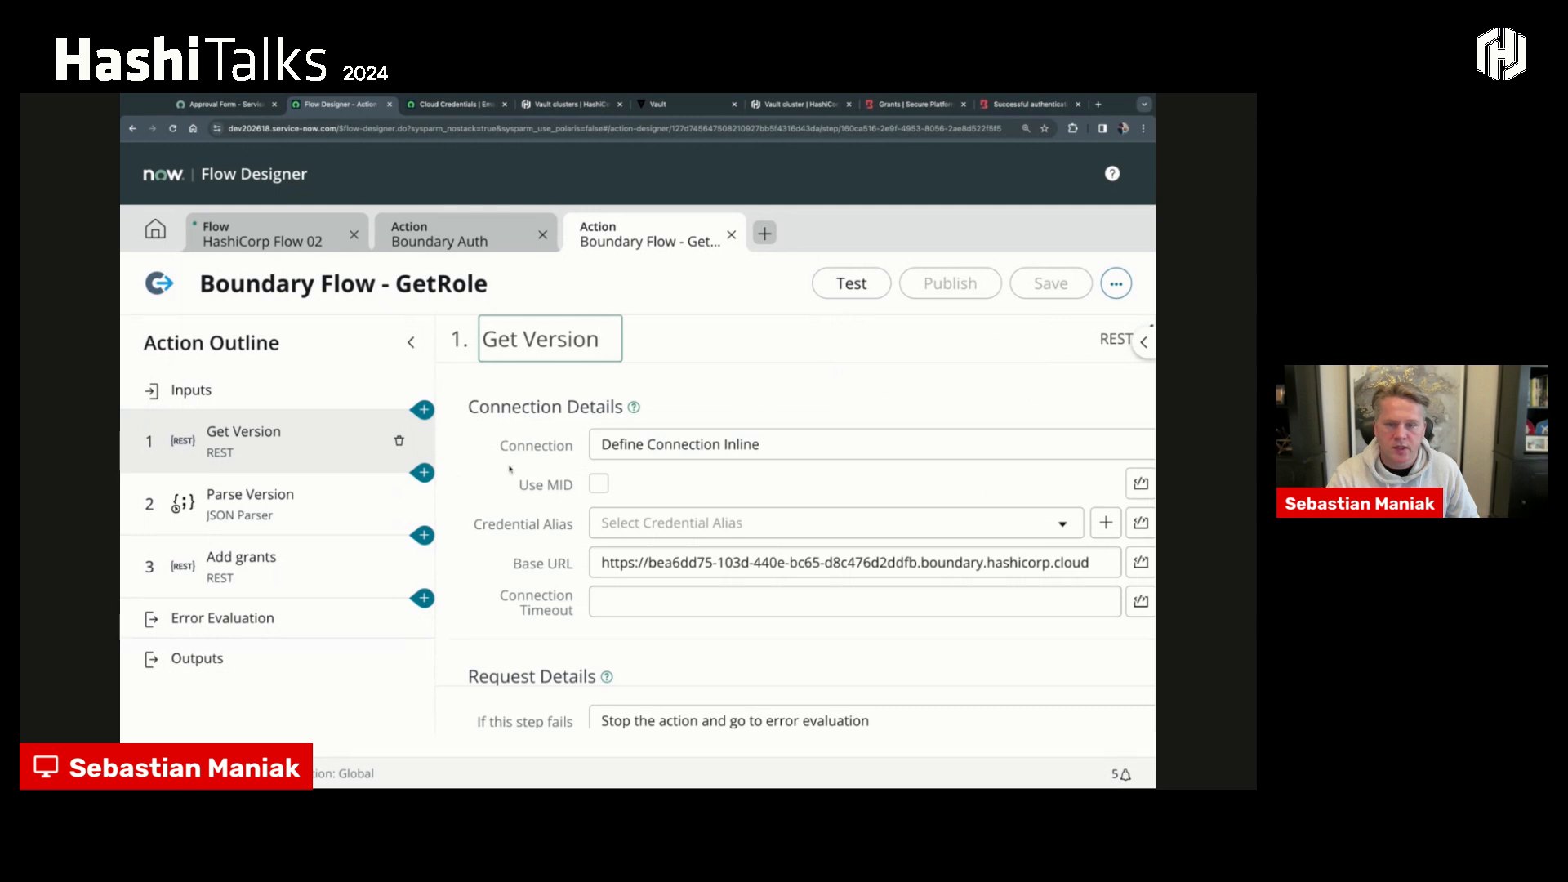
scroll(577, 522, down, 1)
scroll(576, 522, down, 4)
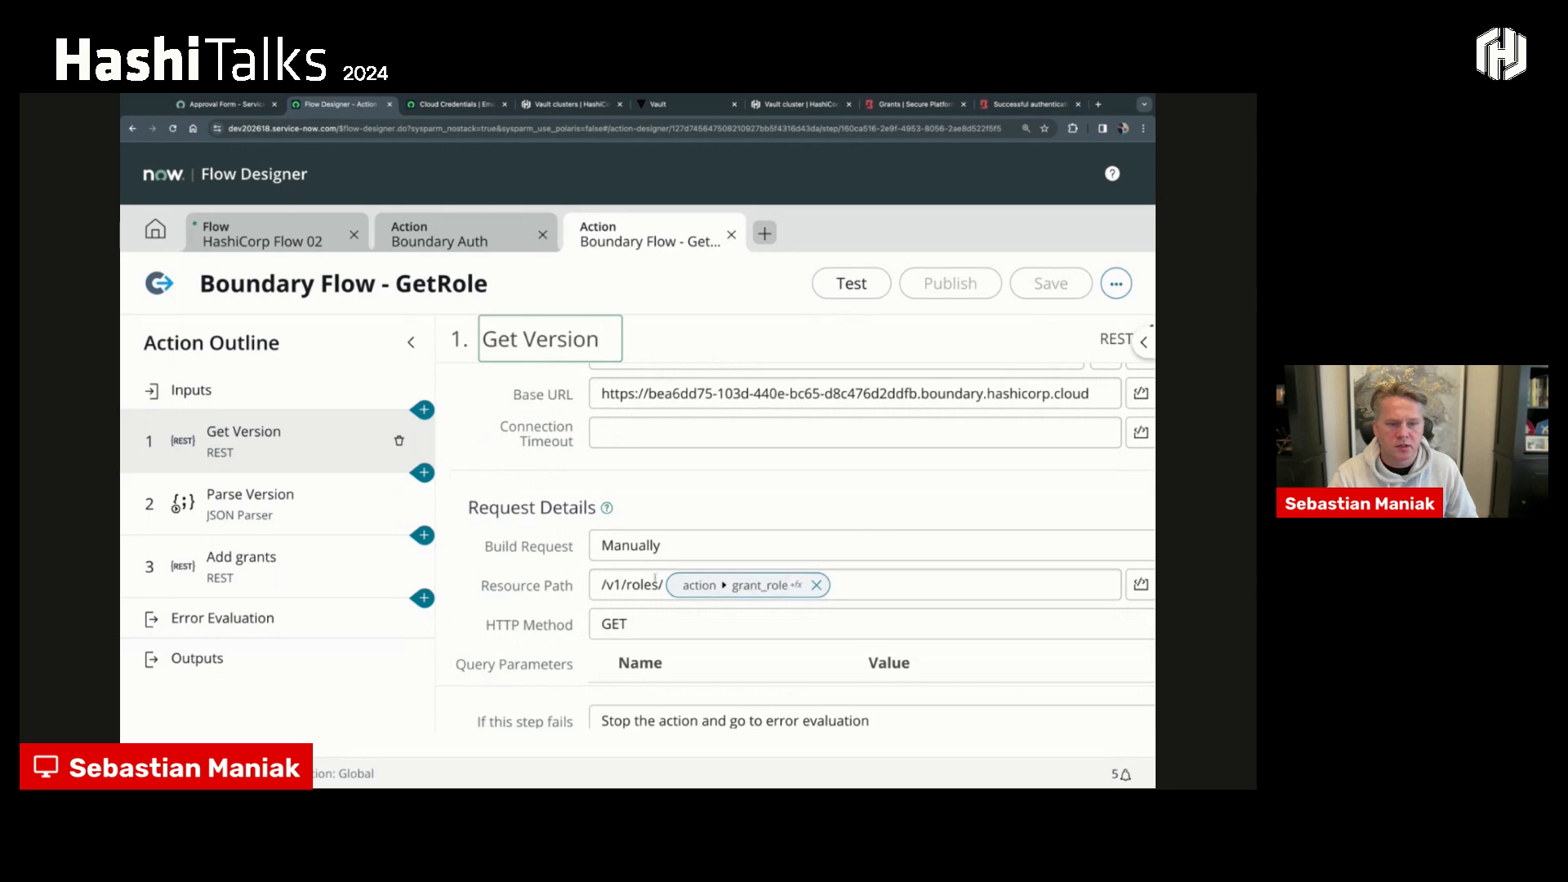
scroll(647, 547, down, 1)
scroll(649, 551, down, 8)
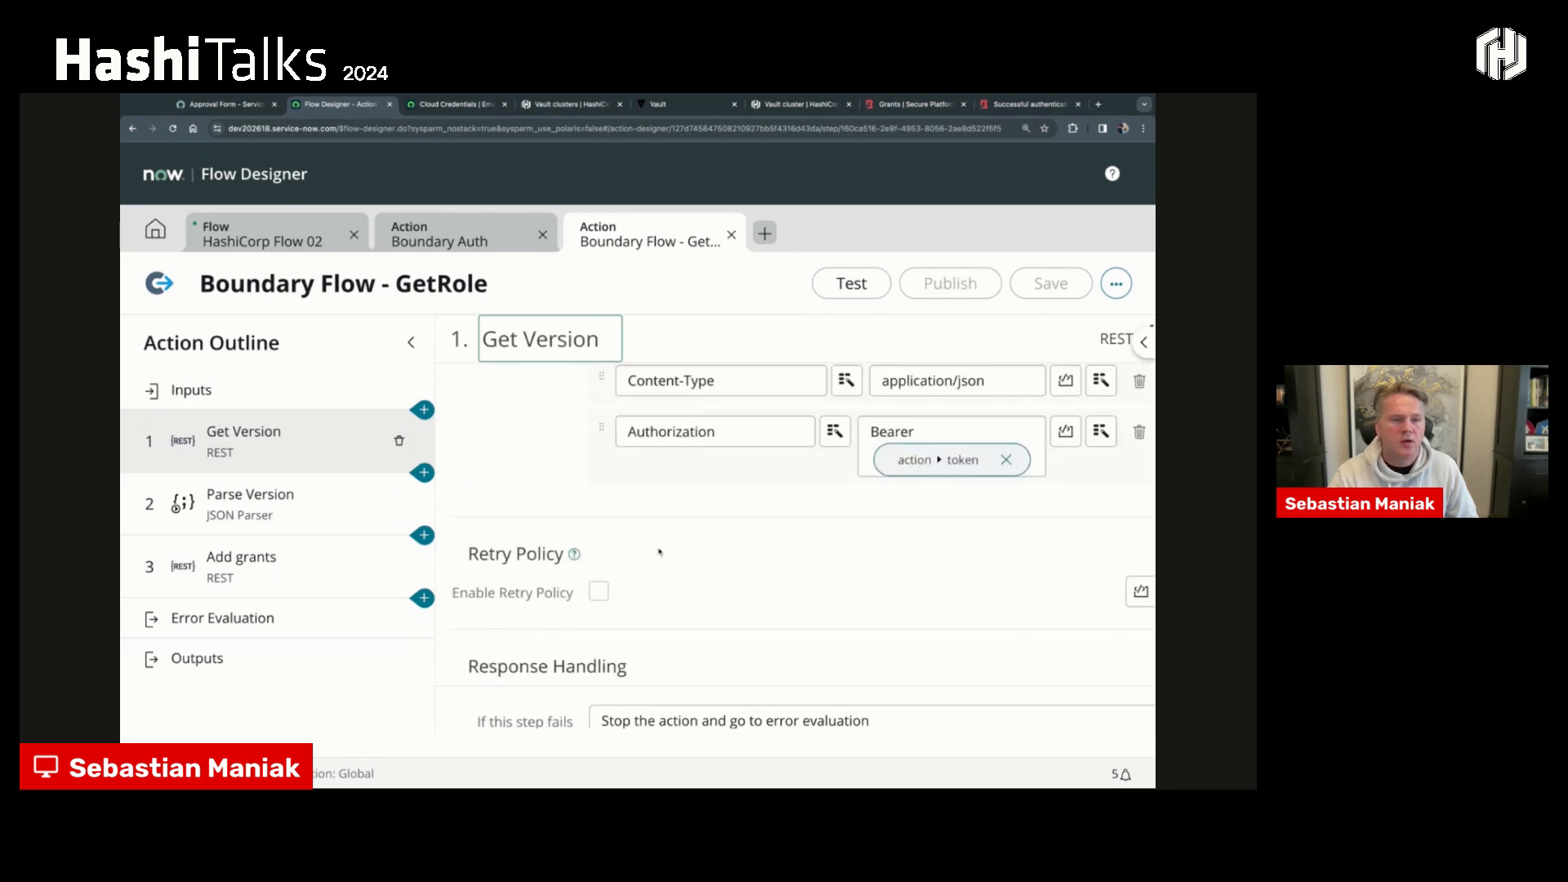
scroll(674, 563, up, 3)
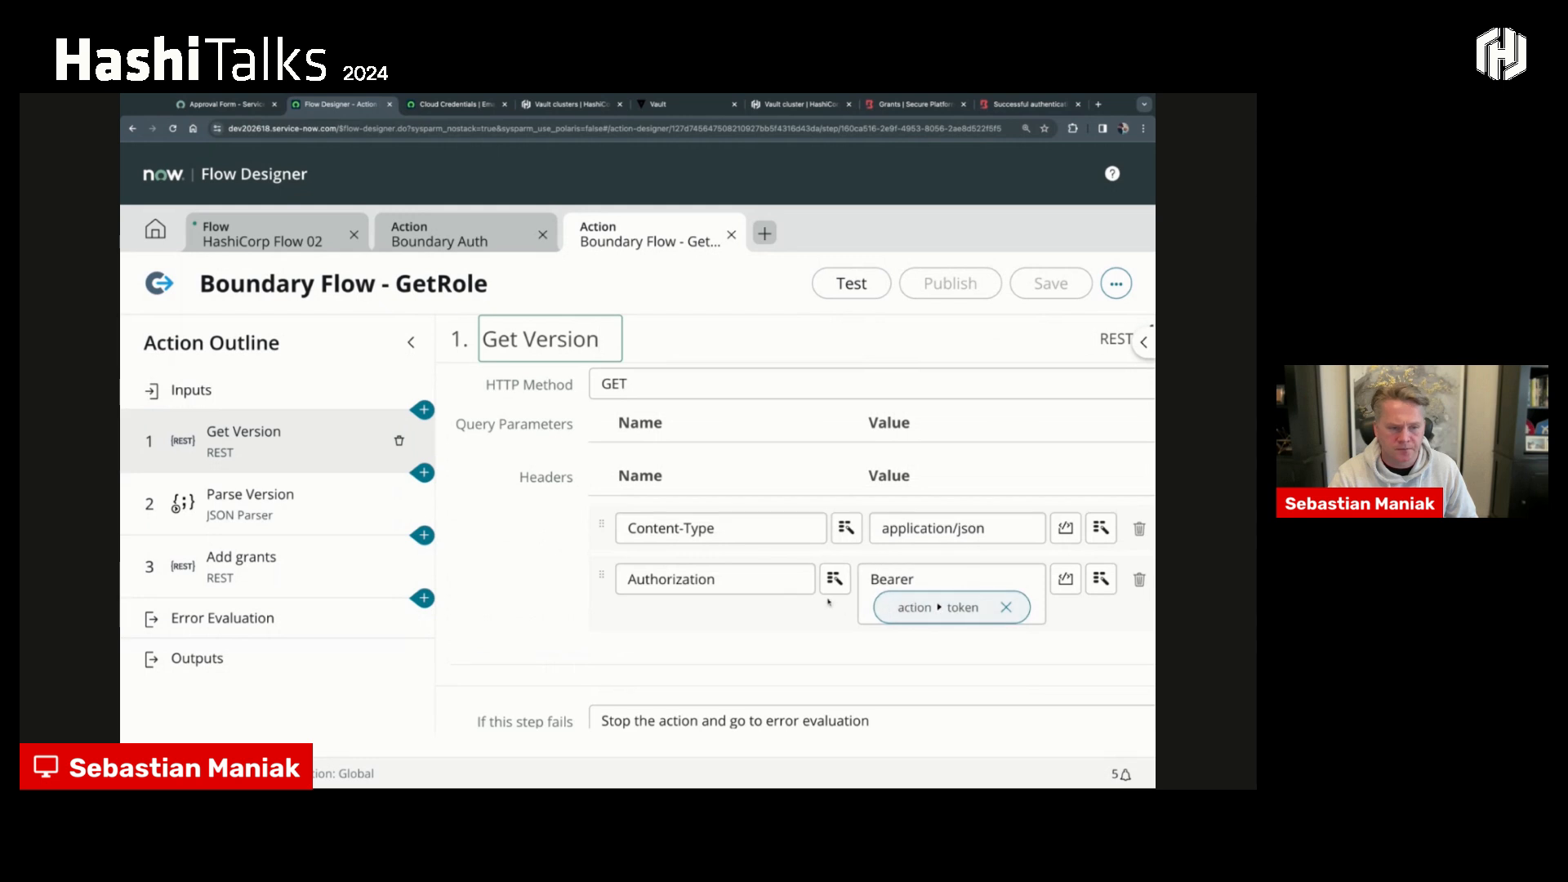
scroll(552, 557, down, 3)
- Look at the Parse Version step, and examine the Add grants step's resource path, Authorization header and grant_strings request body
click(401, 522)
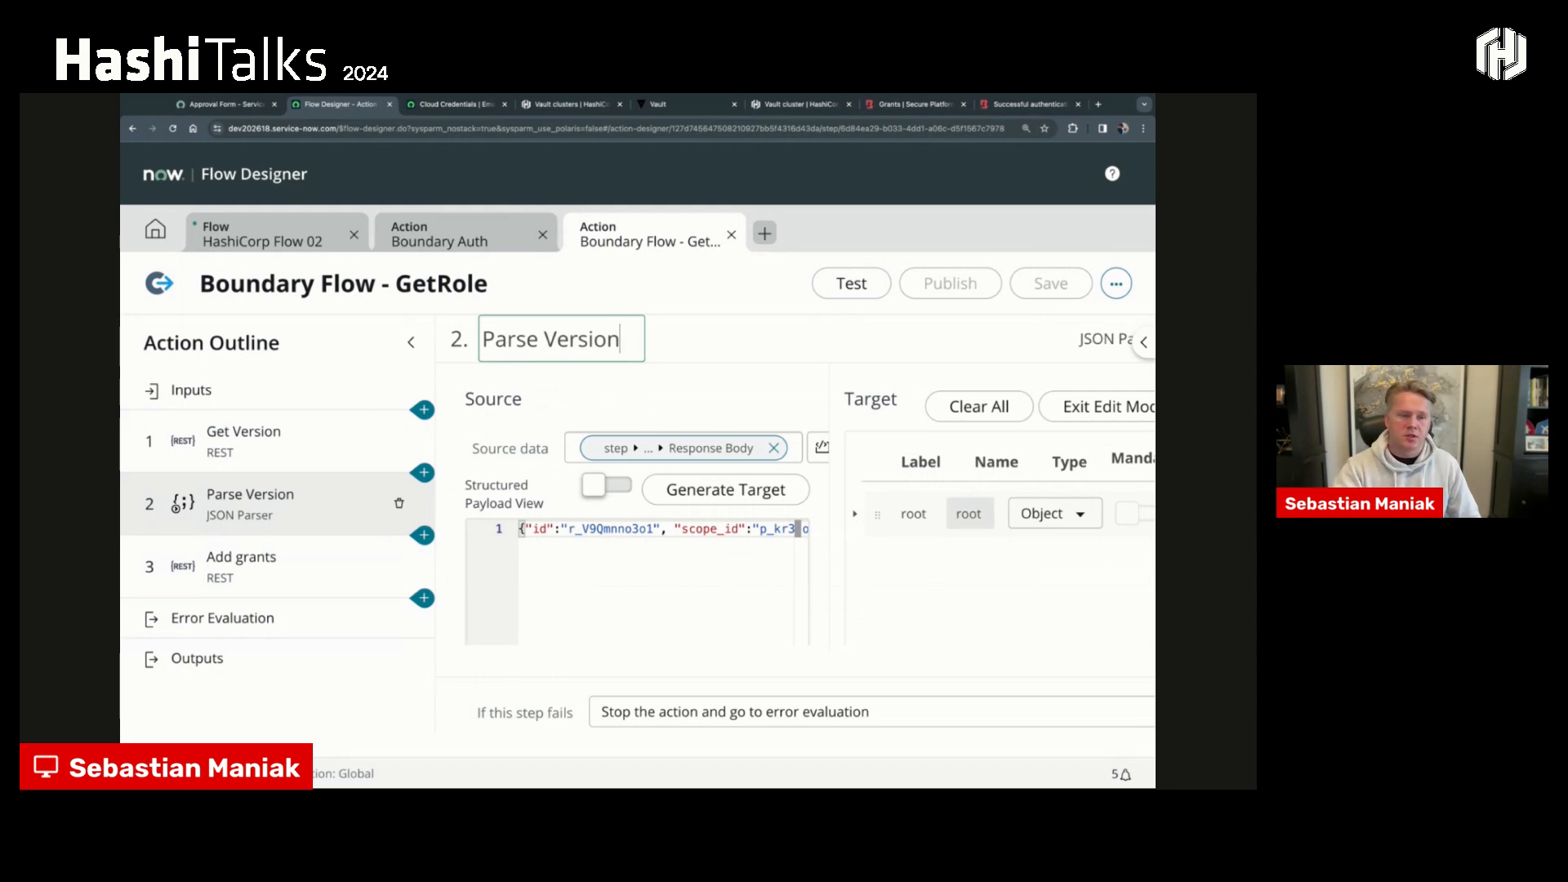
click(303, 563)
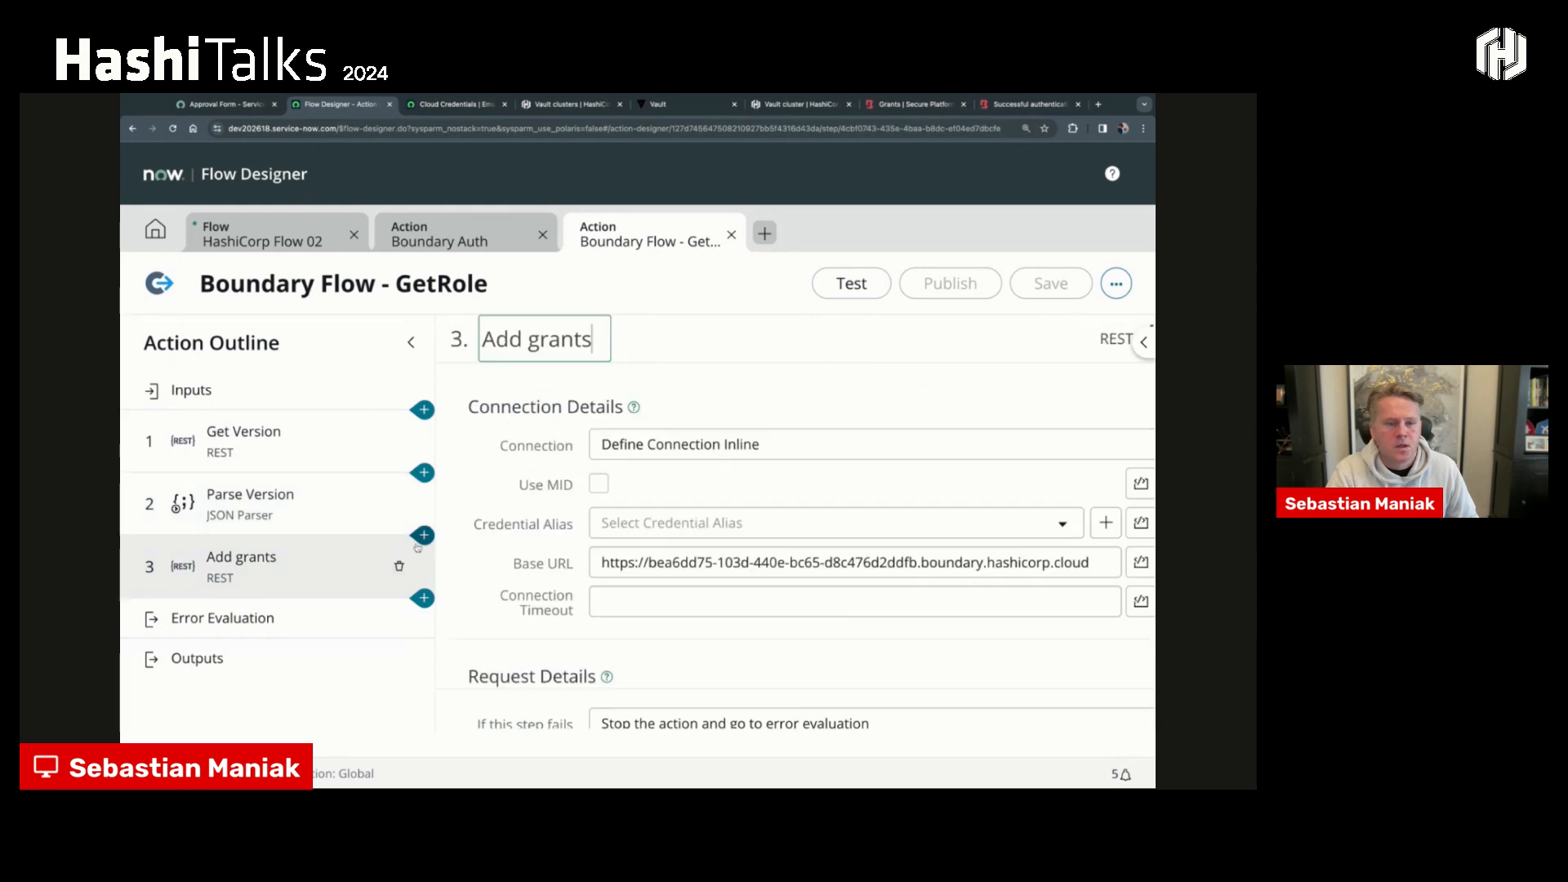
scroll(640, 553, down, 3)
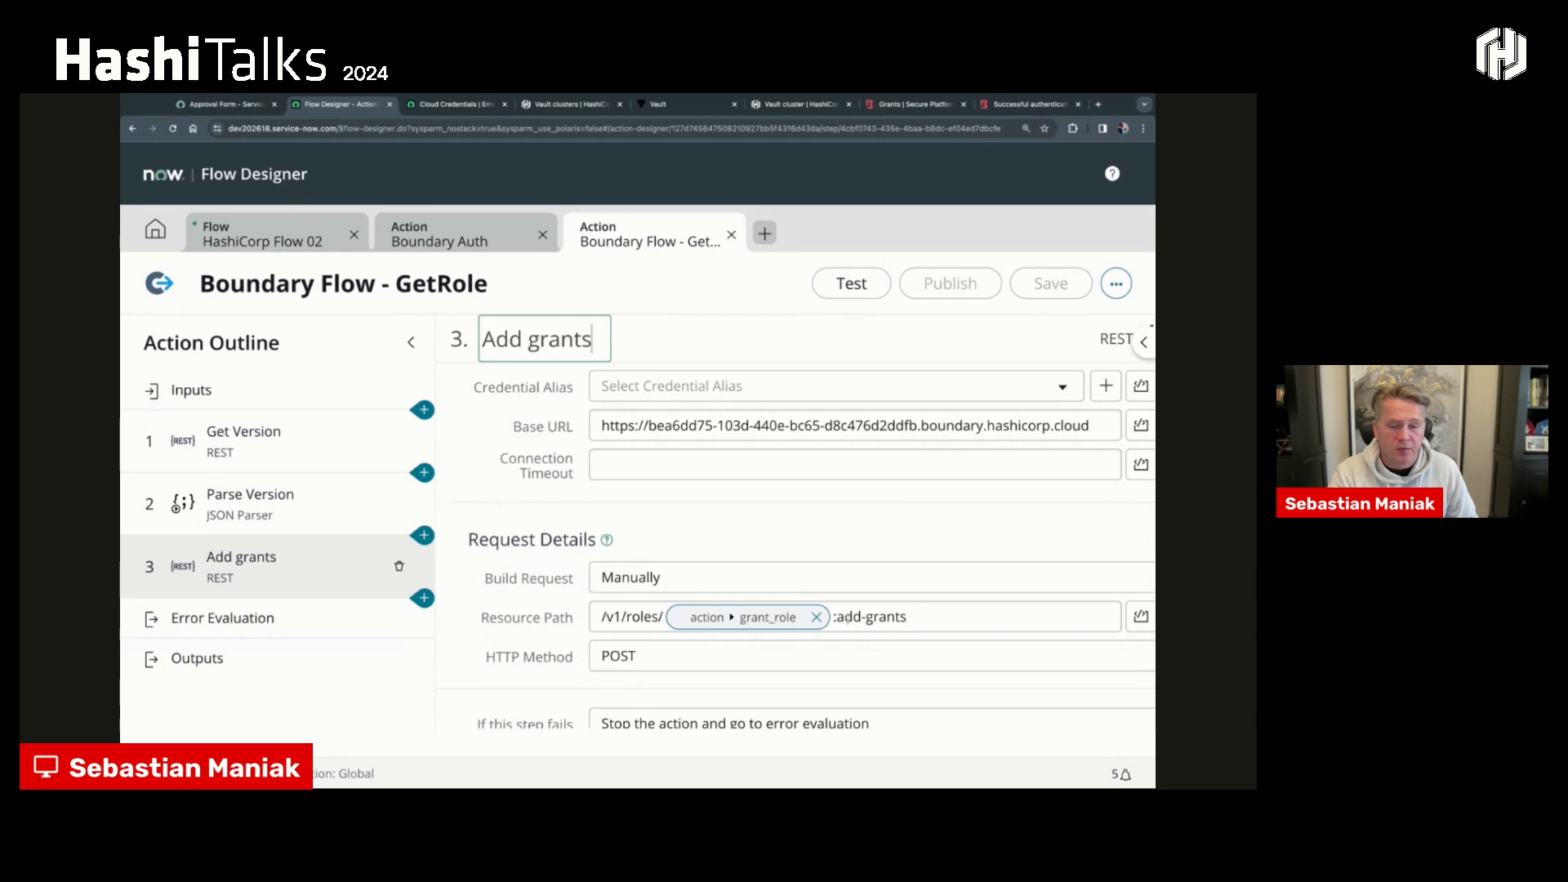
drag(908, 619, 853, 615)
scroll(818, 593, down, 4)
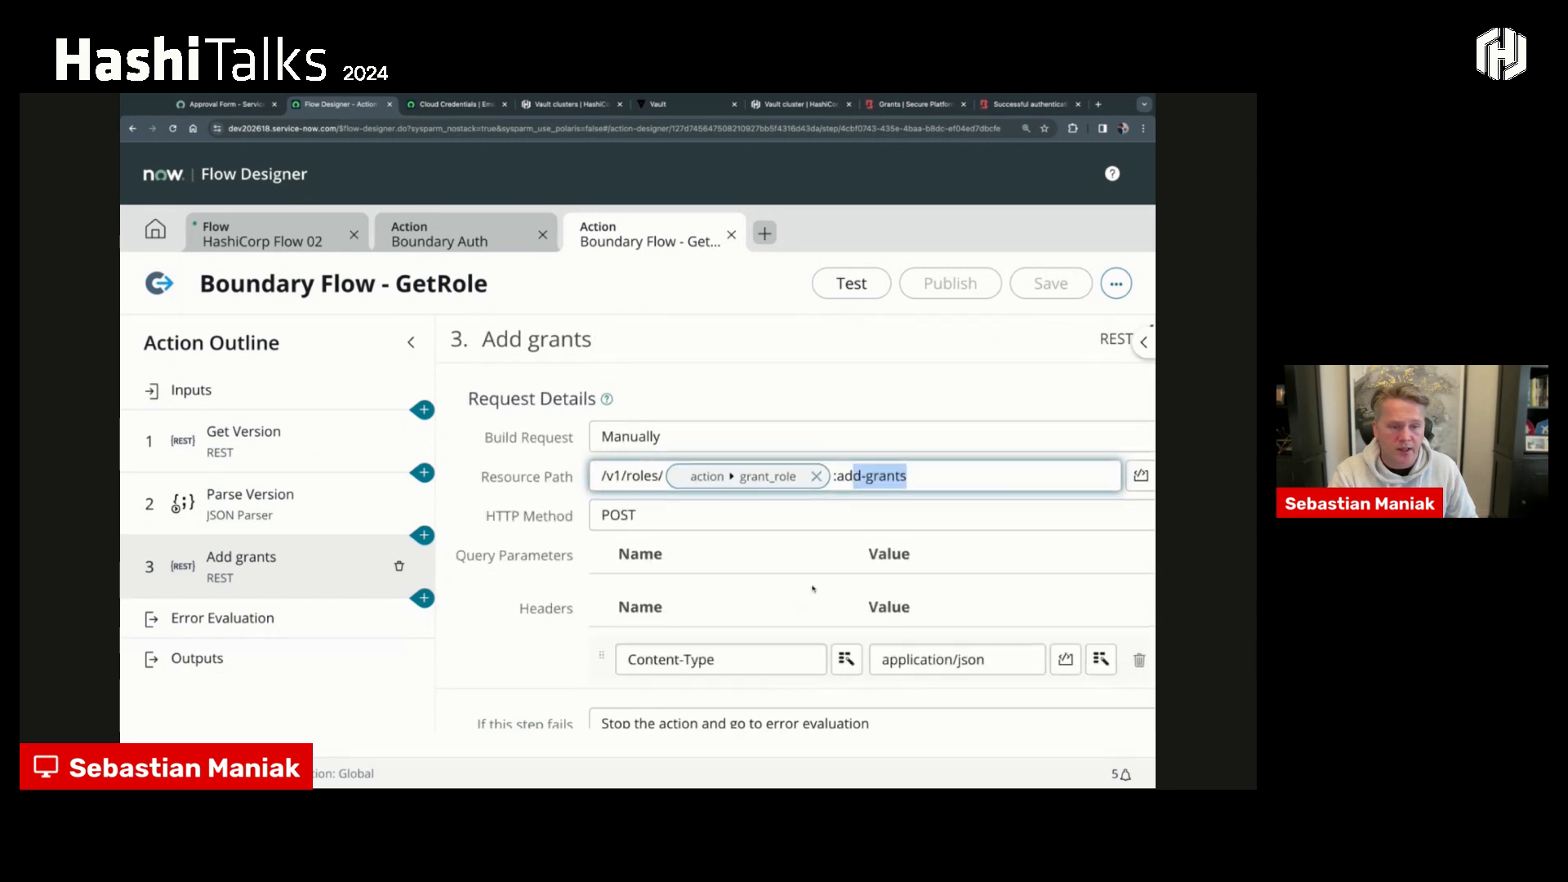
scroll(817, 599, down, 2)
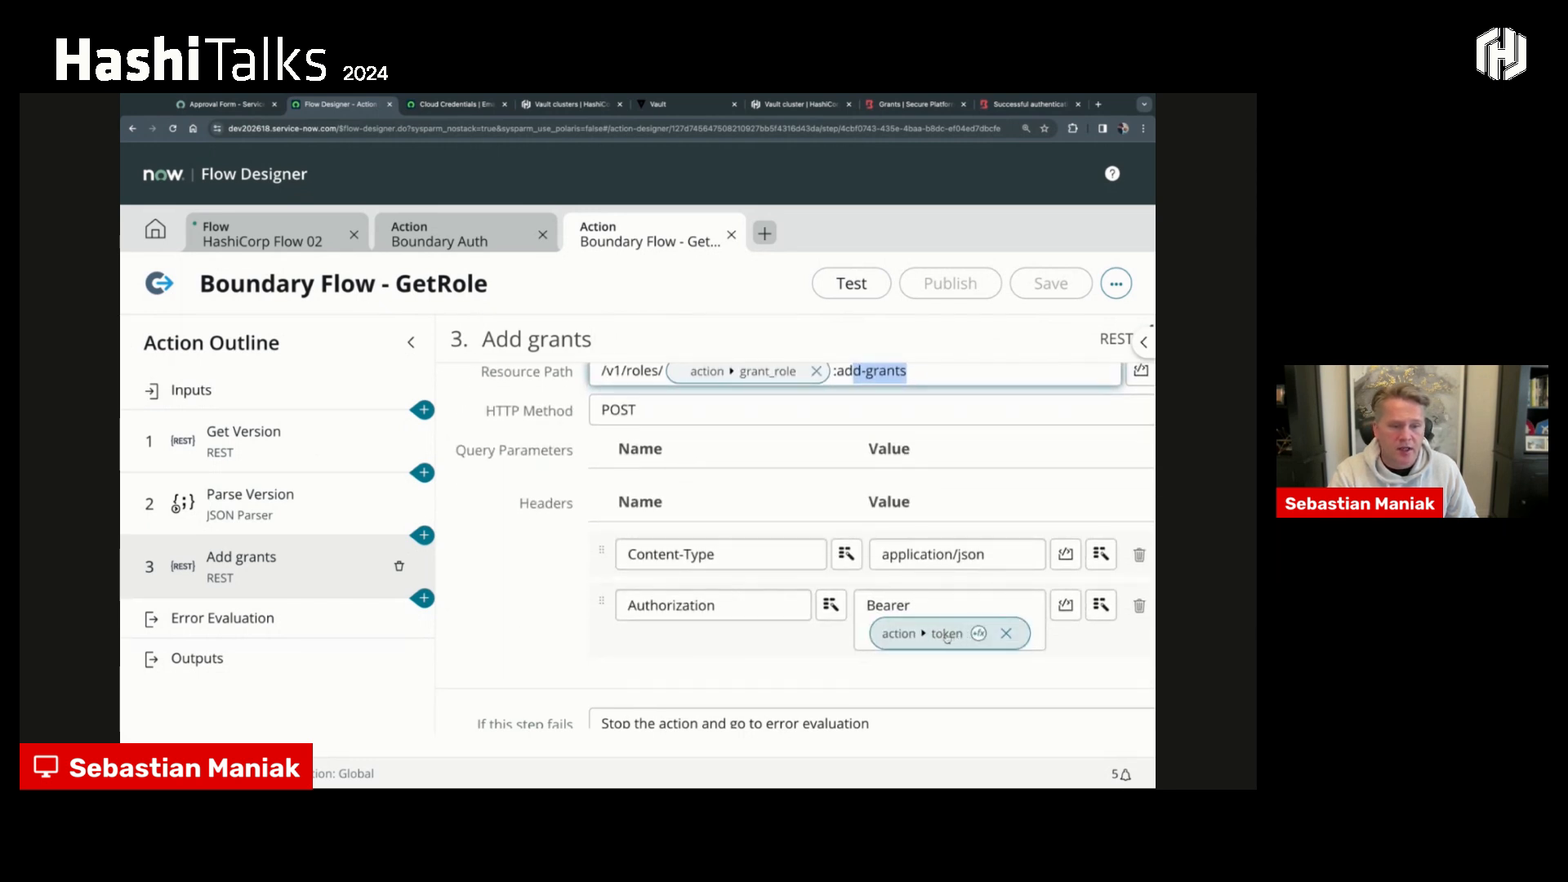
scroll(907, 623, down, 5)
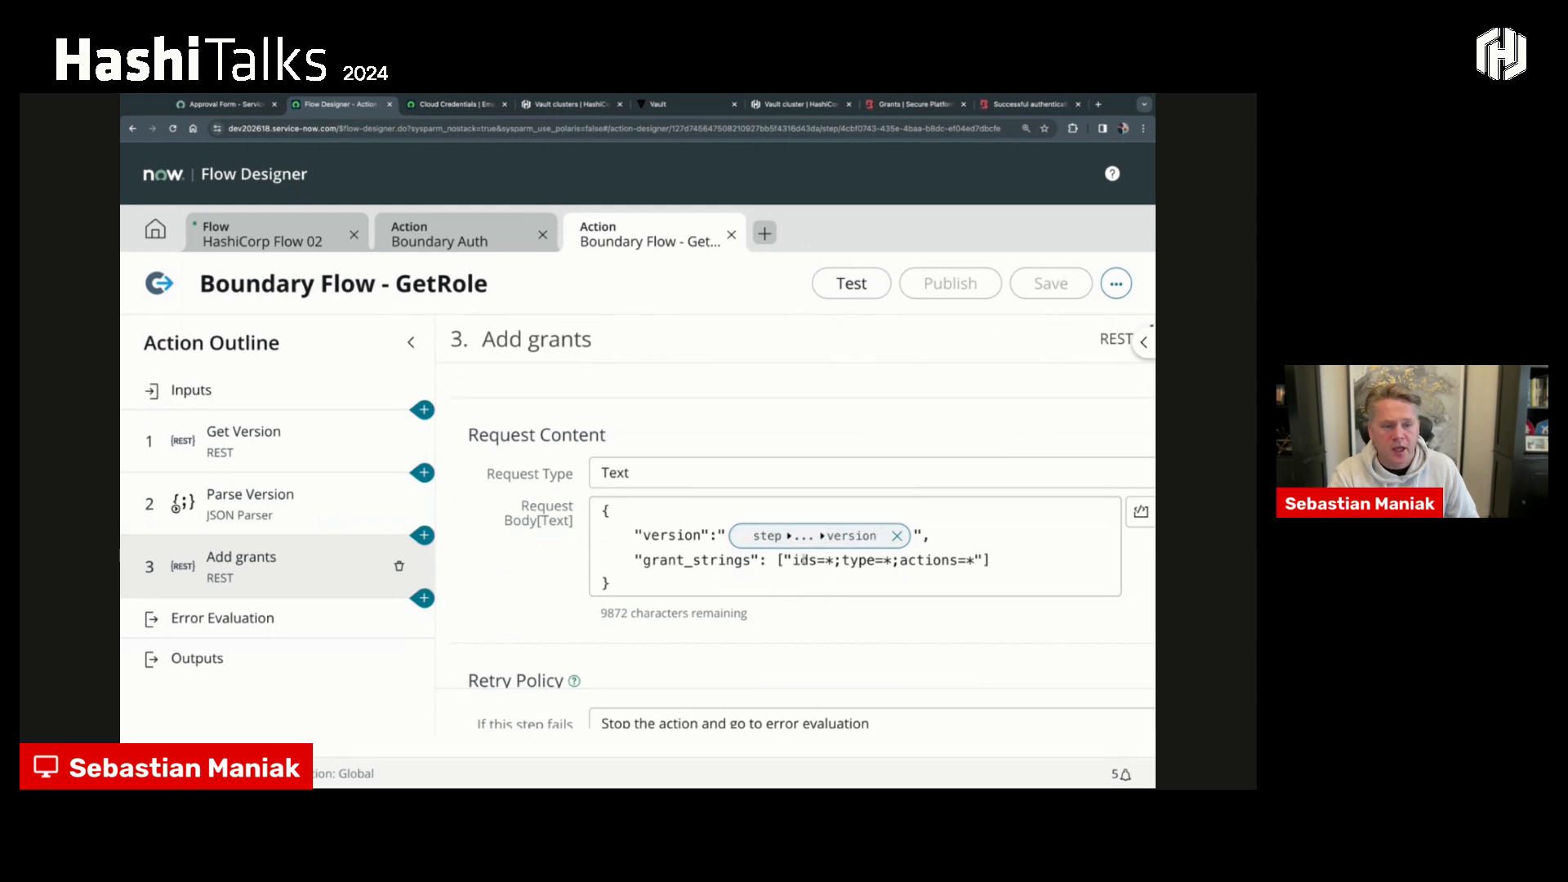
key(shift+Right)
key(shift+Right)
key(shift+Right)
key(shift+Right)
key(shift+Right)
key(shift+Right)
key(shift+Right)
key(shift+Right)
key(shift+Right)
key(shift+Right)
key(shift+Right)
key(shift+Right)
key(shift+Right)
key(shift+Right)
key(shift+Right)
key(shift+Right)
key(shift+Right)
key(shift+Right)
key(shift+Right)
key(shift+Right)
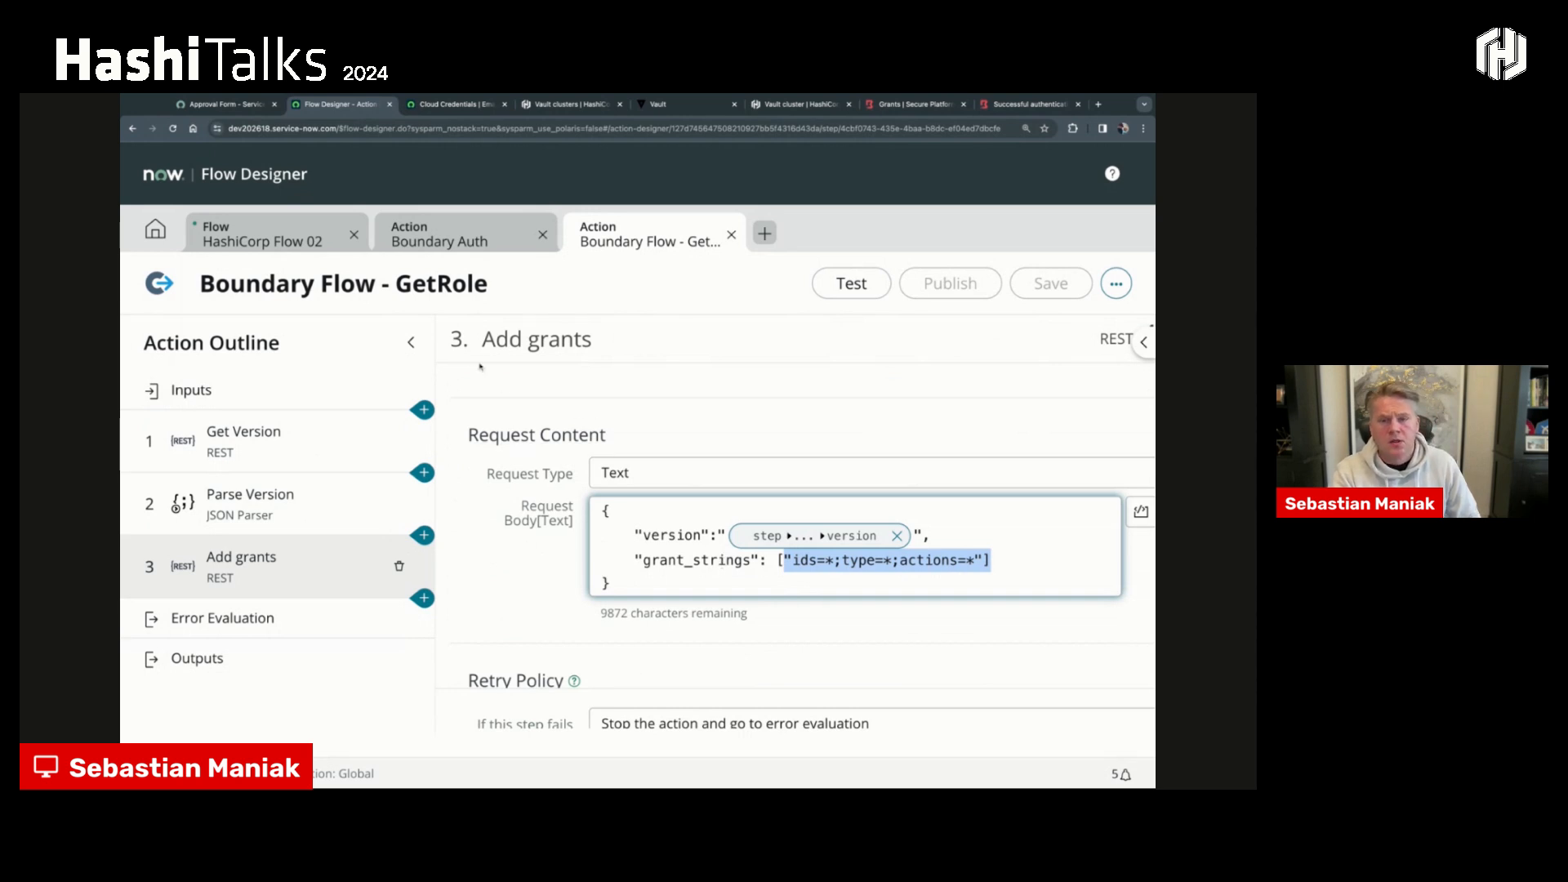
- Return to HashiCorp Flow 02, expand Boundary Flow - RemoveRole, and open that action in its own editor to view its inputs
click(305, 236)
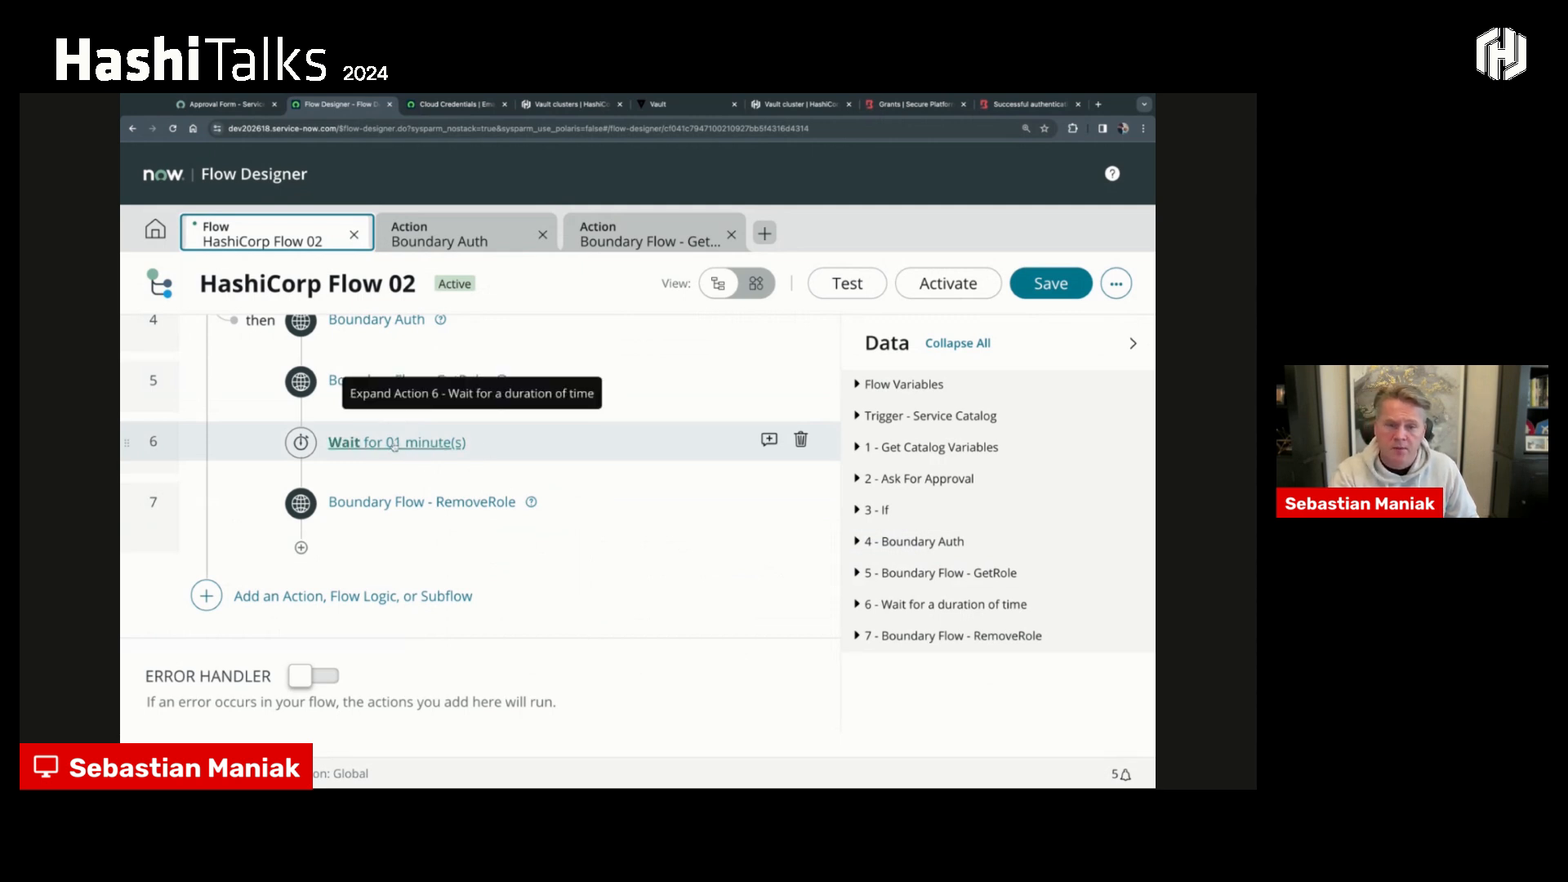
click(405, 504)
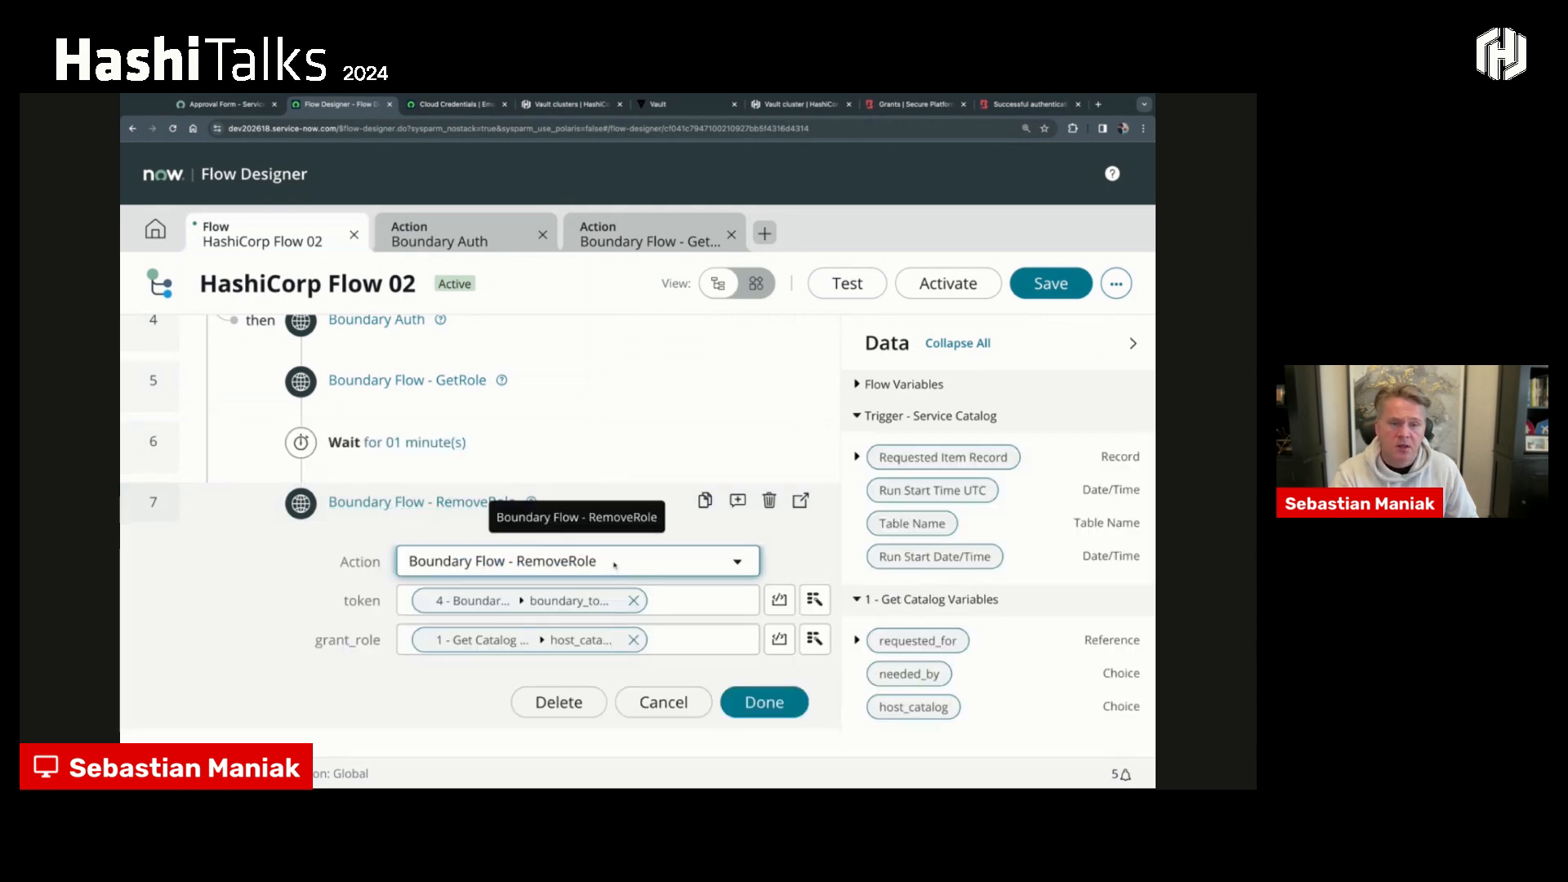
click(801, 500)
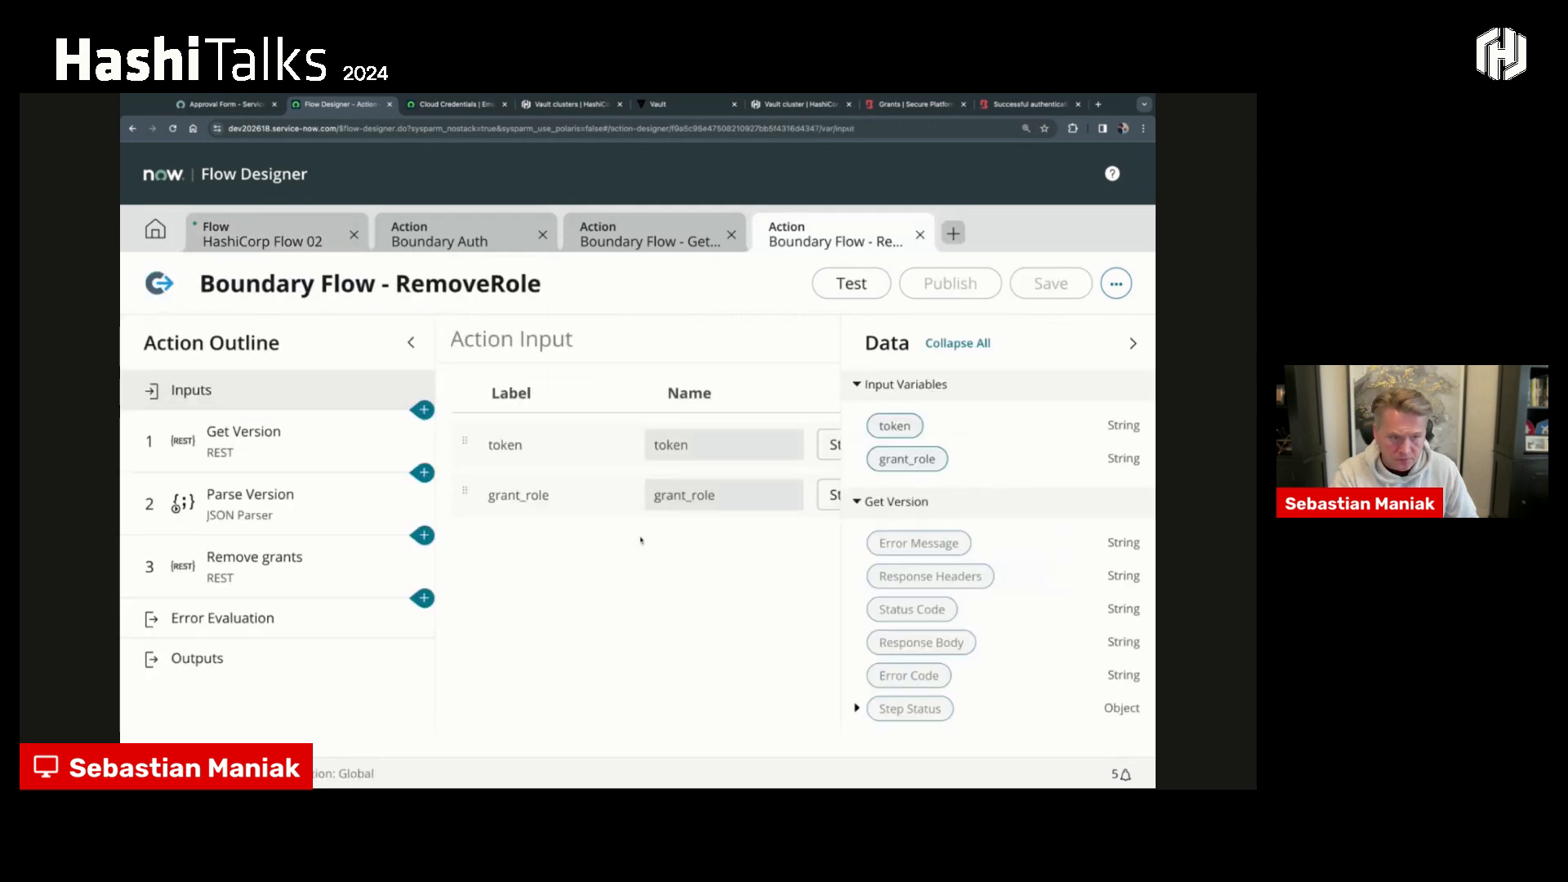
click(1133, 343)
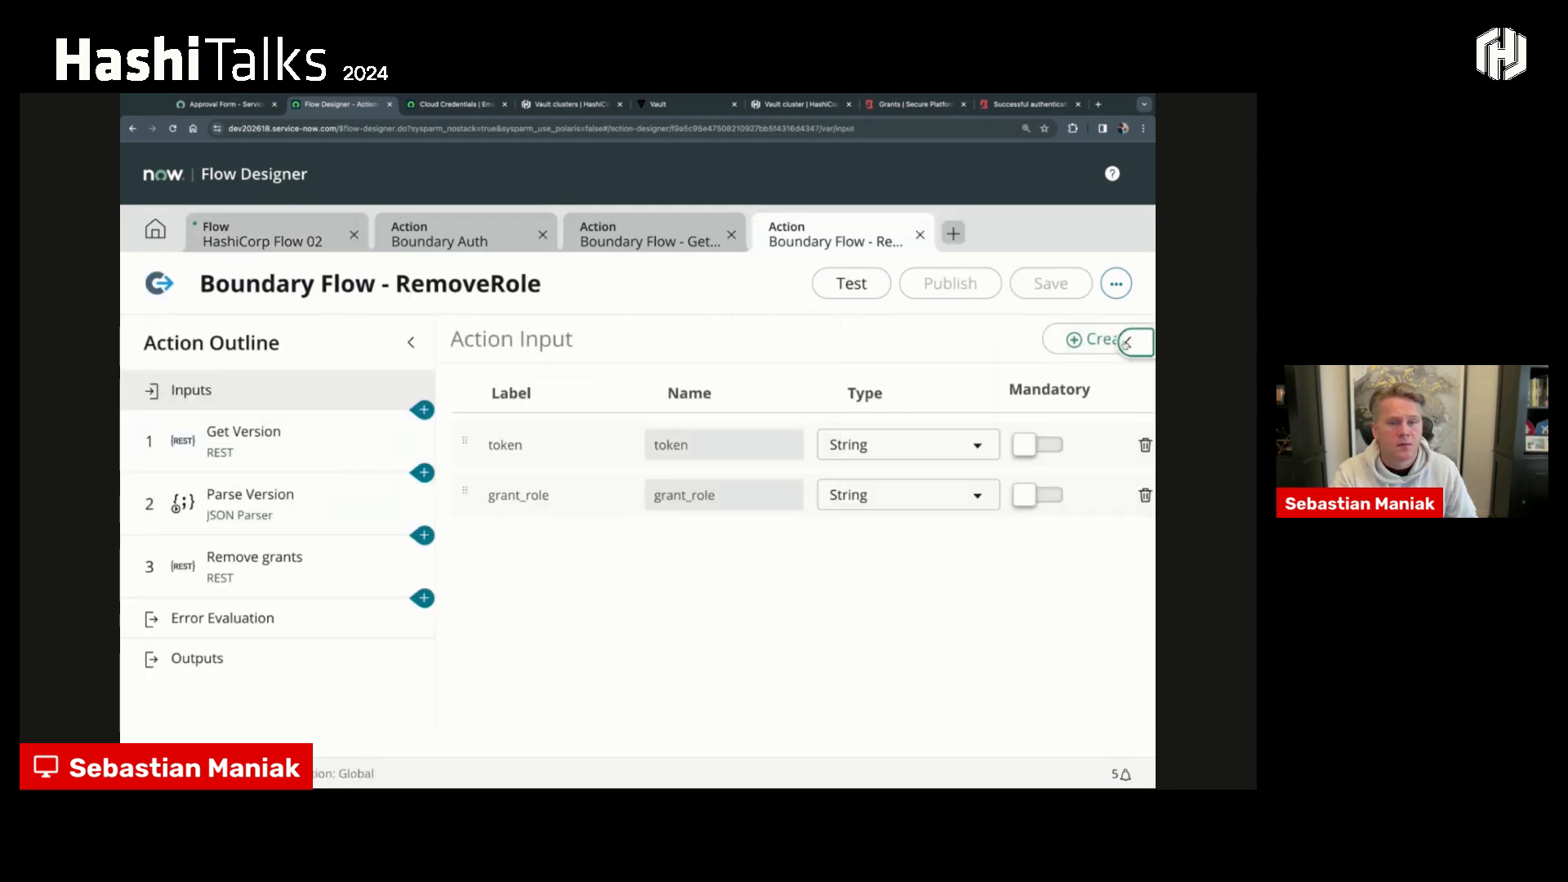
- Examine the Remove grants step's remove-grants resource path and request body in the Boundary Flow - RemoveRole action
click(276, 449)
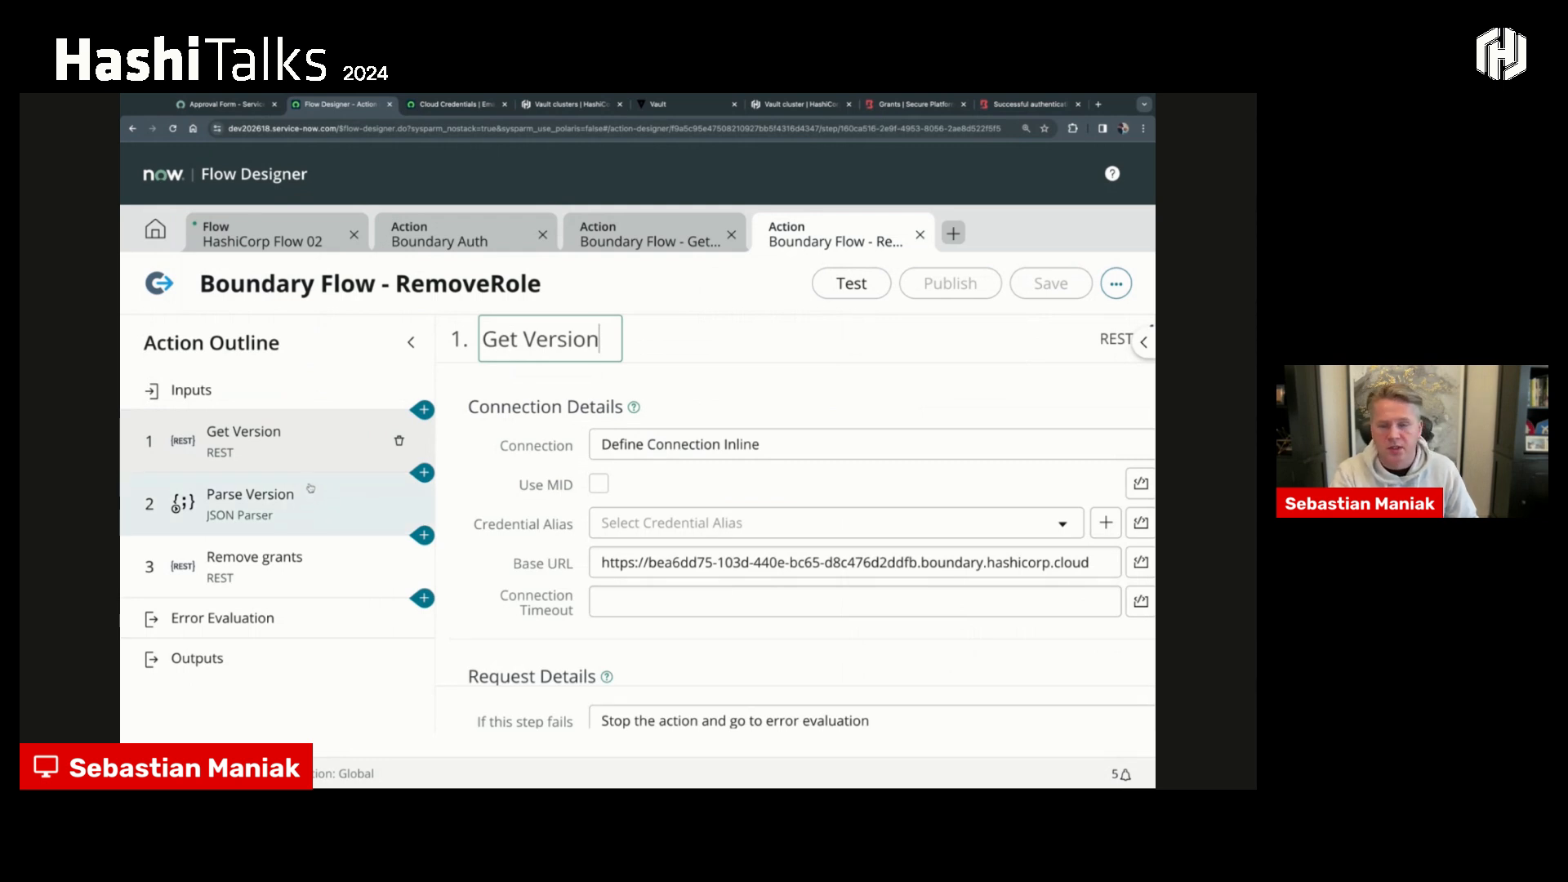
click(280, 567)
scroll(890, 617, down, 2)
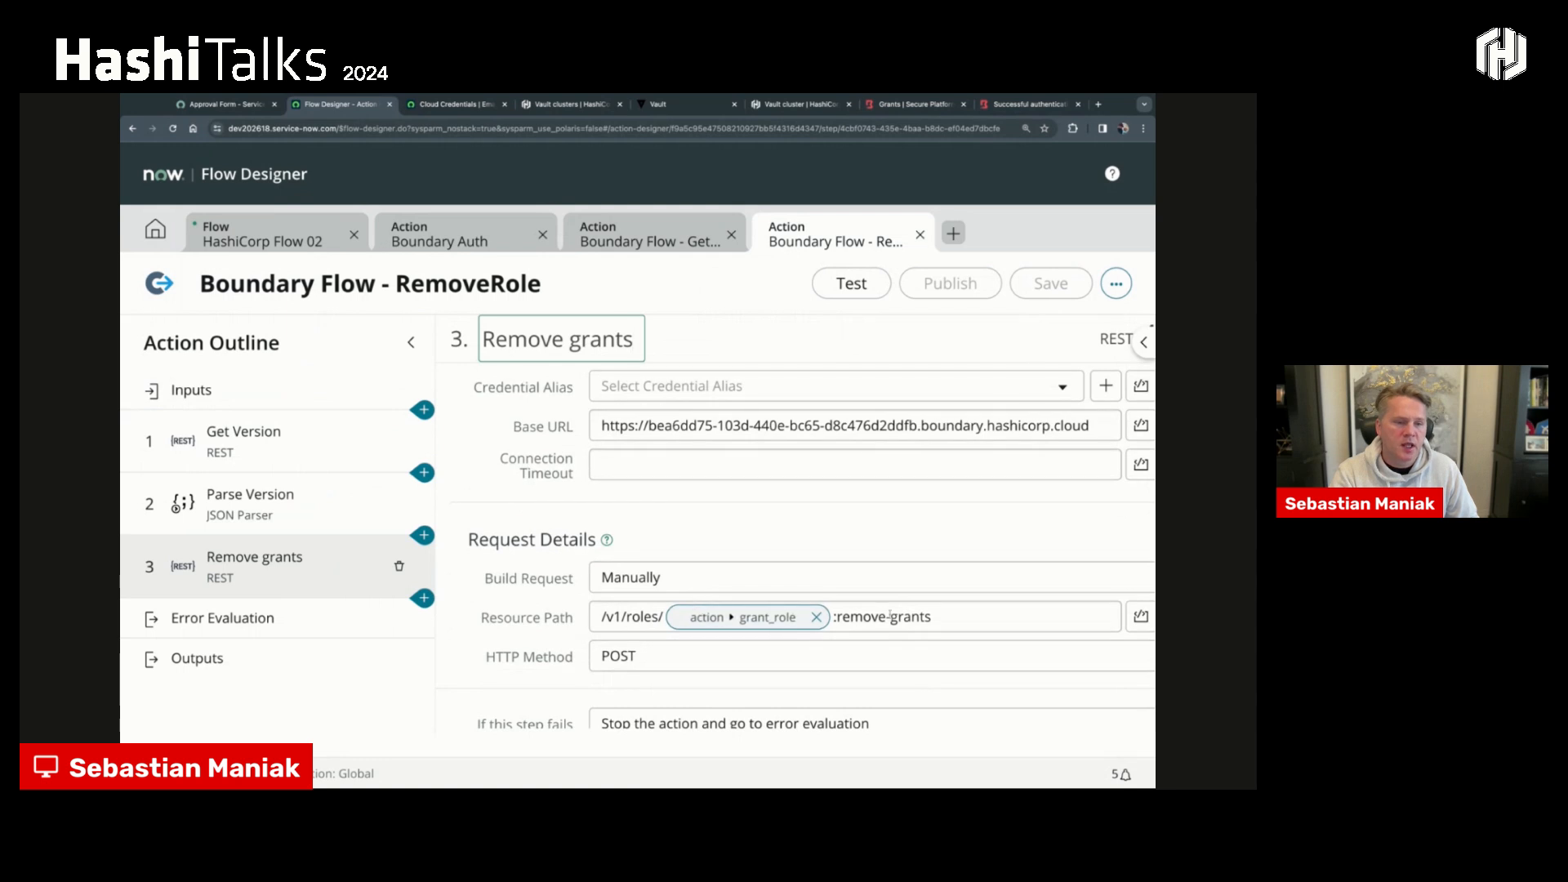
drag(947, 617, 836, 617)
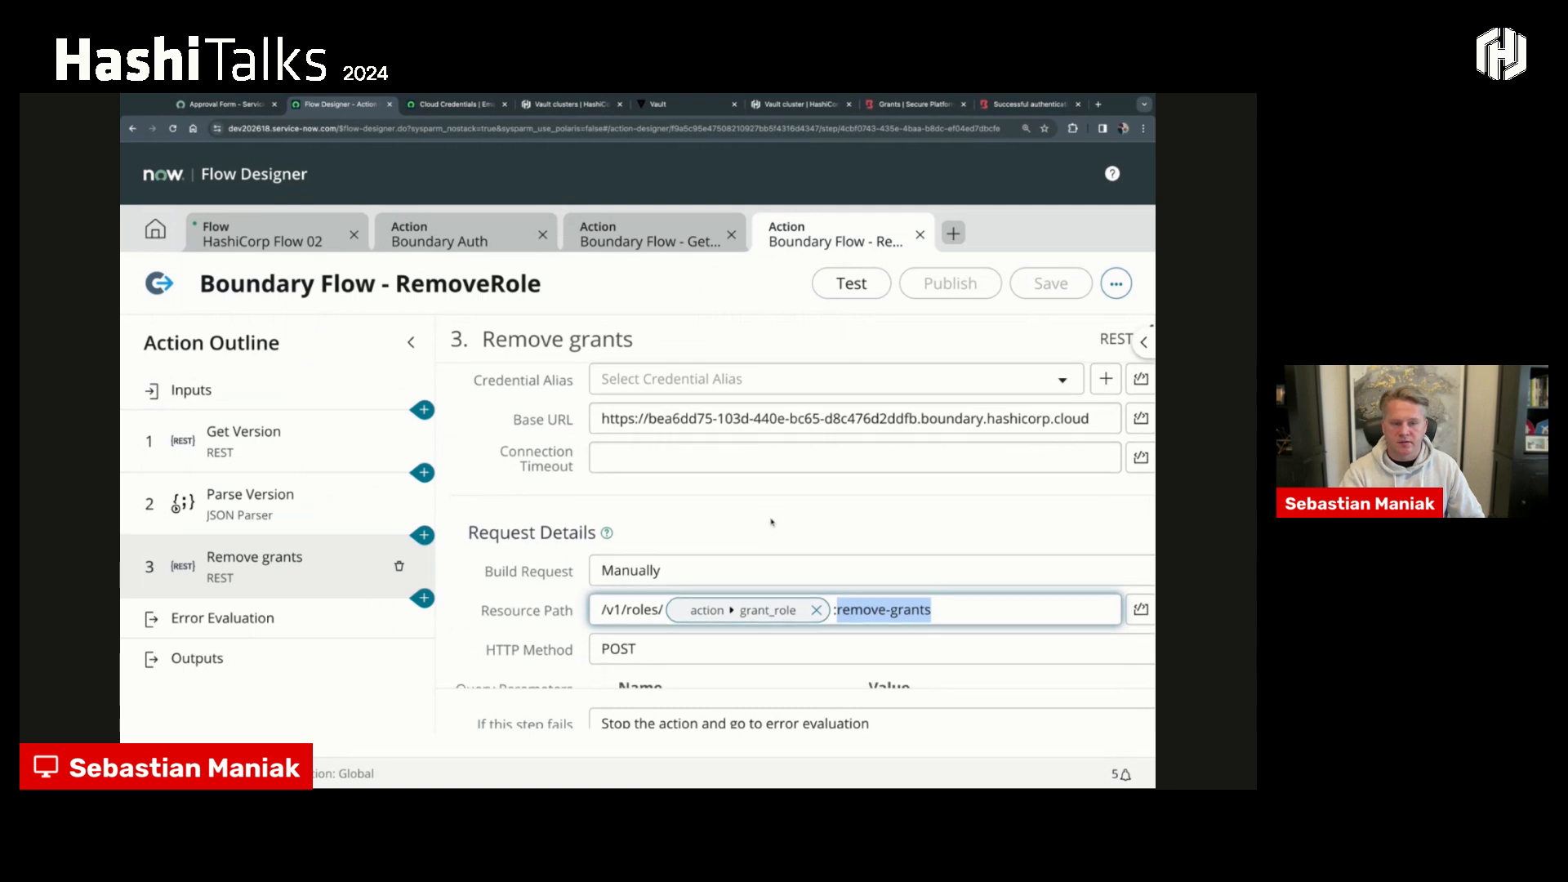
scroll(771, 524, down, 3)
scroll(772, 524, down, 5)
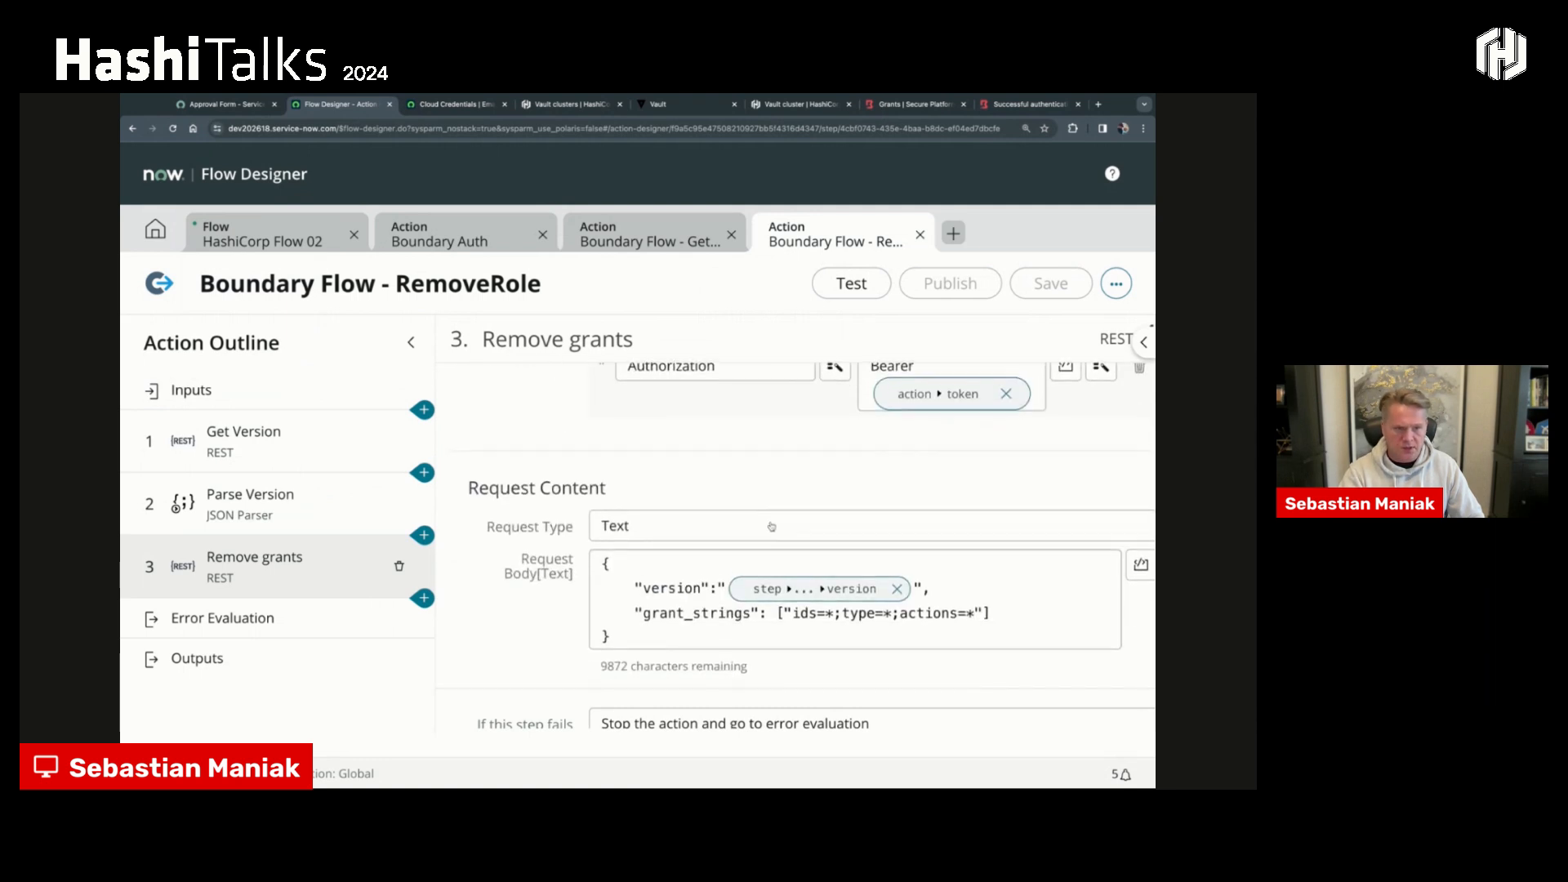
- Return to HashiCorp Flow 02 and review its sequence from Boundary Auth through GetRole and Wait to RemoveRole
click(290, 242)
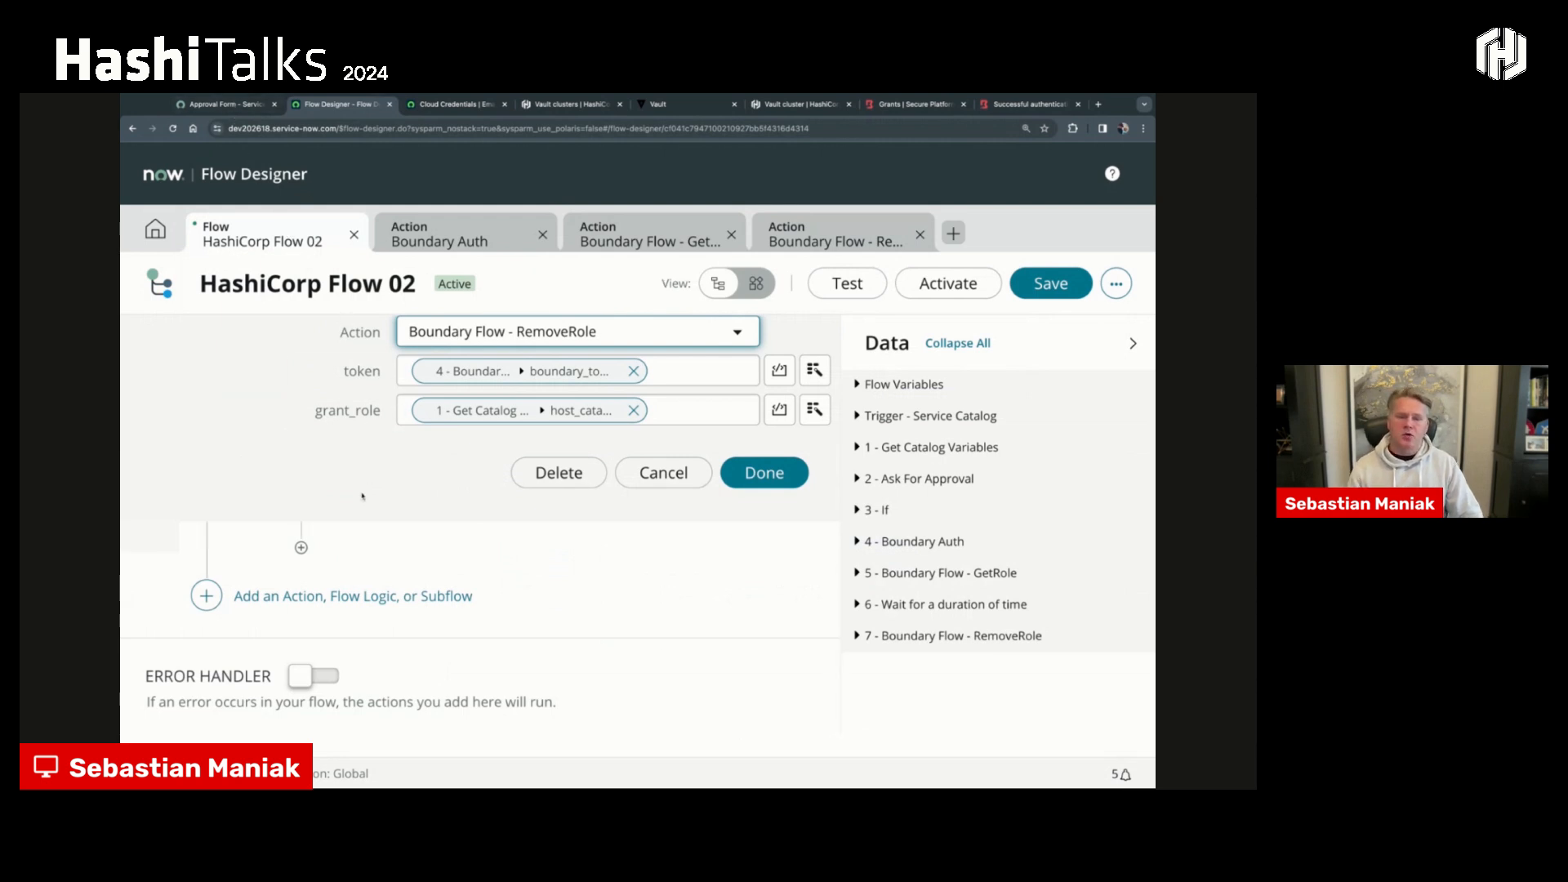
scroll(355, 499, up, 3)
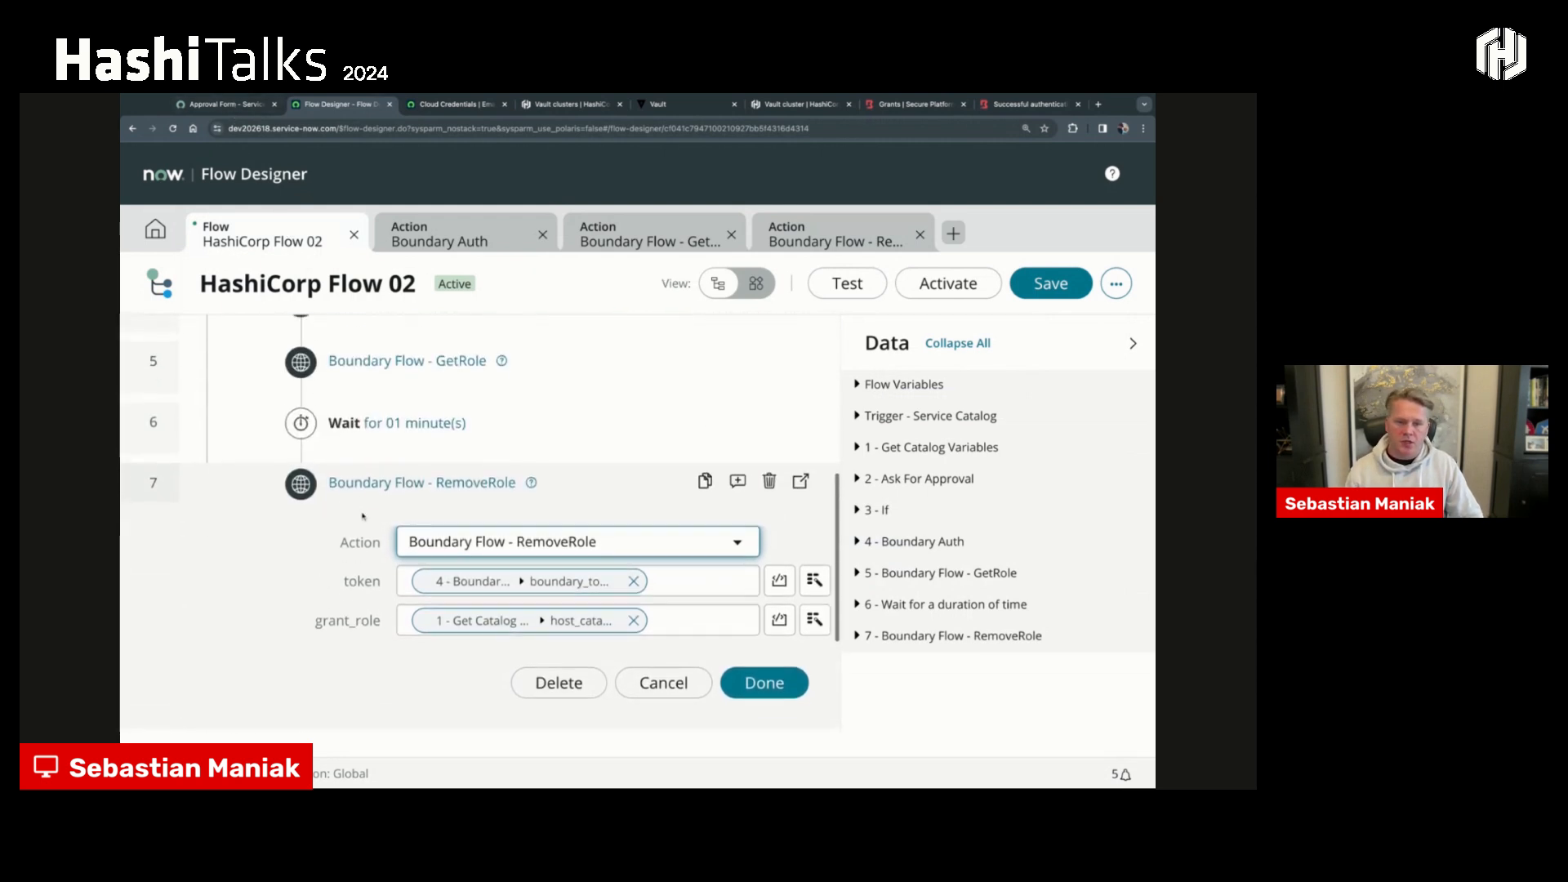
scroll(359, 506, up, 3)
scroll(362, 515, up, 1)
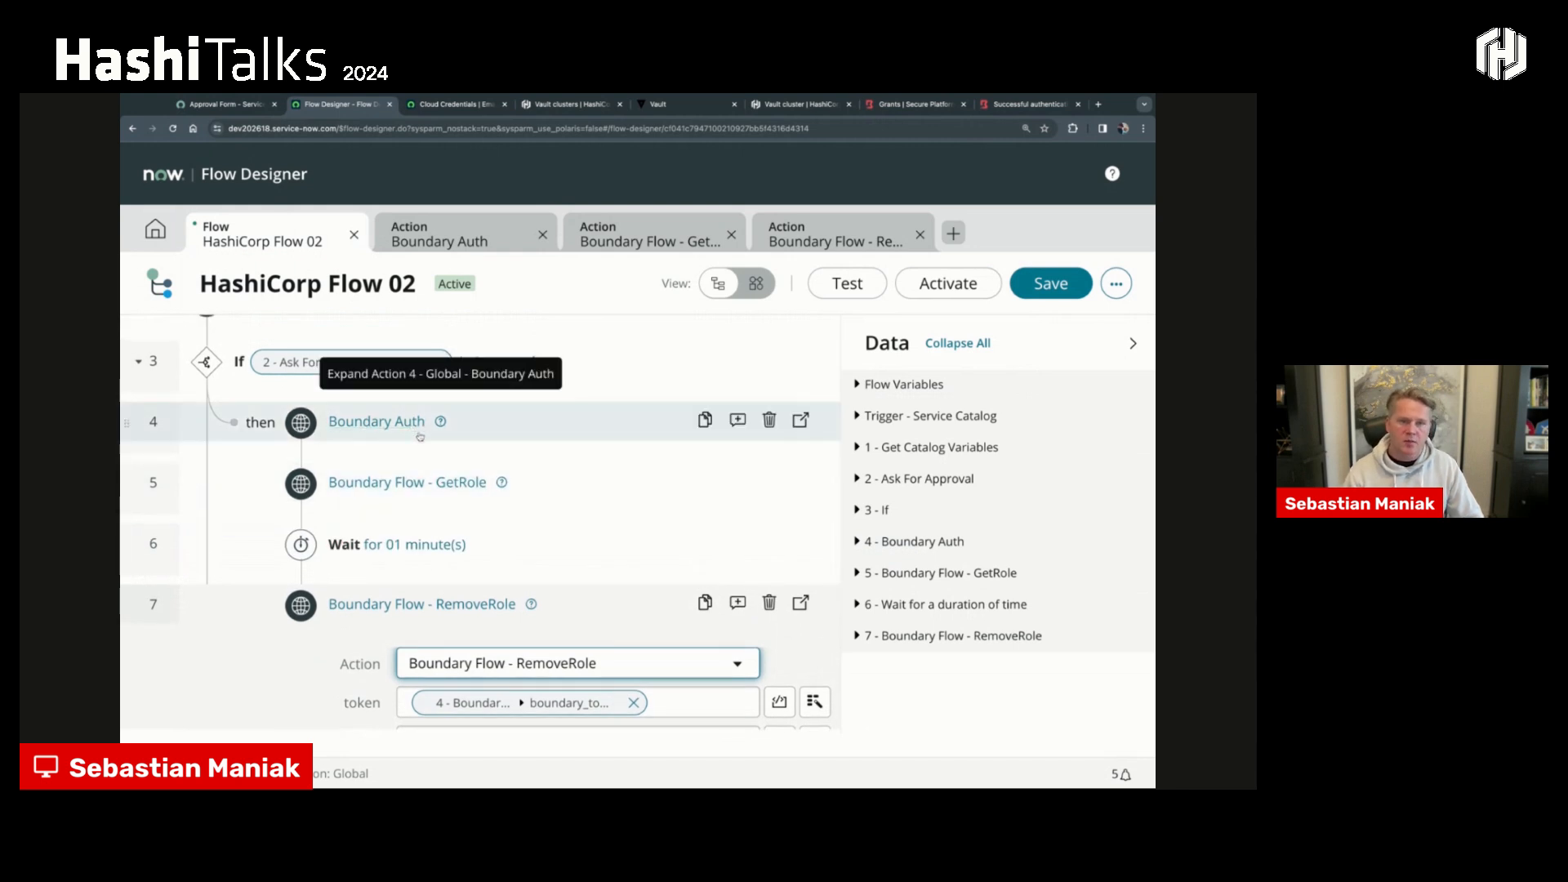
- Switch to the ServiceNow service portal, go to its home page, and search for "Hashicorp"
click(253, 107)
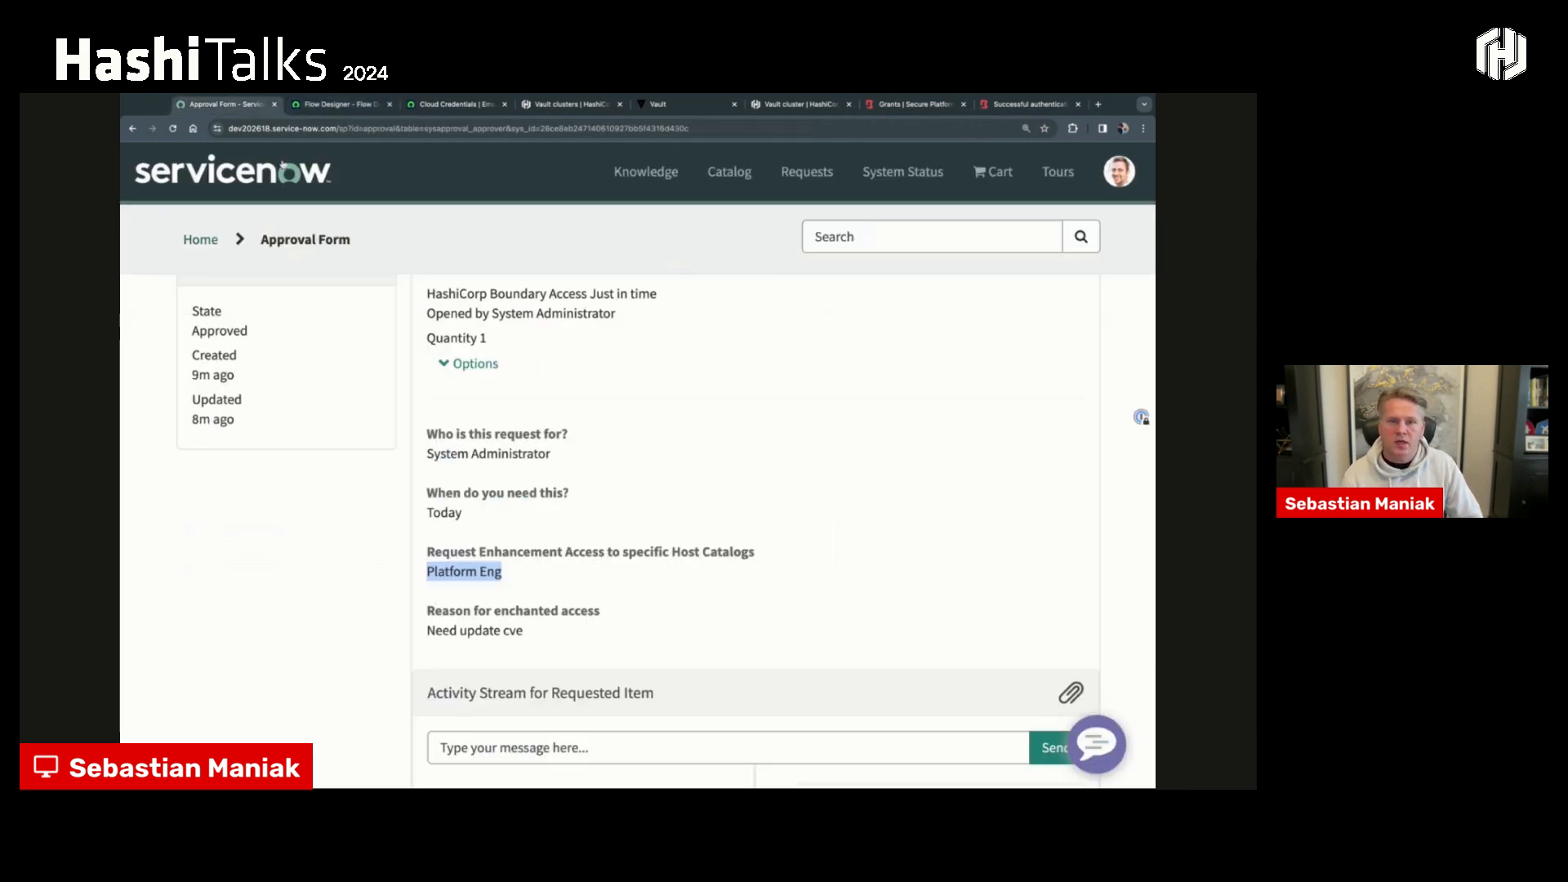
click(201, 239)
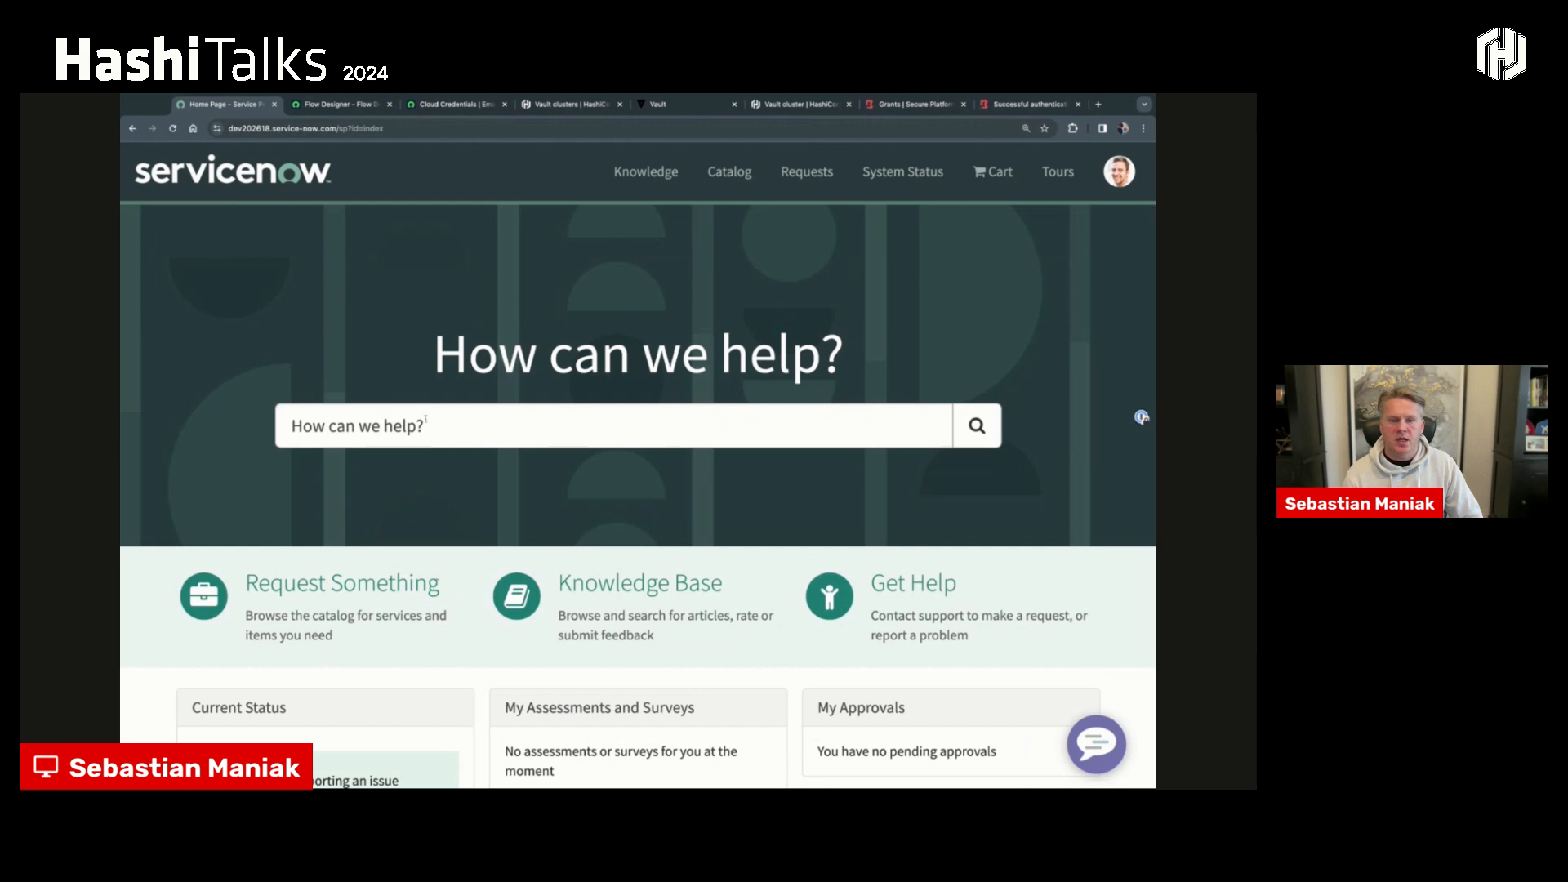
text(Hashicorp)
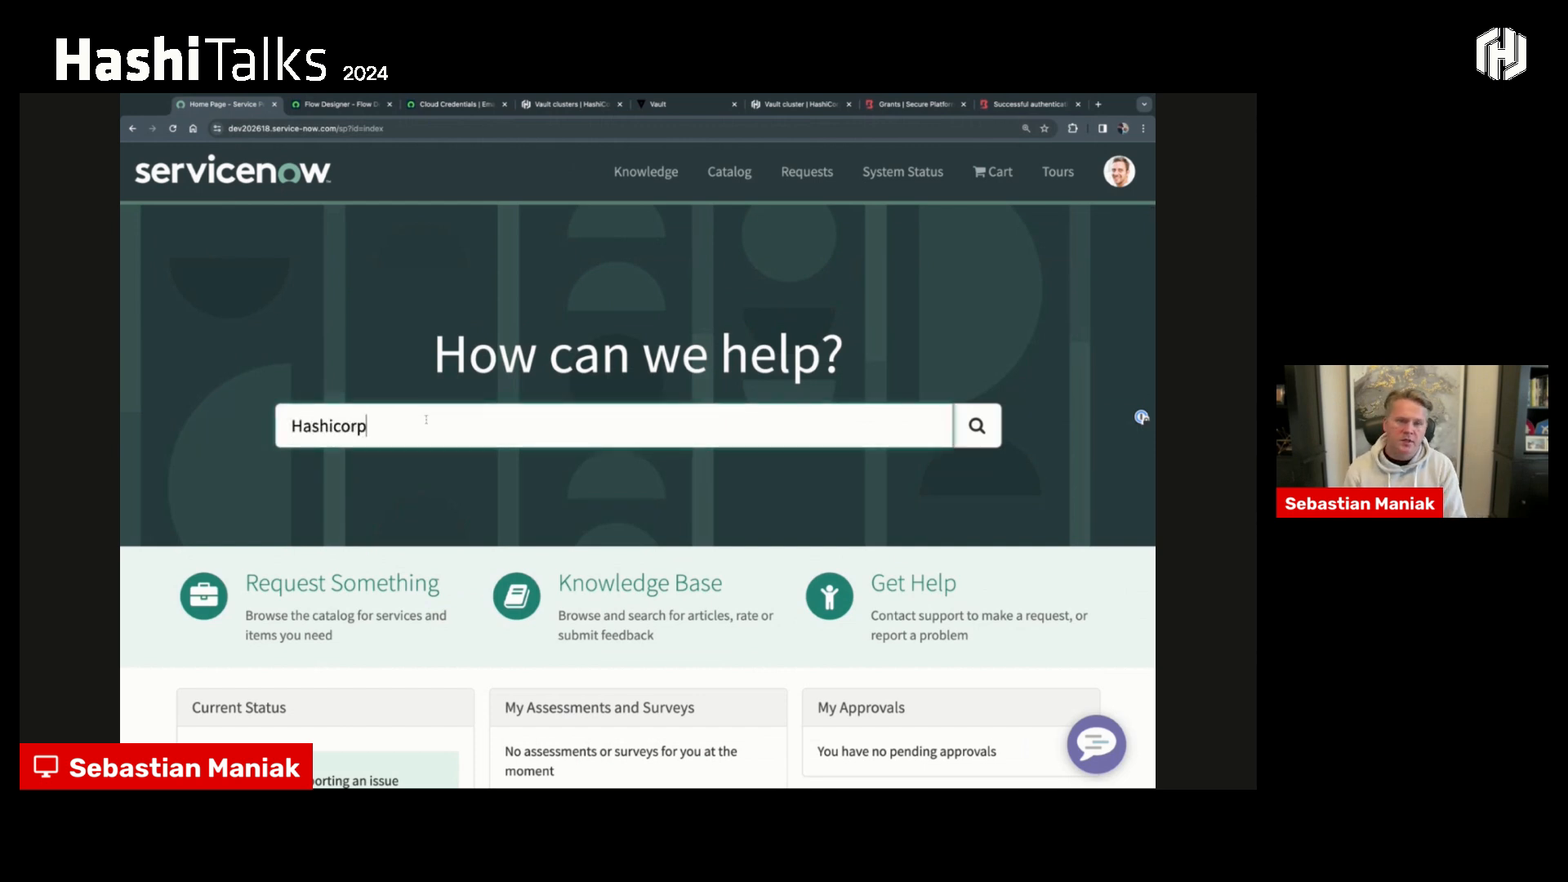
key(Return)
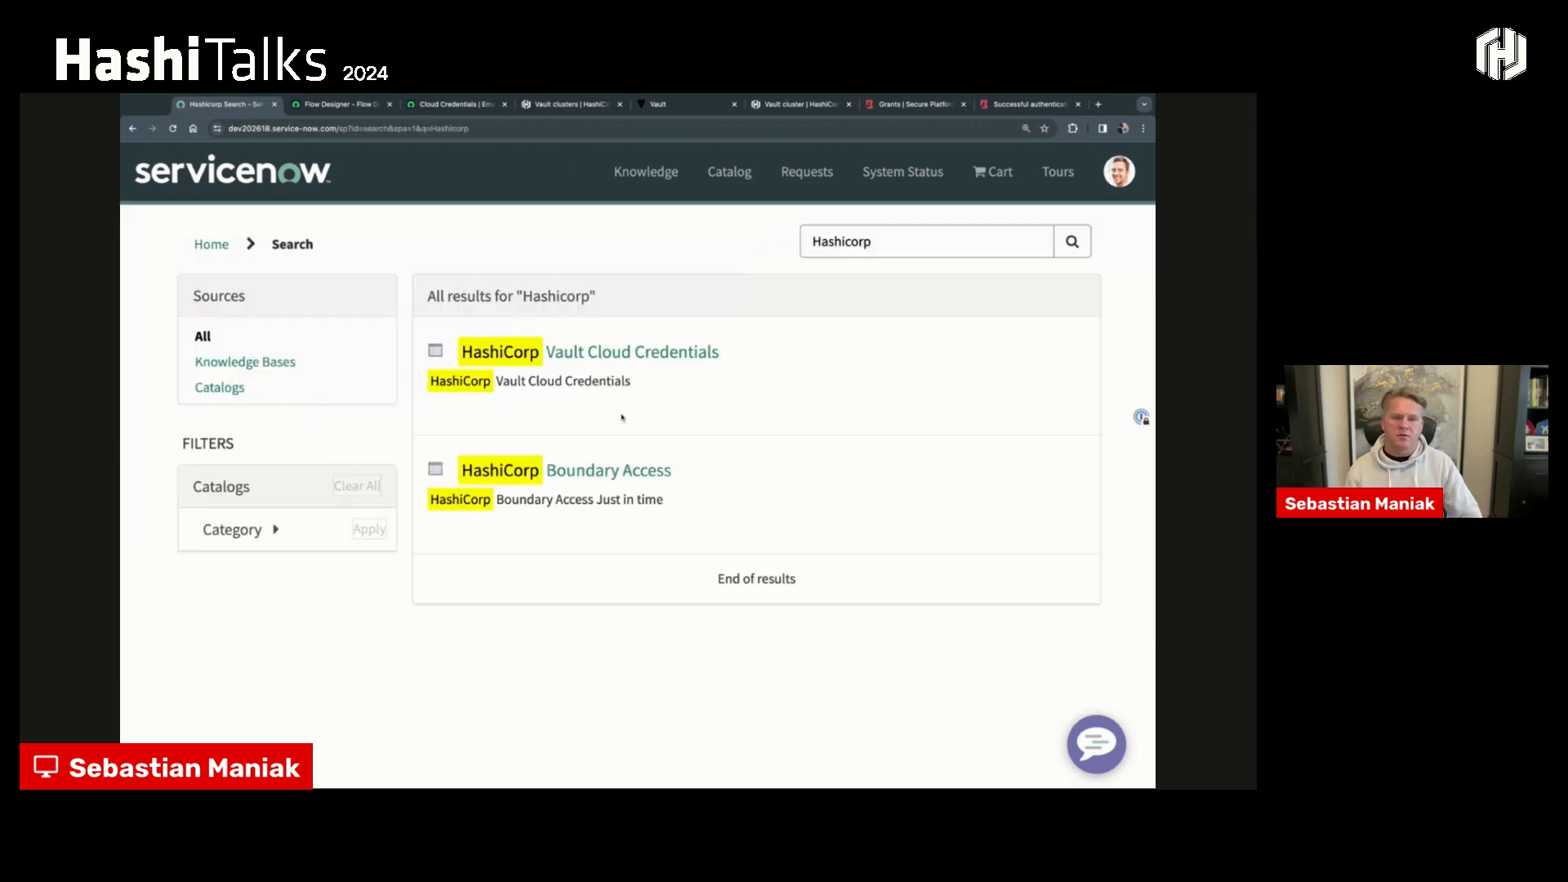
- Open the HashiCorp Boundary Access item and submit a request for the Platform Eng host catalog, leaving the reason blank
click(622, 470)
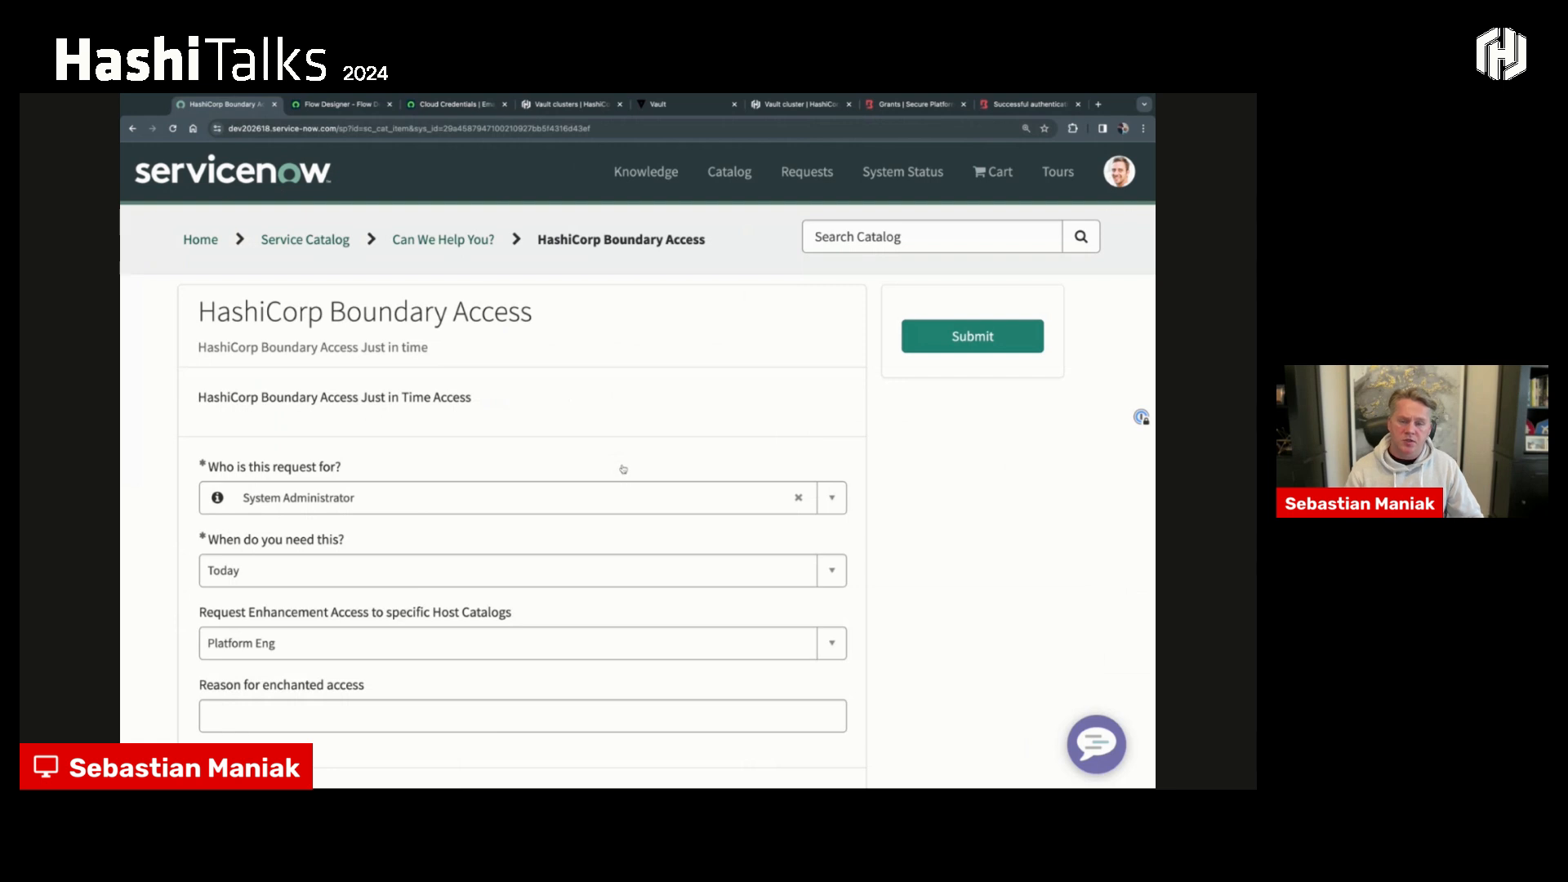
click(389, 706)
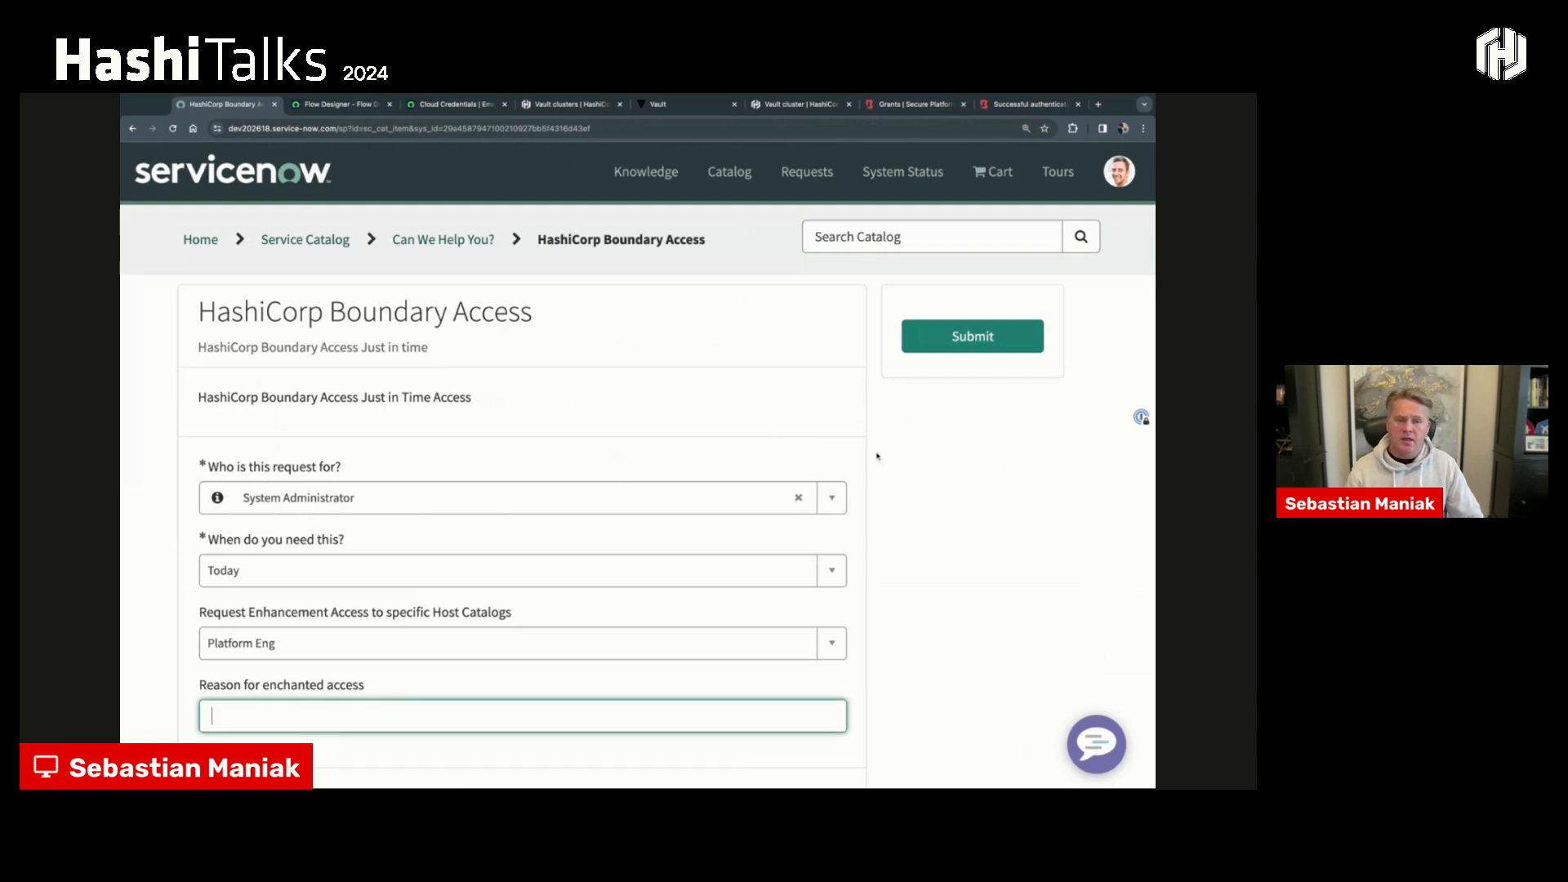
click(940, 351)
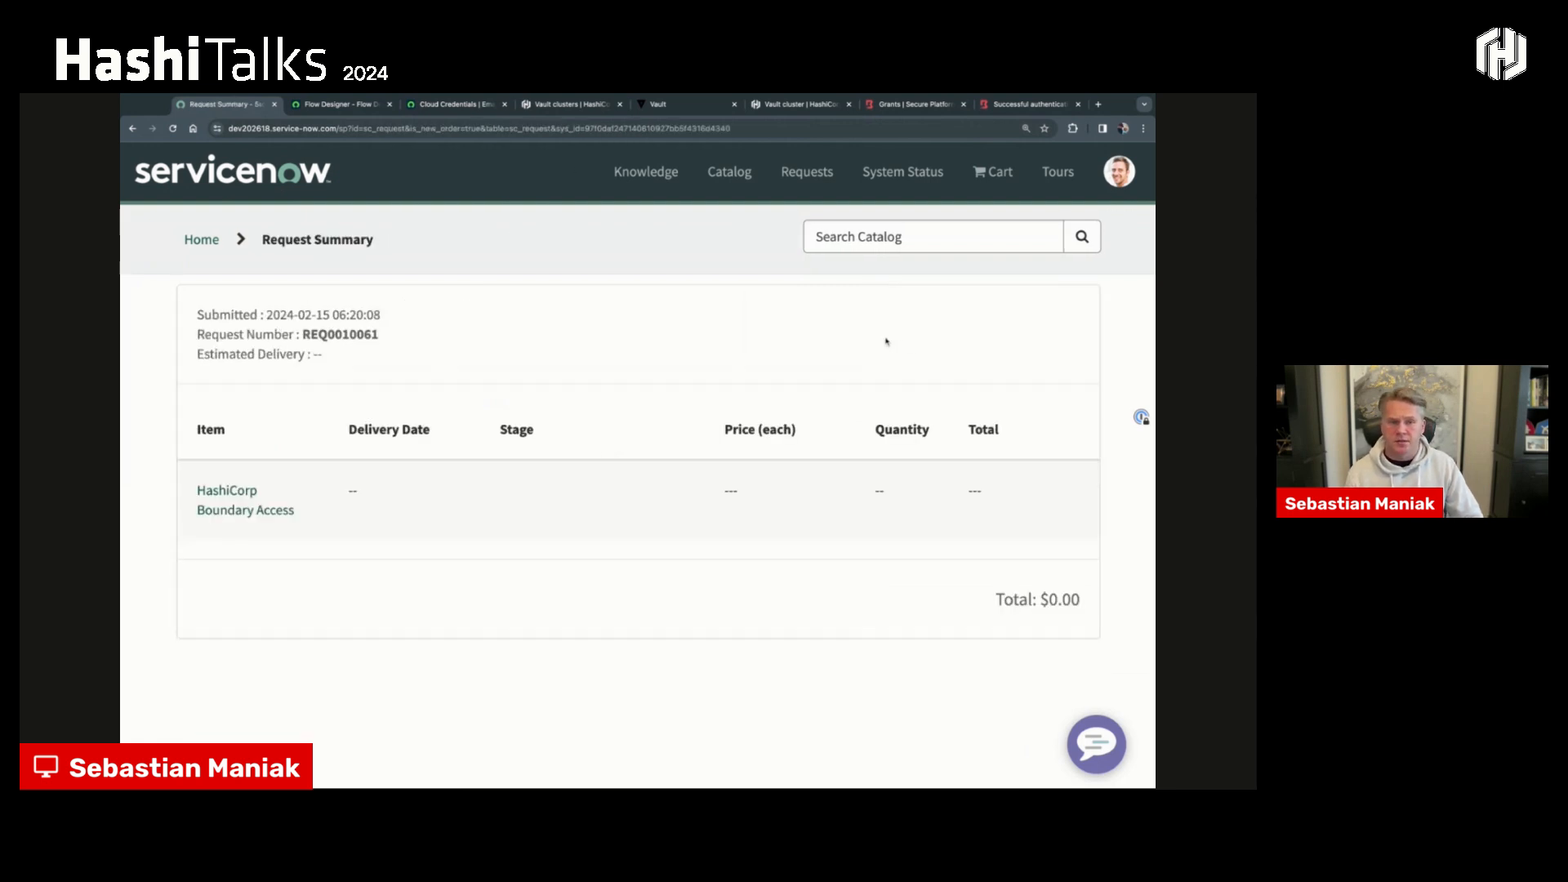